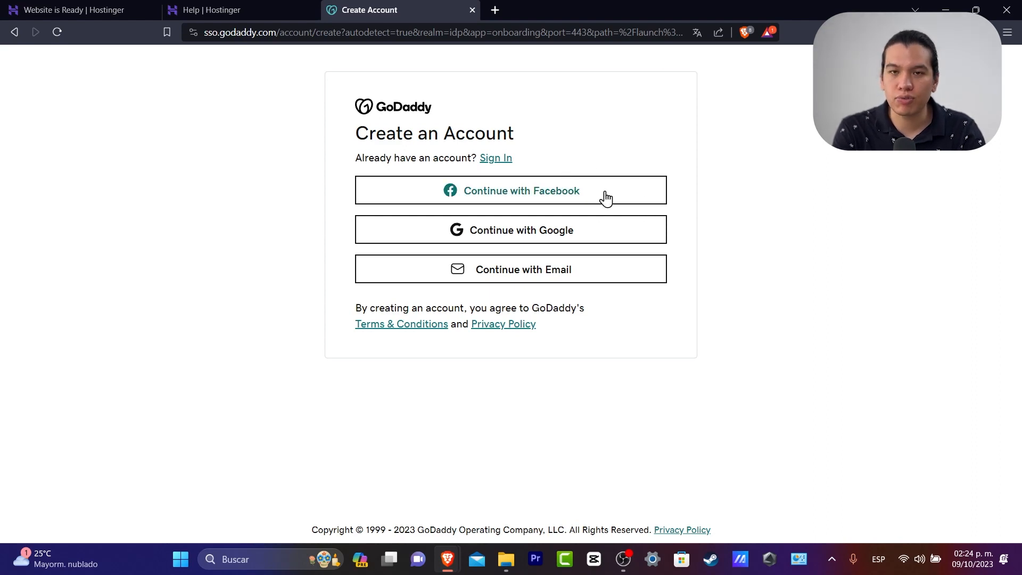
Sign up for GoDaddy Website Builder using a Google account
left_click(588, 240)
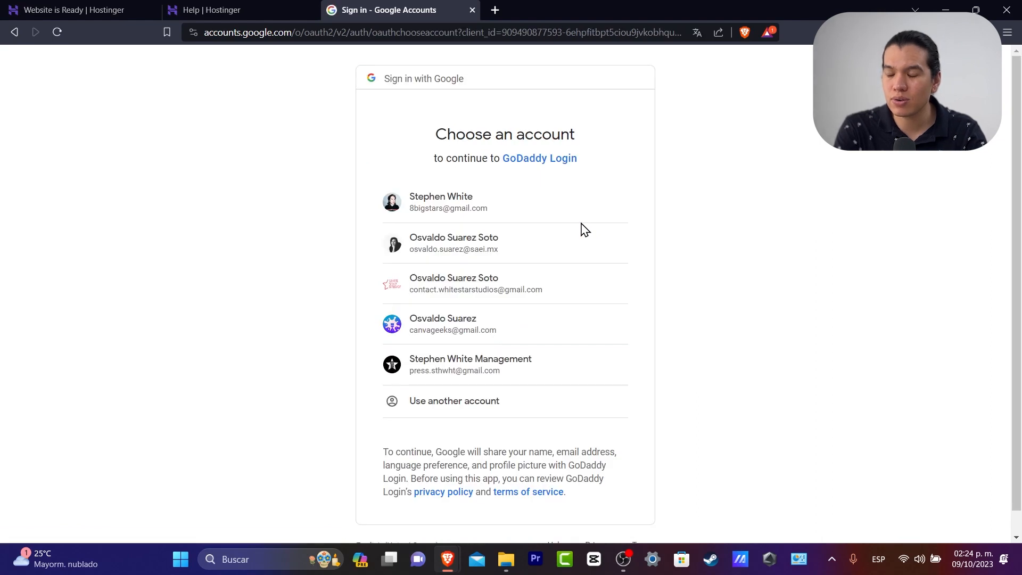
left_click(551, 280)
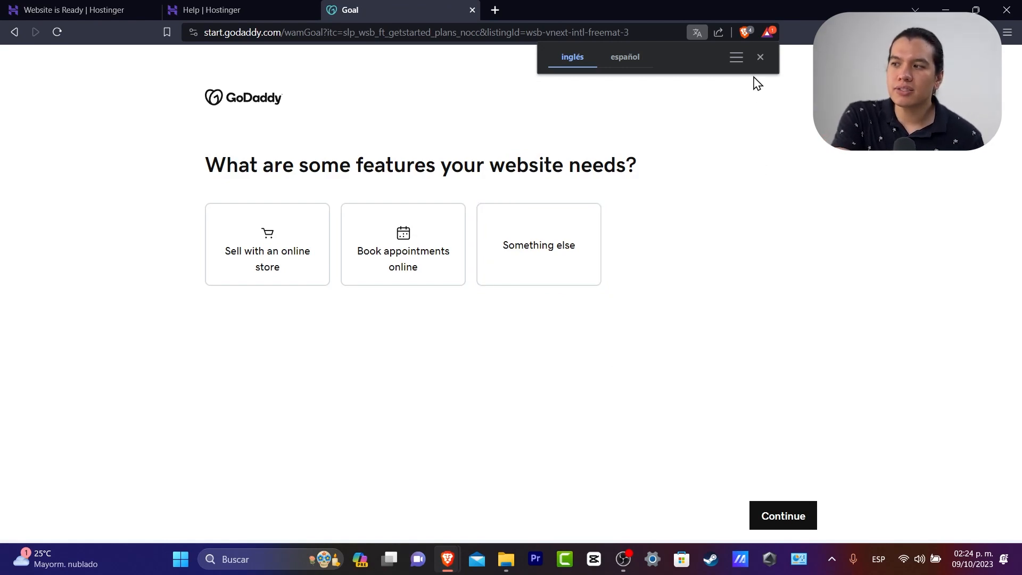
Dismiss the translate offer, pick 'Sell with an online store', and choose Photography as the category
left_click(761, 57)
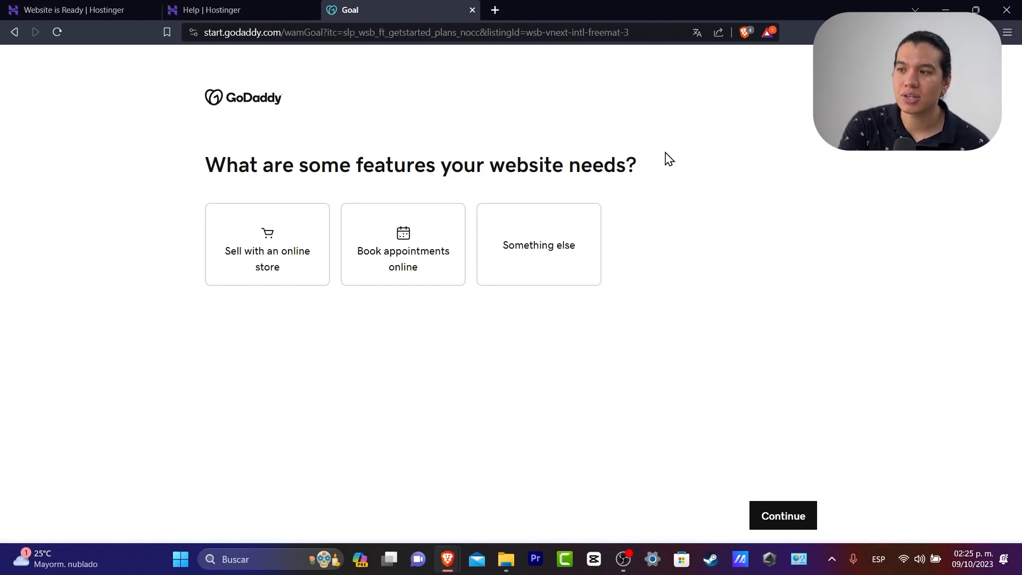
left_click(271, 238)
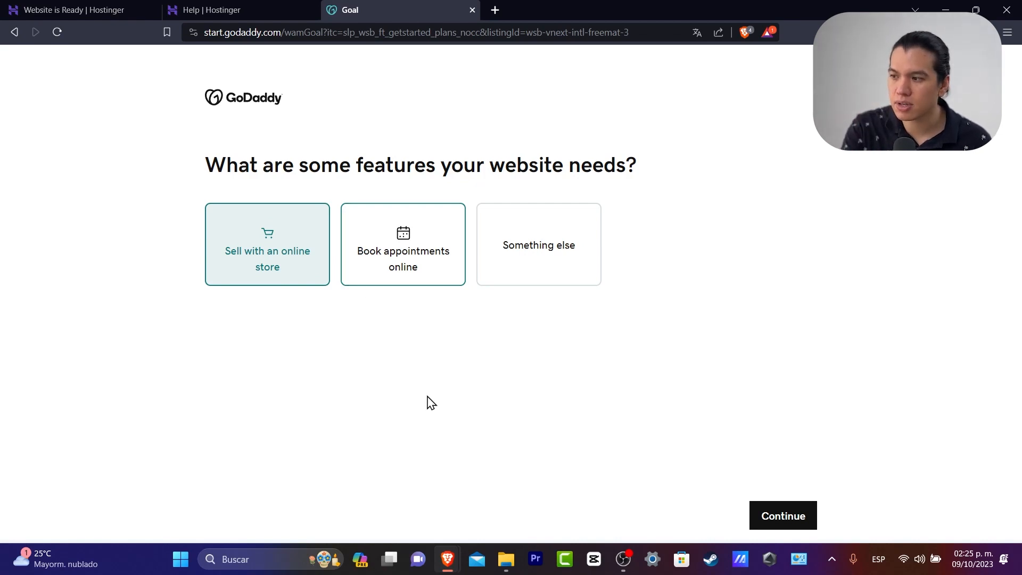
left_click(771, 515)
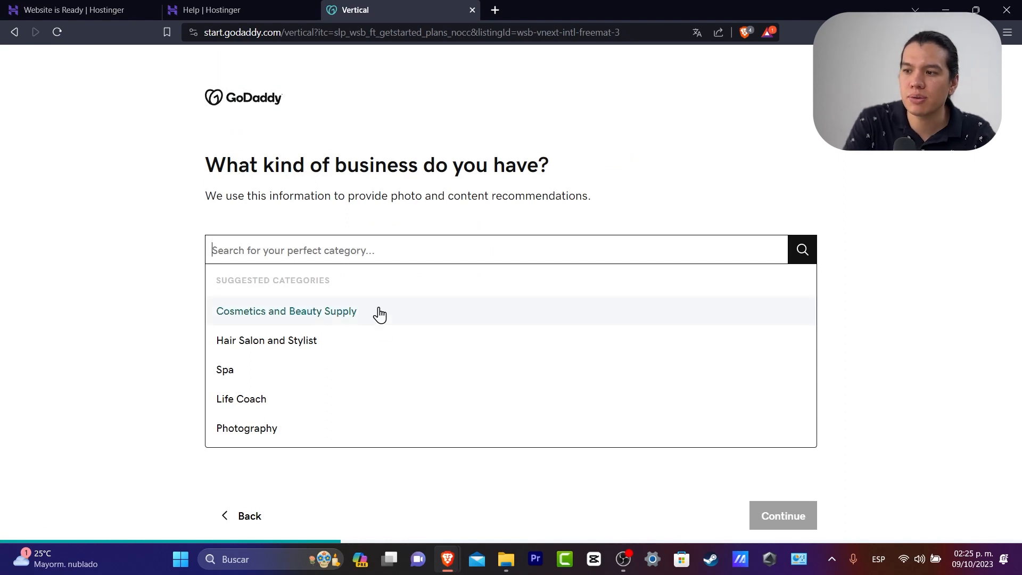
left_click(362, 428)
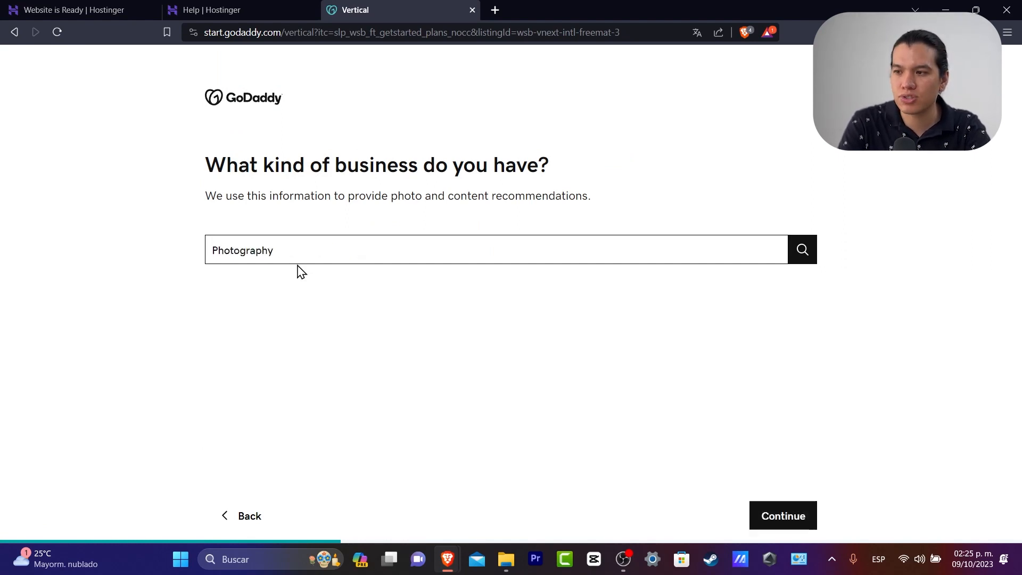
Name the business 'Tech Express' and generate the site
left_click(796, 515)
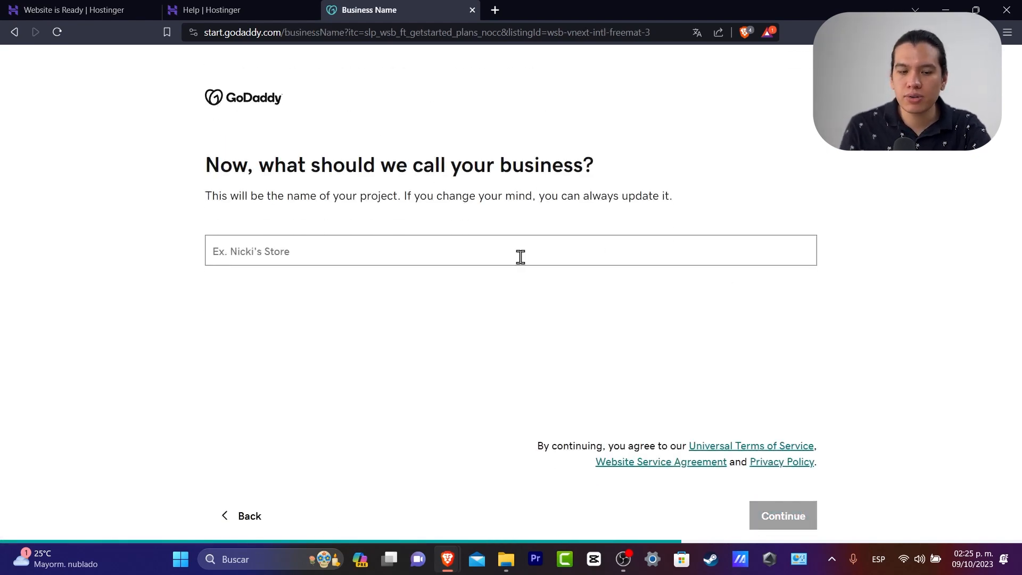
type("a")
key("BackSpace")
type("Tech Express")
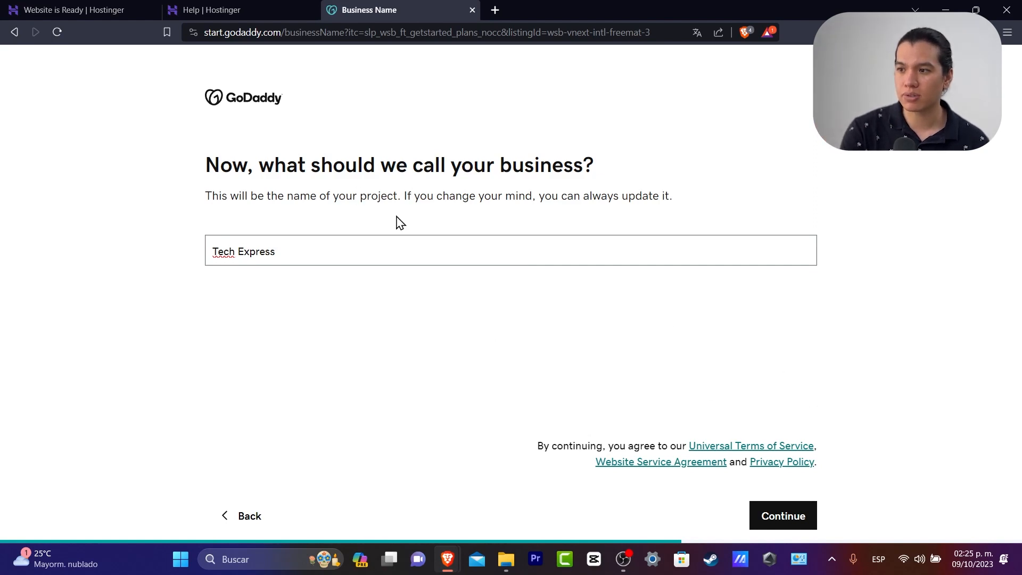
left_click(796, 522)
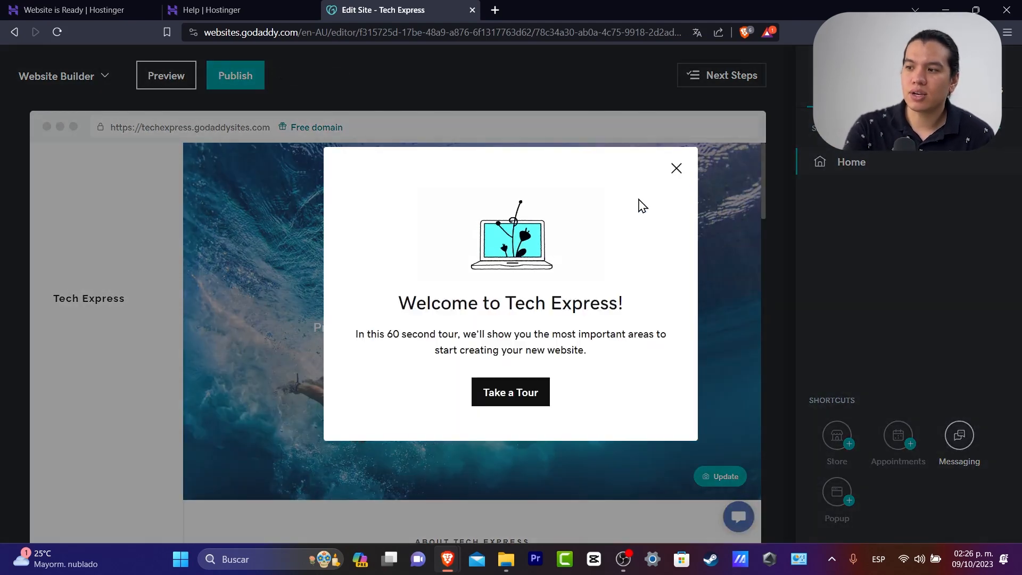
Complete the editor's guided tour, dismiss the next-steps tip, and bring up the paid plans
left_click(541, 392)
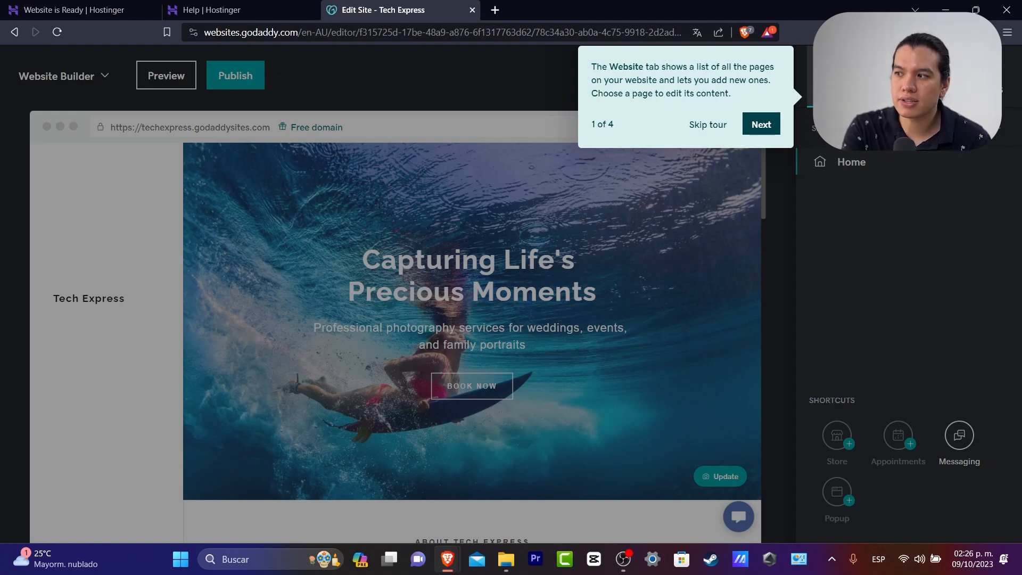
left_click(771, 126)
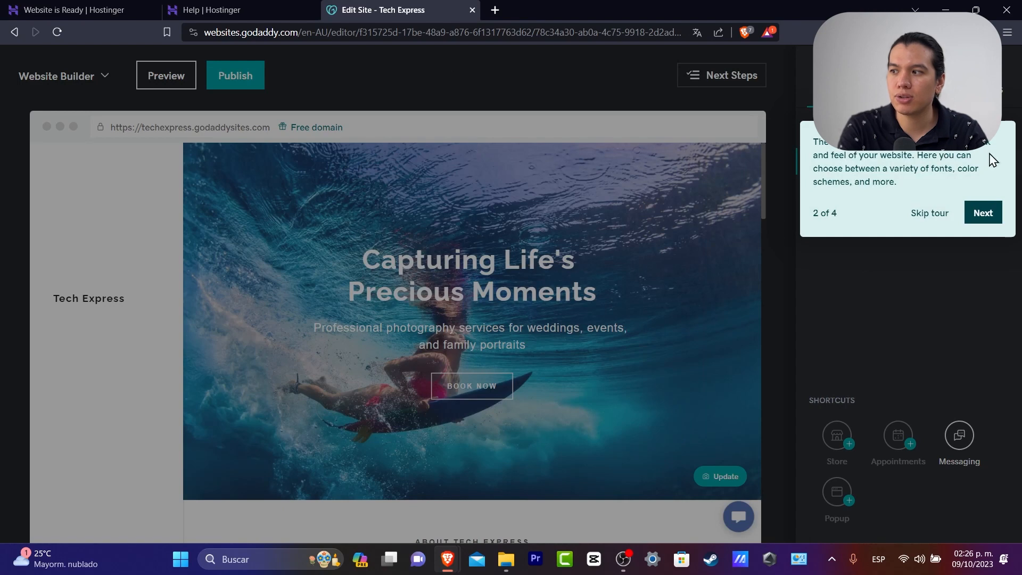
left_click(986, 217)
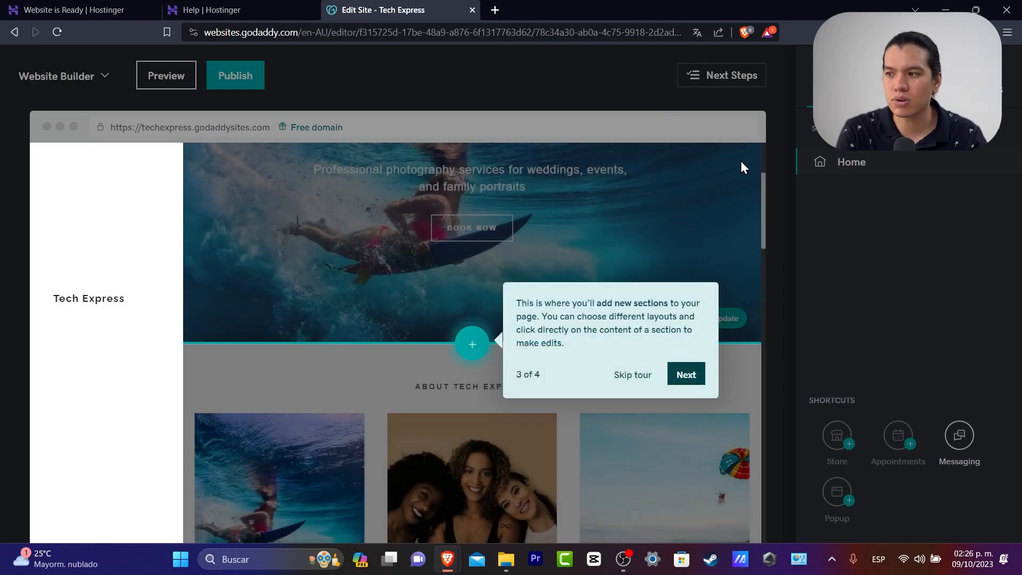
left_click(701, 376)
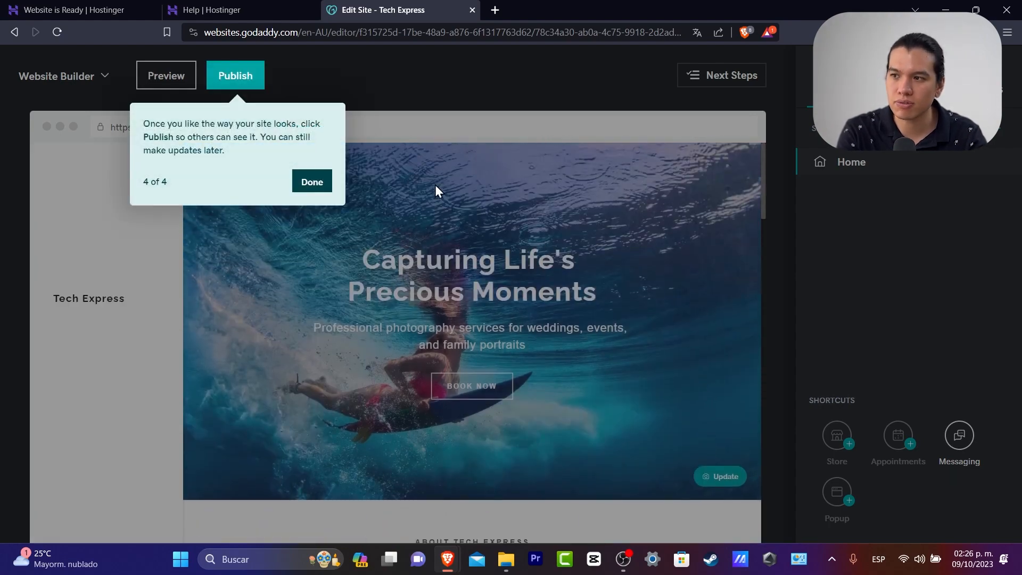
left_click(322, 180)
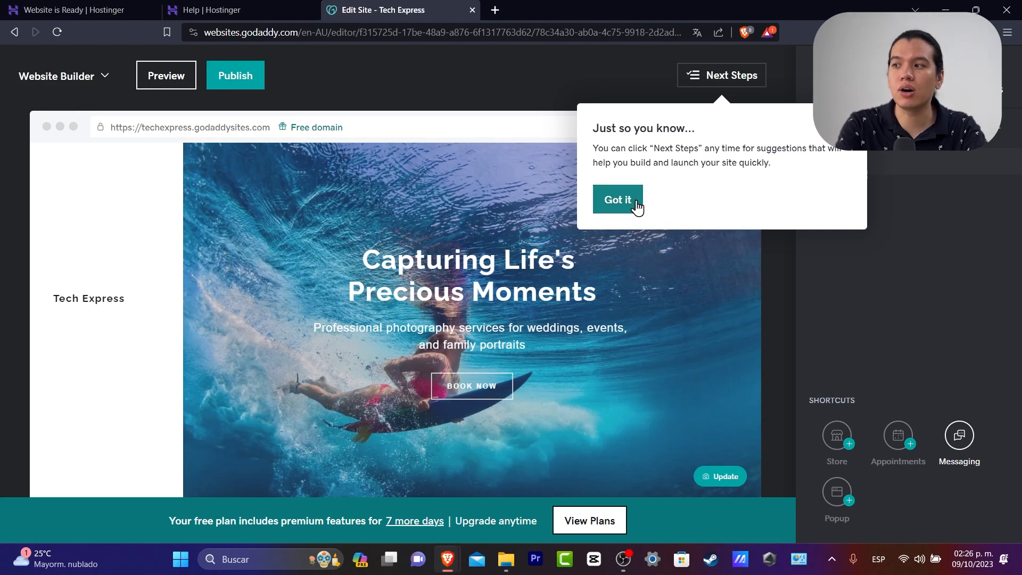
left_click(633, 204)
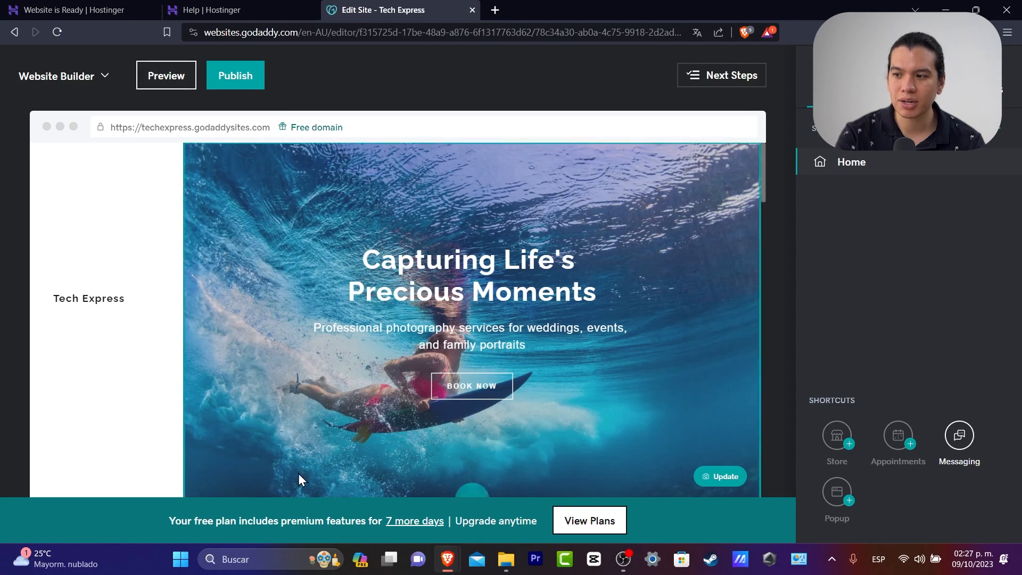
left_click(587, 527)
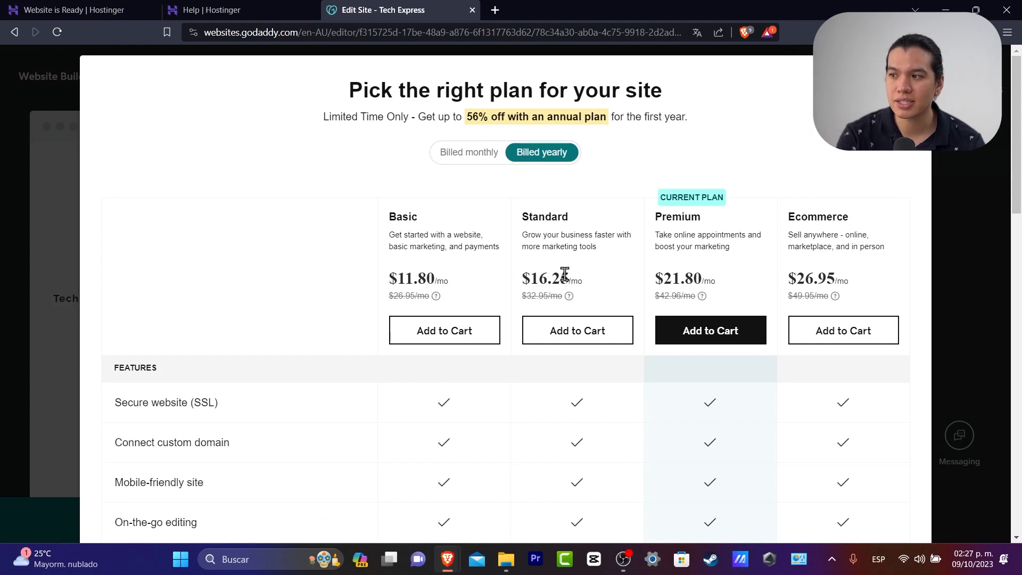
Review the plan comparison, showing Premium at $21.80/mo and SEO excluded from Basic
scroll(850, 247, "down", 4)
scroll(850, 247, "down", 10)
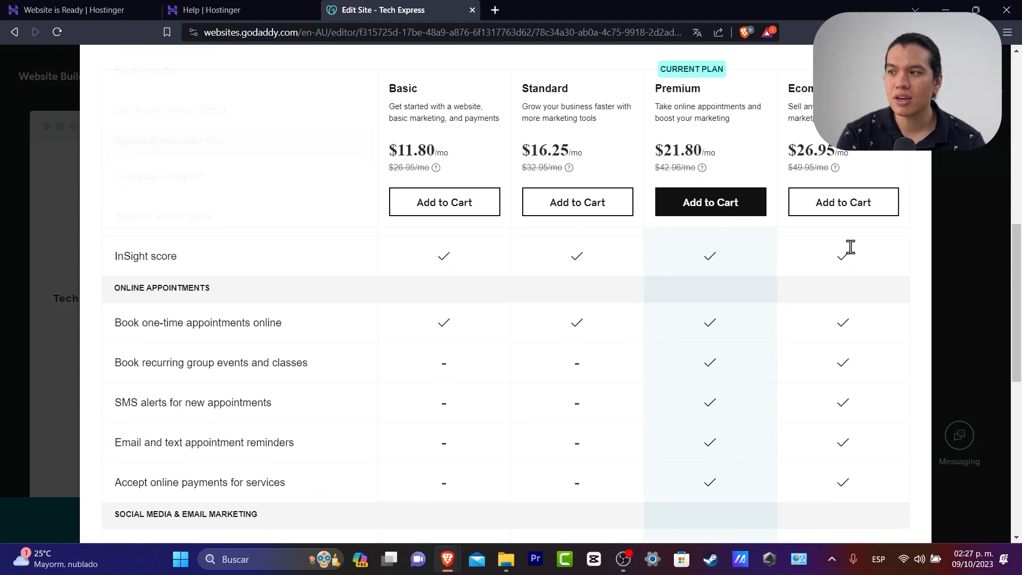
scroll(854, 290, "up", 10)
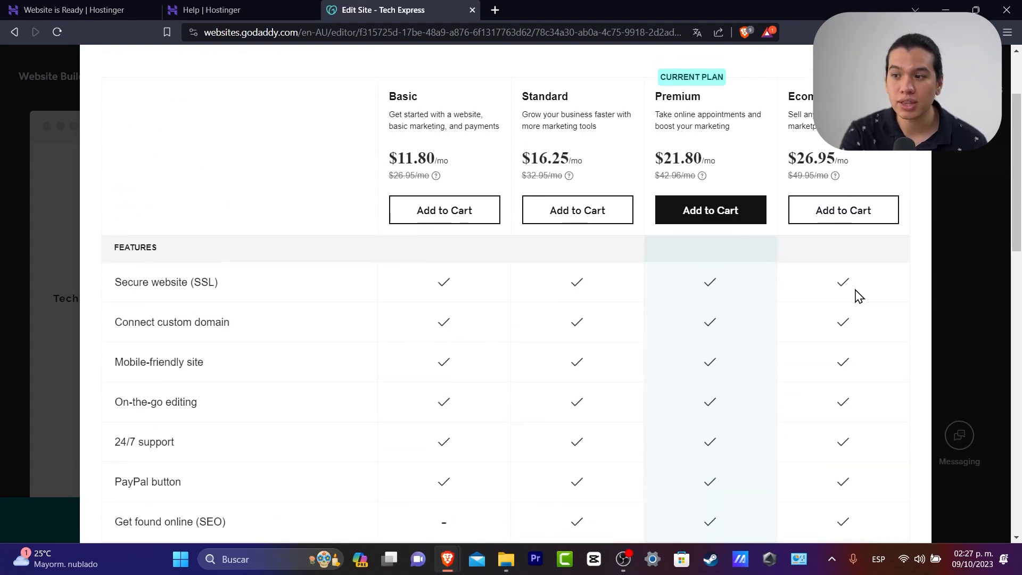
scroll(861, 297, "down", 3)
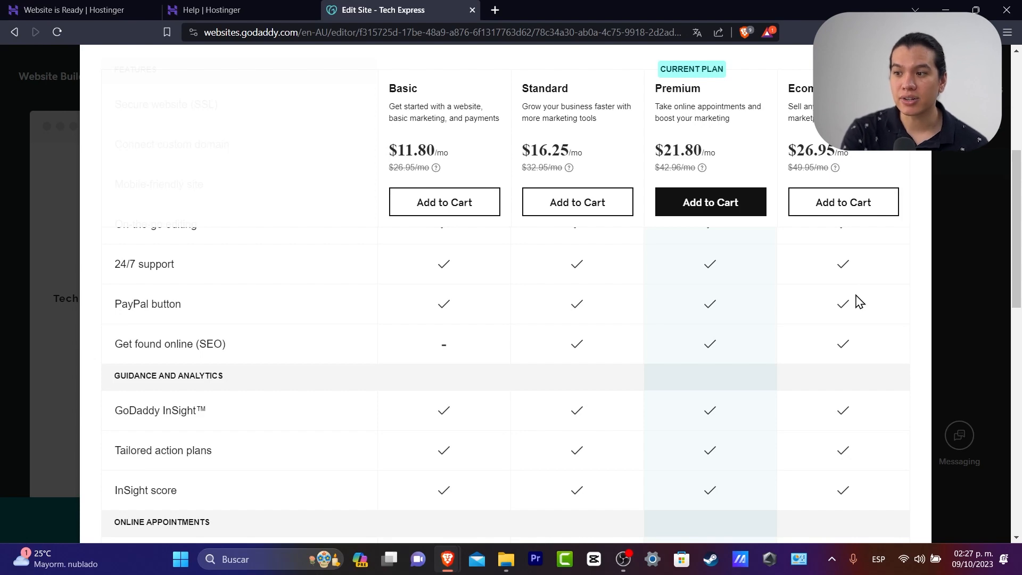
scroll(859, 302, "down", 3)
scroll(858, 302, "down", 6)
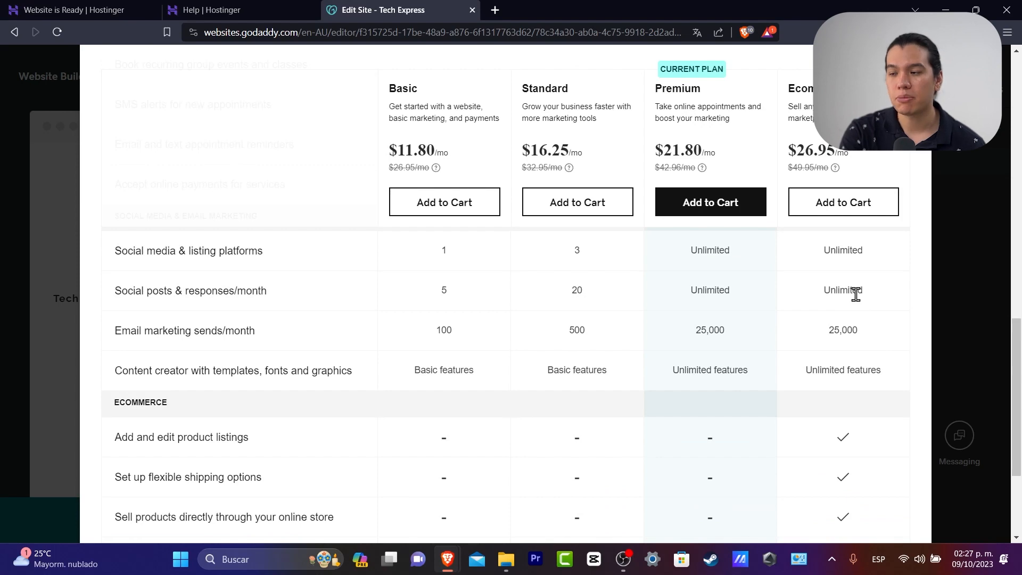
left_click(911, 66)
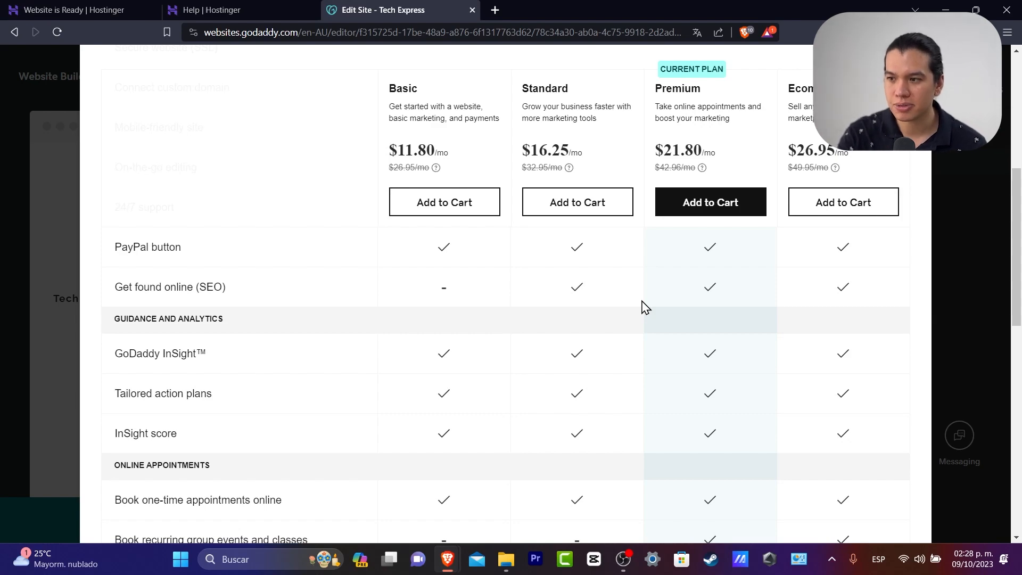
scroll(647, 309, "up", 5)
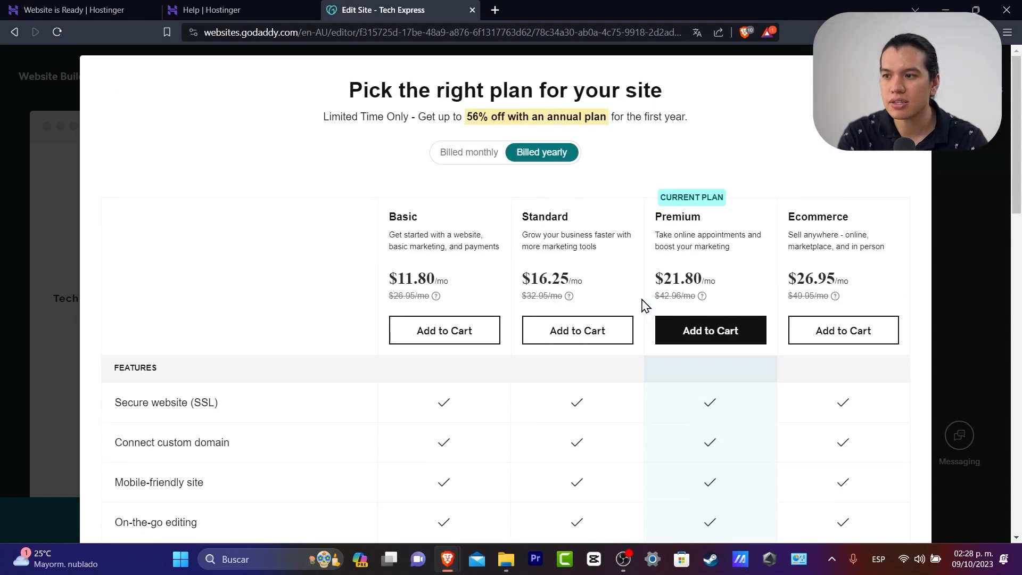
scroll(648, 311, "down", 14)
scroll(648, 312, "down", 2)
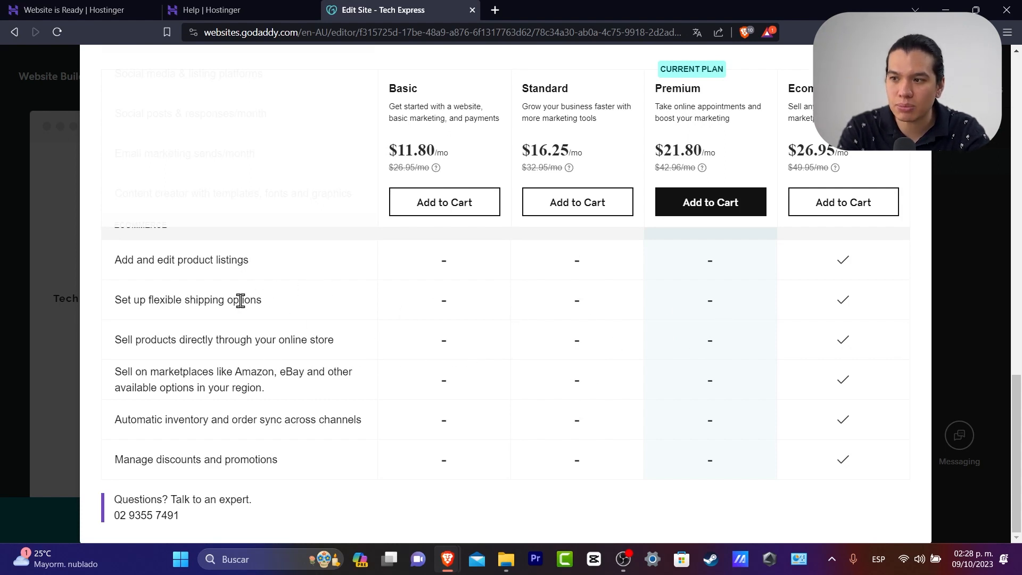
left_click_drag(224, 301, 190, 304)
left_click_drag(178, 269, 249, 266)
left_click_drag(171, 339, 302, 339)
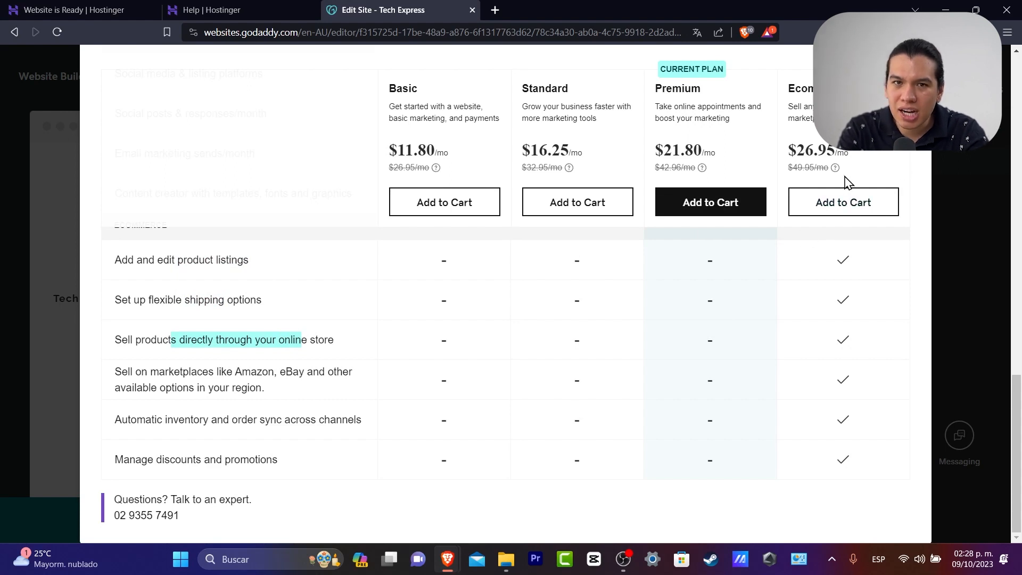
left_click_drag(874, 437, 840, 320)
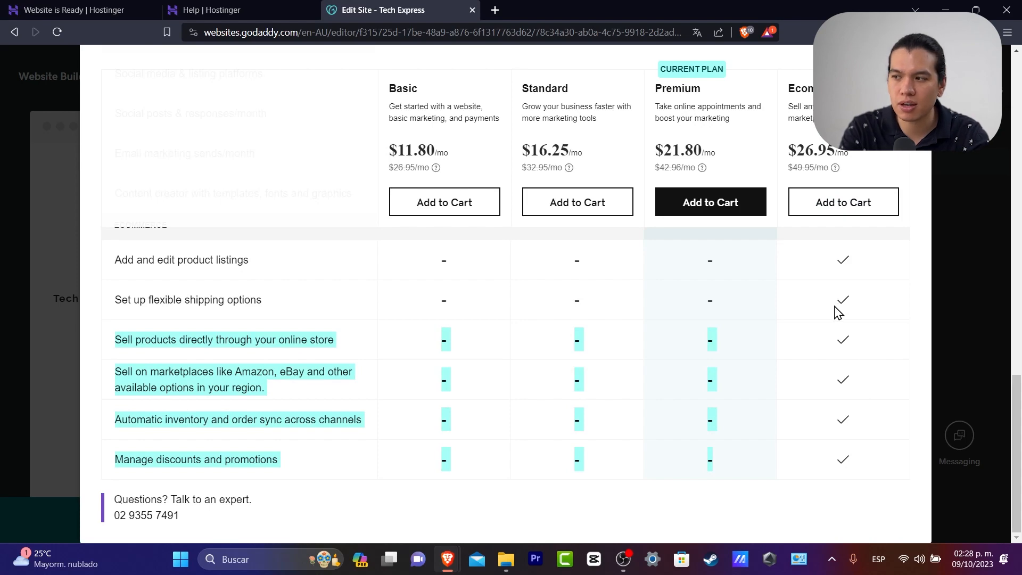
scroll(886, 330, "up", 3)
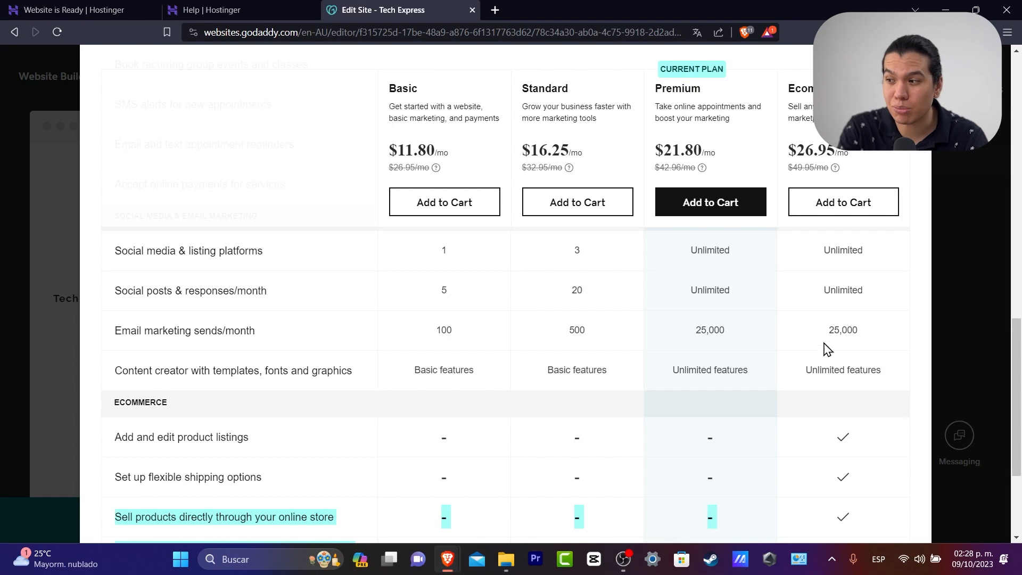
scroll(764, 385, "up", 1)
scroll(764, 385, "up", 5)
scroll(763, 386, "down", 10)
scroll(763, 385, "up", 3)
scroll(317, 432, "down", 3)
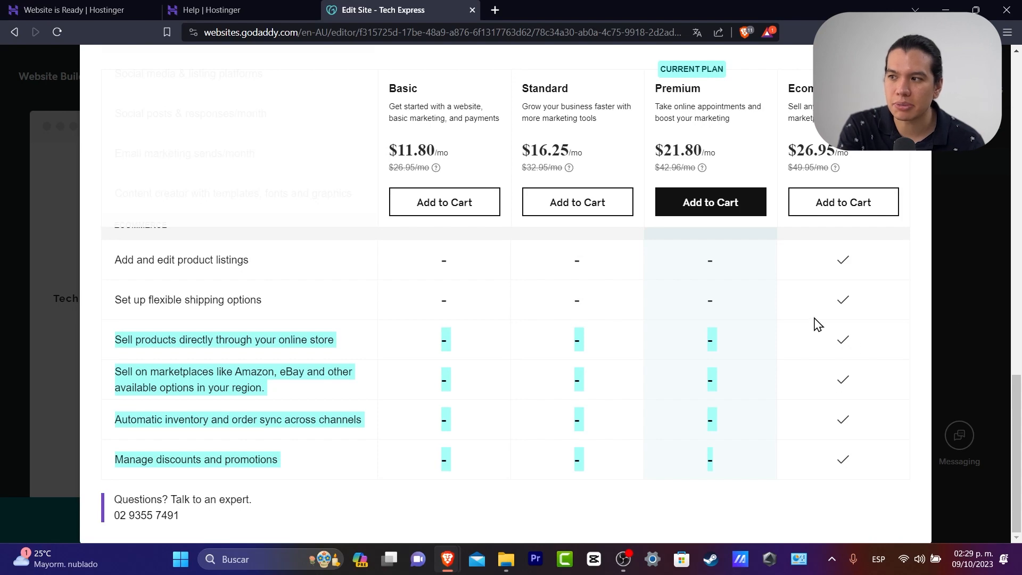
scroll(818, 323, "up", 10)
scroll(815, 322, "down", 8)
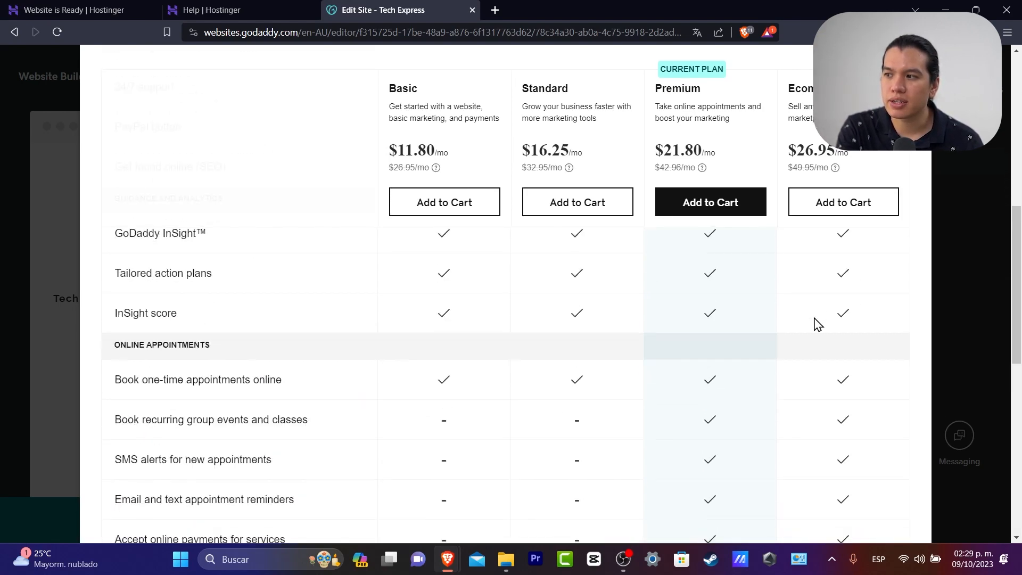
scroll(813, 338, "down", 3)
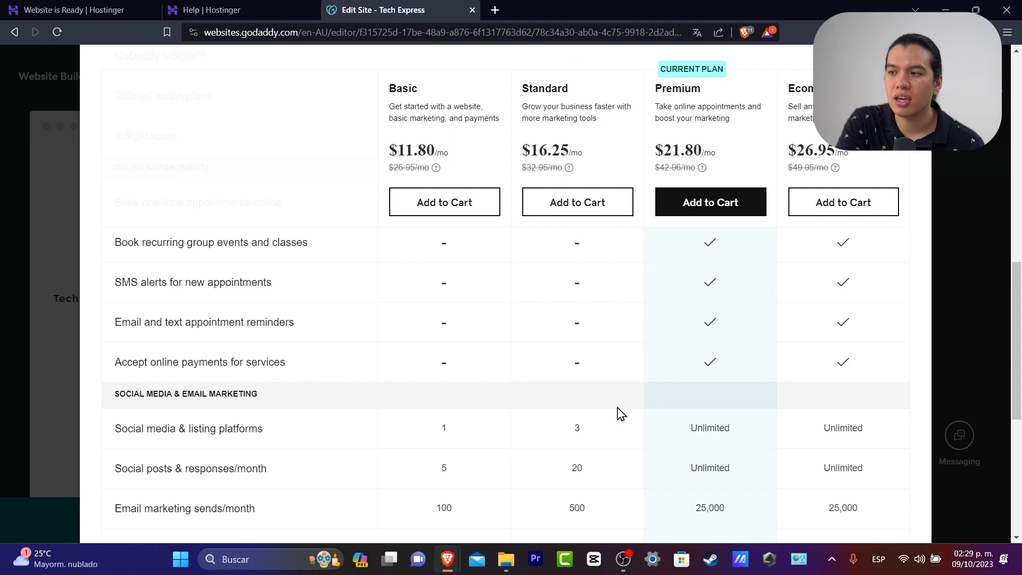
Highlight the Standard plan's social, email marketing and Basic features figures, then close the comparison
scroll(621, 410, "down", 3)
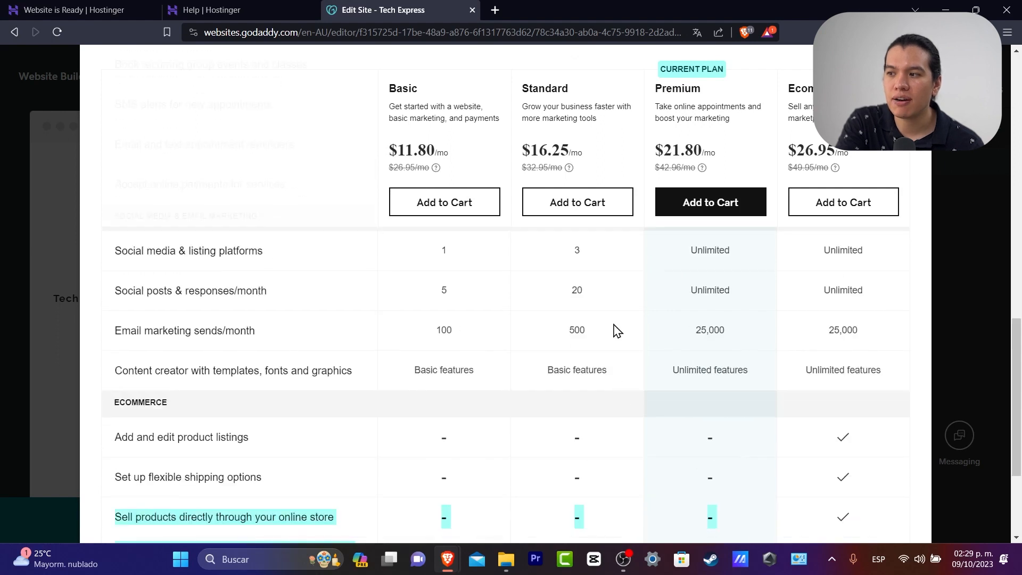
double_click(577, 249)
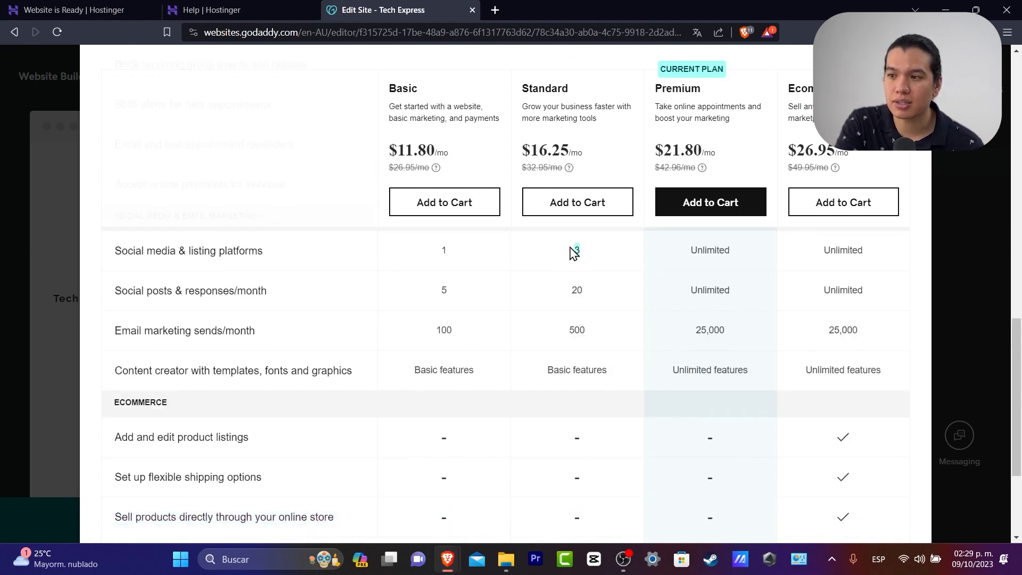
double_click(576, 290)
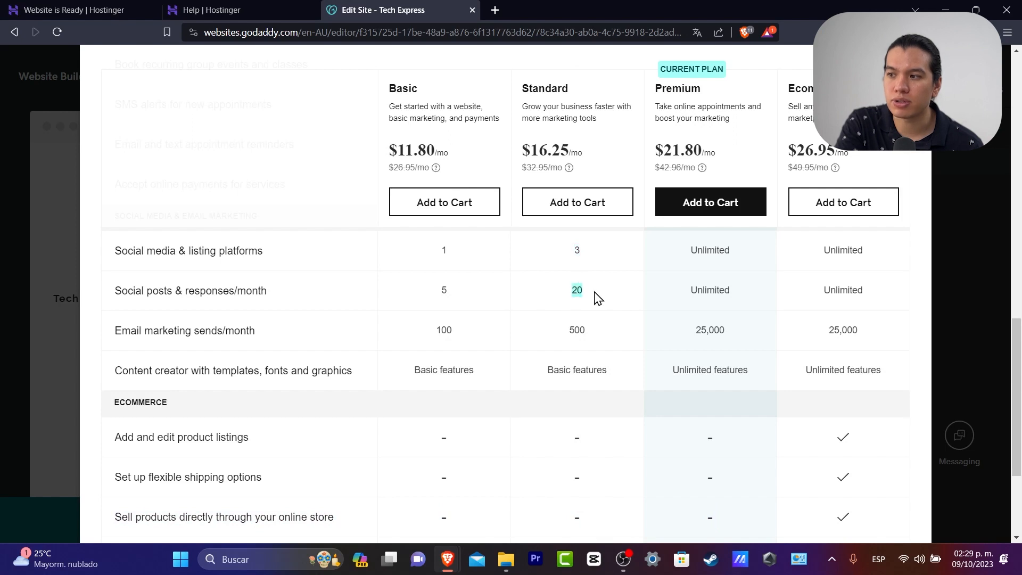
left_click_drag(574, 332, 593, 337)
left_click_drag(551, 372, 612, 379)
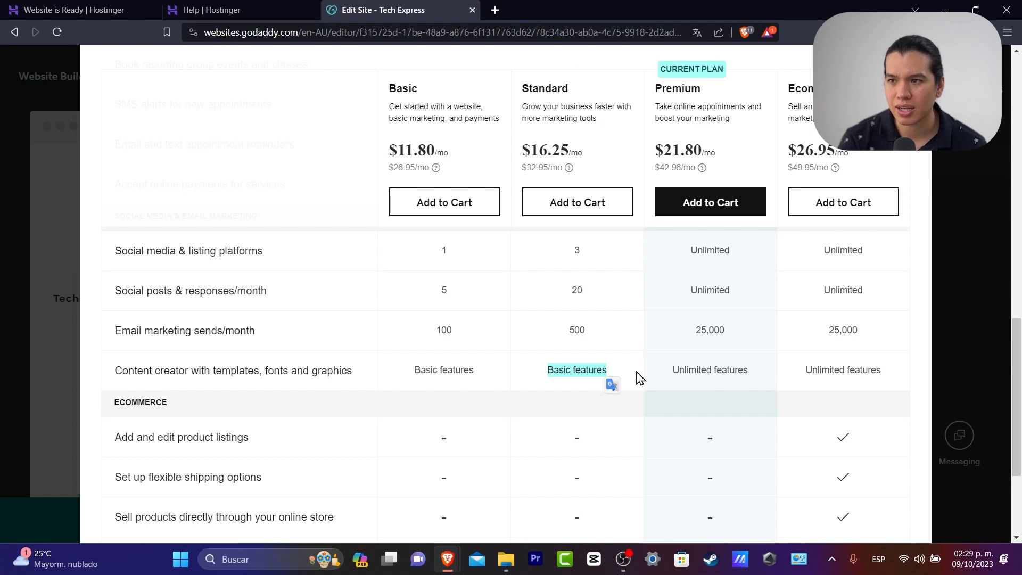
scroll(628, 358, "up", 3)
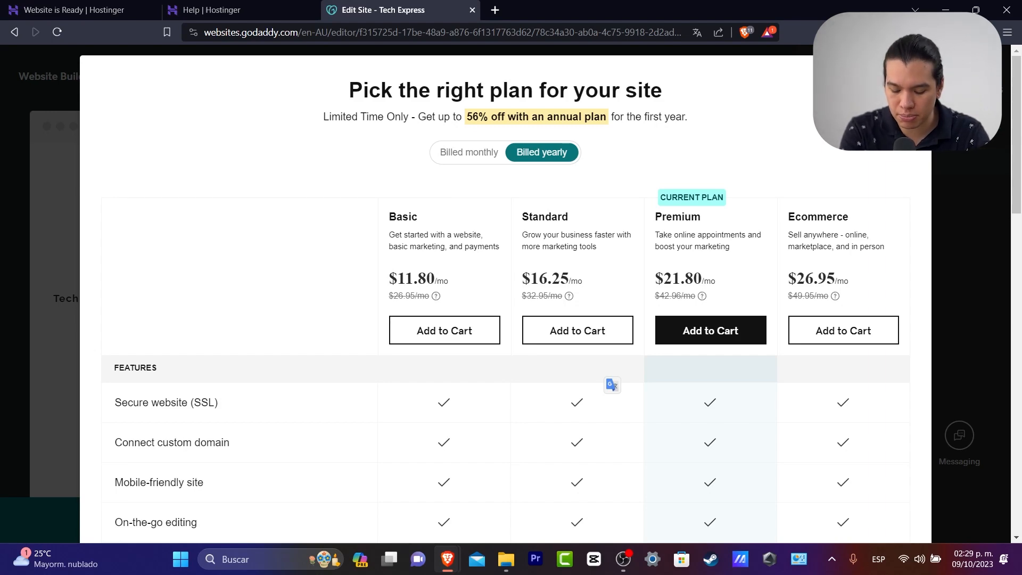
left_click(913, 74)
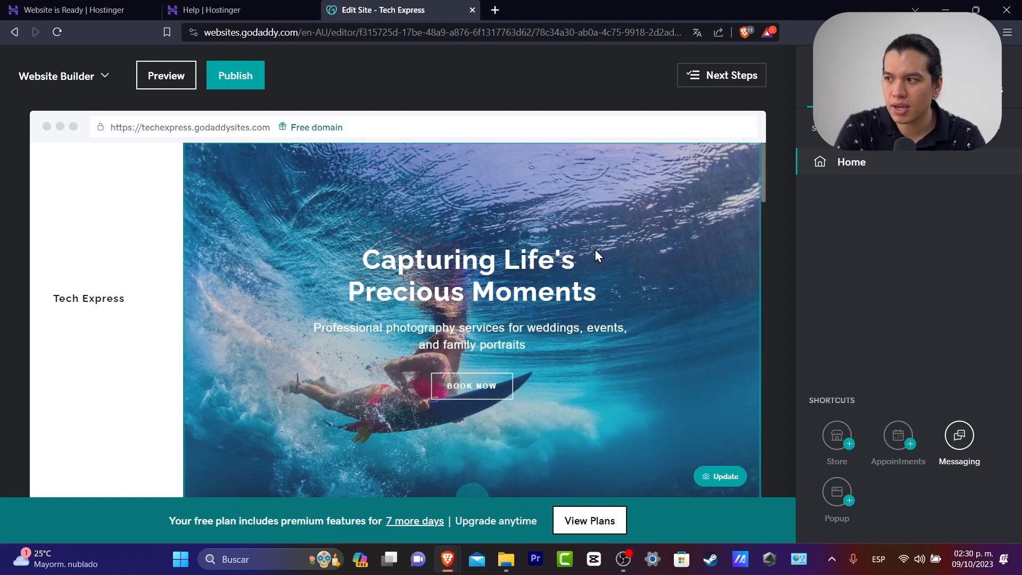
Select the Tech Express logo, then the 'Capturing Life's Precious Moments' hero heading to show its settings
scroll(513, 303, "down", 7)
scroll(513, 309, "down", 10)
scroll(508, 304, "up", 15)
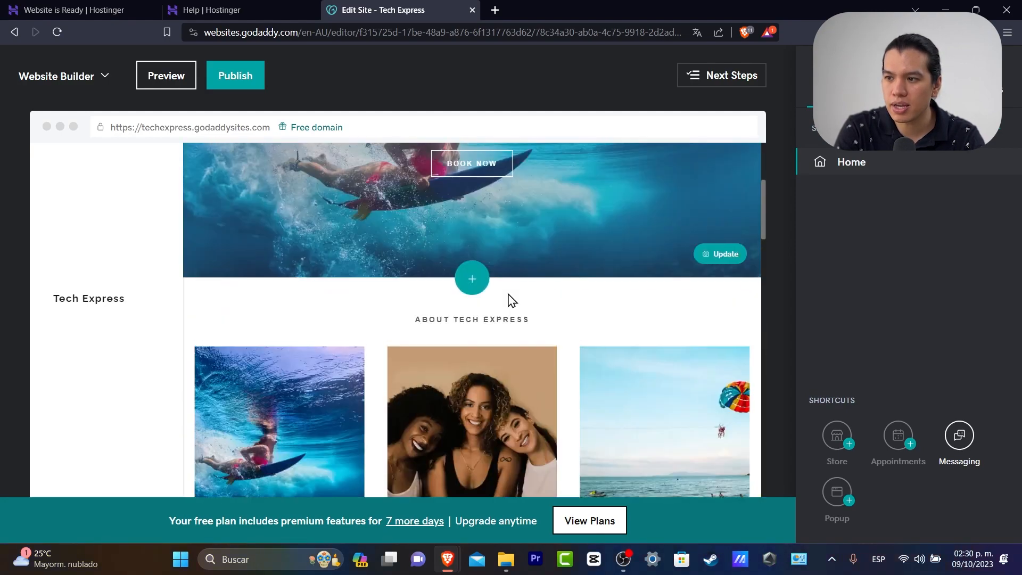
scroll(511, 301, "up", 4)
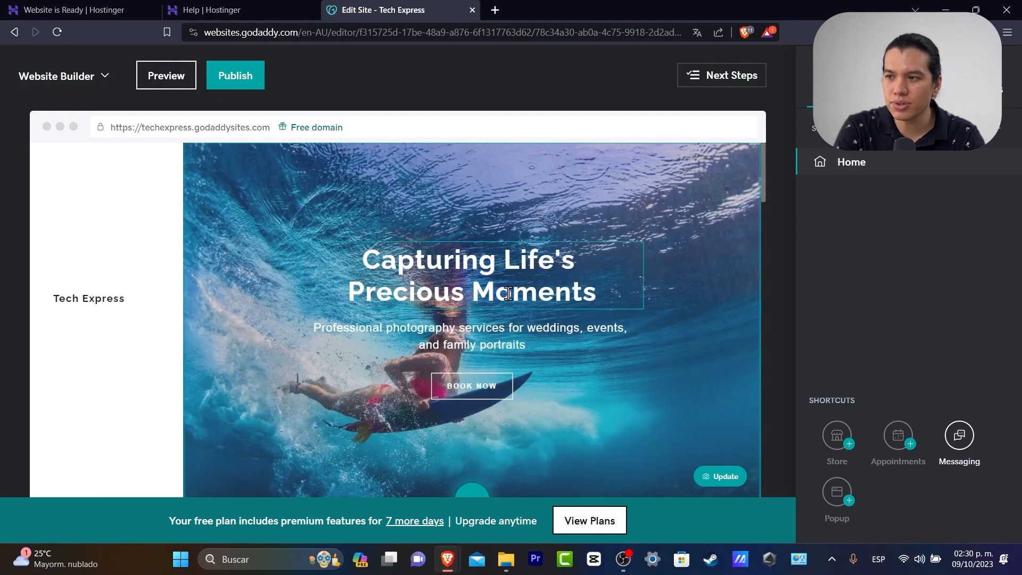
left_click(127, 298)
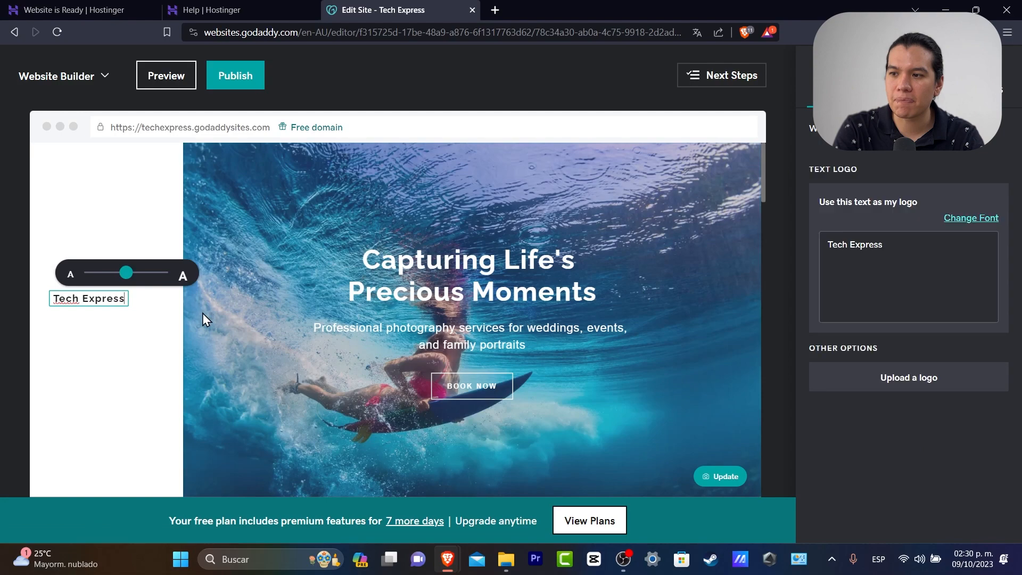
left_click(538, 277)
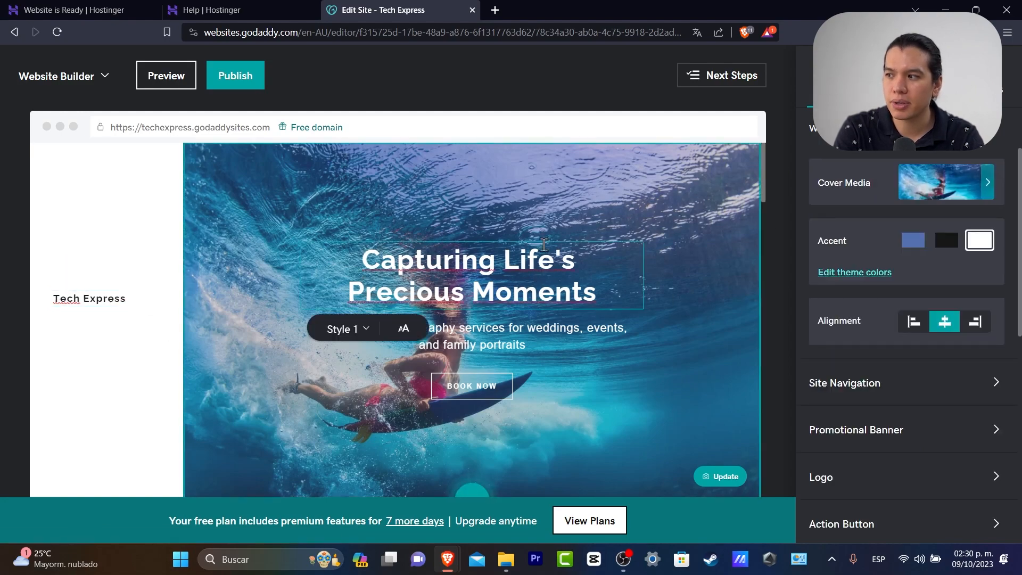
scroll(544, 243, "down", 5)
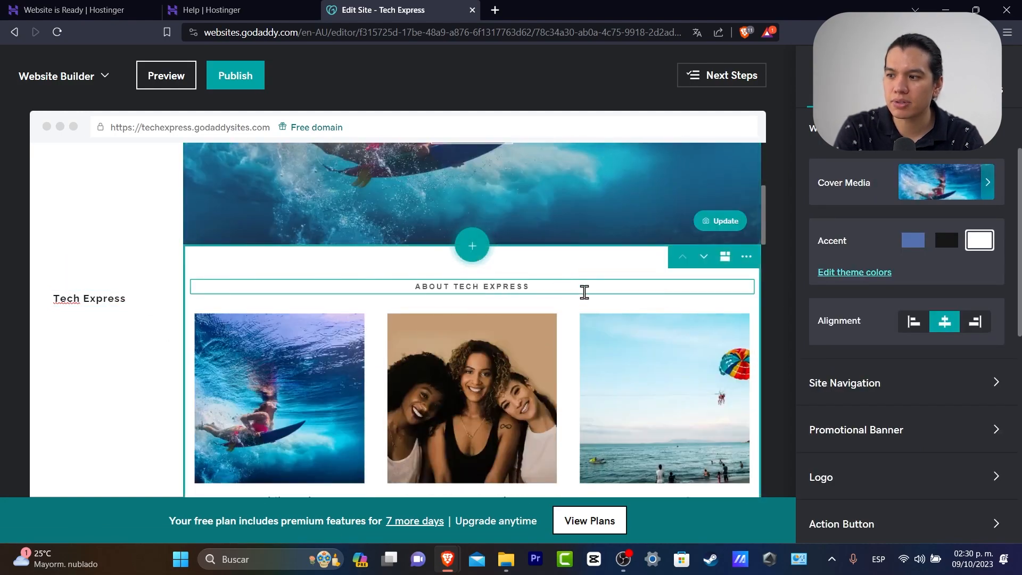
scroll(584, 292, "down", 3)
scroll(579, 290, "down", 3)
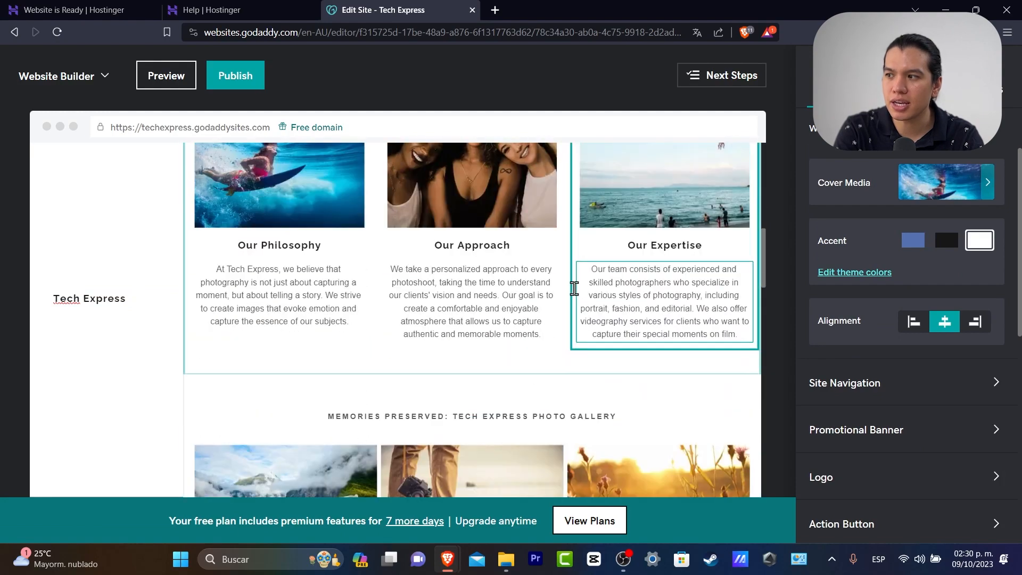
scroll(574, 288, "down", 2)
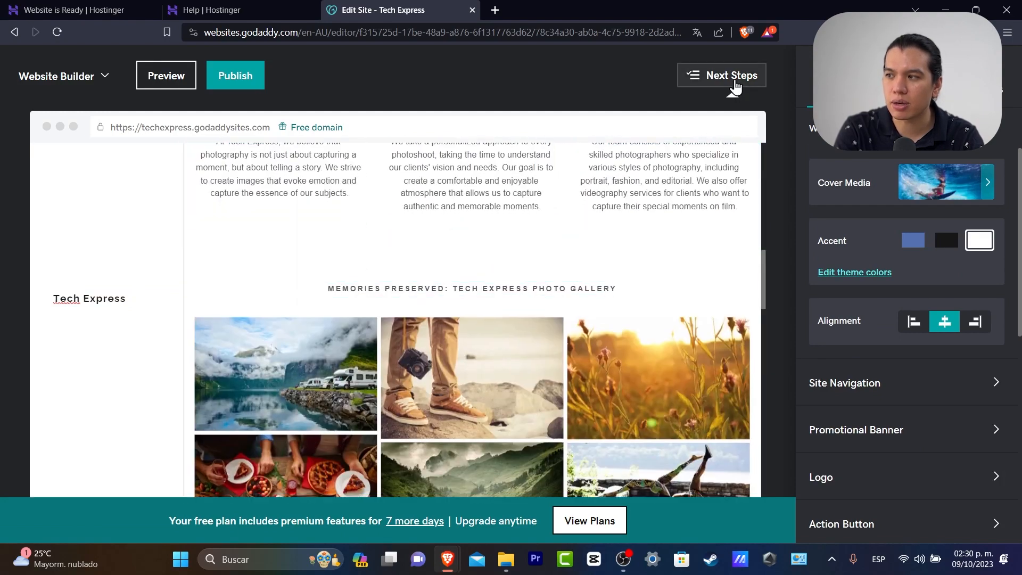
Check the Next Steps and Pages panels, then open 'Try a new look' from Theme settings
left_click(735, 85)
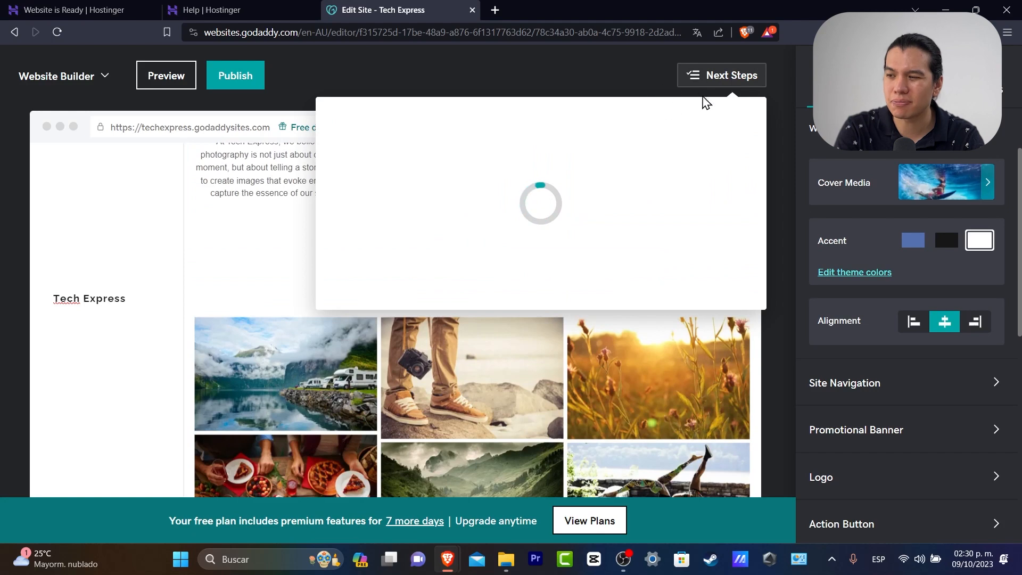
left_click(616, 72)
left_click(909, 89)
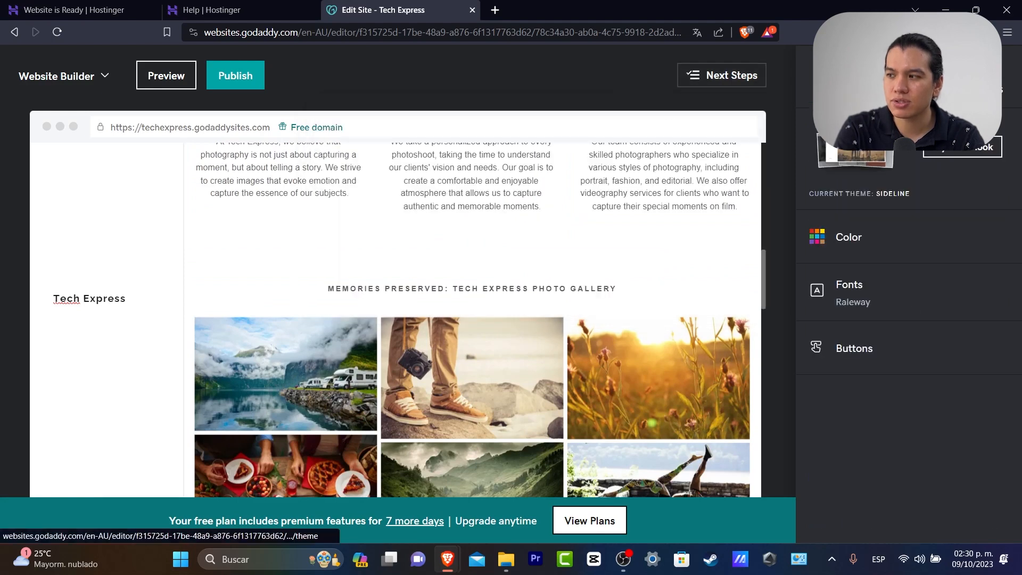
left_click(831, 88)
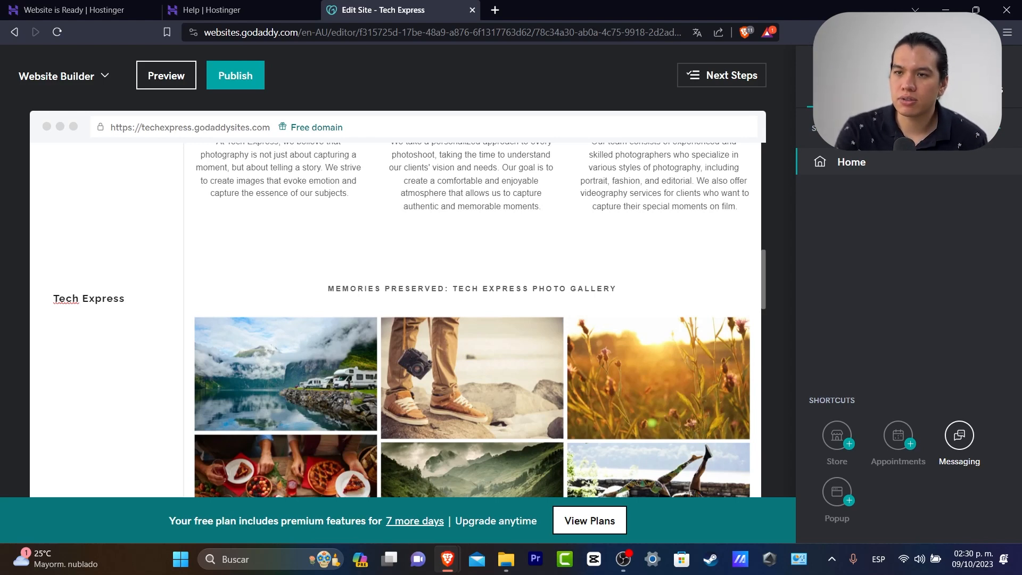
left_click(906, 87)
left_click(979, 149)
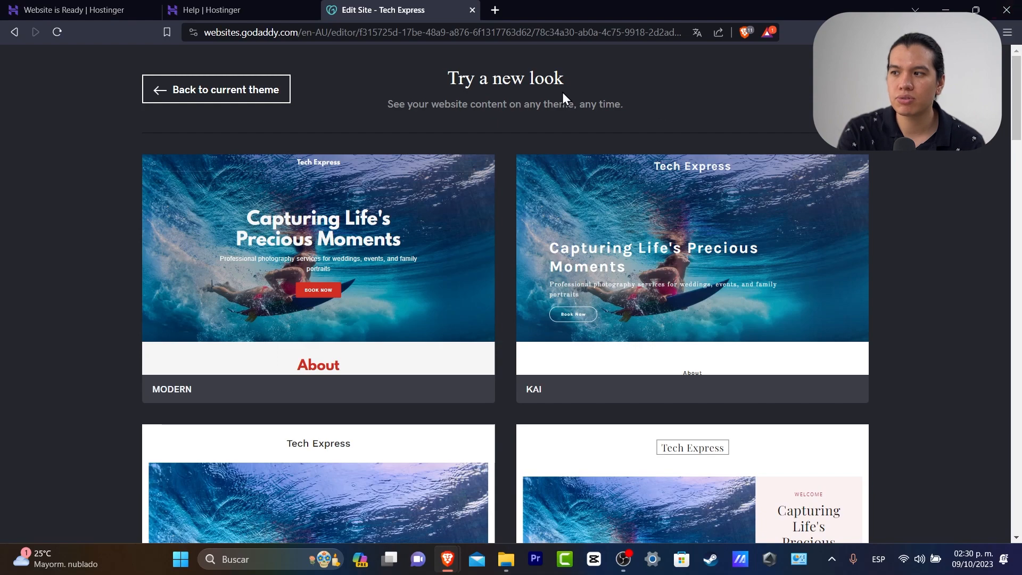
scroll(687, 203, "down", 6)
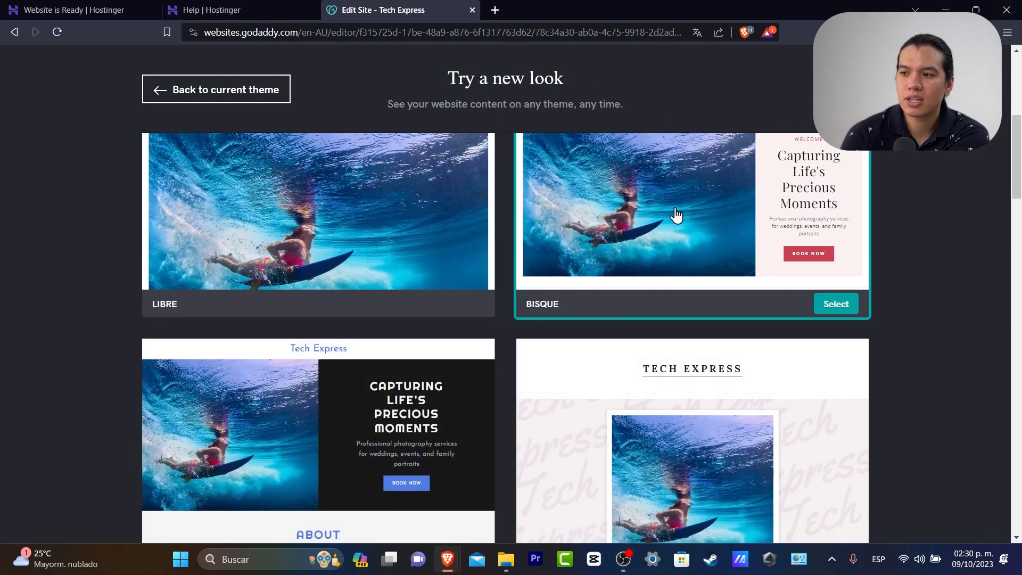
scroll(710, 313, "up", 5)
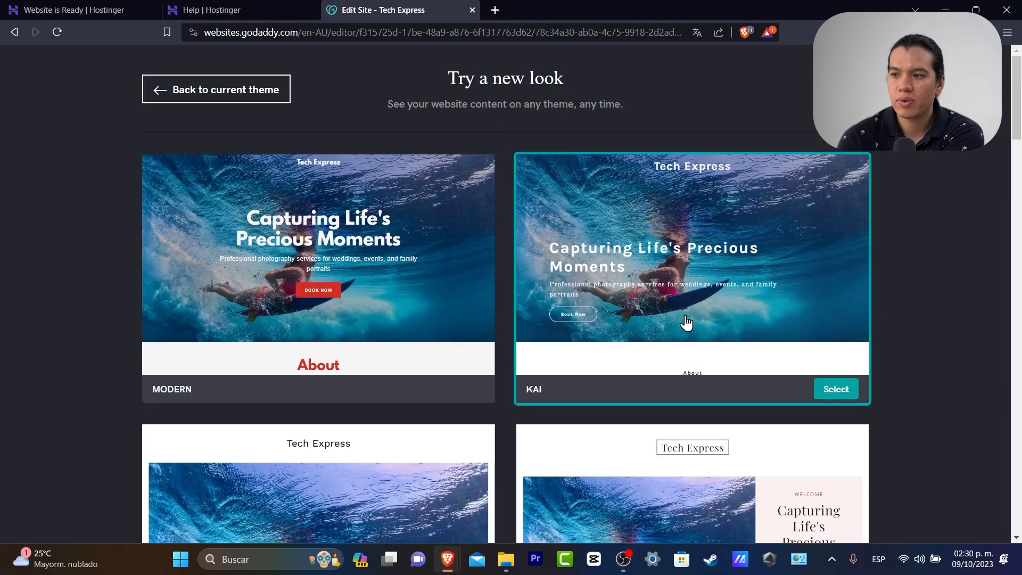
scroll(395, 459, "down", 3)
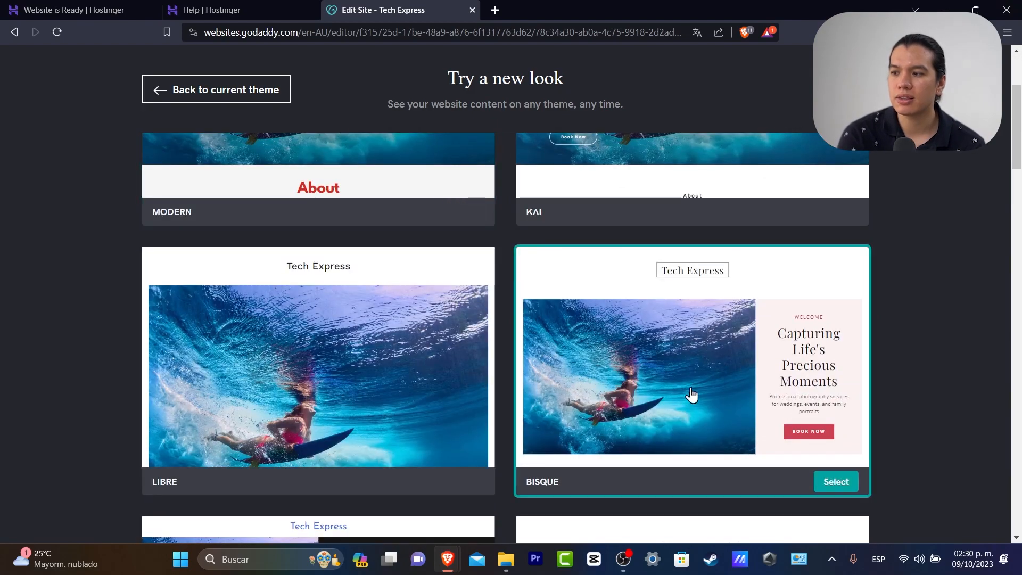
scroll(692, 394, "down", 3)
scroll(692, 394, "down", 3)
scroll(617, 274, "down", 3)
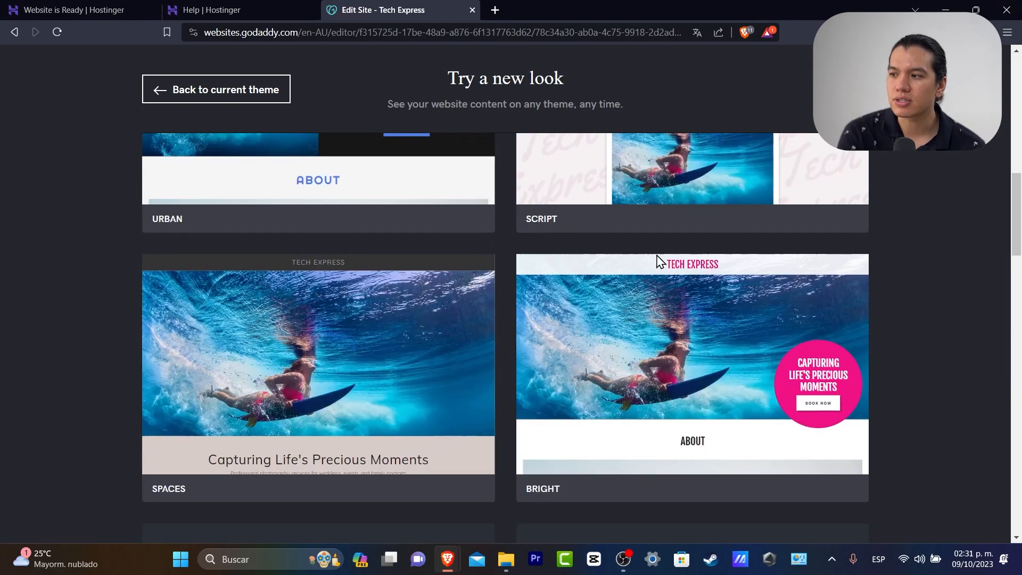
scroll(653, 328, "down", 6)
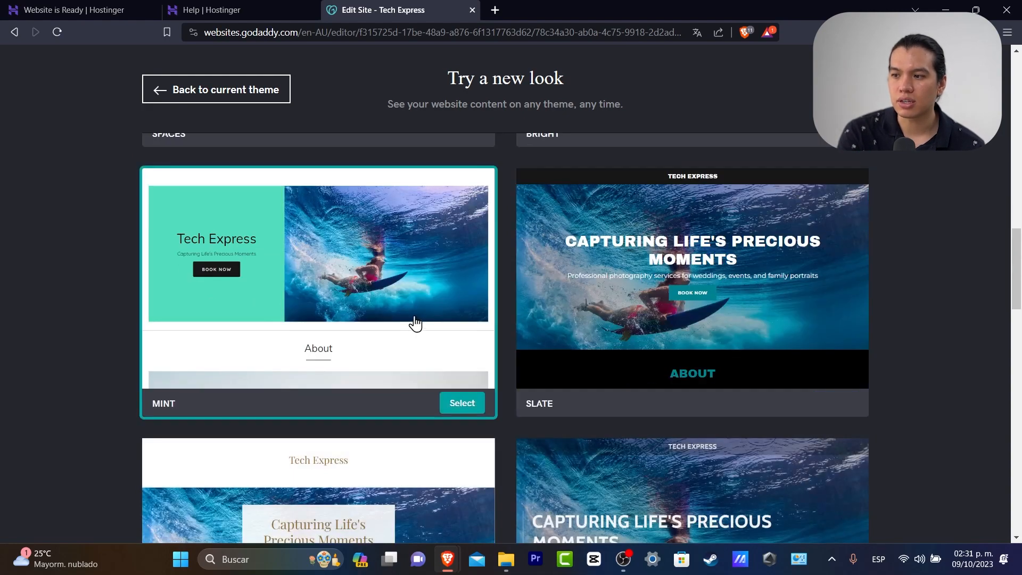
scroll(416, 324, "down", 3)
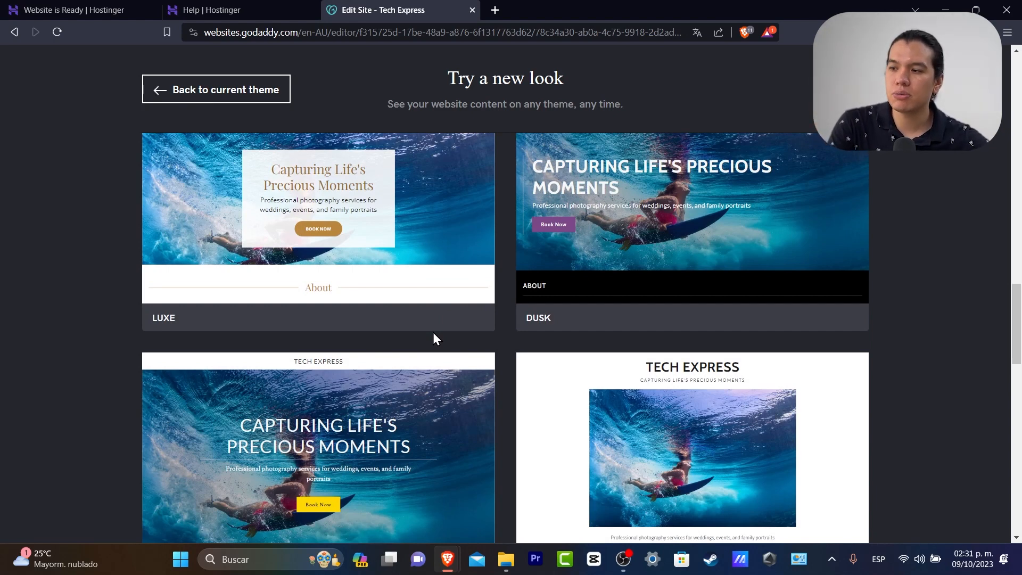
scroll(506, 330, "down", 6)
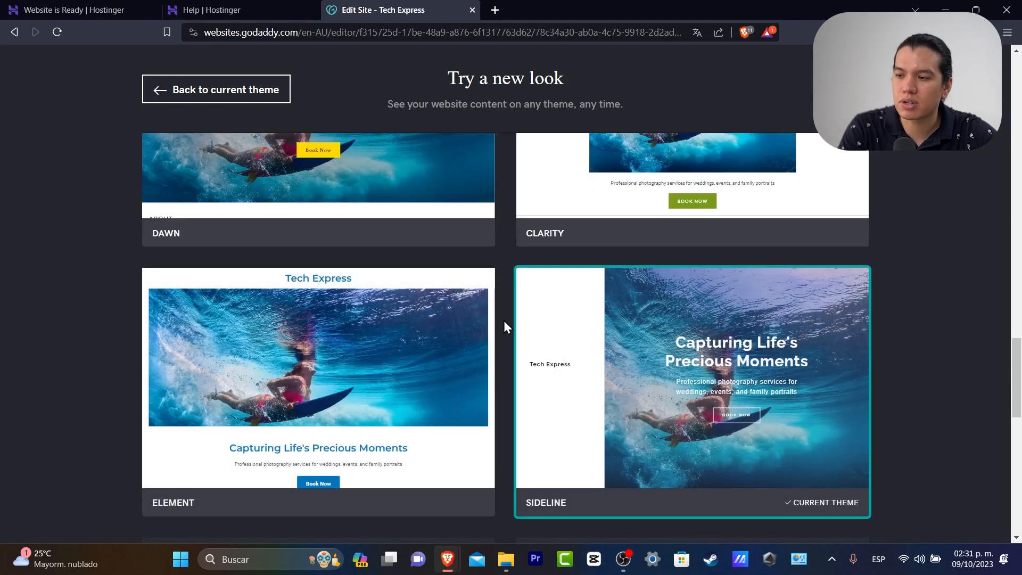
scroll(576, 296, "up", 3)
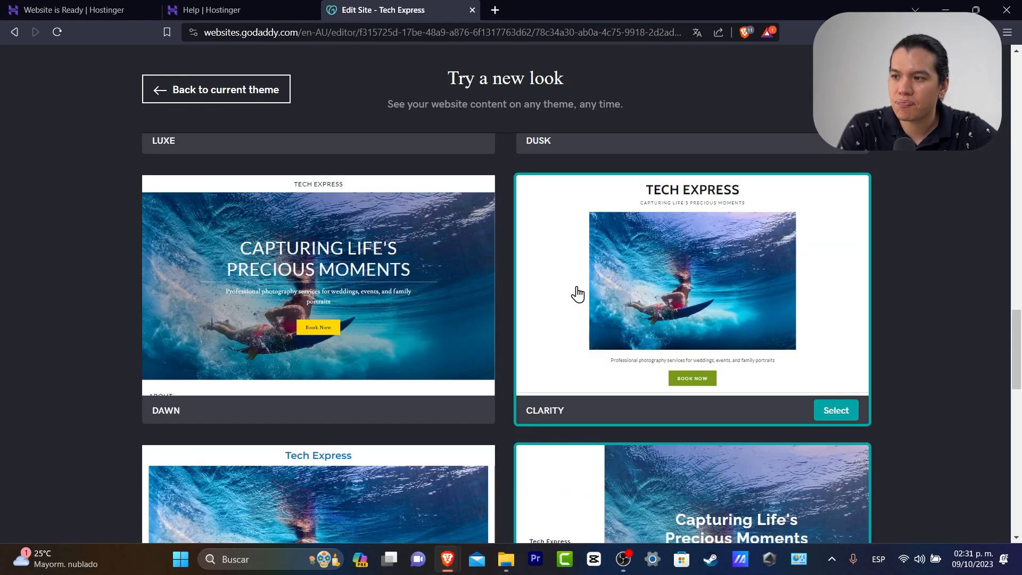
scroll(668, 387, "down", 9)
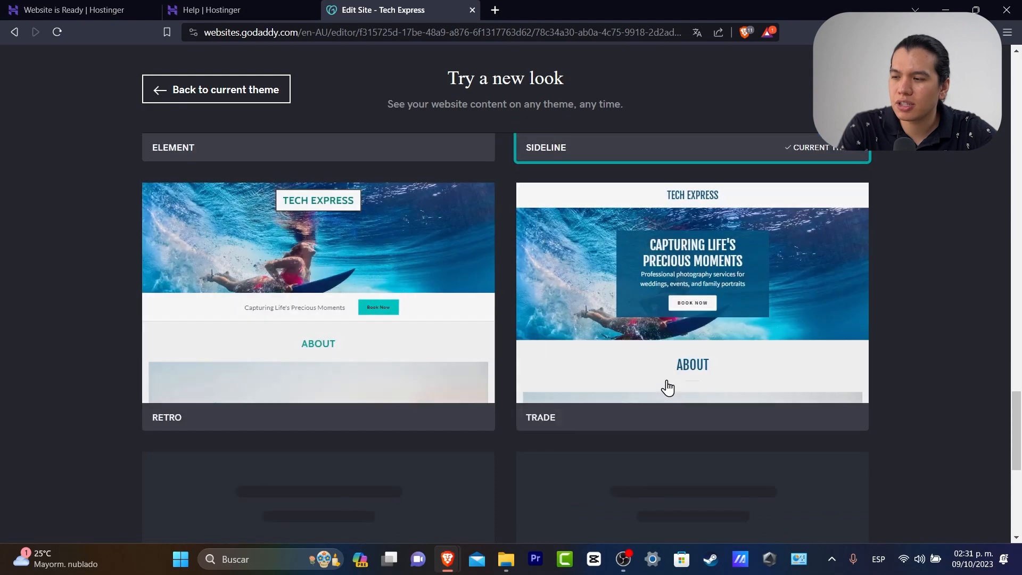
scroll(668, 387, "down", 6)
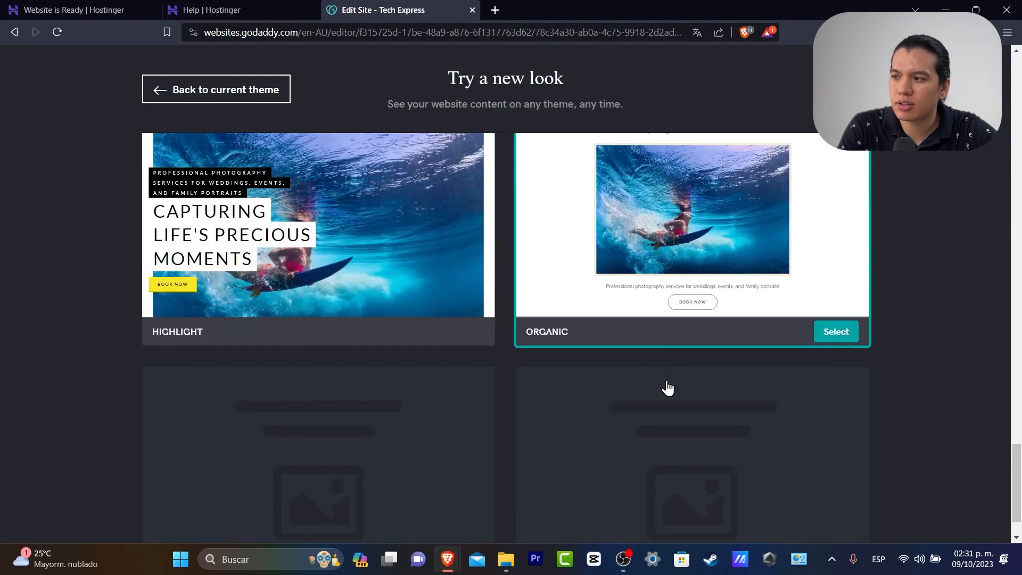
scroll(668, 387, "down", 2)
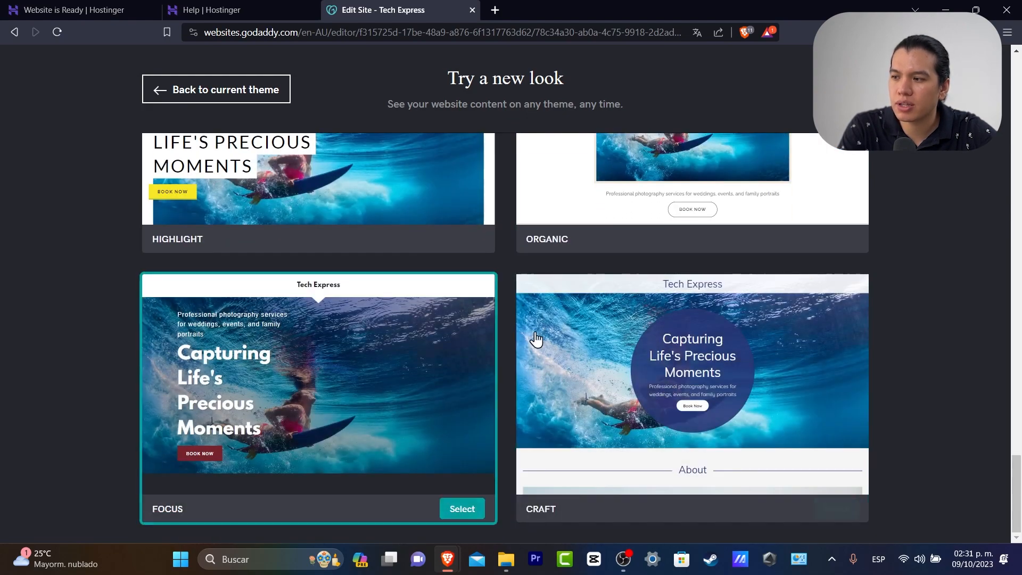
scroll(713, 278, "up", 20)
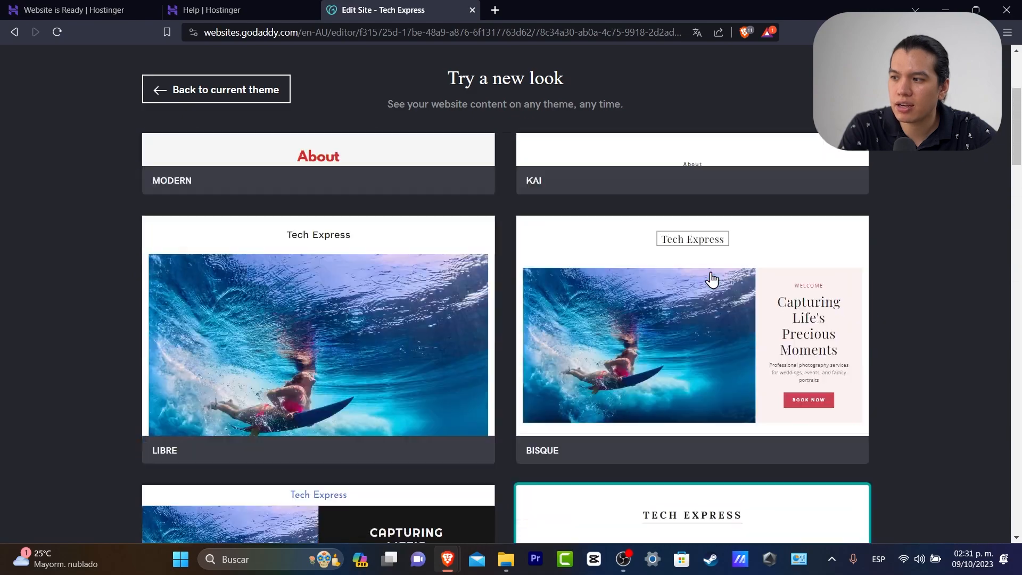
scroll(712, 278, "down", 5)
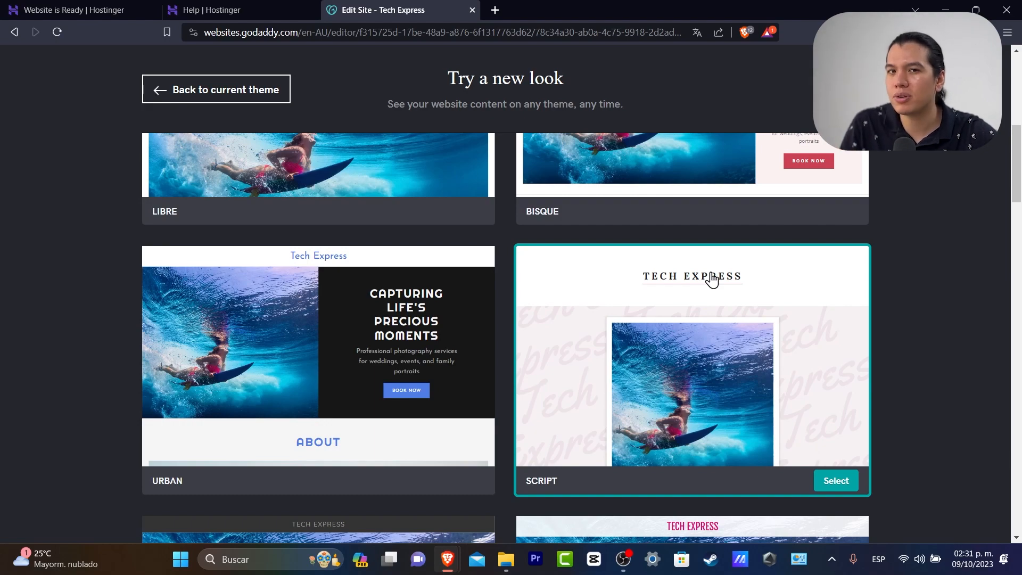
scroll(708, 281, "up", 8)
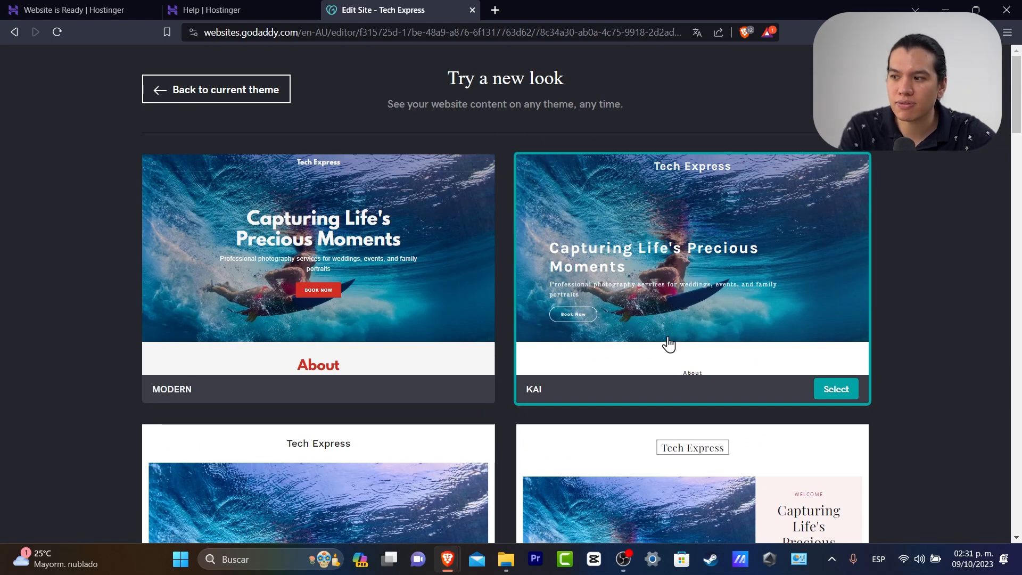
Apply the Kai theme and review the site down to the social links, newsletter and footer
left_click(836, 389)
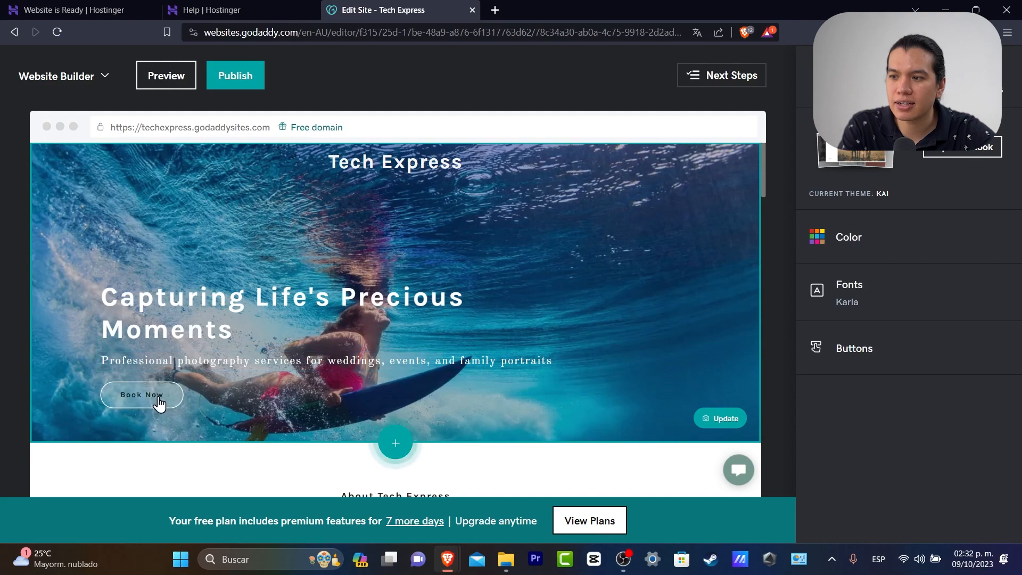
scroll(578, 320, "down", 5)
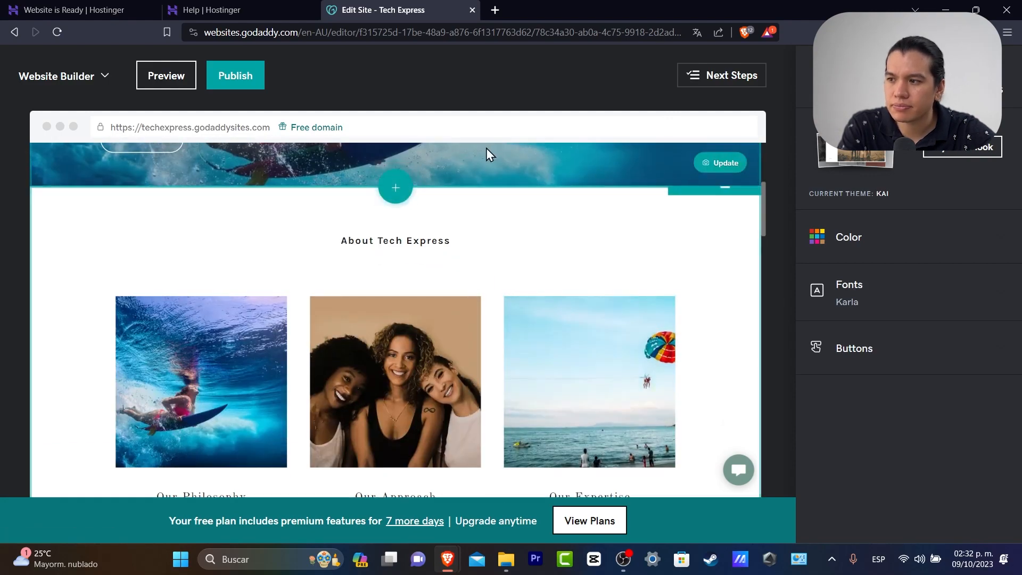
scroll(504, 287, "down", 10)
scroll(505, 288, "down", 15)
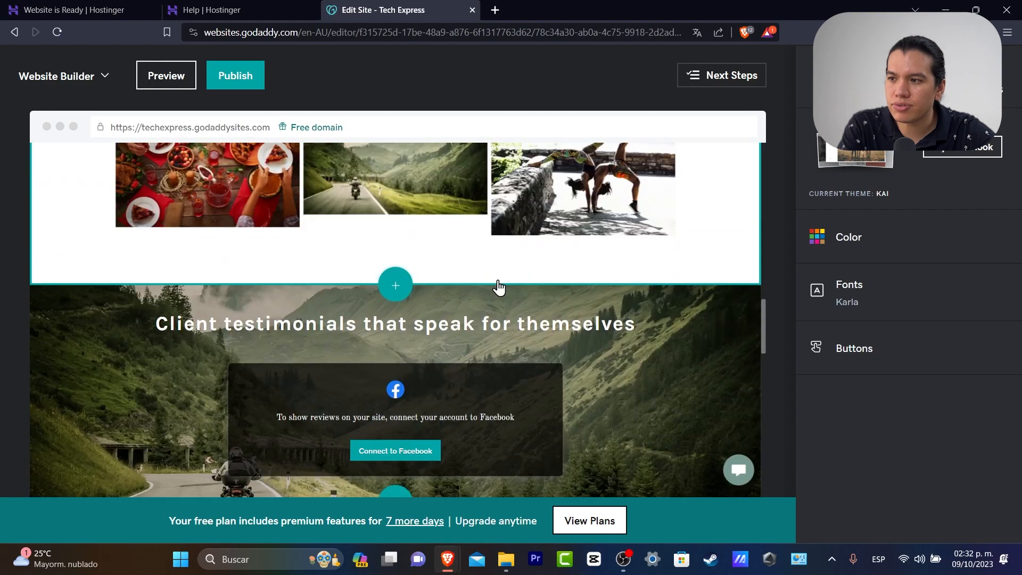
scroll(498, 287, "down", 4)
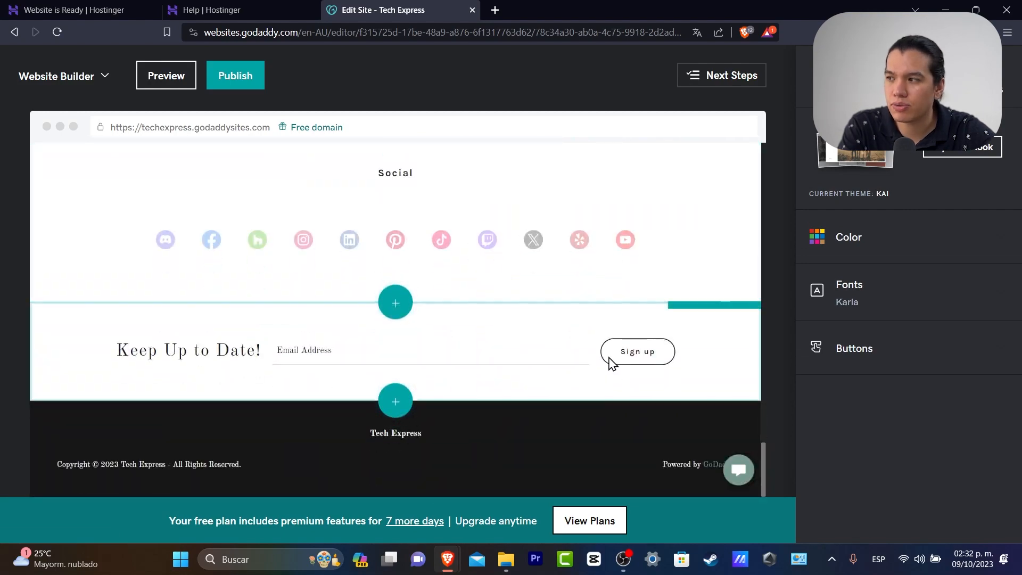
Switch the site to the Slate theme from the theme gallery
left_click(975, 150)
scroll(578, 450, "down", 10)
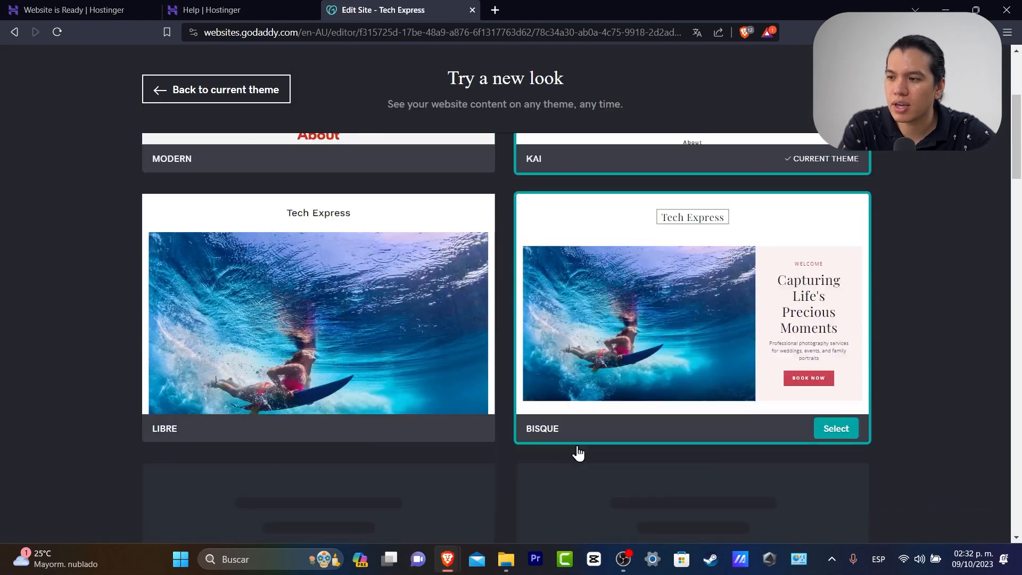
scroll(579, 453, "down", 3)
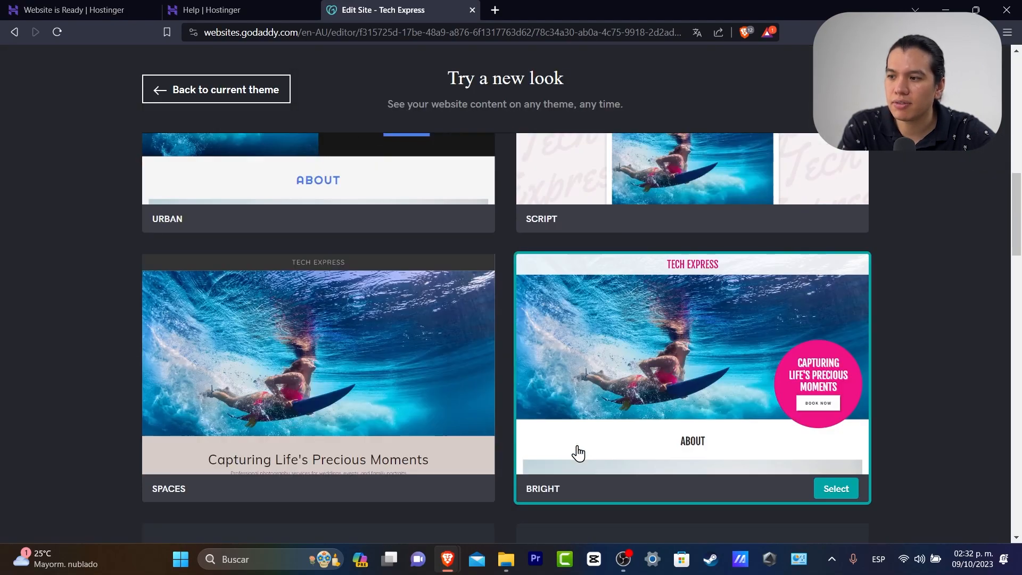
scroll(579, 453, "down", 5)
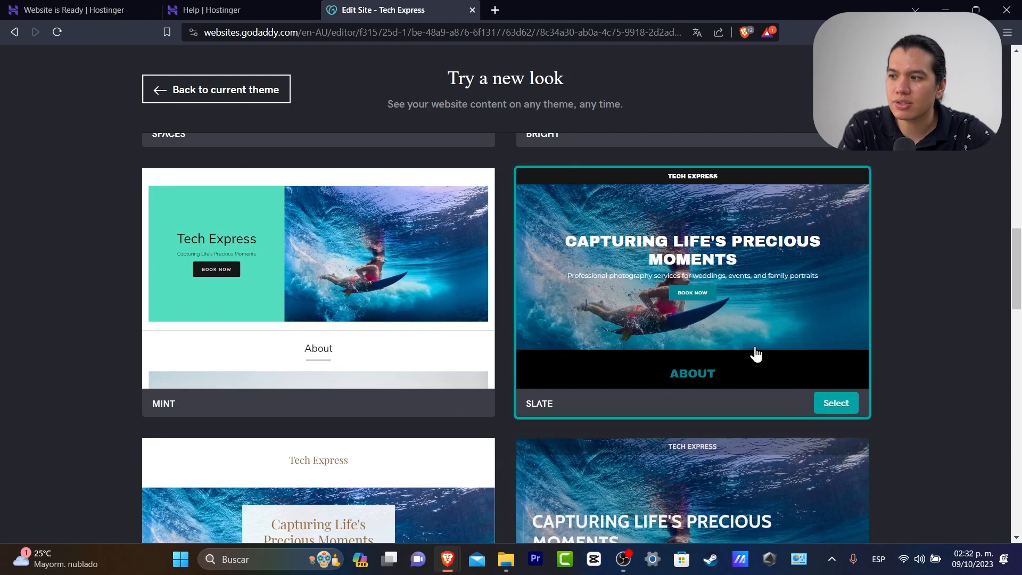
left_click(837, 404)
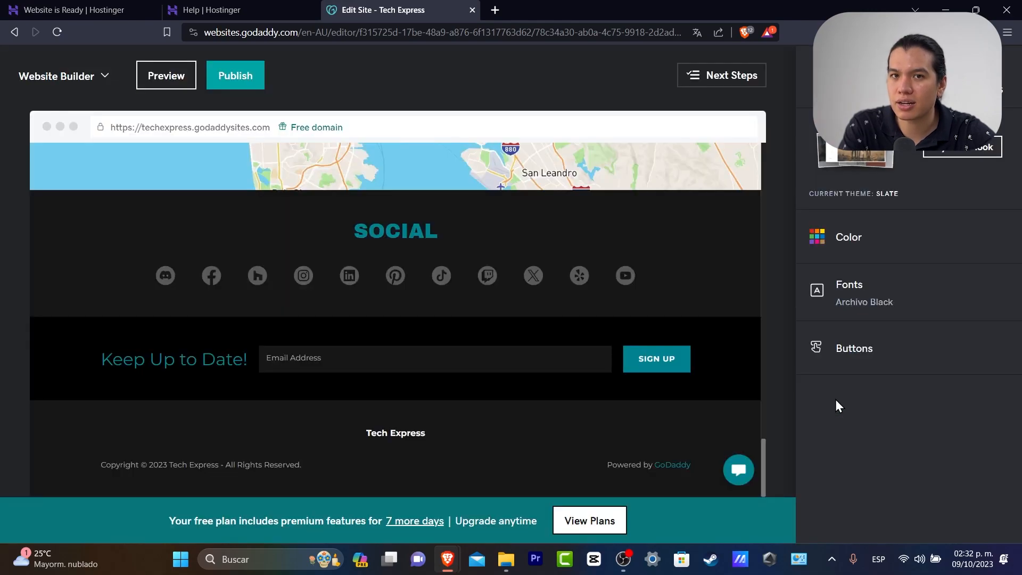
scroll(637, 404, "up", 4)
scroll(634, 405, "up", 20)
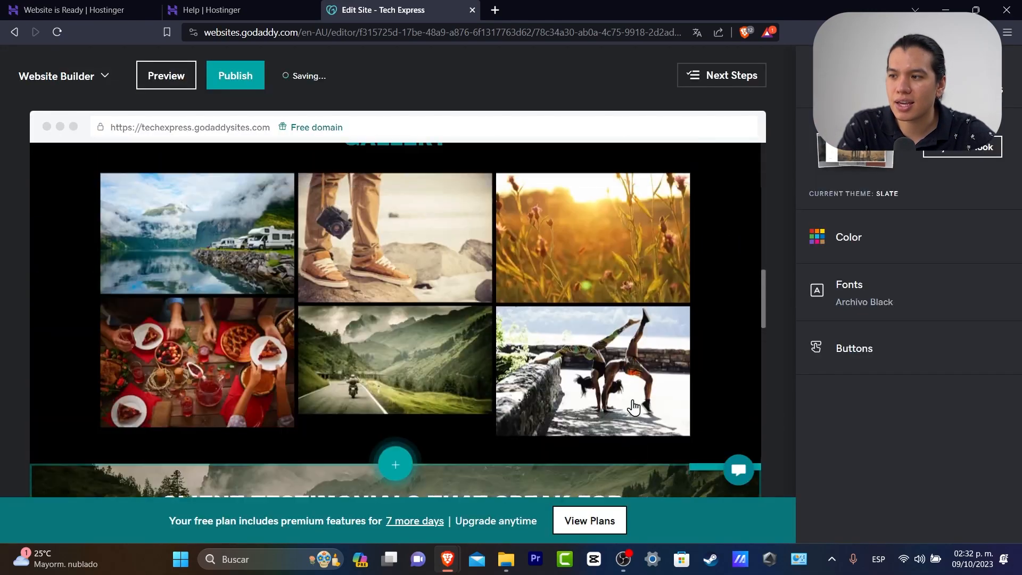
scroll(633, 406, "down", 20)
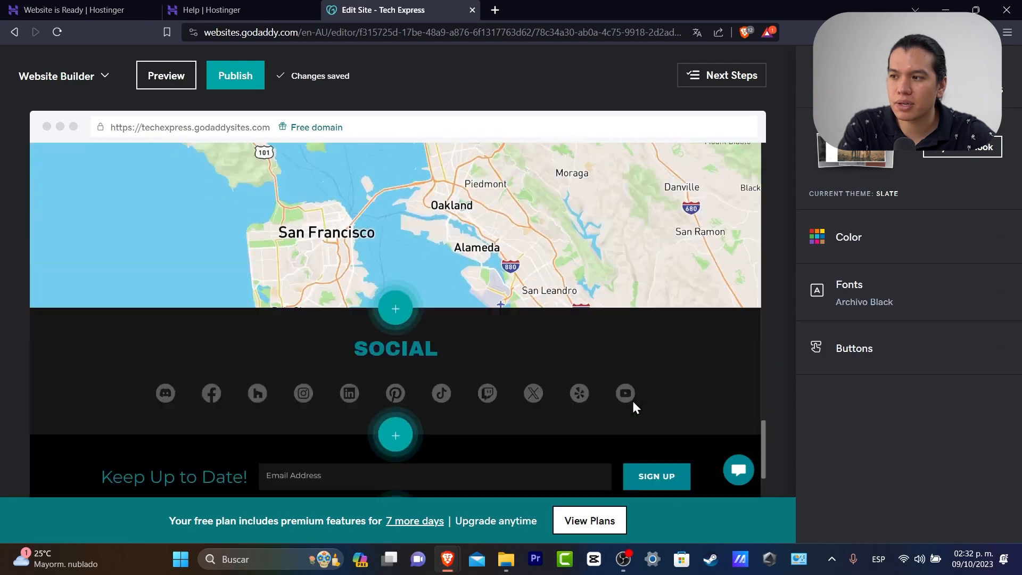
scroll(632, 406, "up", 3)
Open the Contact Us section settings by selecting its map
left_click(640, 352)
scroll(559, 292, "up", 8)
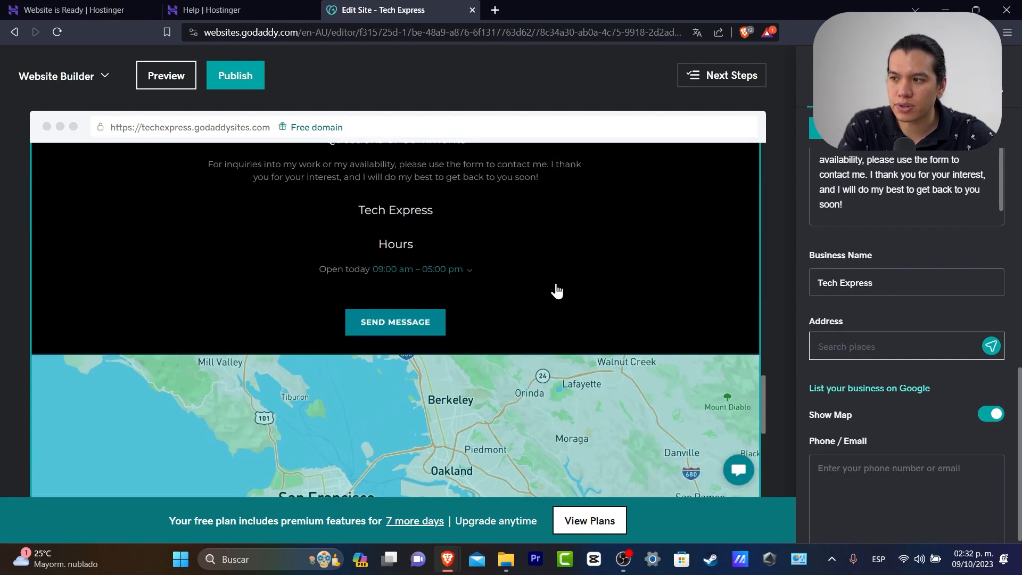
scroll(556, 287, "down", 2)
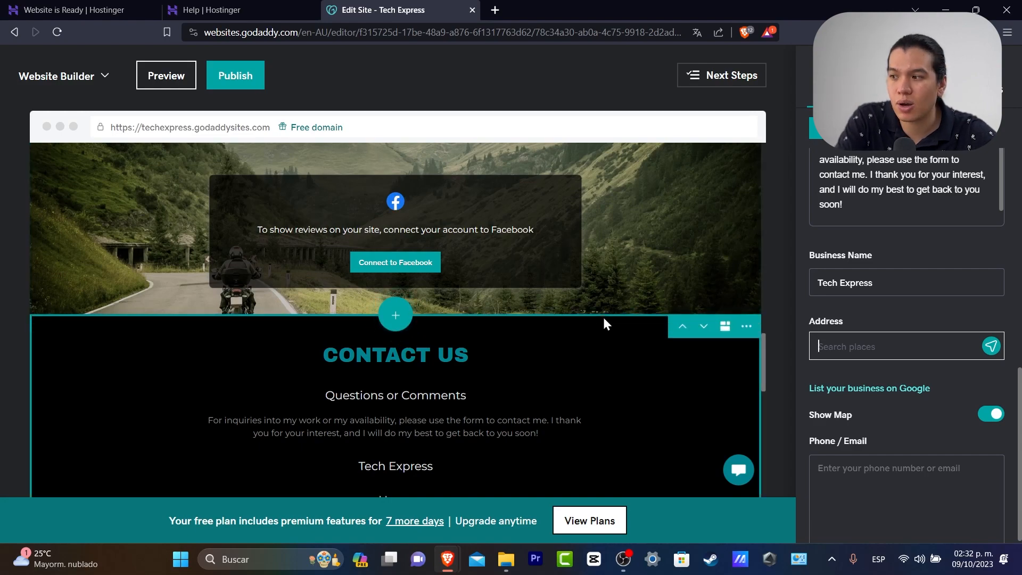
scroll(606, 316, "down", 2)
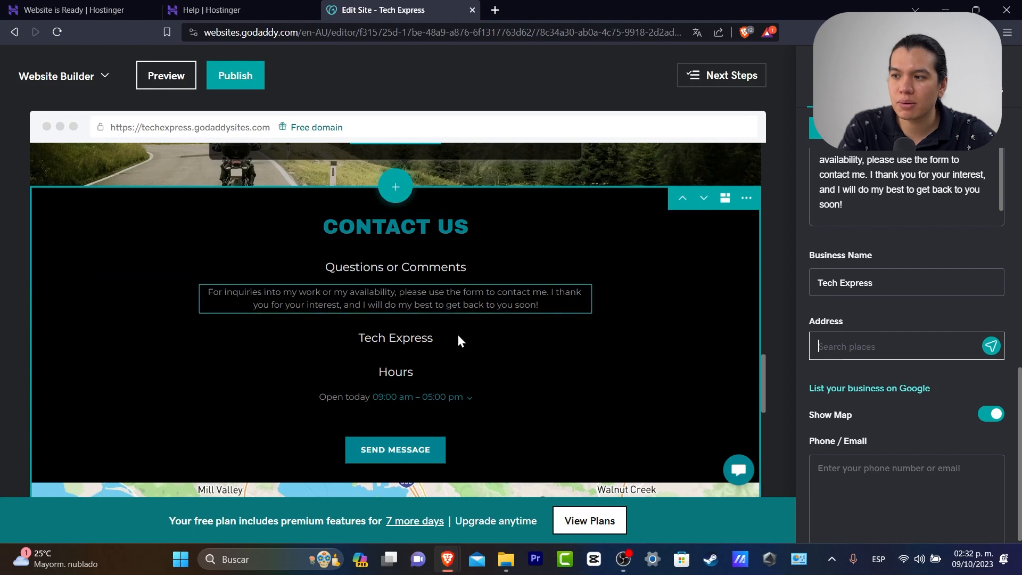
Delete the Contact Us section from the Home page
left_click(630, 354)
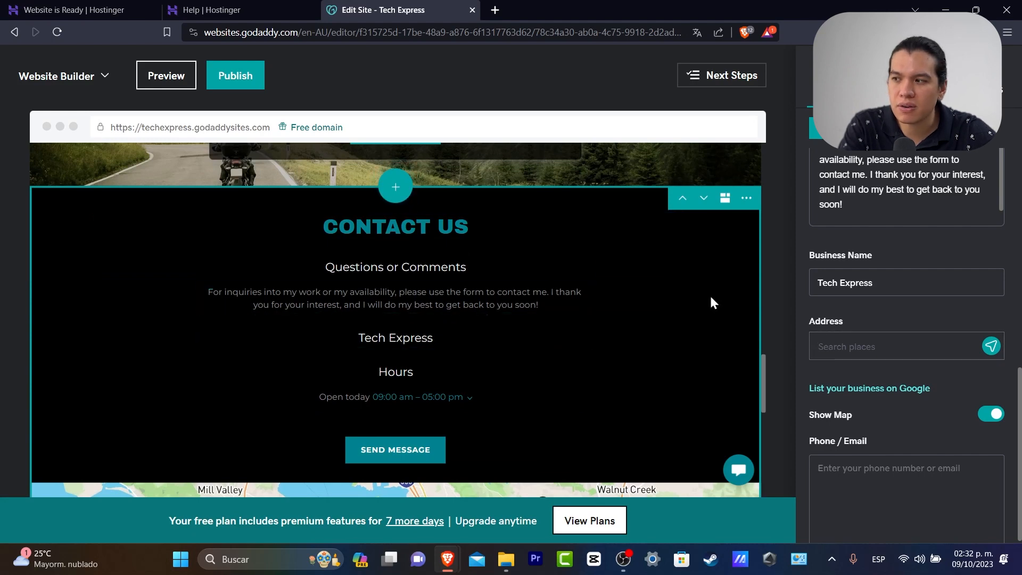
left_click(747, 198)
left_click(762, 258)
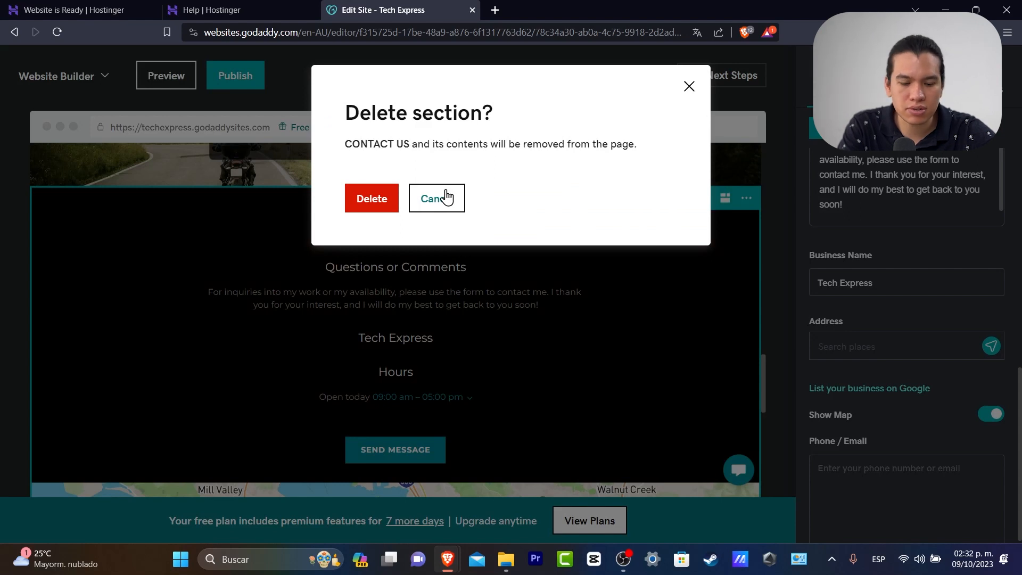
left_click(383, 198)
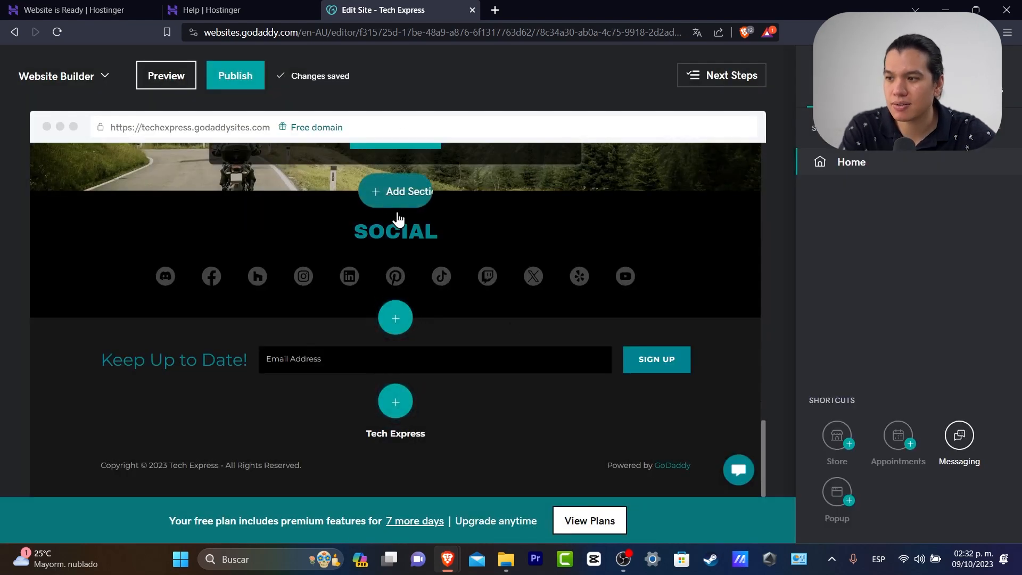
Delete the photo gallery section
scroll(536, 342, "up", 5)
scroll(537, 343, "up", 15)
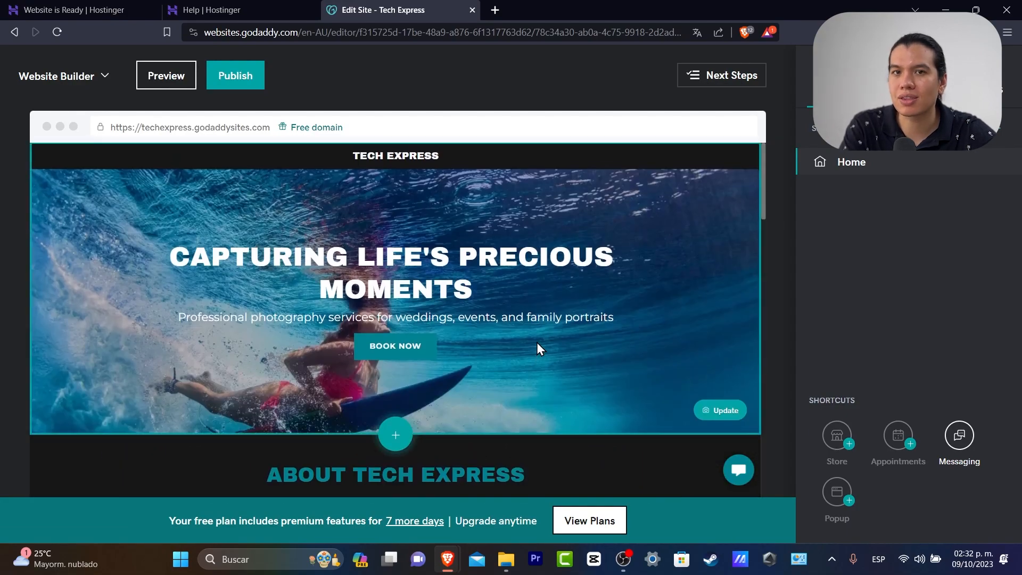
scroll(552, 314, "down", 2)
scroll(552, 314, "up", 2)
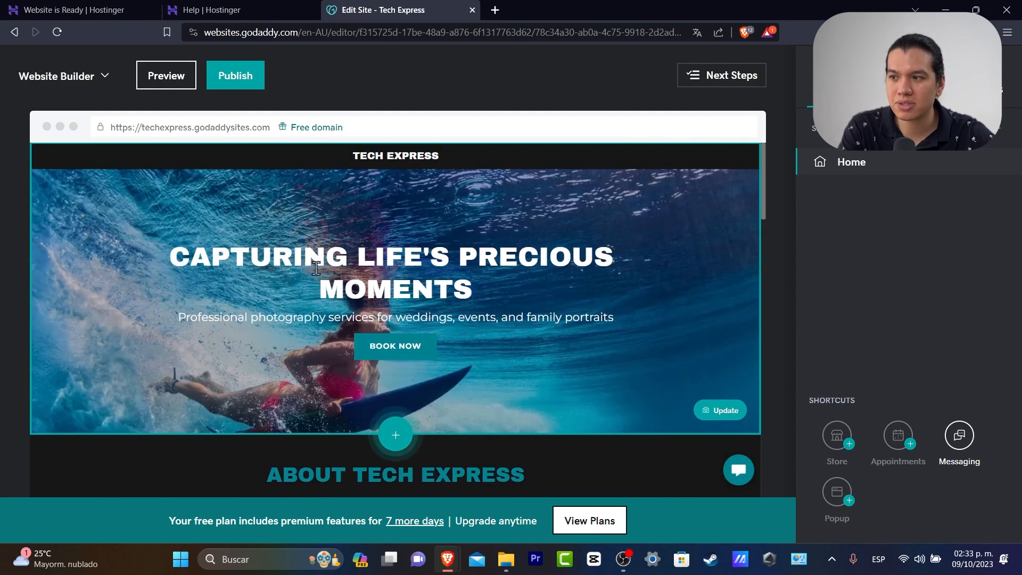
scroll(582, 376, "down", 10)
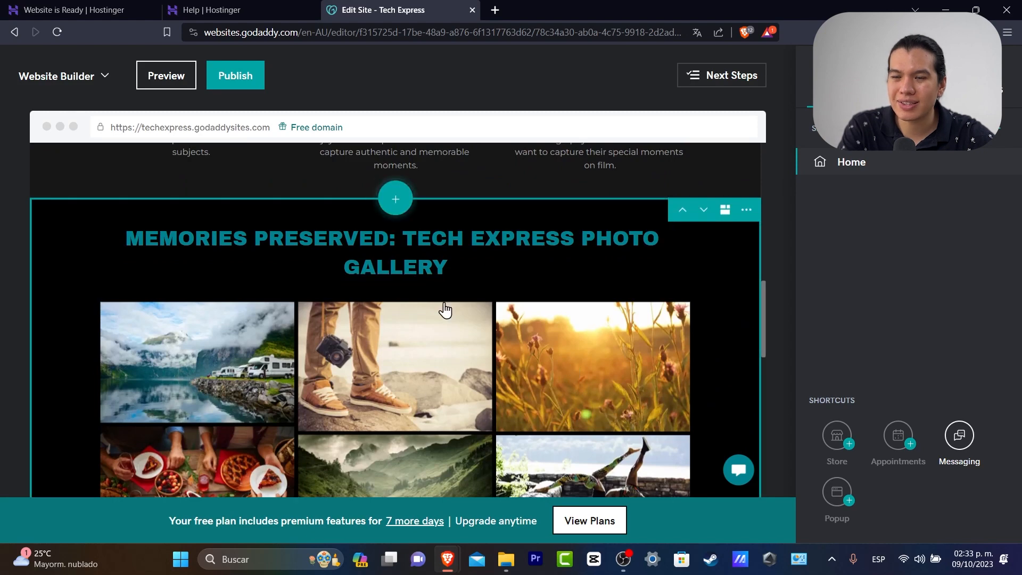
left_click(735, 273)
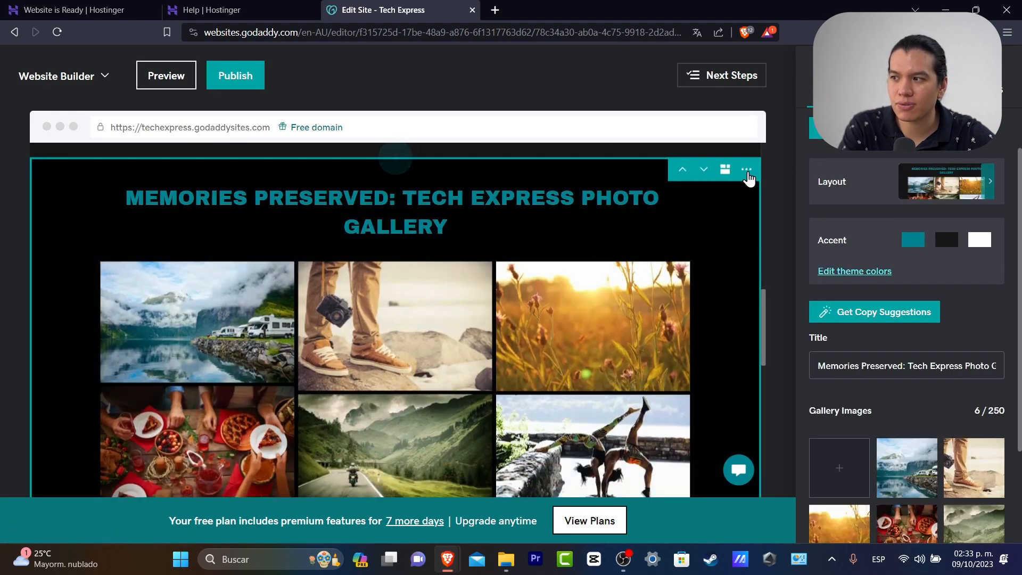
left_click(746, 171)
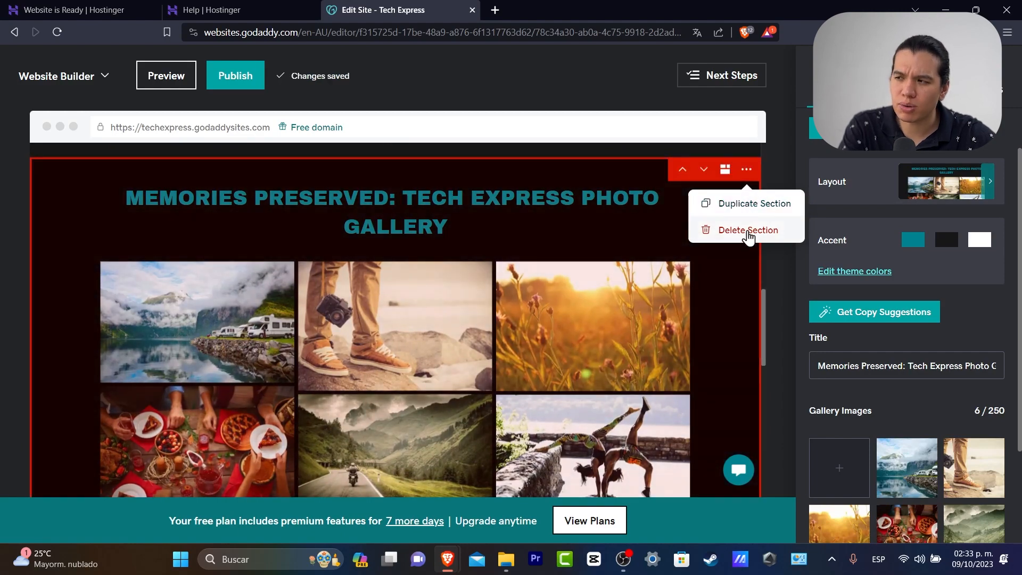
left_click(748, 230)
left_click(388, 220)
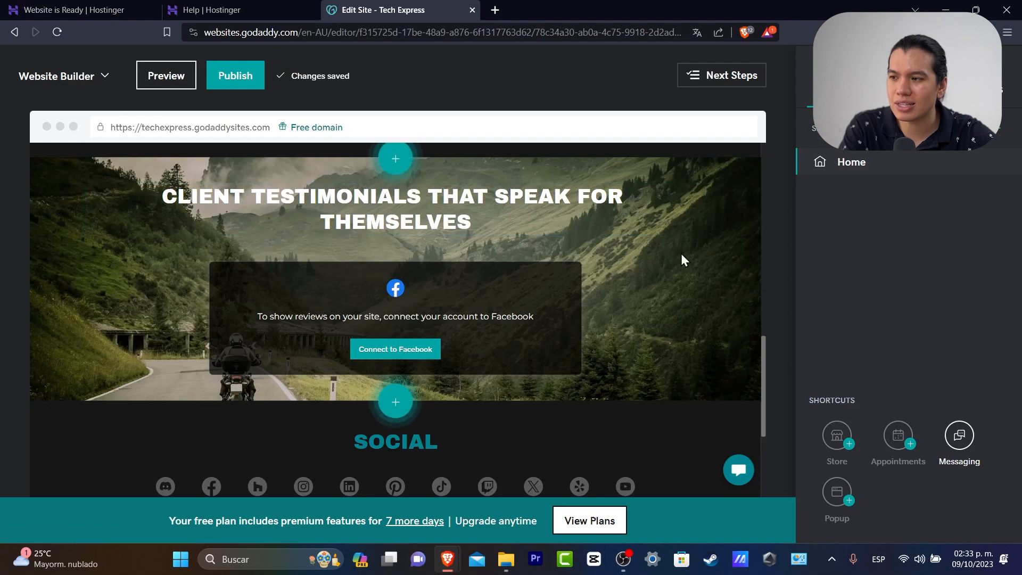
Delete the client testimonials section
scroll(682, 254, "up", 2)
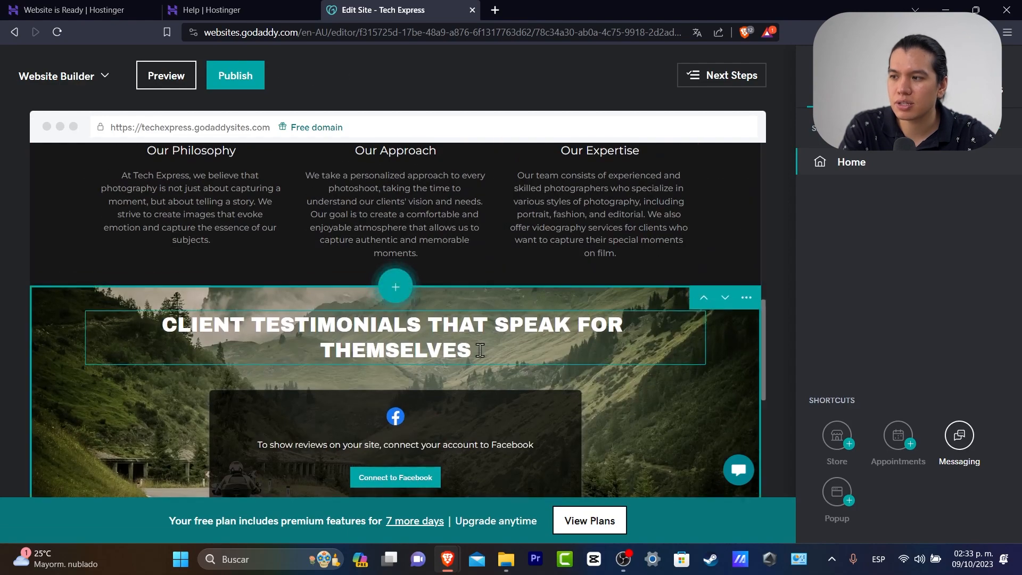
scroll(695, 387, "up", 2)
scroll(561, 303, "down", 6)
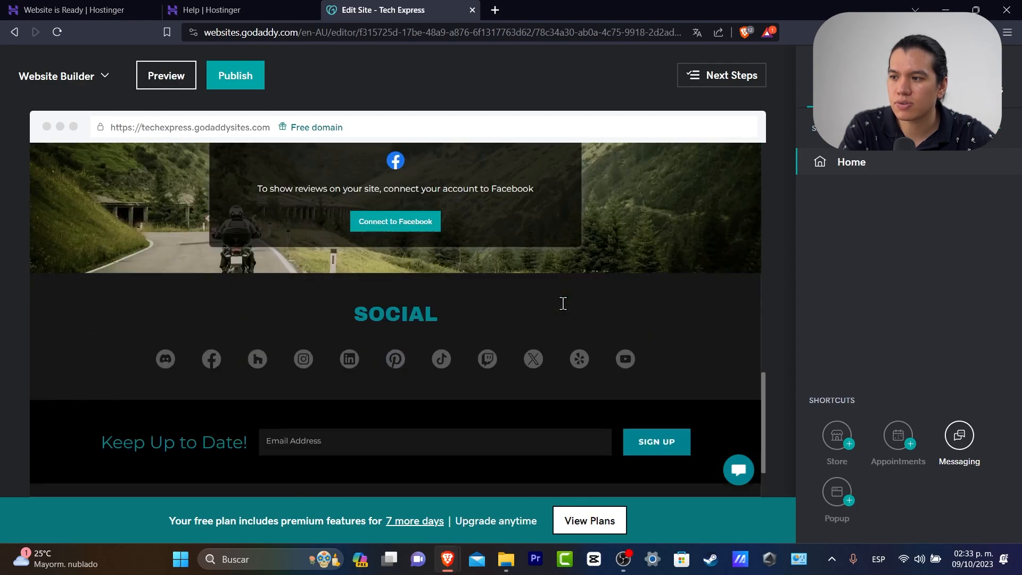
left_click(713, 224)
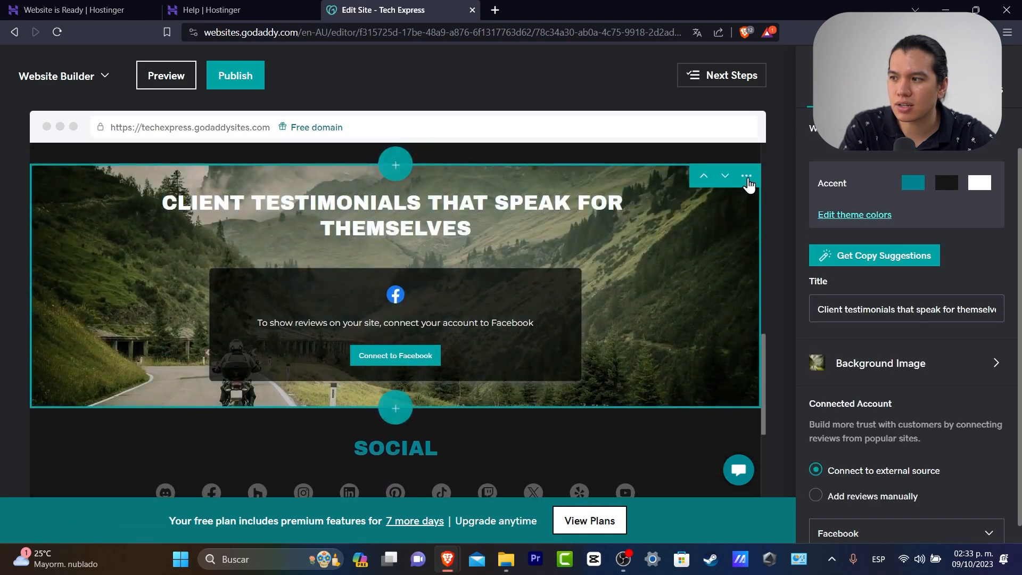
left_click(748, 177)
left_click(720, 236)
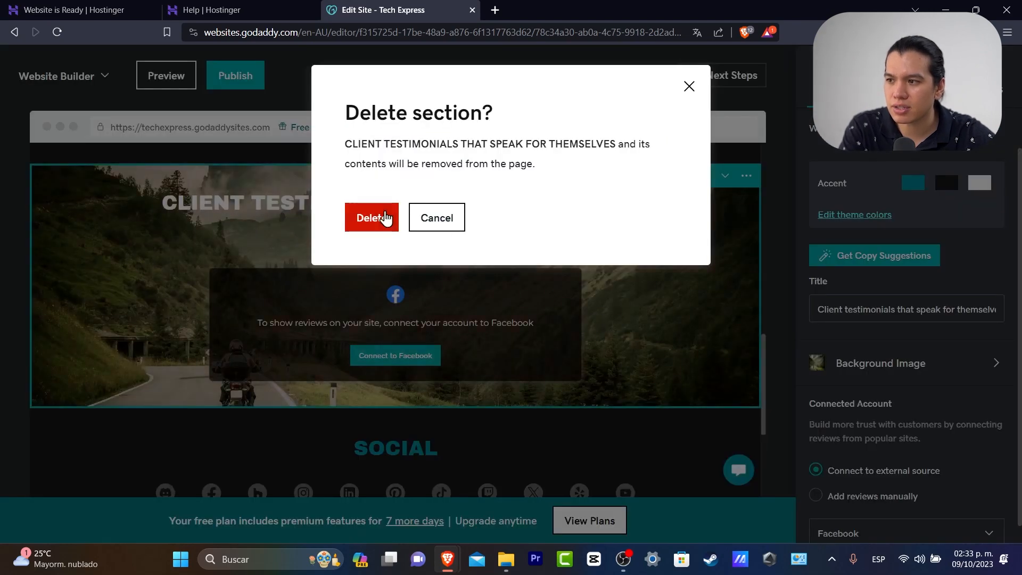
left_click(384, 216)
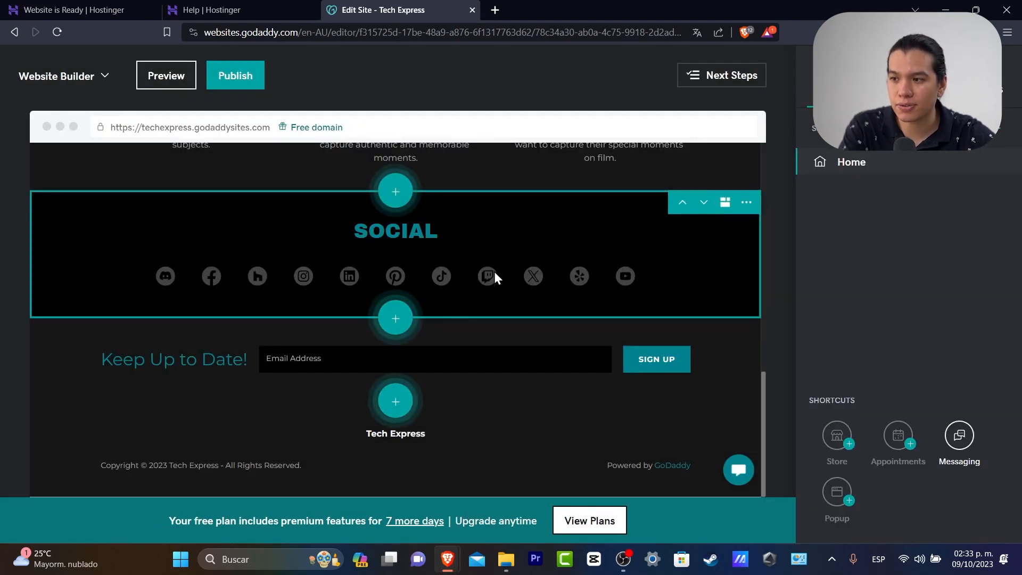
Select the Social section and open the 'Keep Up to Date!' newsletter section's settings
left_click(503, 270)
left_click(187, 391)
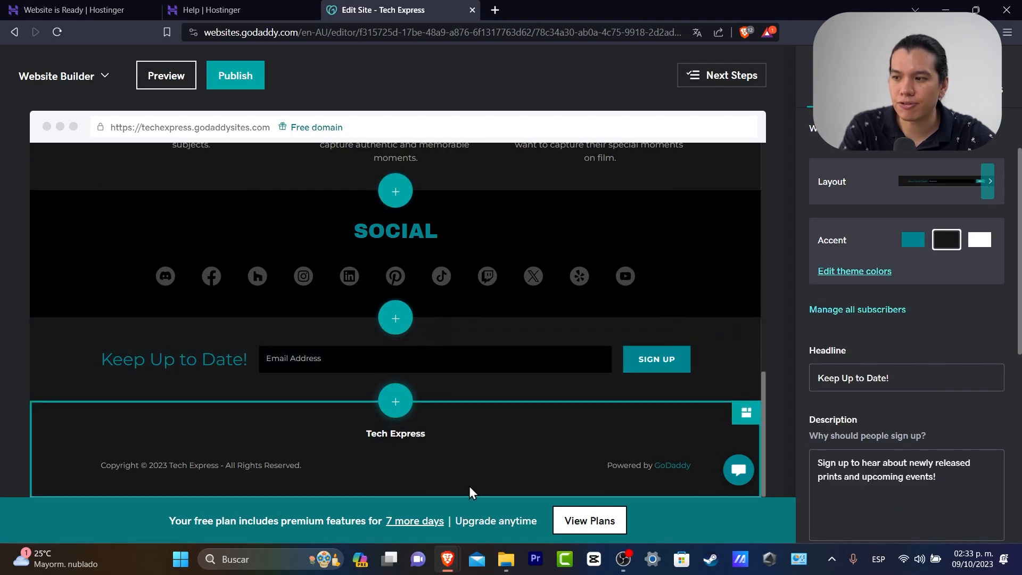
scroll(417, 467, "up", 10)
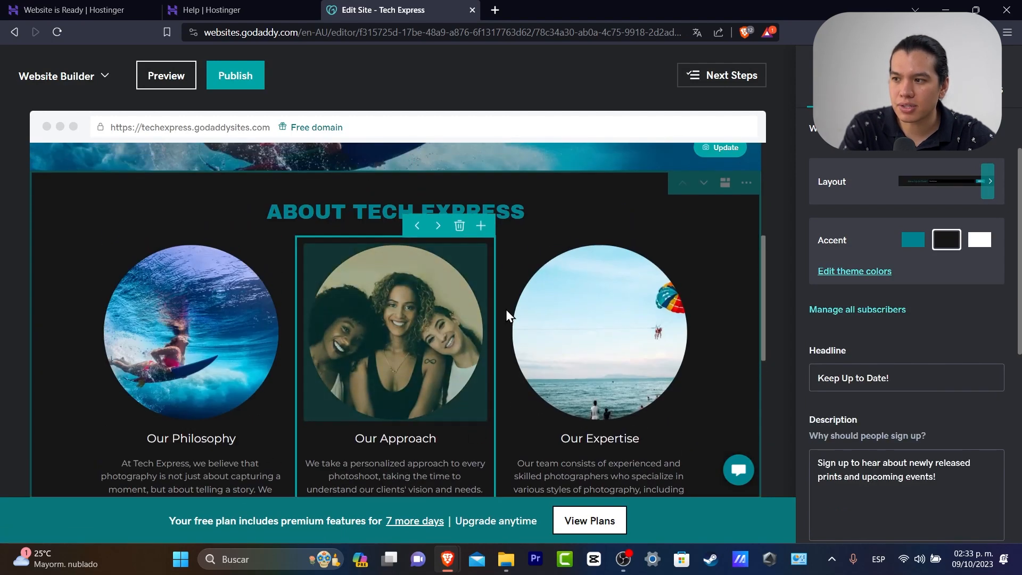
scroll(507, 318, "up", 5)
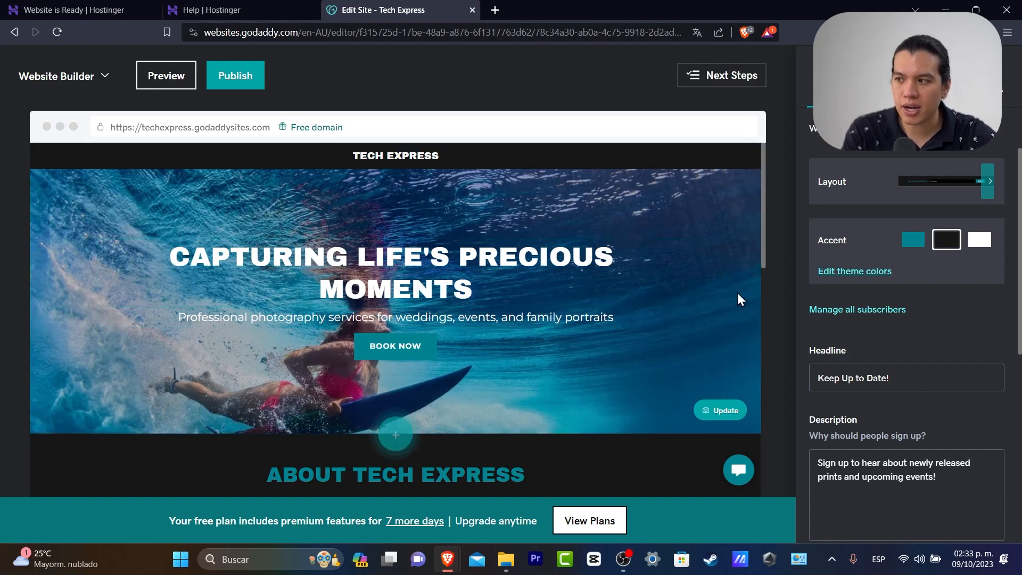
left_click_drag(760, 190, 795, 429)
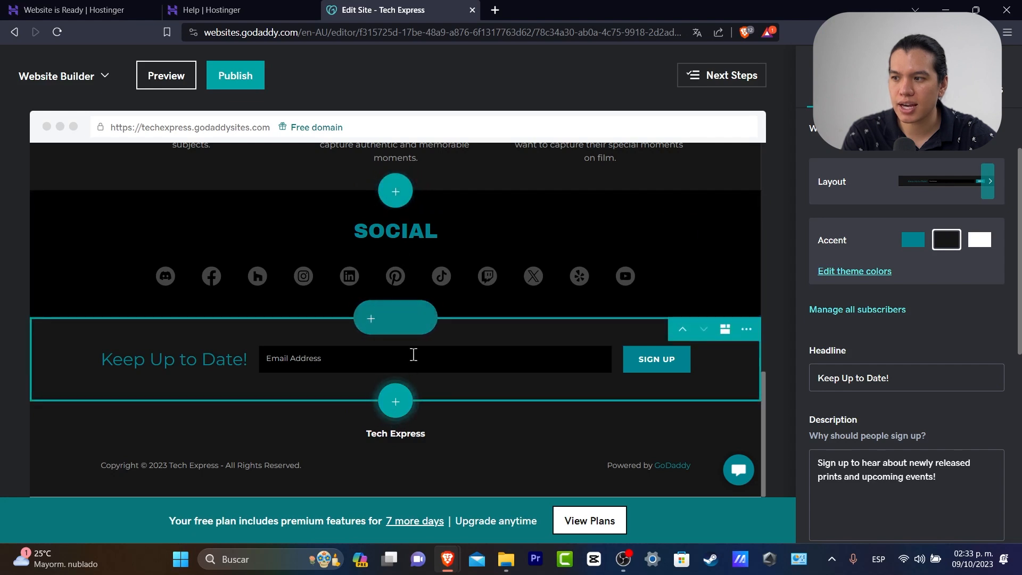
Start a new section below Social and search the section types for 'SLIDER'
left_click(400, 318)
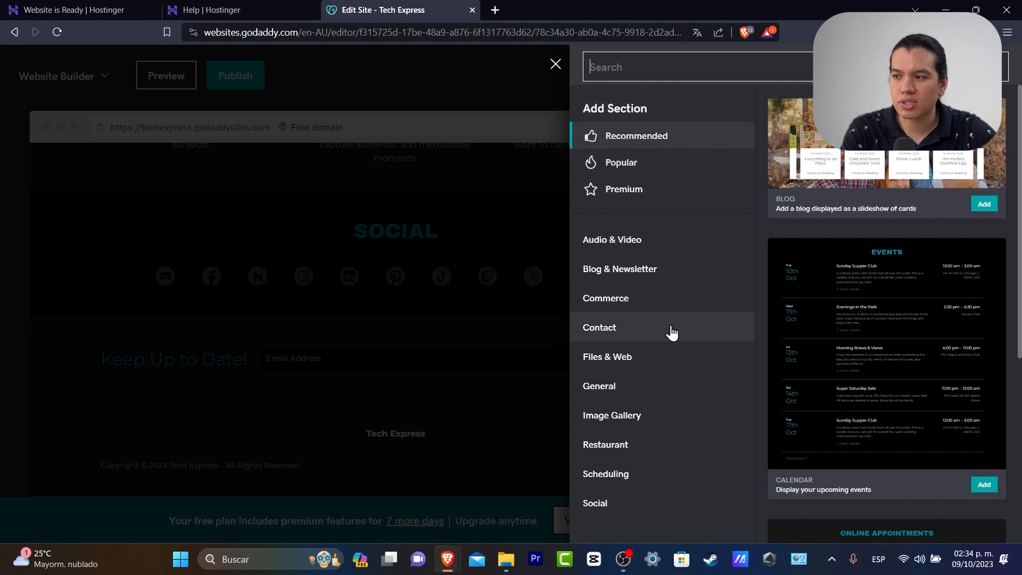
left_click(673, 385)
scroll(675, 427, "down", 5)
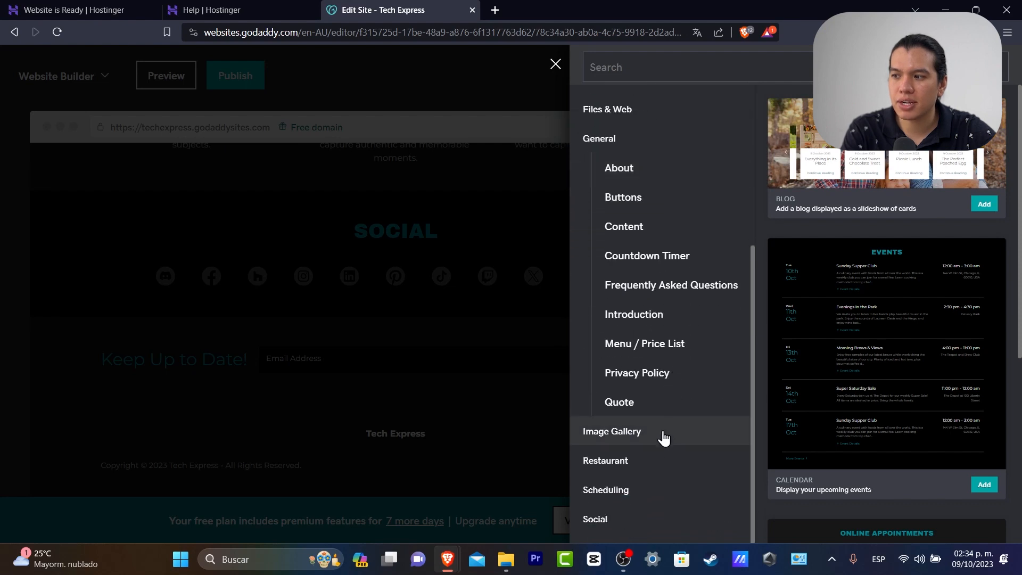
scroll(646, 461, "up", 5)
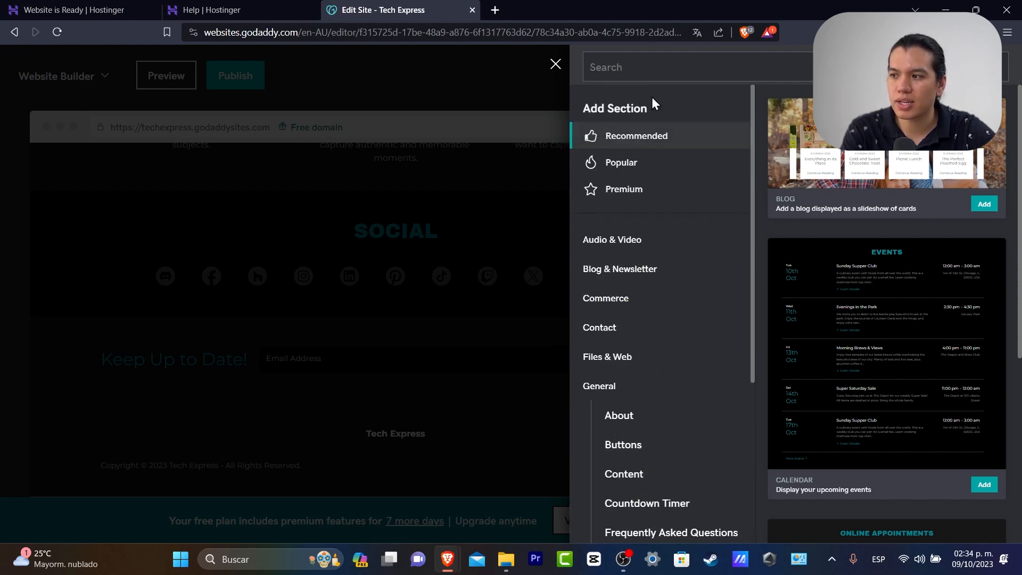
left_click(668, 72)
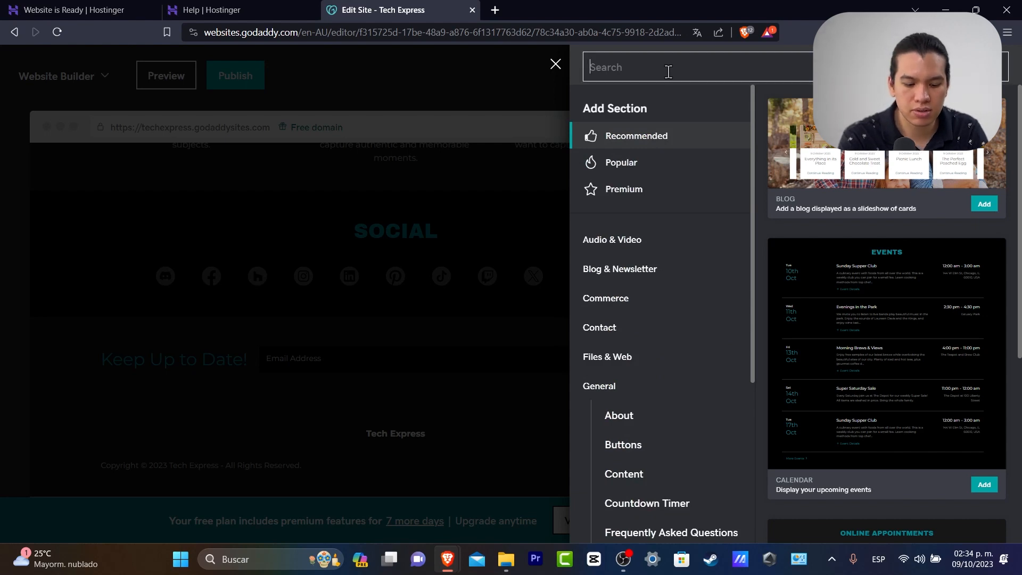
type("SLIDER")
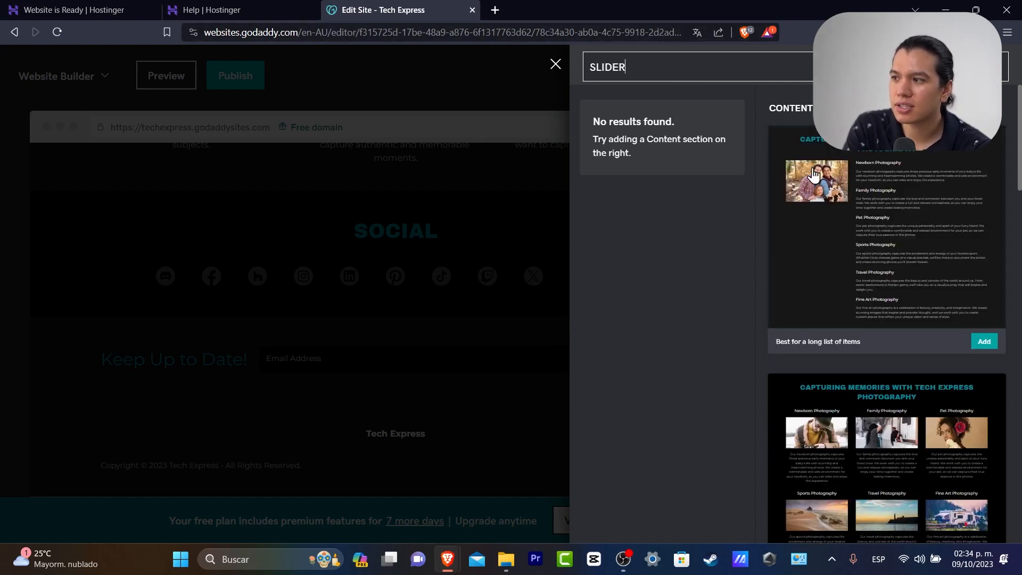
scroll(934, 270, "down", 10)
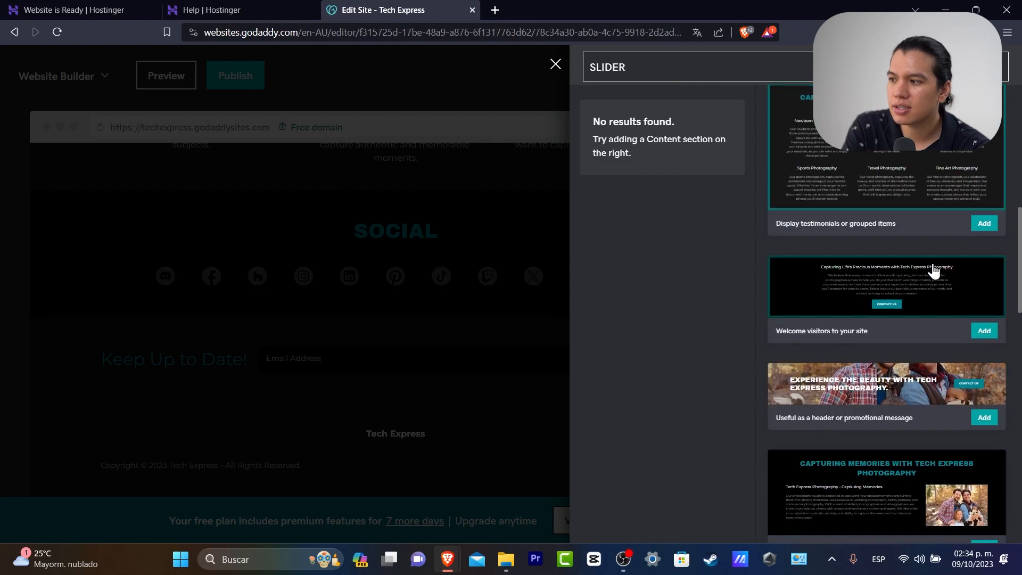
scroll(934, 271, "down", 3)
scroll(930, 261, "down", 10)
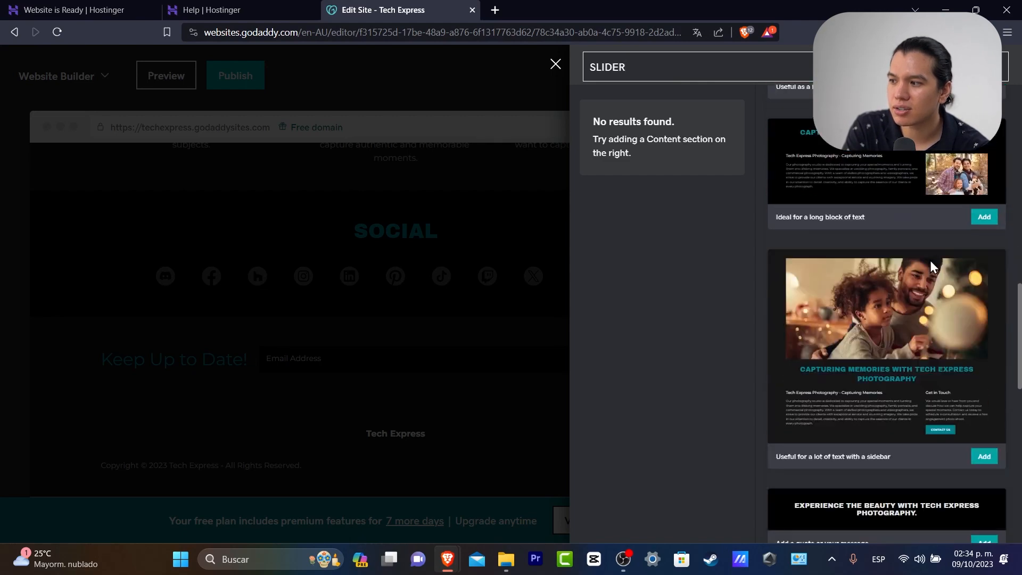
scroll(986, 311, "down", 5)
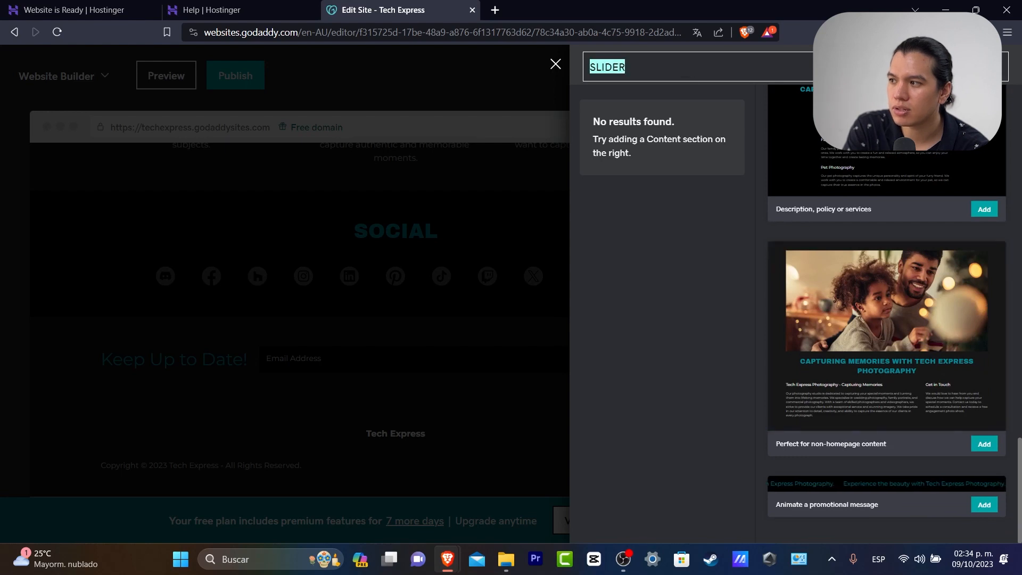
Clear the search and add the Image Gallery > Photo Gallery slideshow-with-thumbnails layout
key("BackSpace")
left_click(652, 249)
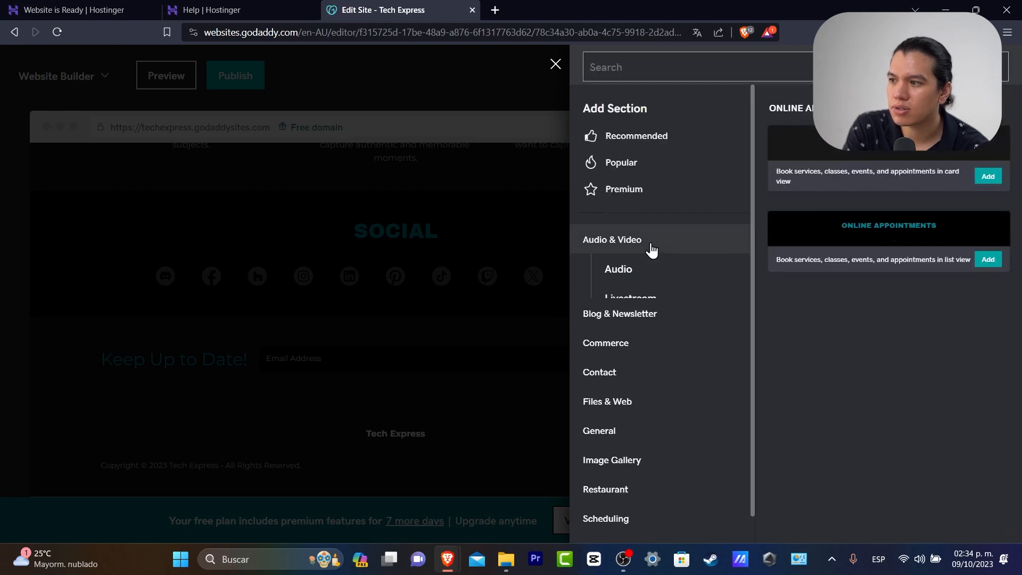
scroll(660, 298, "down", 2)
left_click(650, 430)
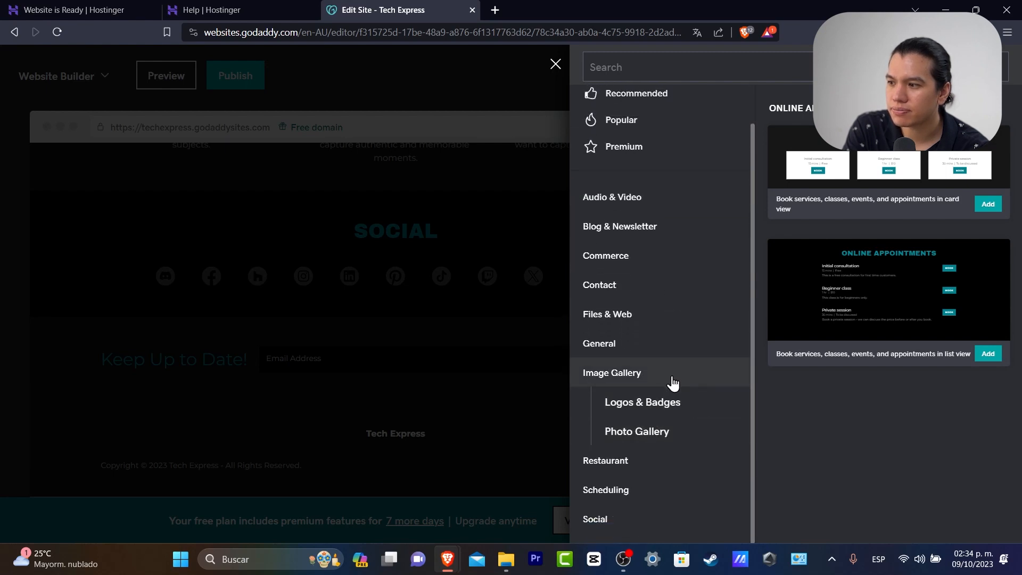
left_click(688, 432)
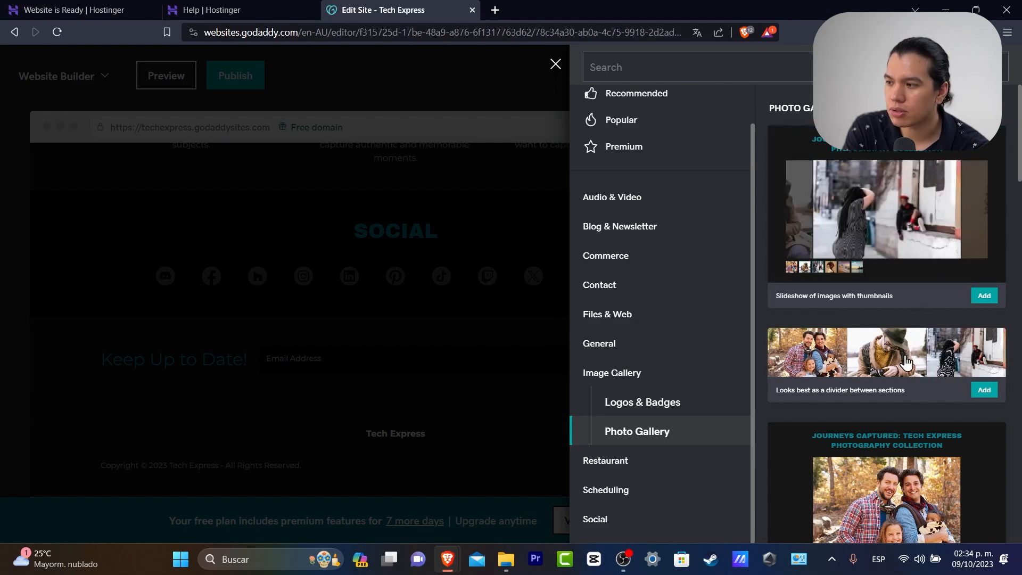
left_click(984, 296)
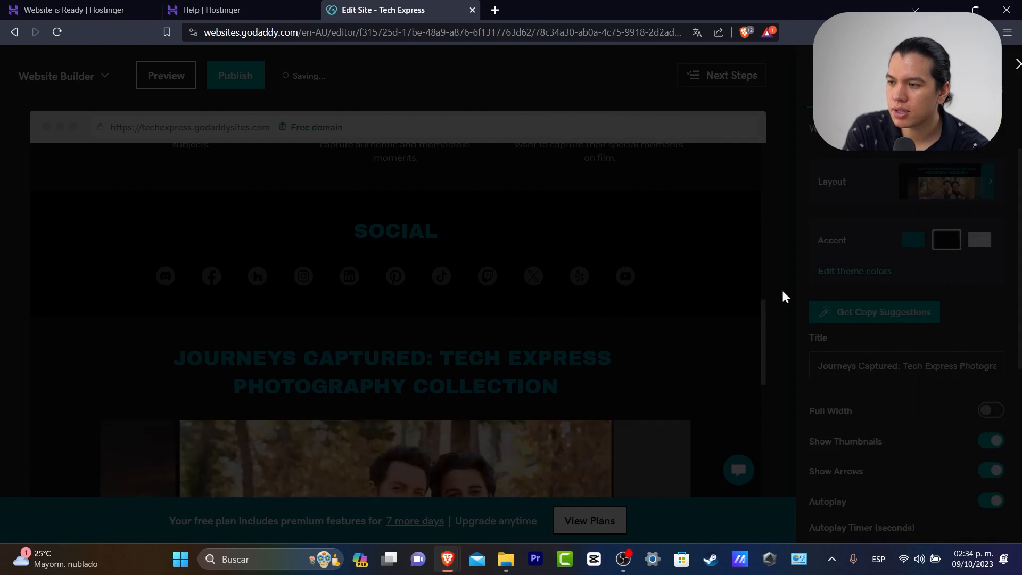
scroll(628, 306, "down", 4)
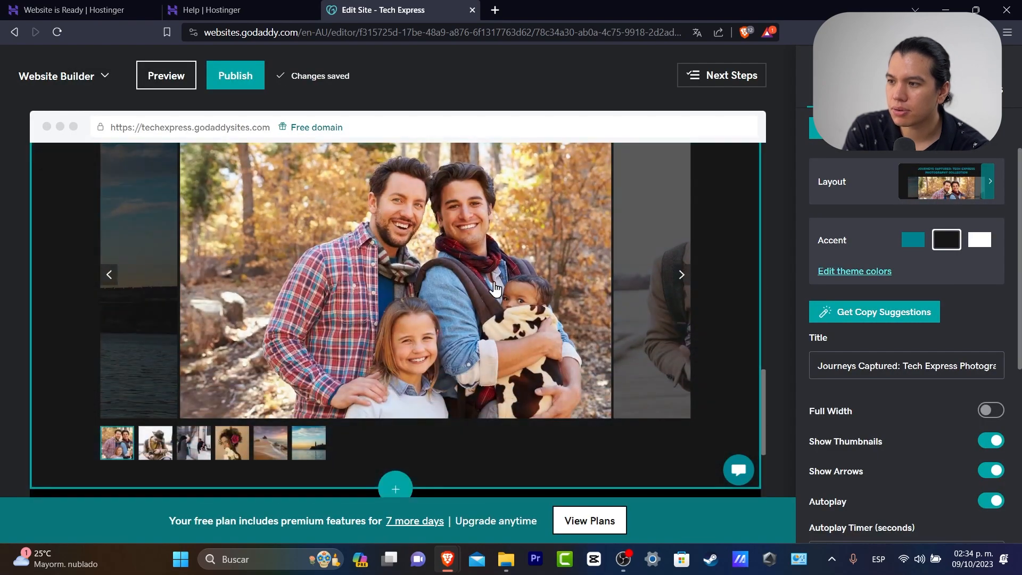
left_click(395, 367)
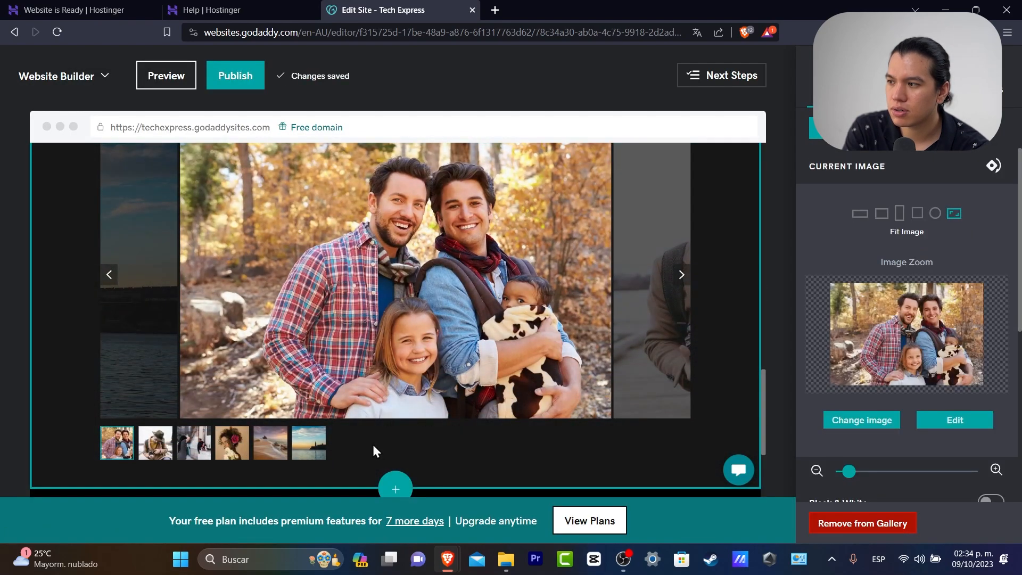
left_click(373, 446)
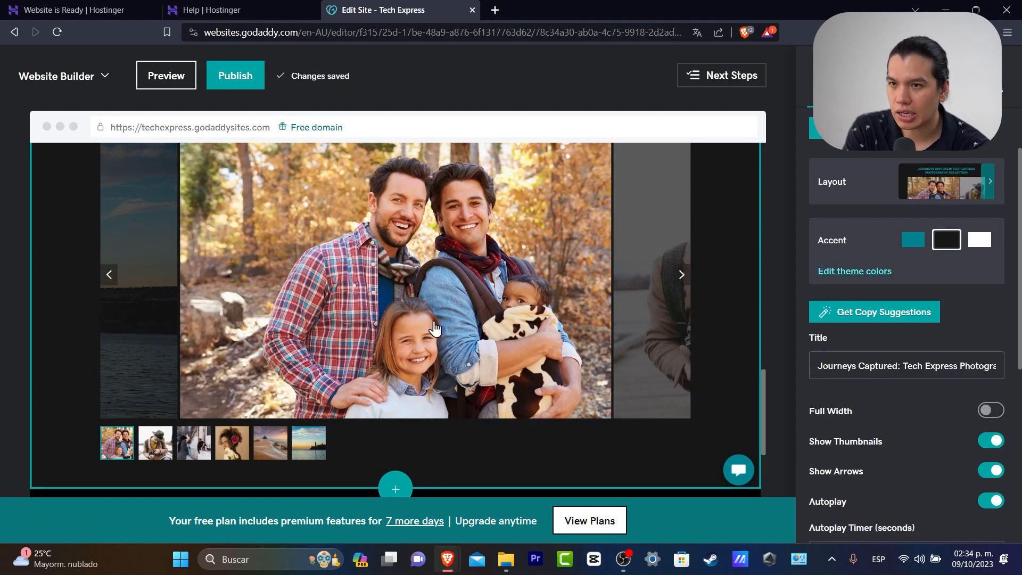
scroll(435, 328, "up", 3)
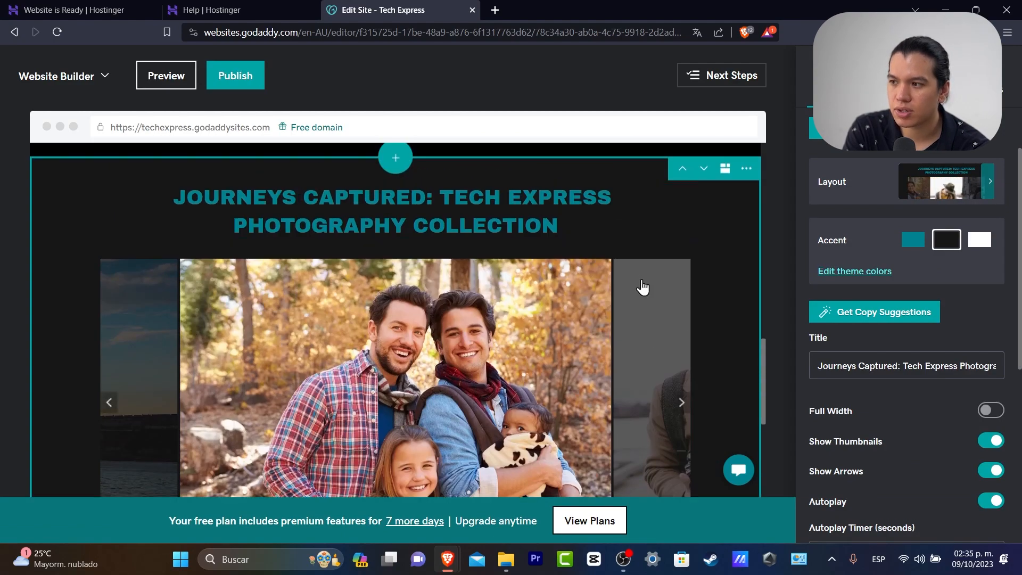
scroll(639, 290, "down", 5)
scroll(636, 301, "down", 1)
left_click(485, 335)
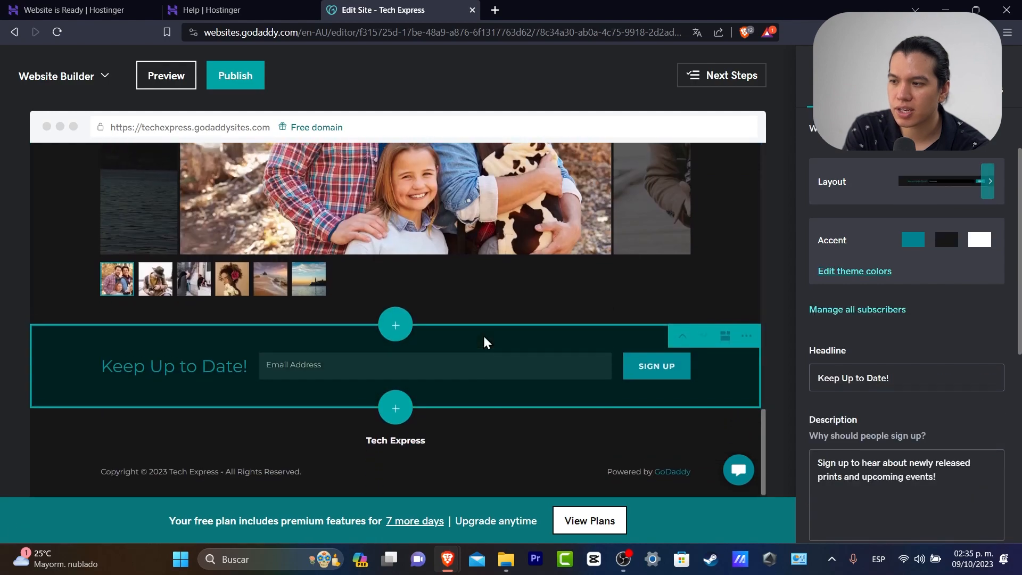
scroll(553, 335, "up", 3)
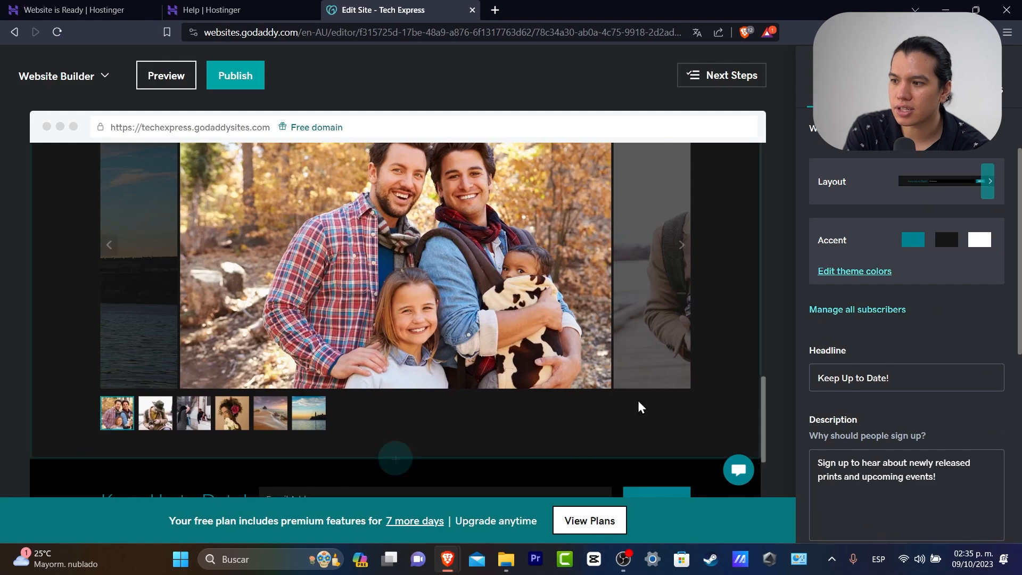
scroll(490, 356, "down", 3)
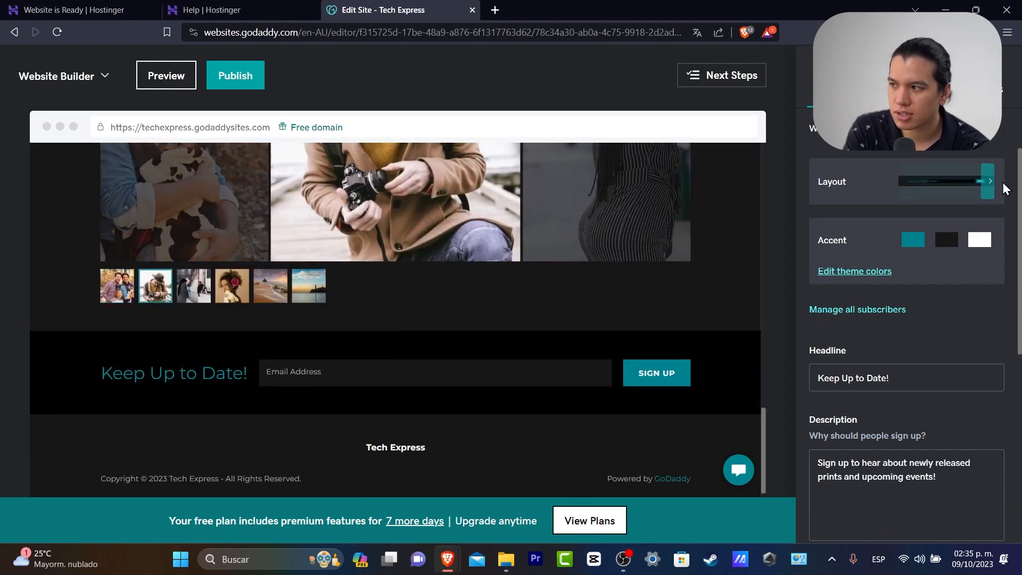
left_click(987, 193)
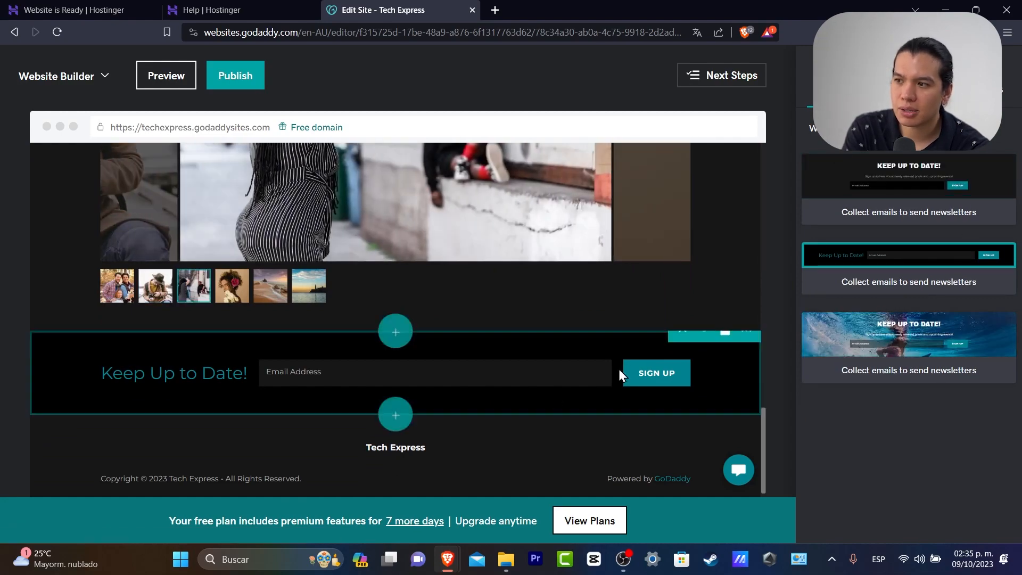
scroll(618, 366, "up", 15)
scroll(618, 366, "up", 2)
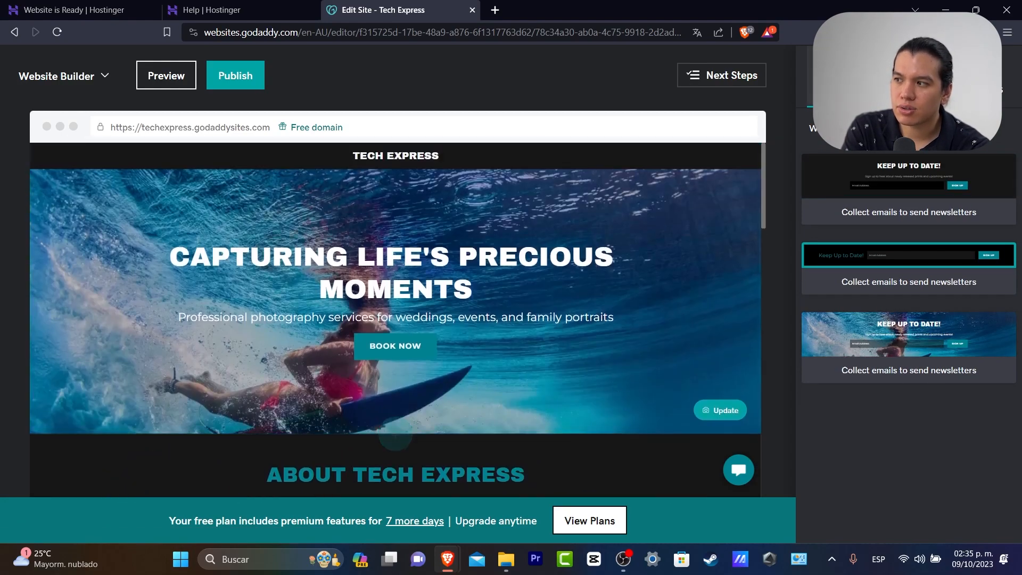
left_click(826, 128)
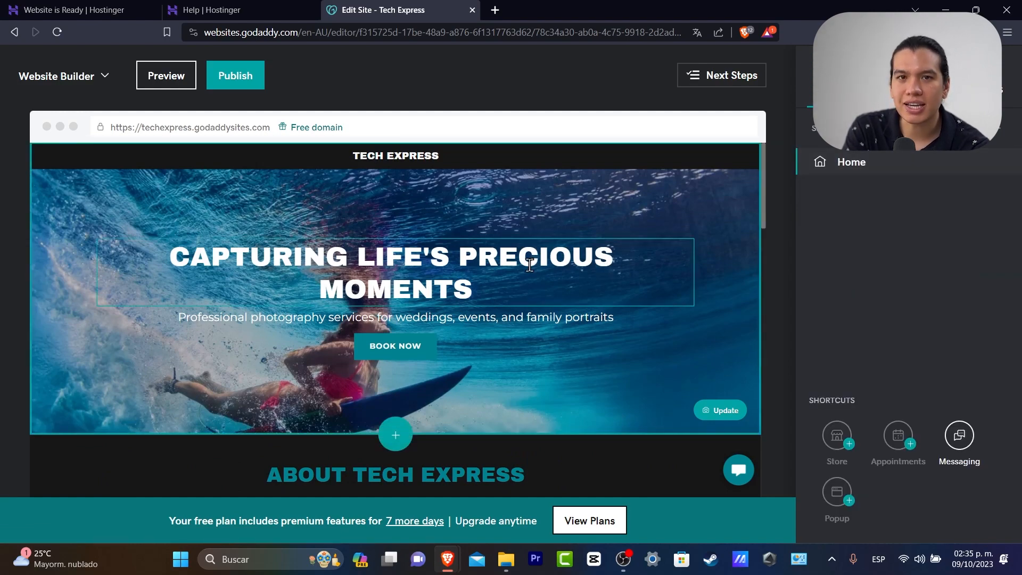
Add a new page titled 'Trending 2023' with Show in Navigation left on
scroll(465, 331, "down", 15)
scroll(465, 331, "up", 15)
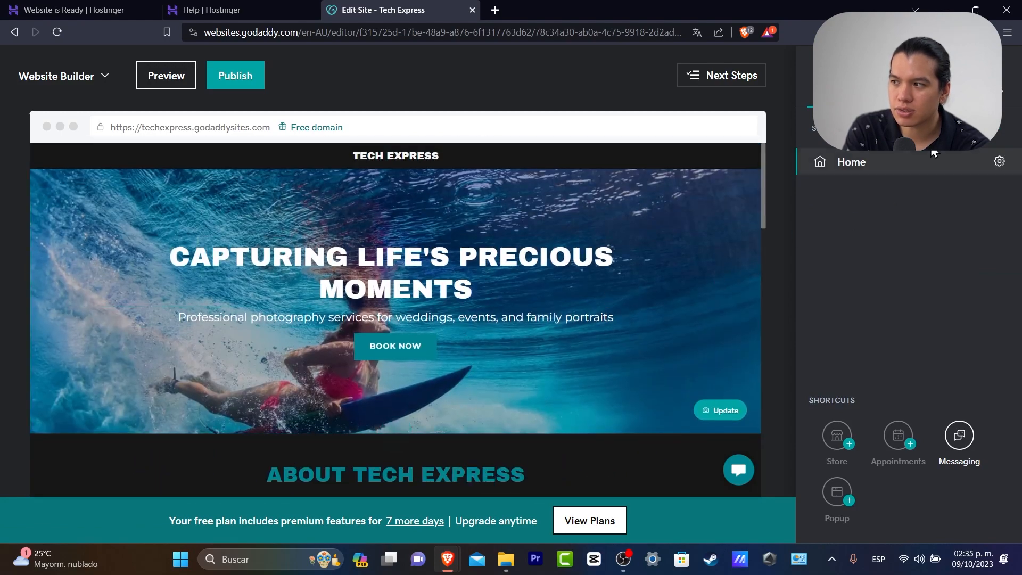
left_click(996, 130)
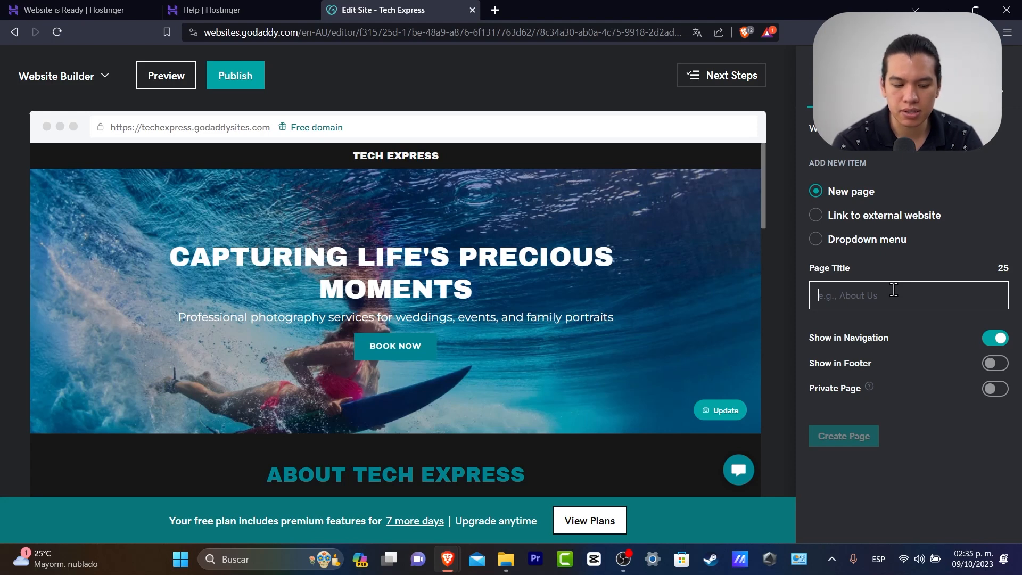
type("Trending 2023")
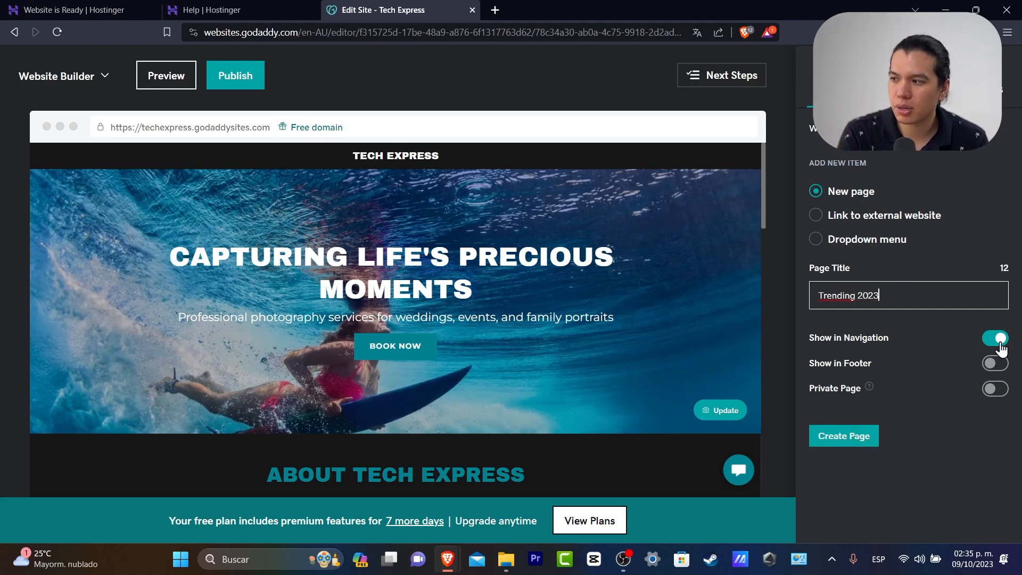
left_click(870, 438)
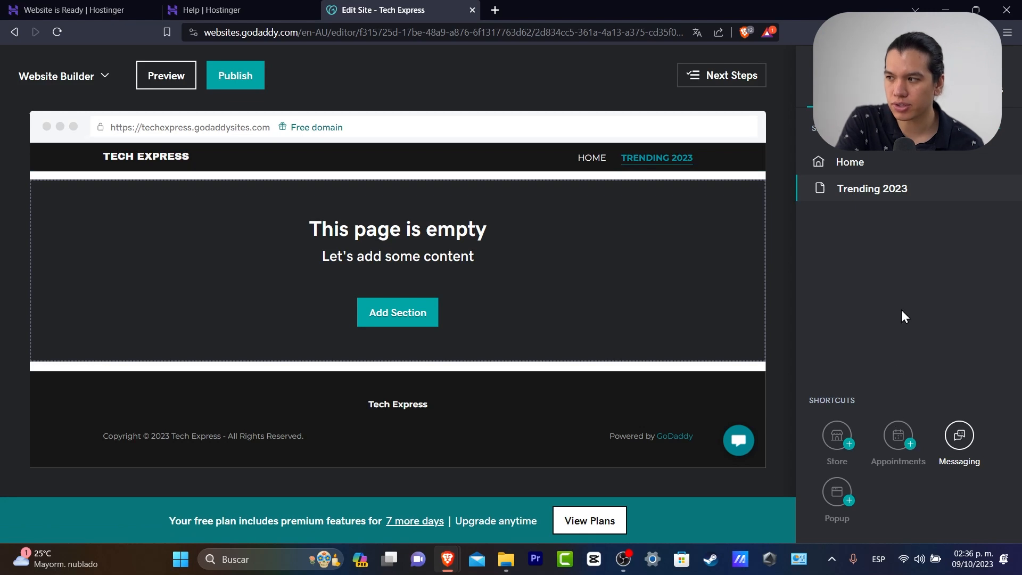
Create a new page titled 'Contact us' in the site navigation
left_click(994, 133)
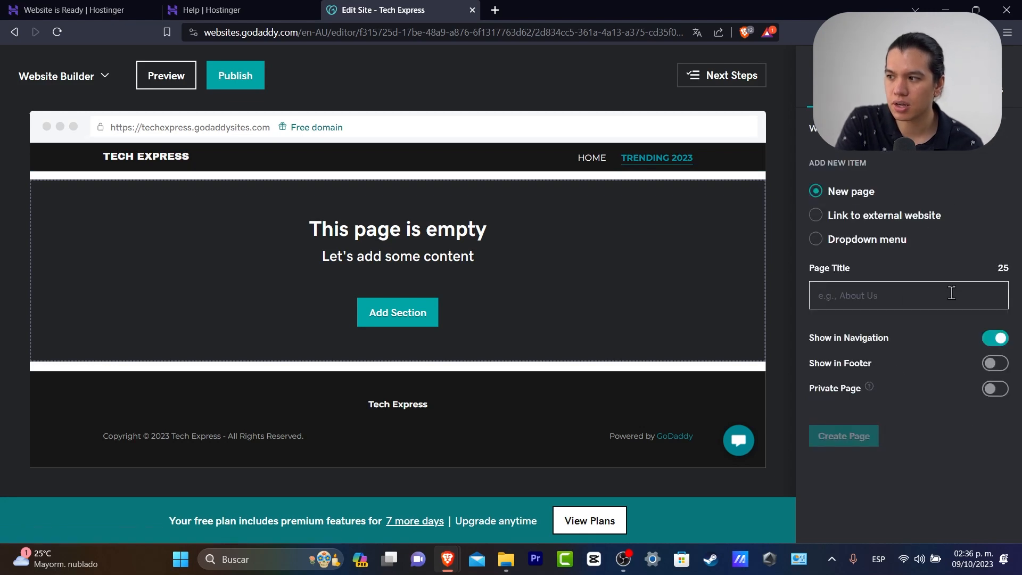
type("Contact us")
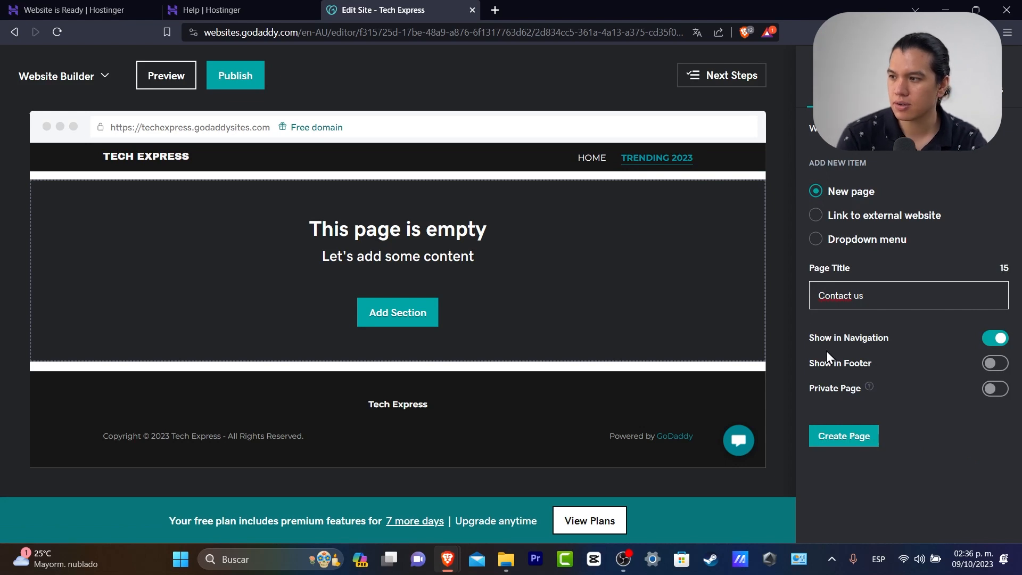
left_click(865, 436)
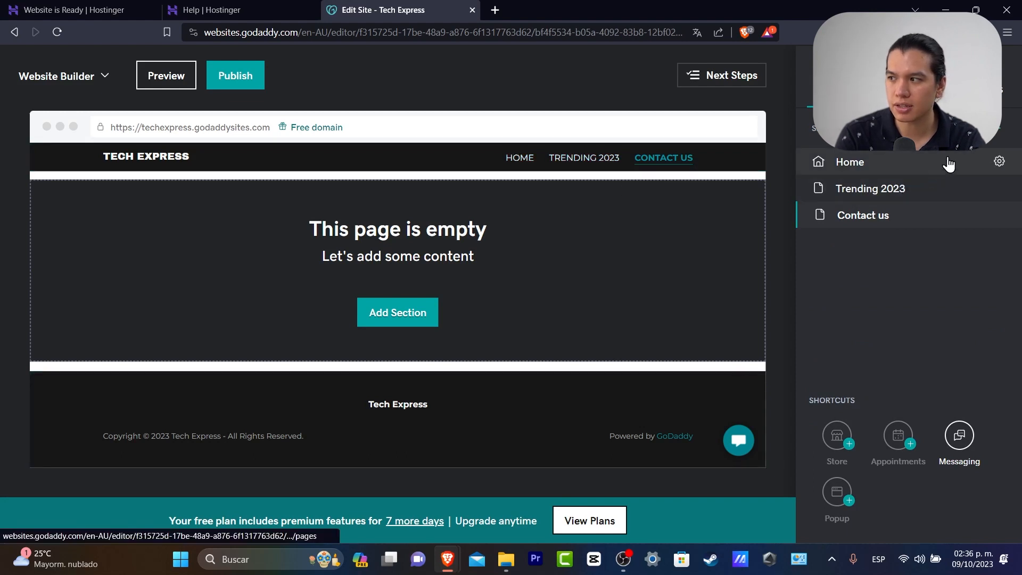
Check the page list and Trending 2023, then return to the Home page and scroll down
left_click(999, 160)
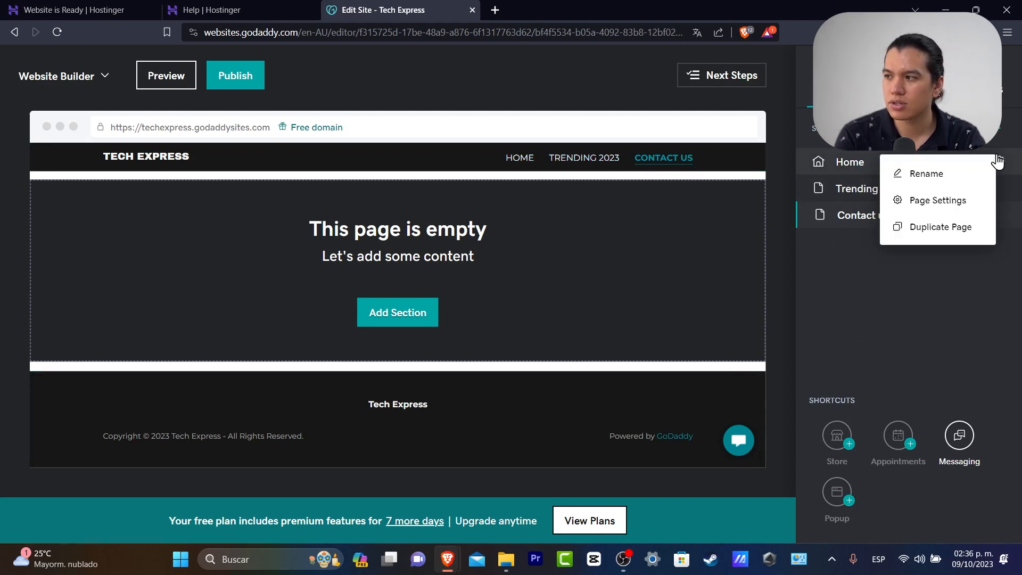
left_click(982, 280)
mouse_move(825, 216)
left_mouse_down()
mouse_move(901, 215)
mouse_move(831, 221)
left_mouse_up()
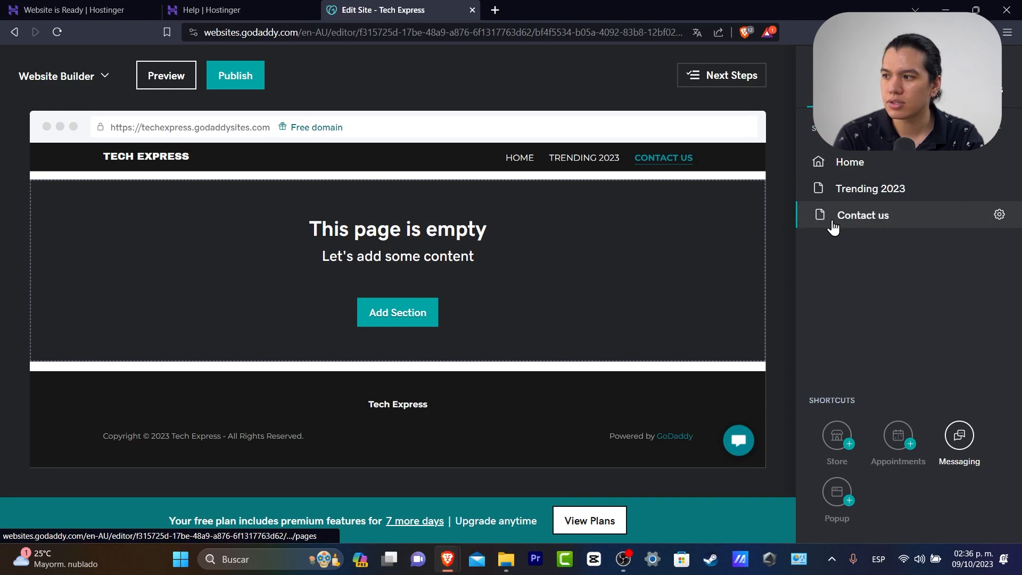
left_click(871, 192)
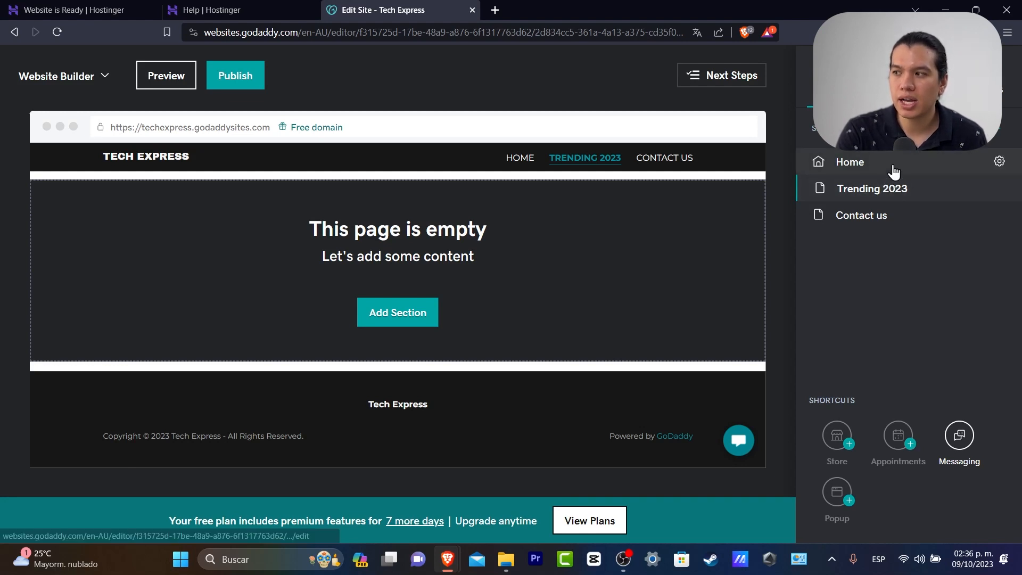
left_click(869, 174)
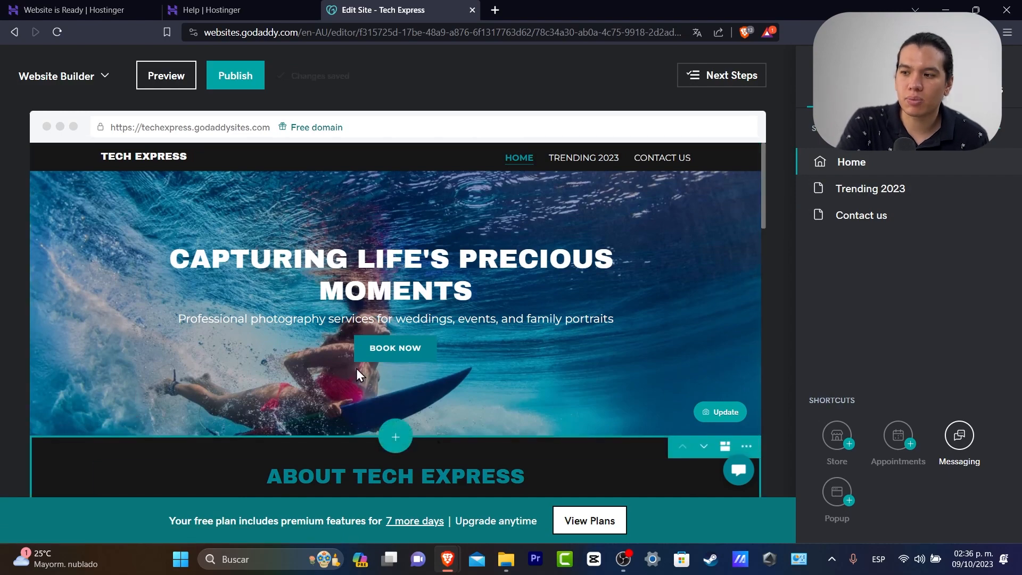
scroll(255, 295, "down", 10)
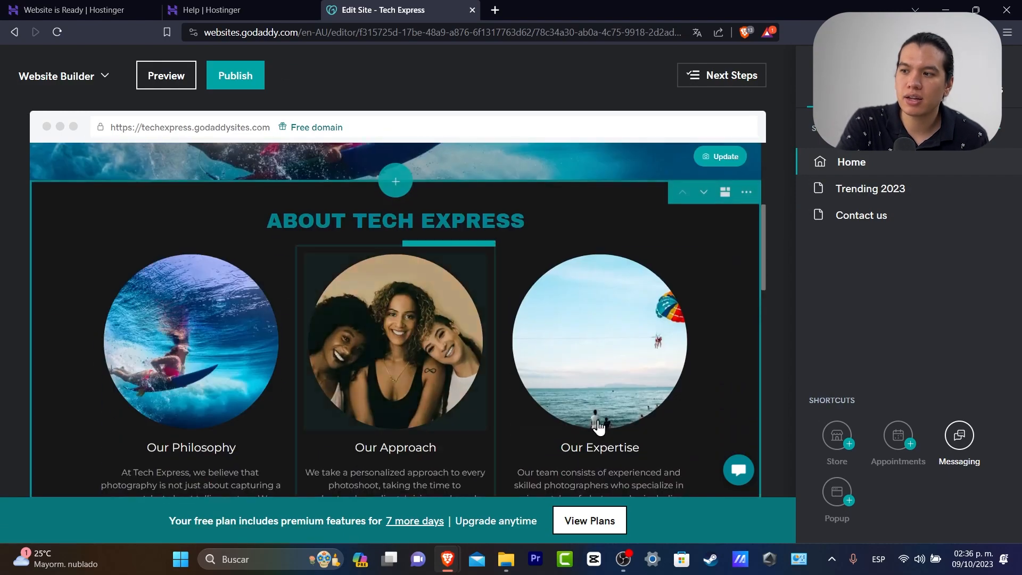
scroll(473, 297, "down", 8)
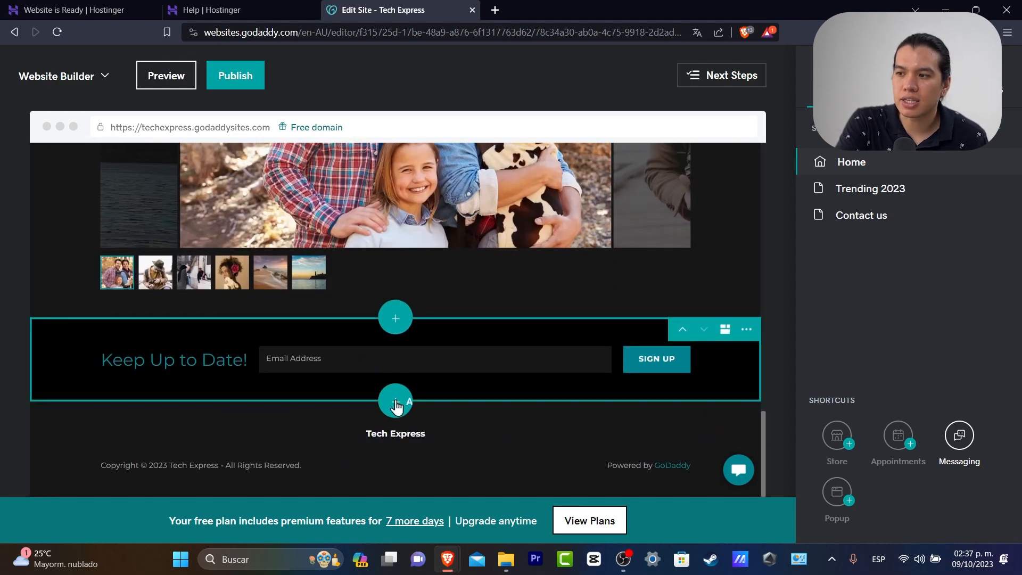
Add the Blog & Newsletter > Blog two-column 'My Blog' layout to the Trending 2023 page
left_click(925, 191)
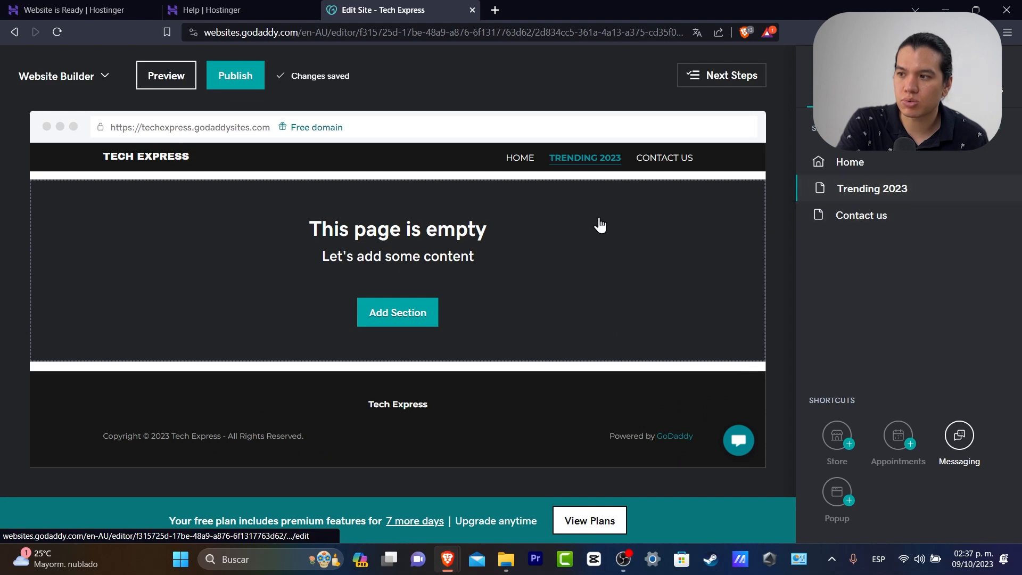
left_click(432, 314)
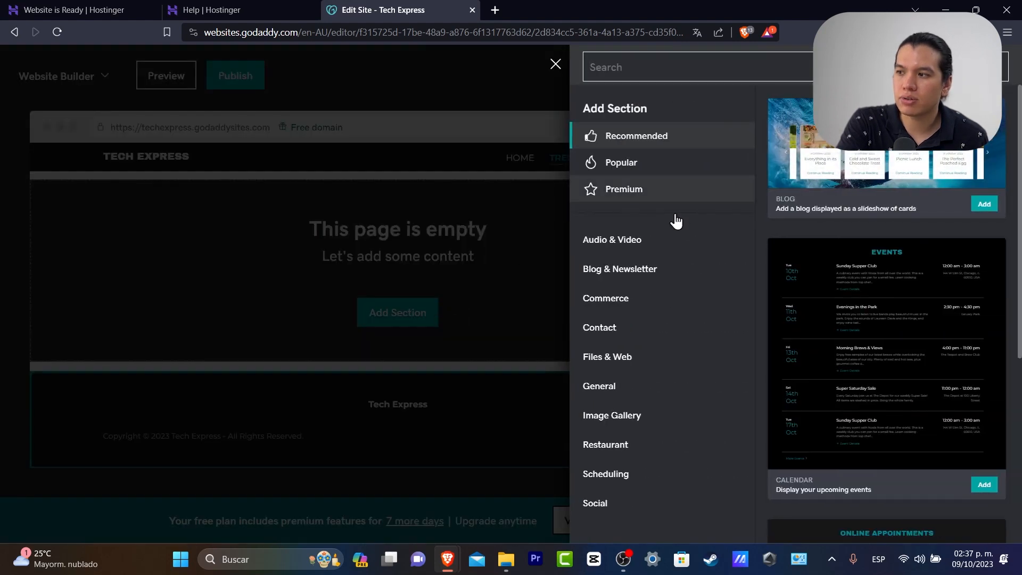
left_click(656, 278)
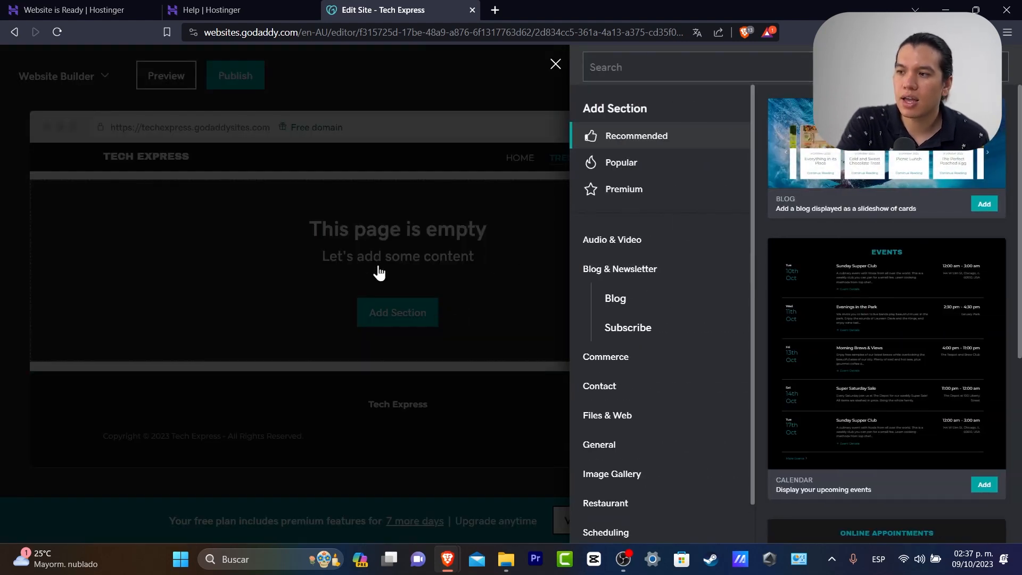
left_click(691, 299)
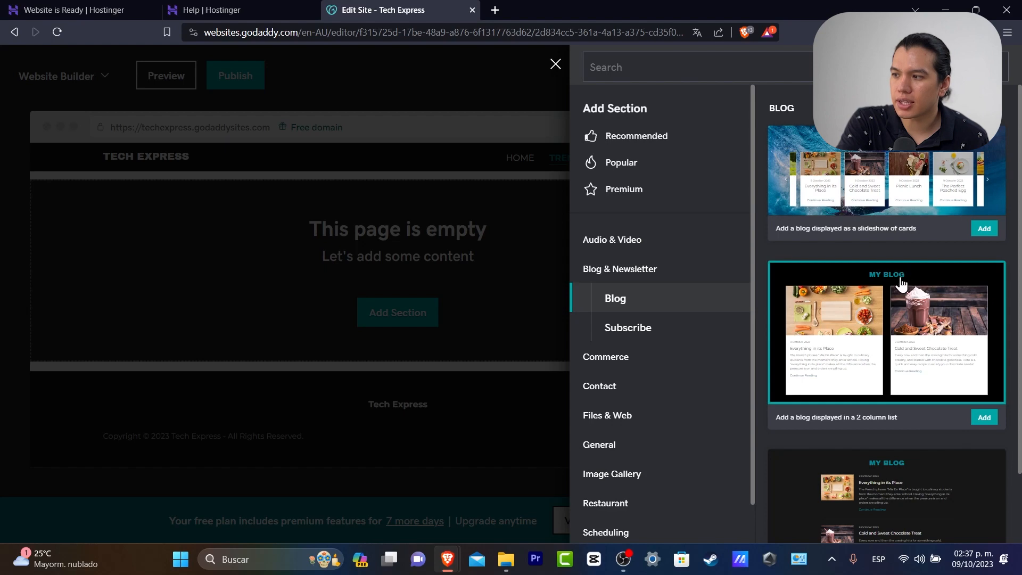
left_click(900, 281)
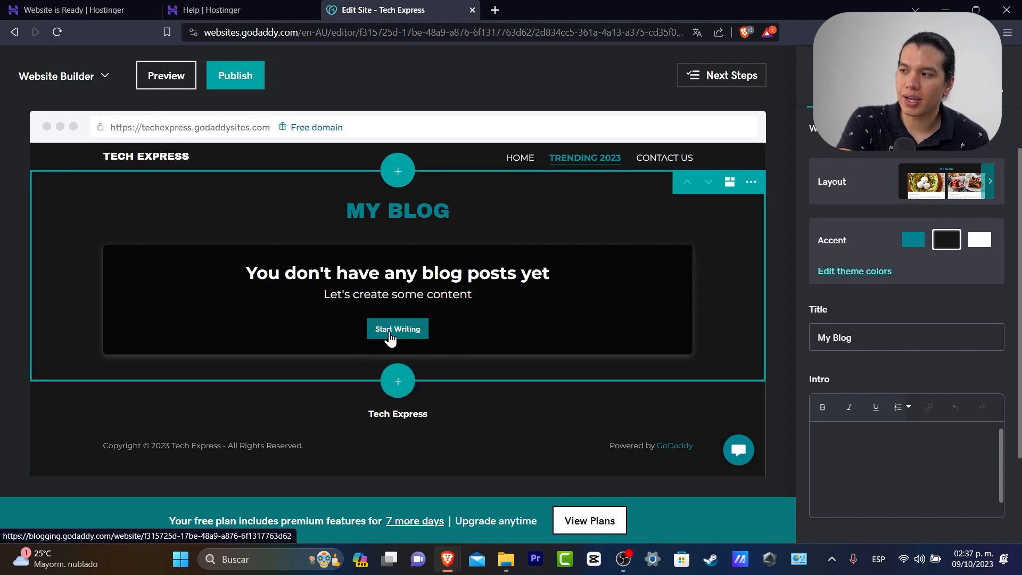
left_click(399, 384)
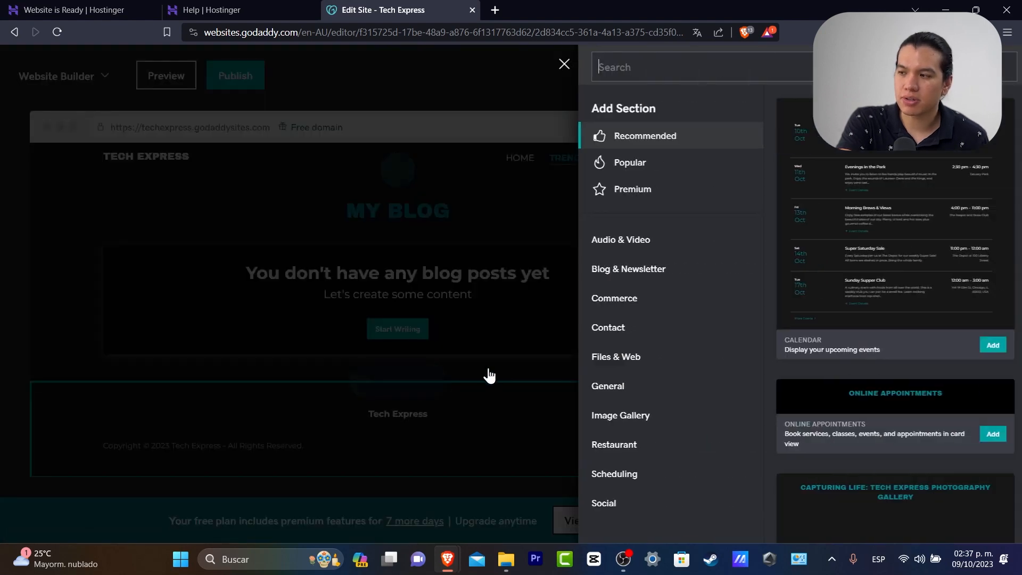
Add the Social > Reviews section 'Don't just take our word for it!' below My Blog
left_click(658, 335)
left_click(680, 360)
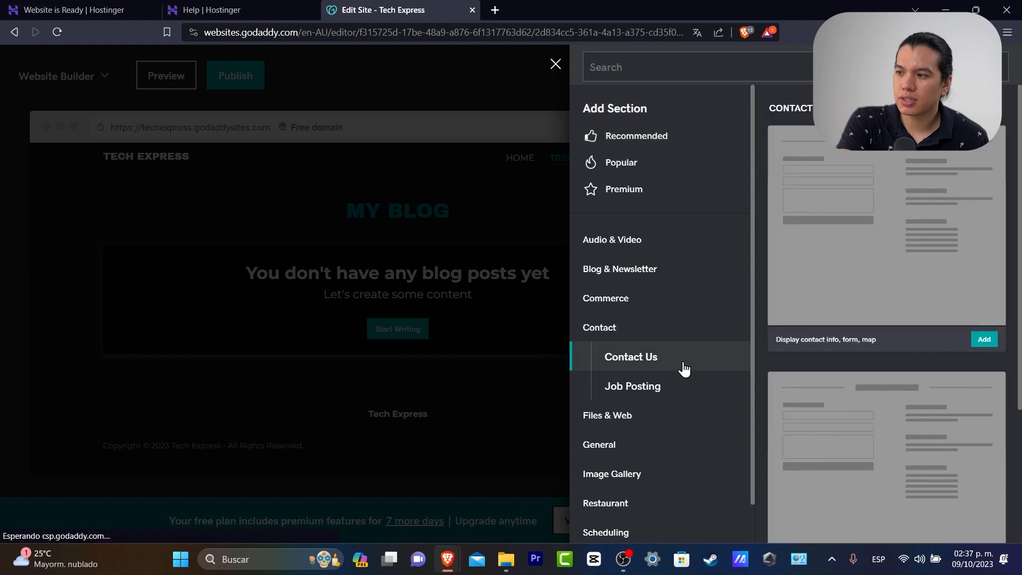
scroll(668, 413, "down", 1)
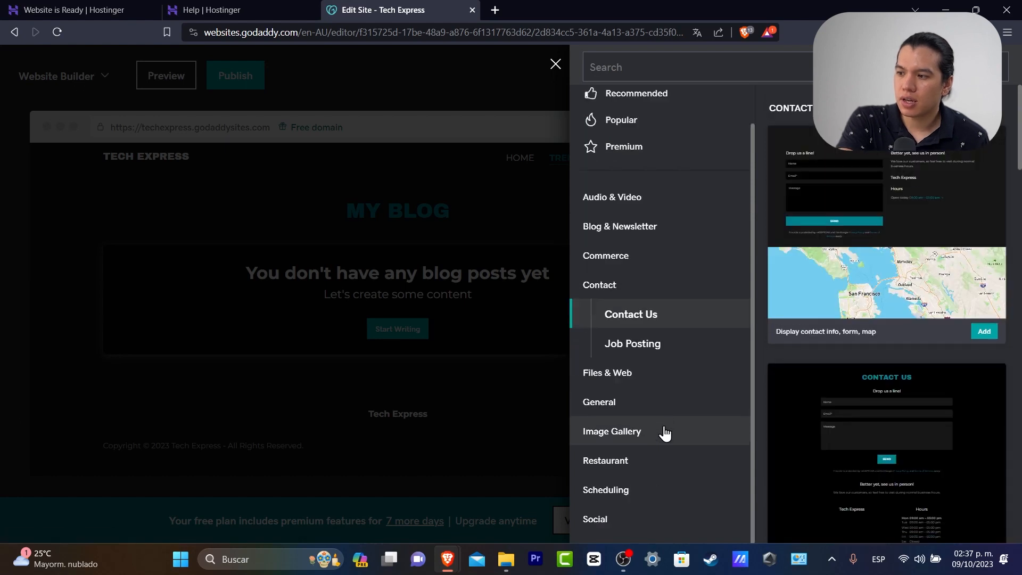
left_click(654, 514)
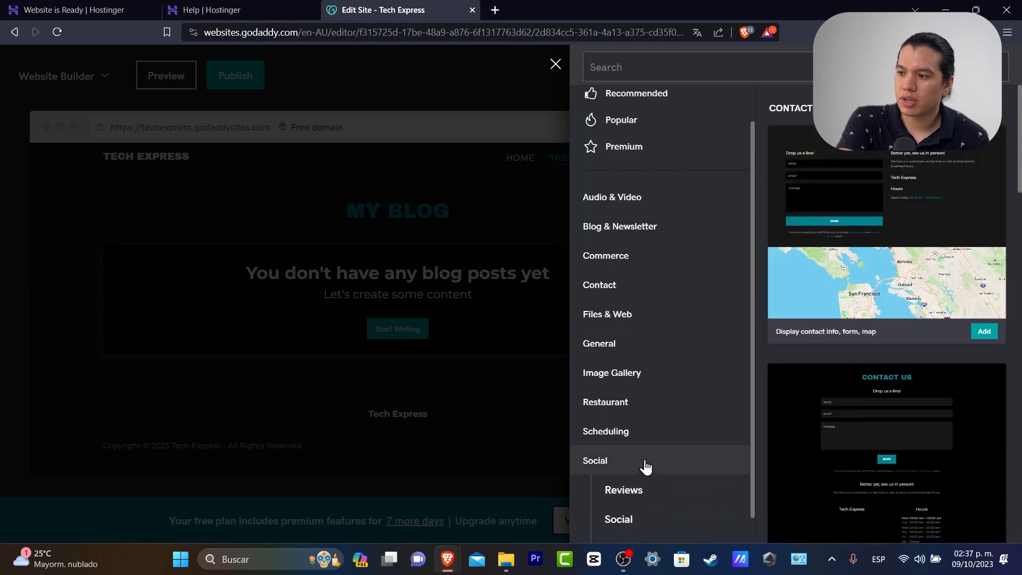
left_click(660, 494)
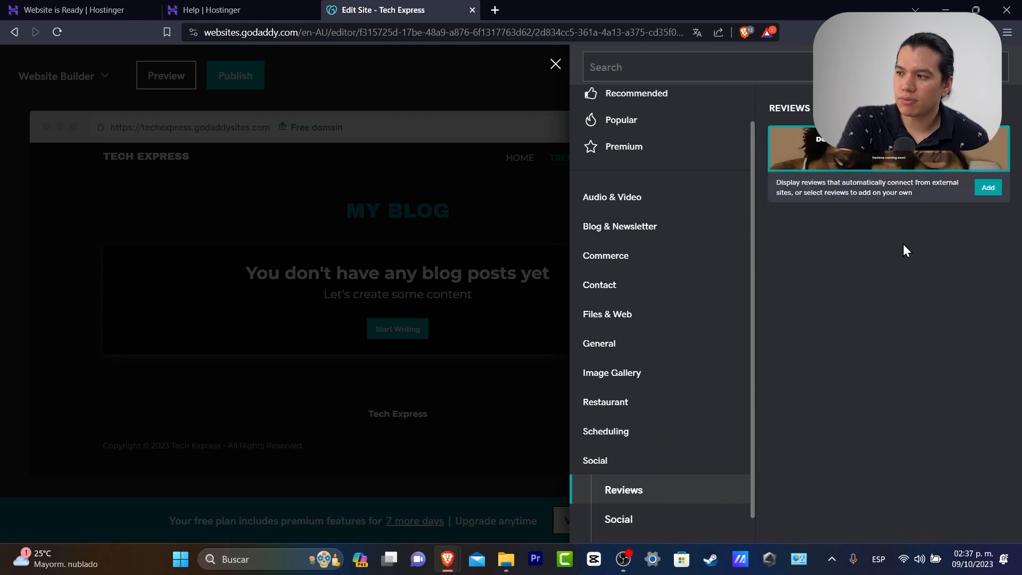
left_click(886, 198)
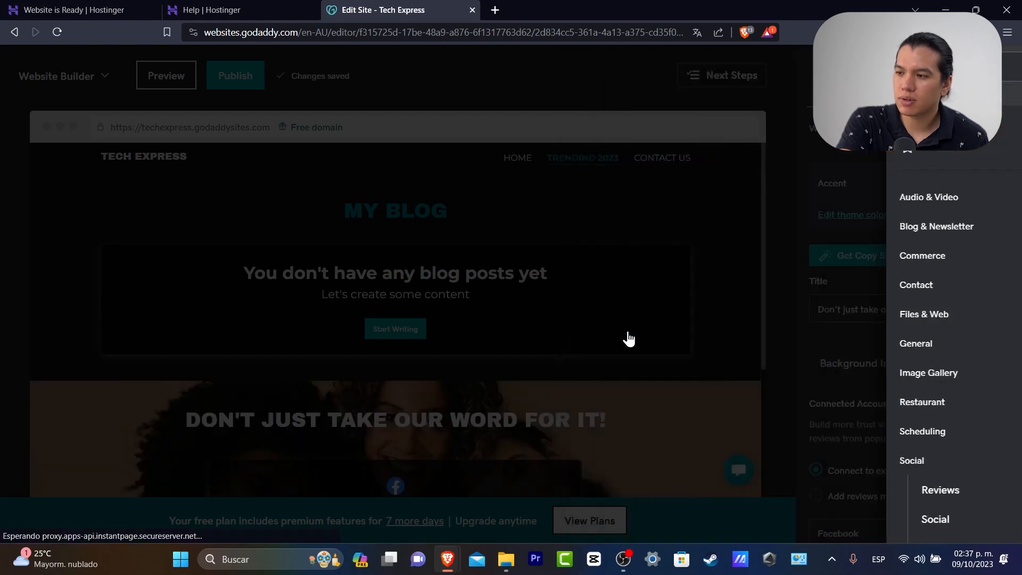
scroll(603, 384, "up", 3)
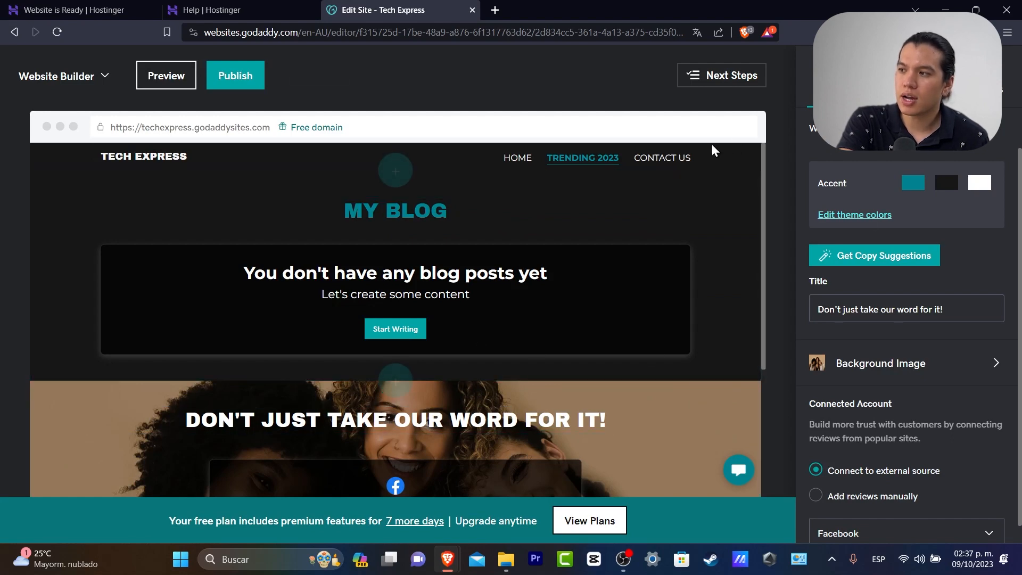
left_click(676, 167)
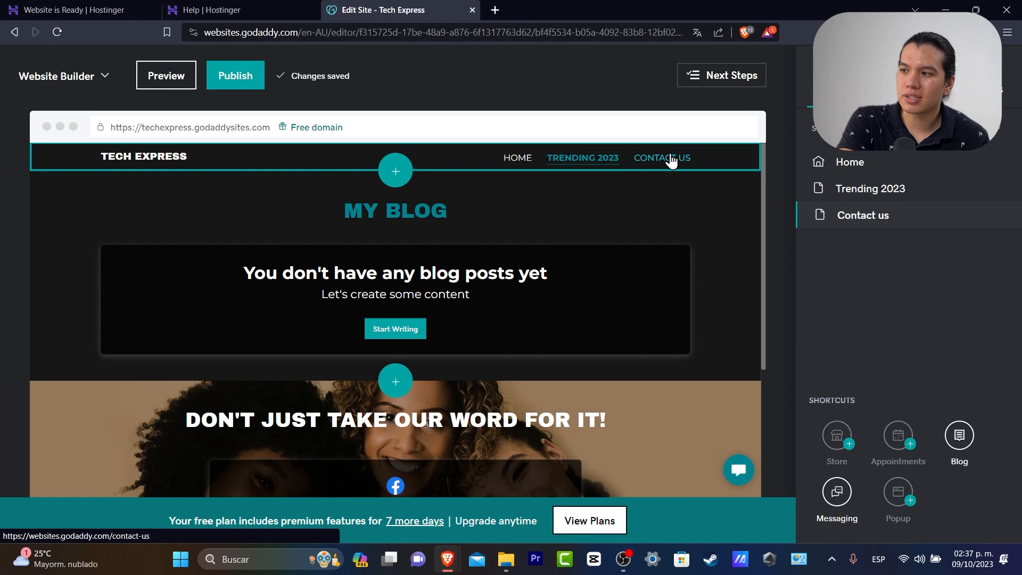
Add the Contact Us layout with form and business hours to the Contact us page, then return to Home
left_click(672, 160)
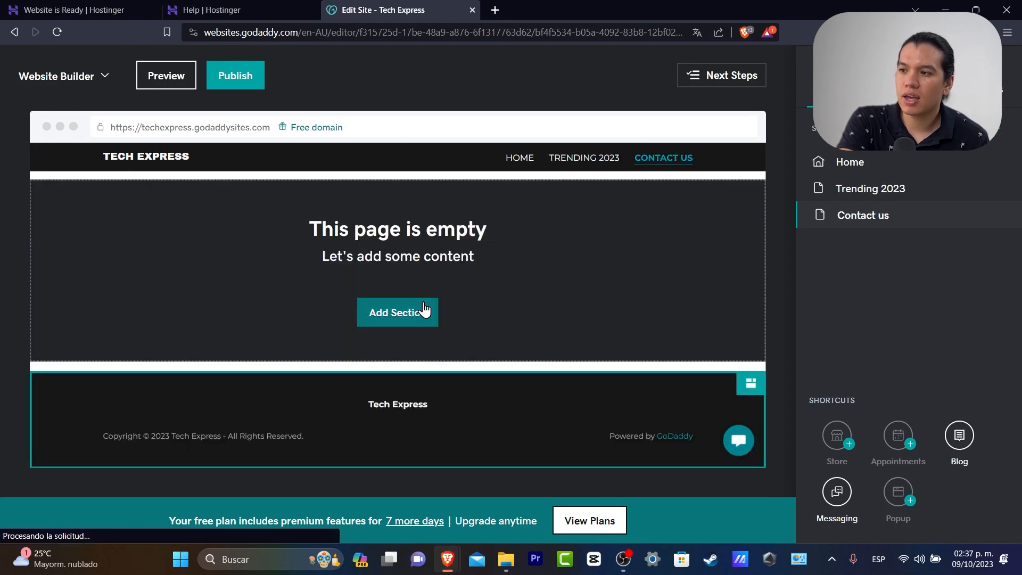
left_click(407, 313)
left_click(596, 329)
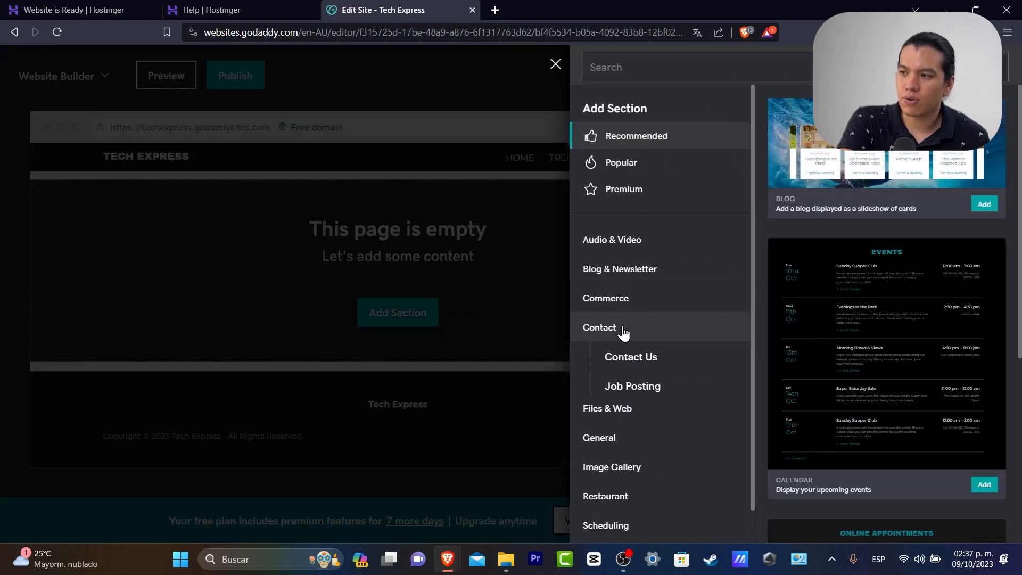
left_click(639, 359)
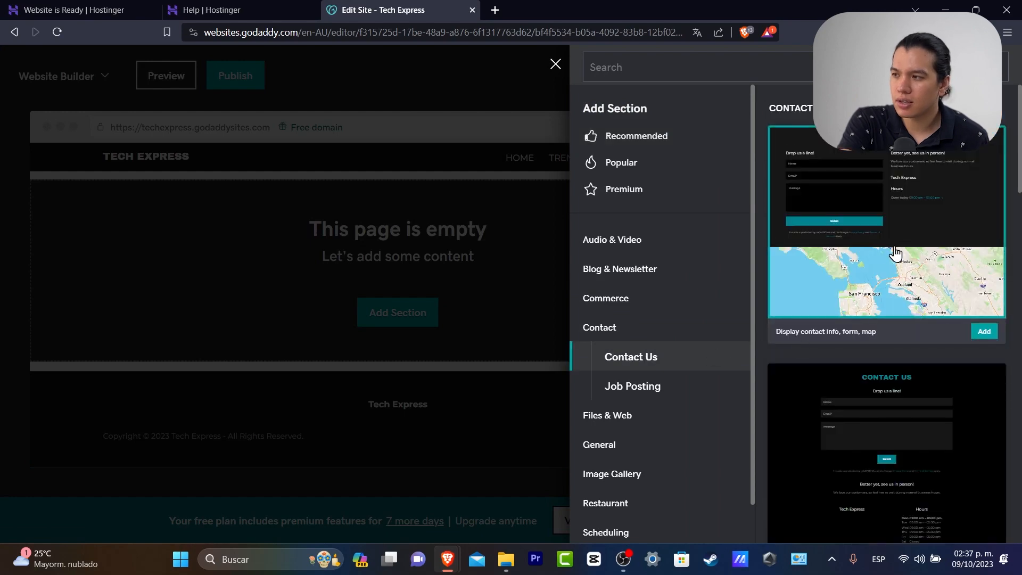
scroll(953, 277, "down", 3)
left_click(965, 299)
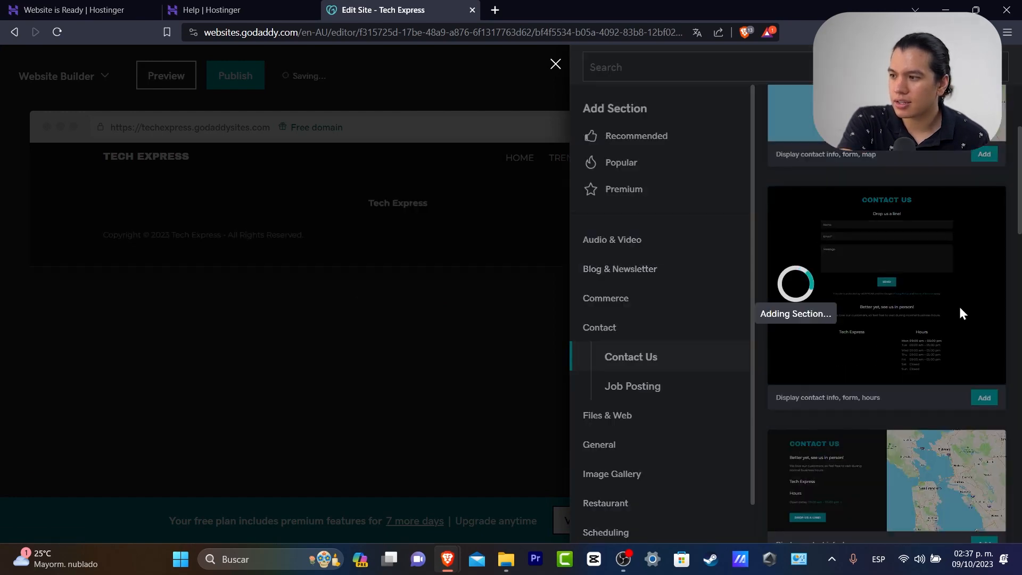
scroll(708, 321, "down", 6)
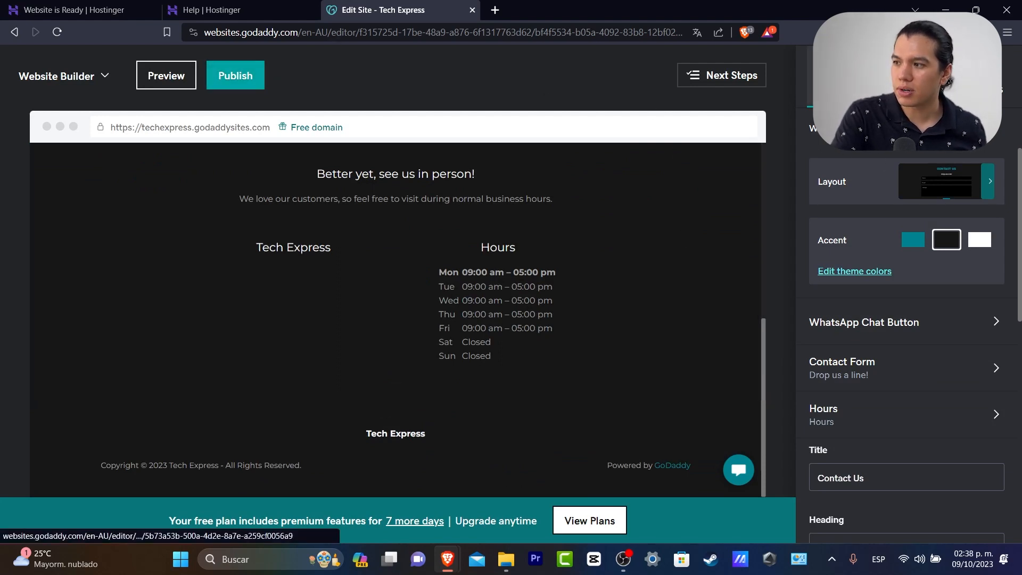
left_click(837, 80)
left_click(866, 162)
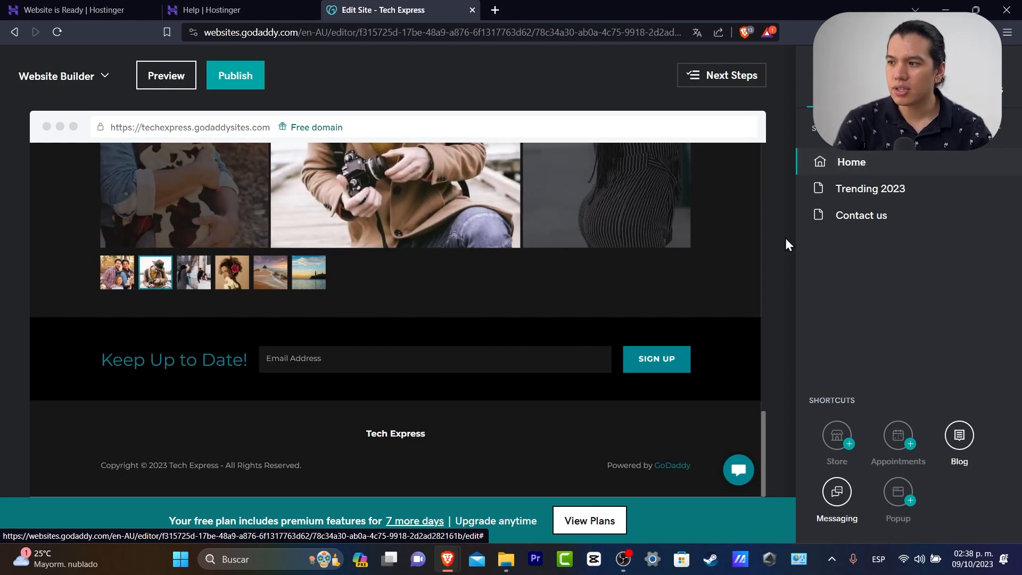
Switch on Enable Popup so the Announcement popup shows on the site
scroll(733, 331, "up", 15)
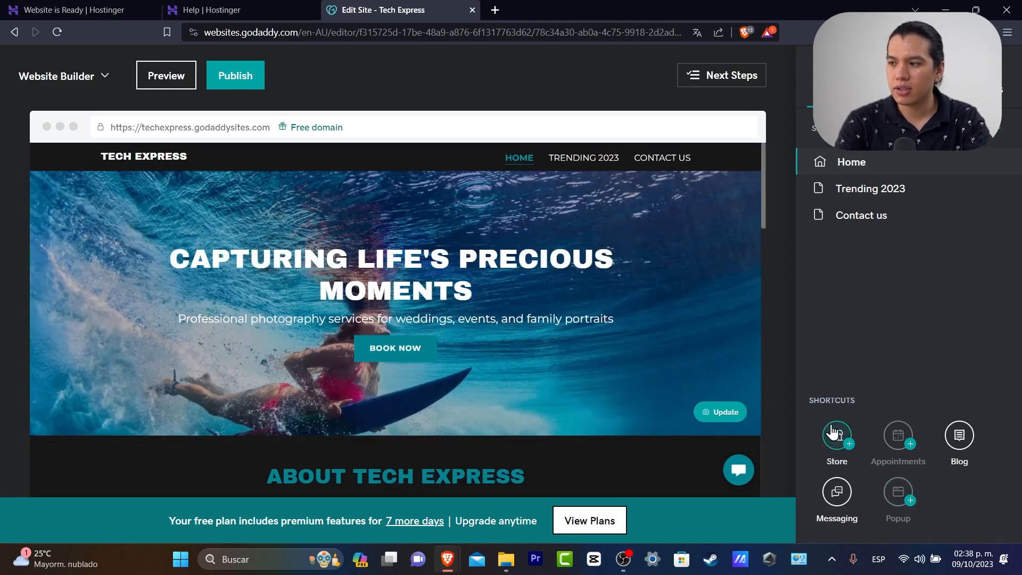
left_click(905, 504)
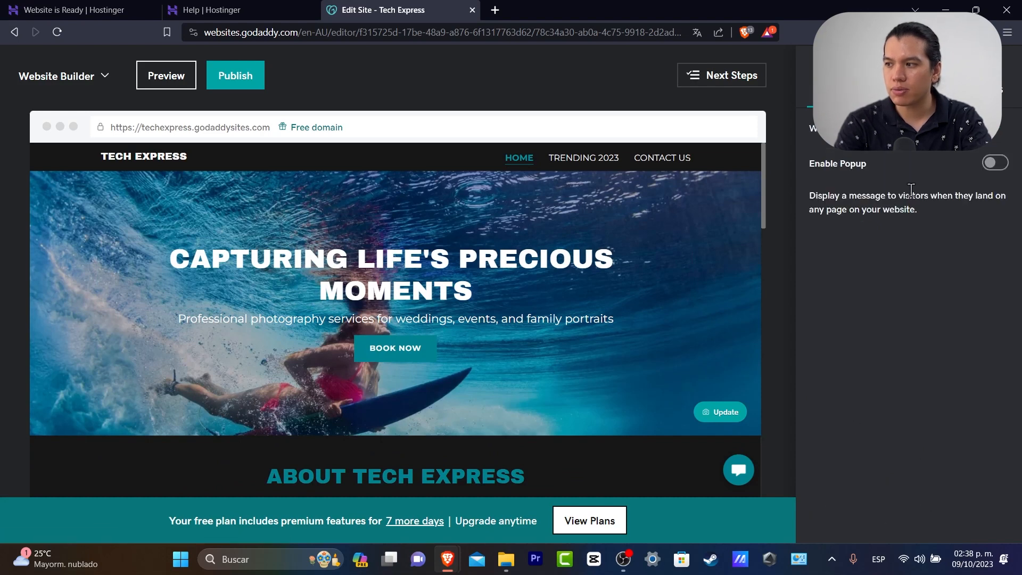
left_click(994, 164)
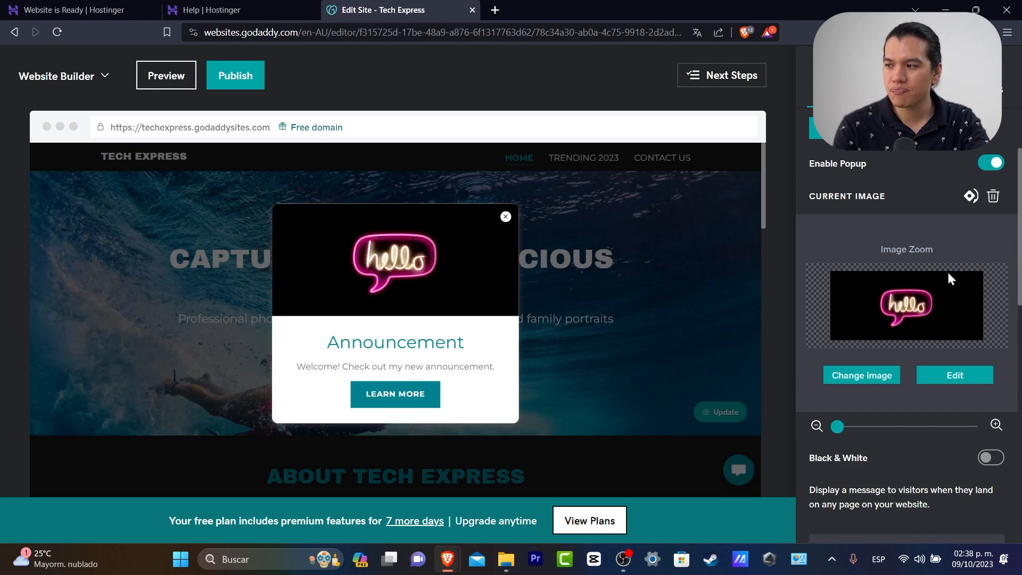
scroll(931, 314, "down", 3)
scroll(928, 322, "up", 3)
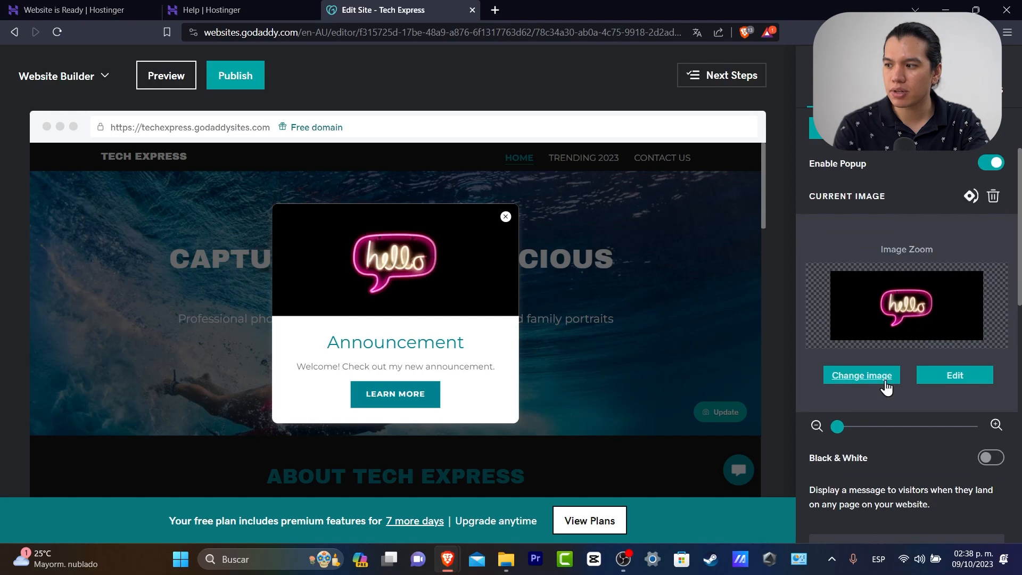
Swap the popup's neon hello image for the roller coaster stock photo
left_click(886, 381)
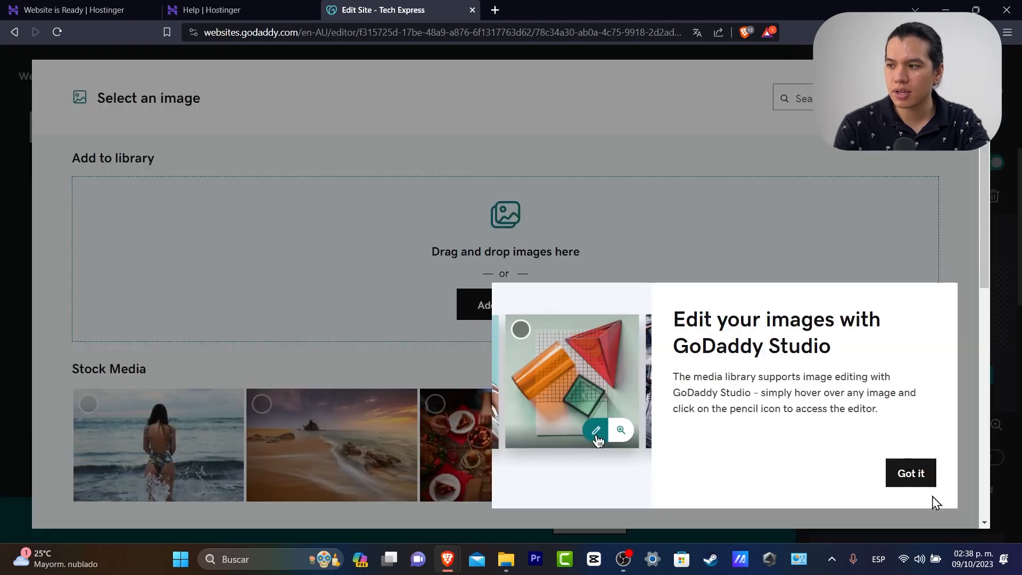
left_click(900, 476)
scroll(254, 373, "down", 3)
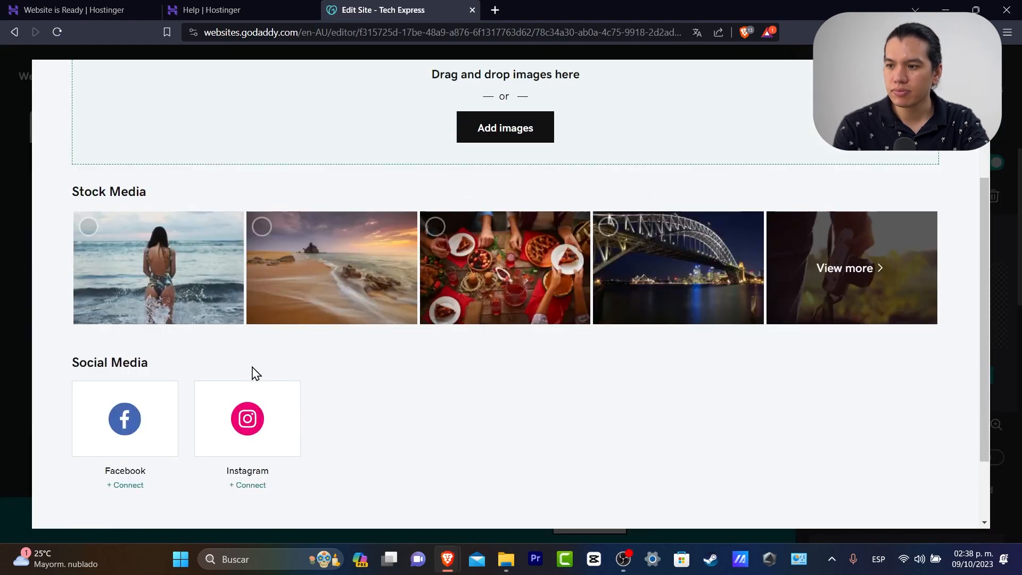
left_click(869, 276)
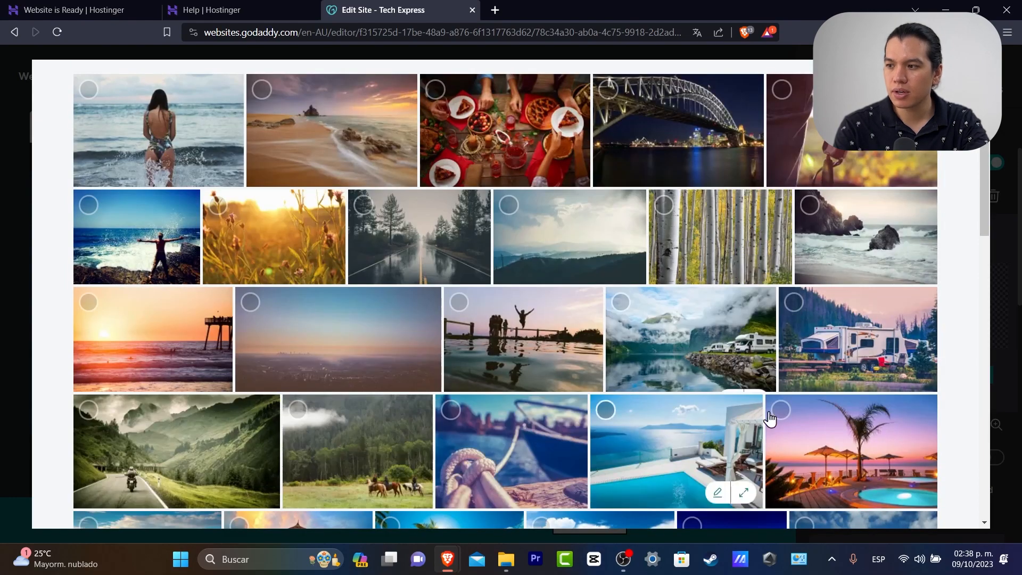
scroll(732, 405, "down", 5)
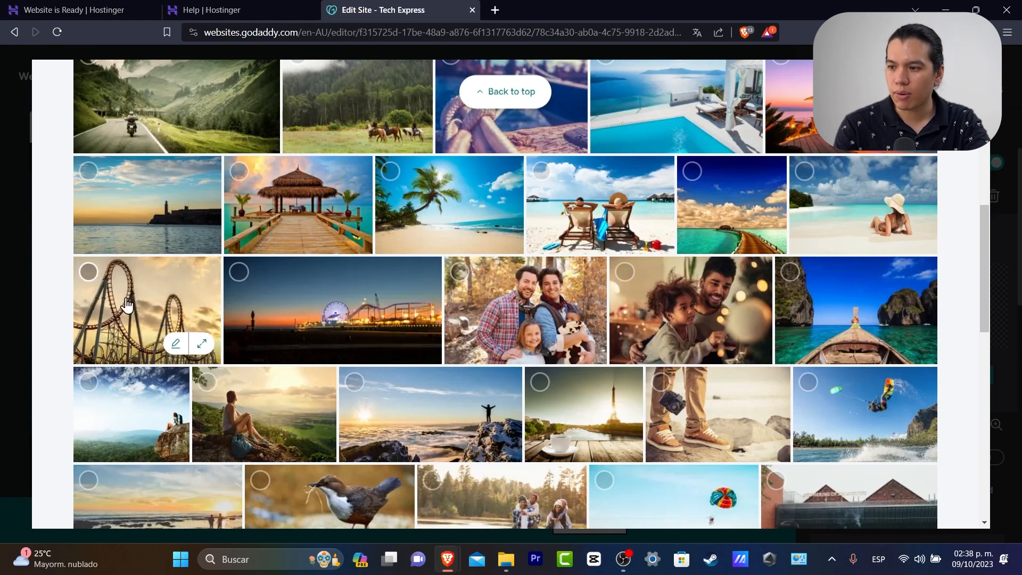
left_click(150, 309)
left_click(914, 503)
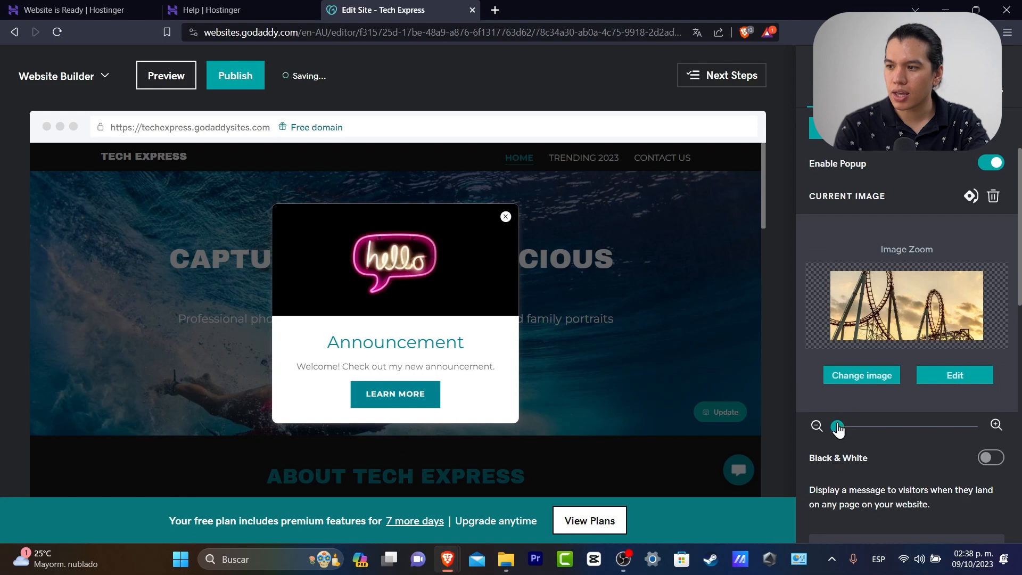
Retitle the popup 'Welcome You'
left_click_drag(838, 428, 869, 428)
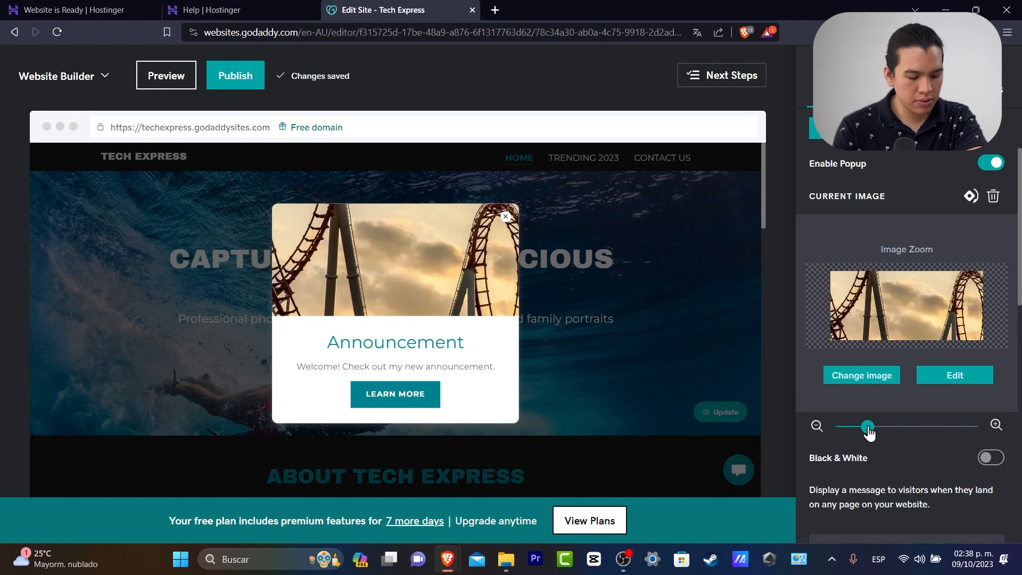
scroll(869, 431, "down", 3)
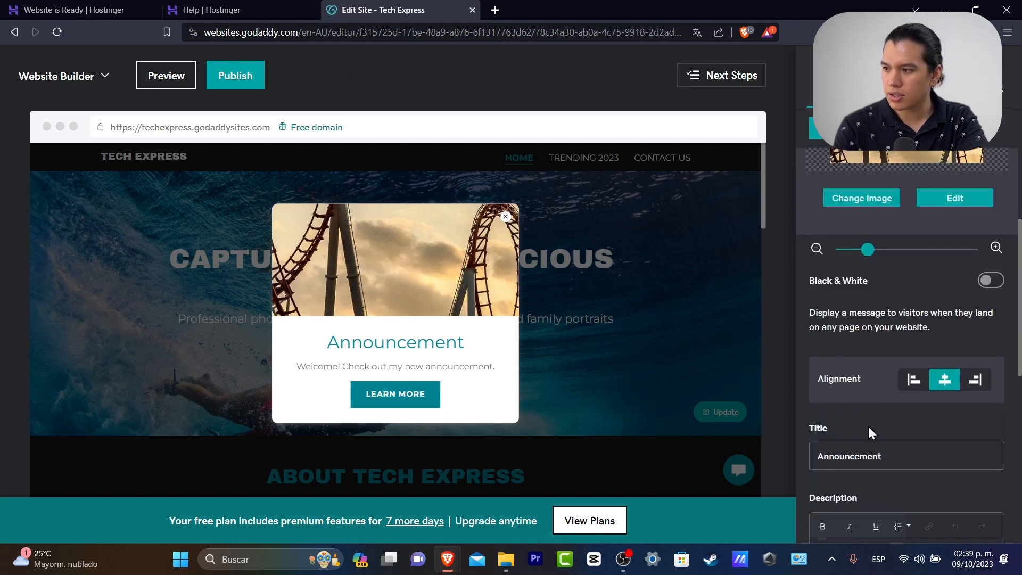
scroll(854, 250, "down", 3)
double_click(883, 275)
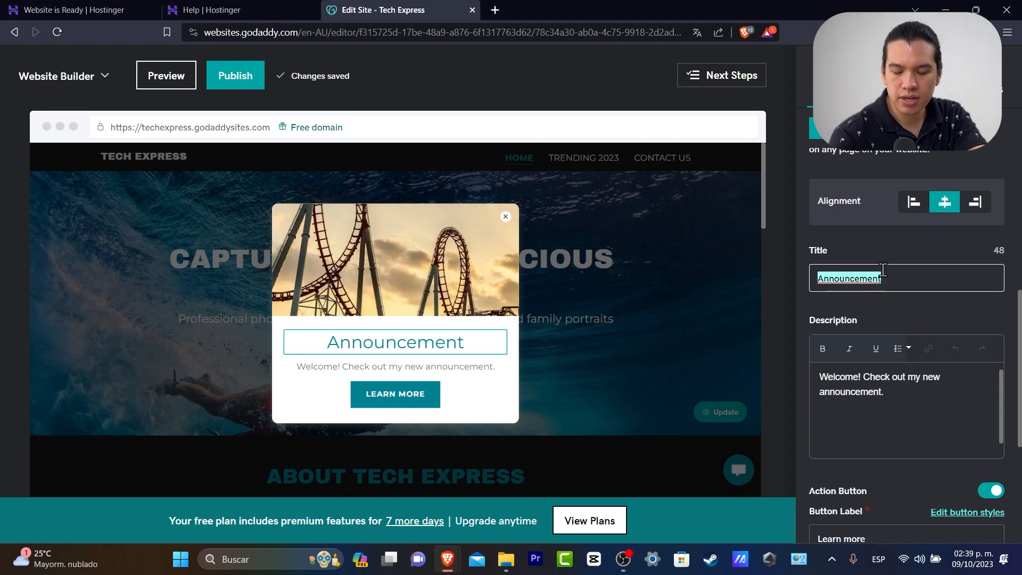
type("Get it")
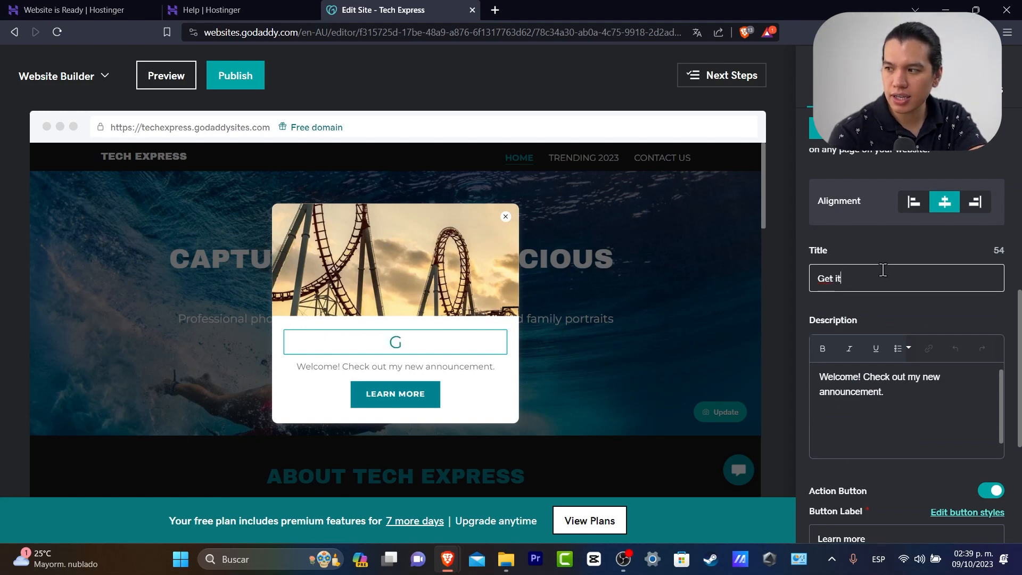
type("Welcome ")
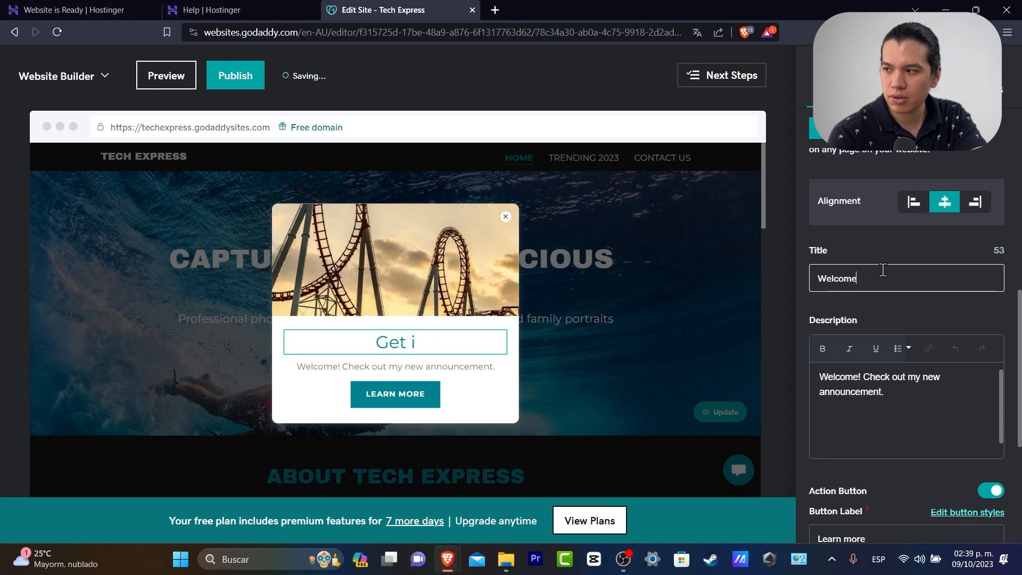
type("U")
key("BackSpace")
type("You")
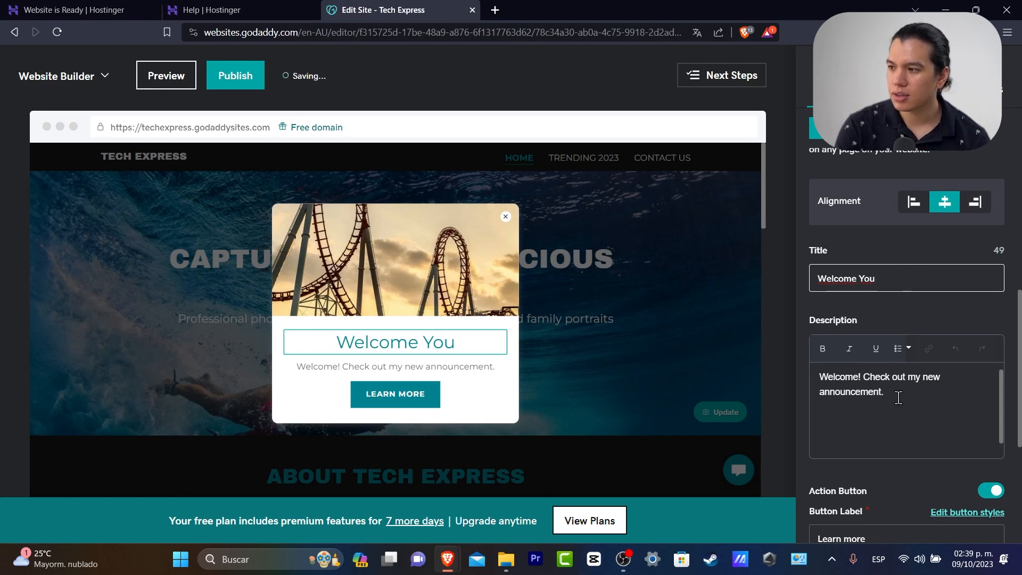
Replace the popup description with 'Thank you for being part of the family, feel free to subscribe to our mailing list.'
left_click_drag(906, 400, 803, 381)
type("Tha")
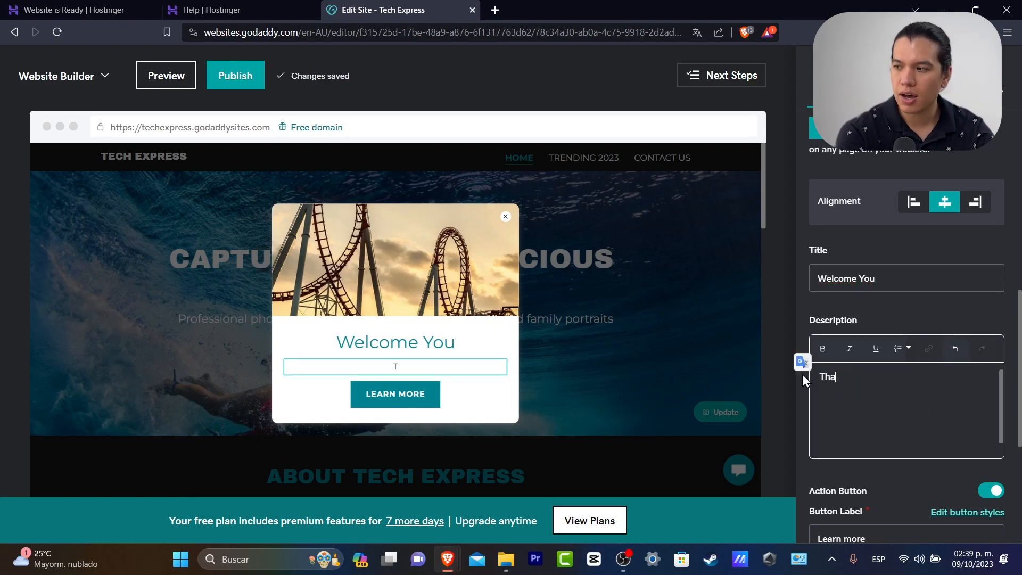
type("nk you f")
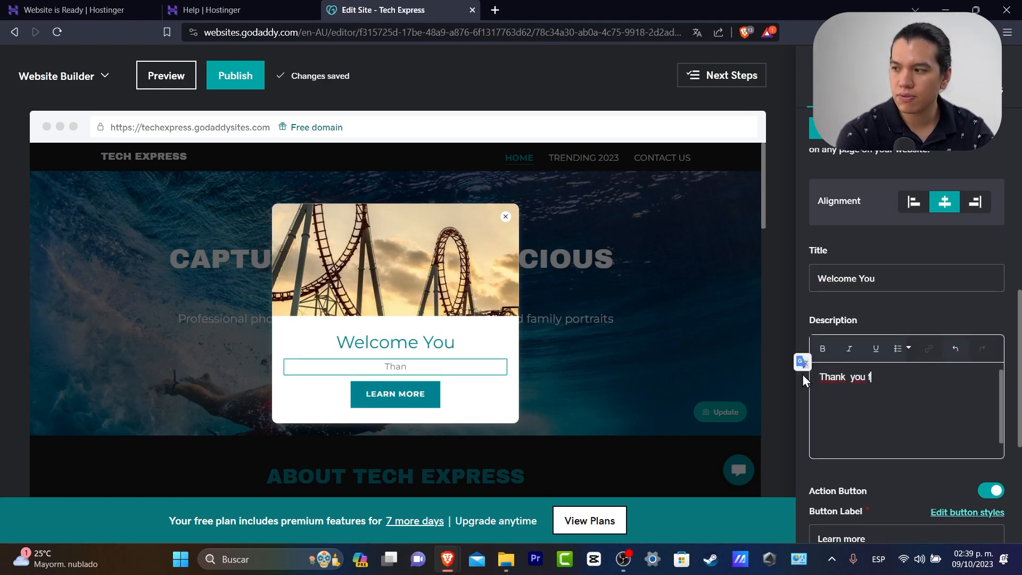
type("or being part ")
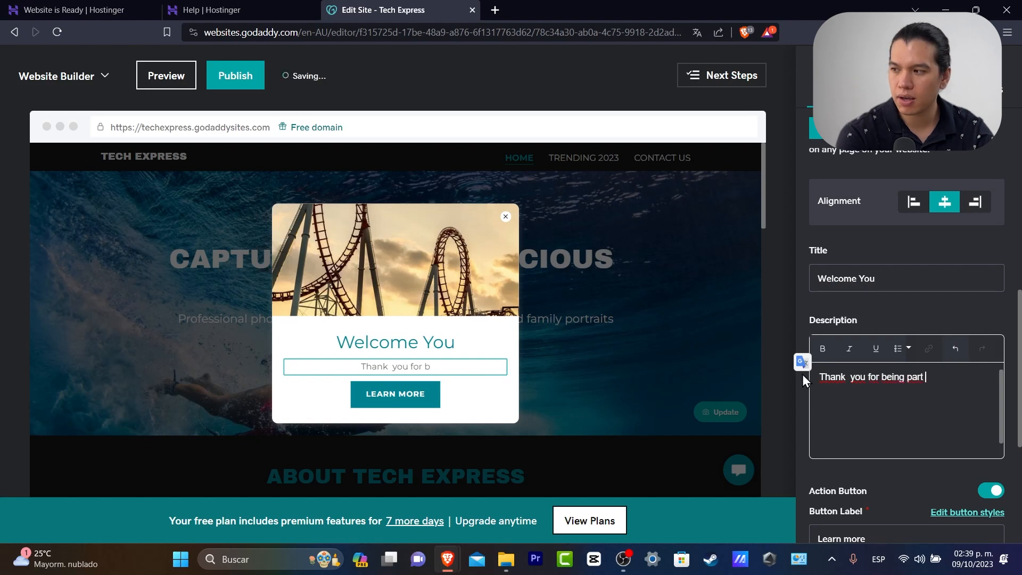
type("of the family, feel fre")
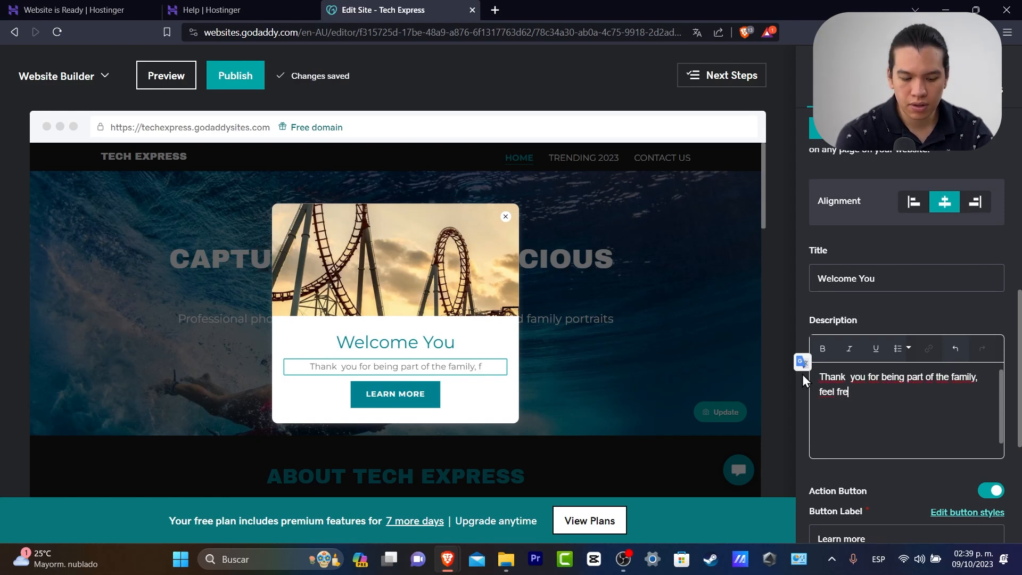
type("e to subscribe t")
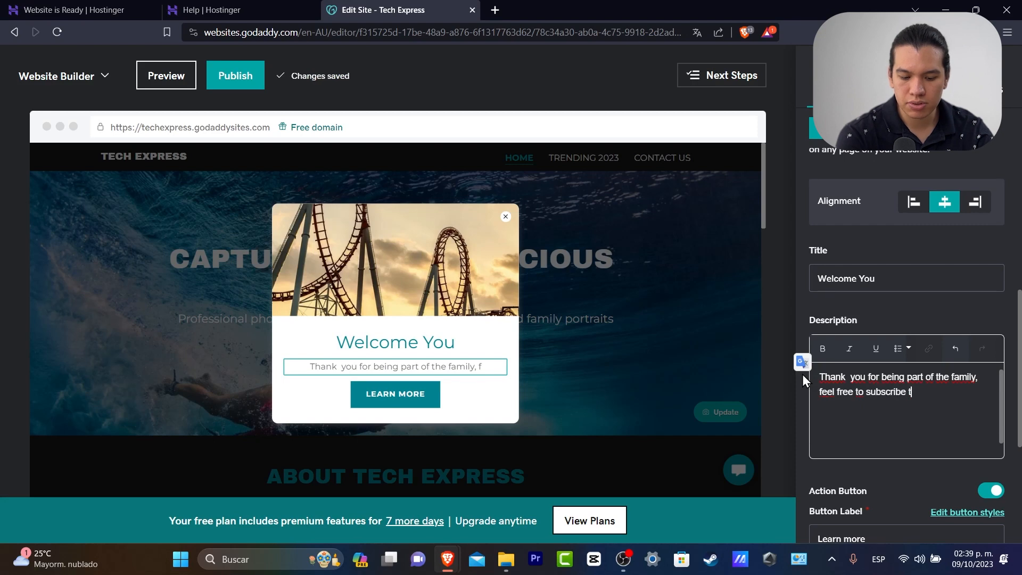
type("o our mailing list.")
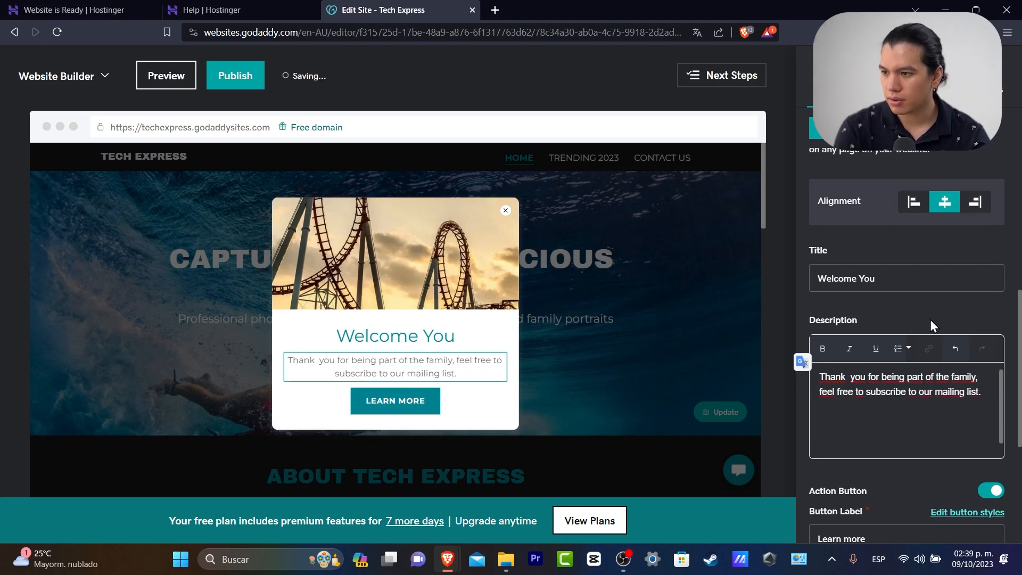
scroll(931, 319, "down", 3)
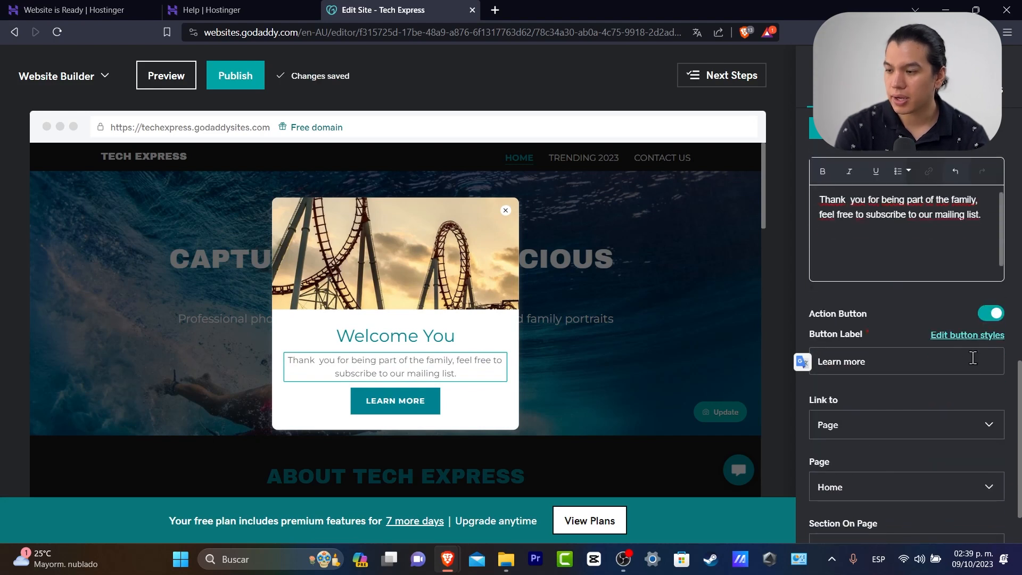
left_click(925, 352)
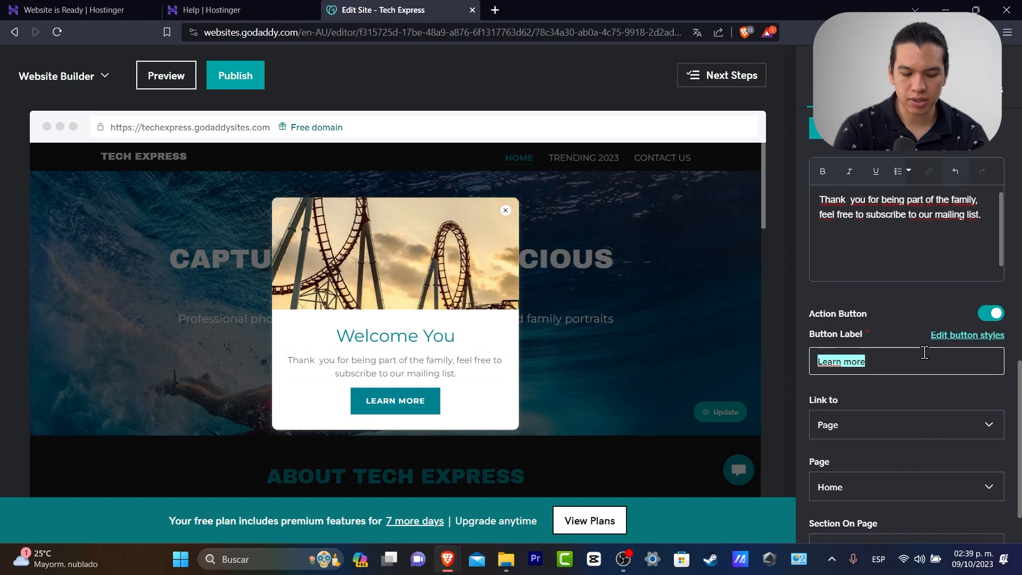
Label the popup button 'sign up' and link it to the Contact us page's Contact Us section
type("a")
type("ign")
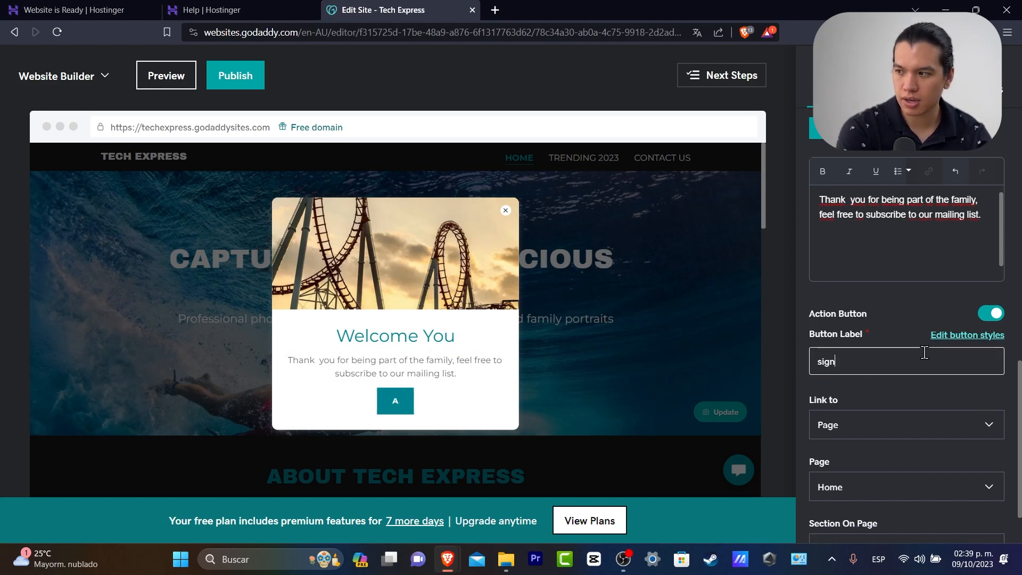
type(" up")
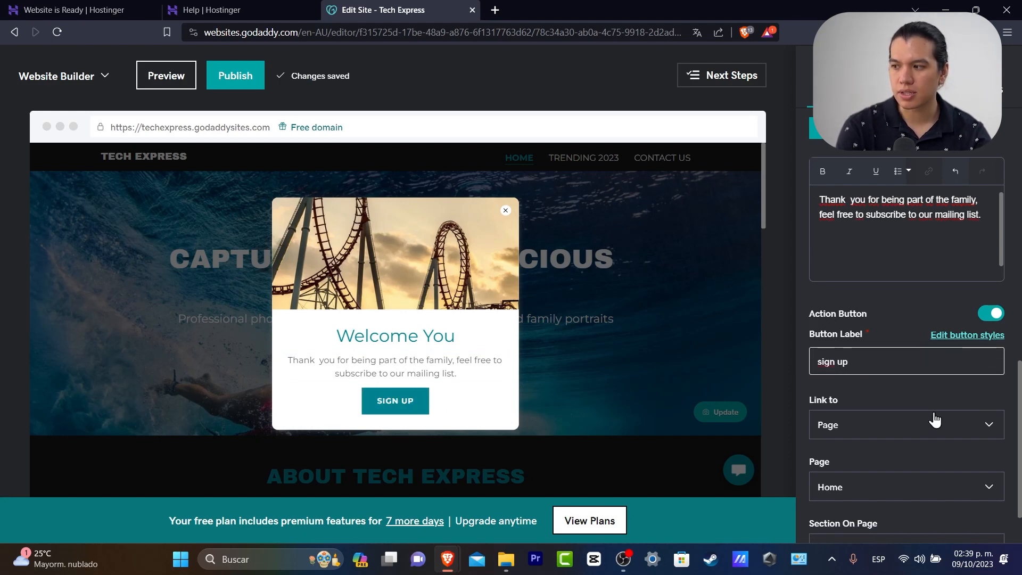
left_click(940, 421)
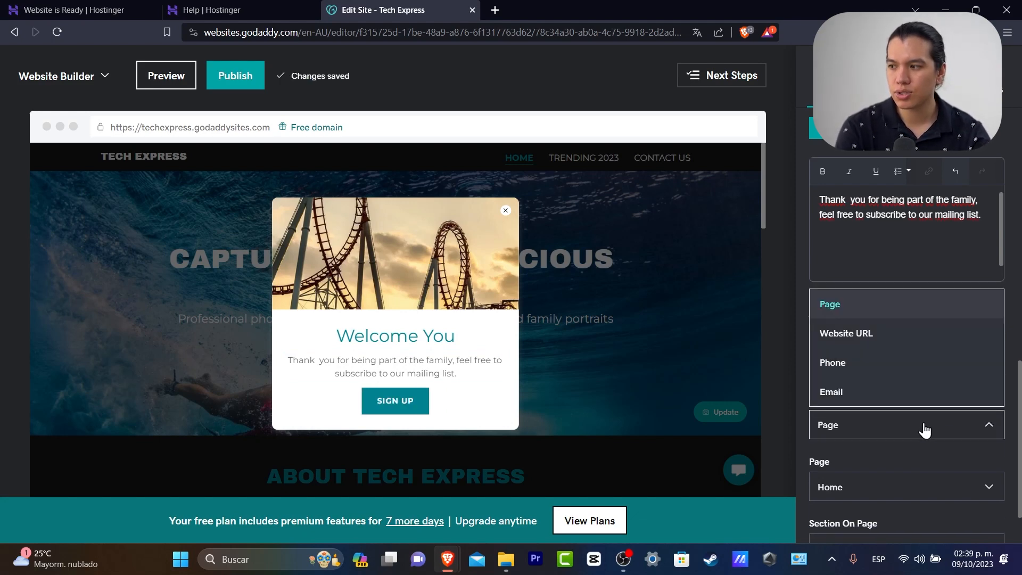
left_click(873, 387)
scroll(908, 401, "down", 3)
left_click(877, 308)
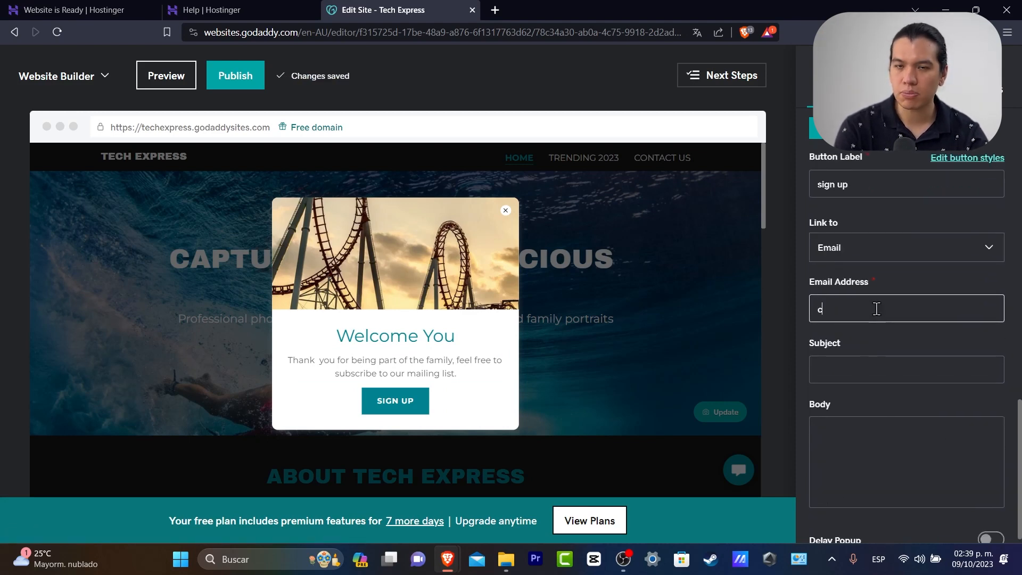
left_click(873, 248)
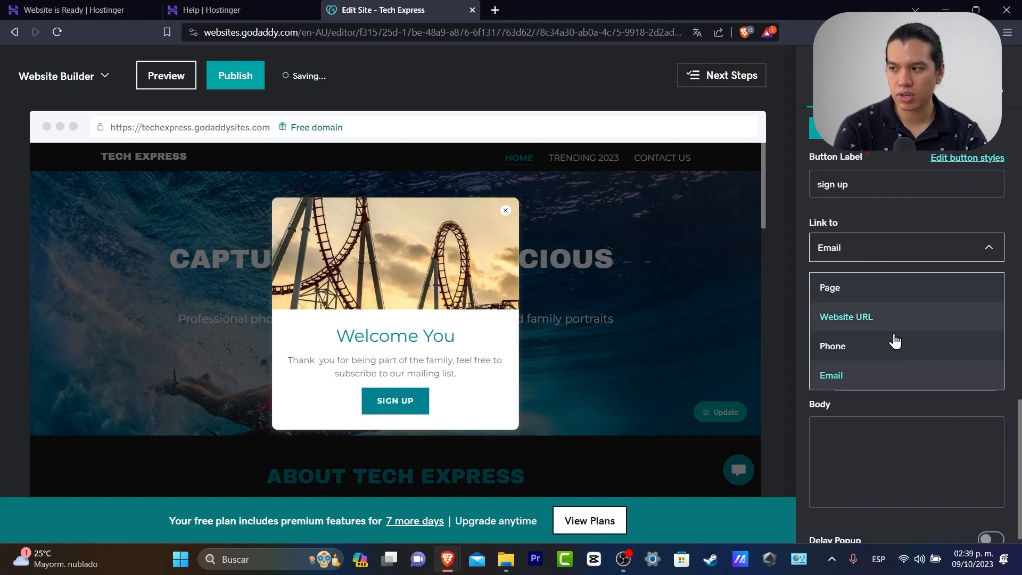
left_click(878, 292)
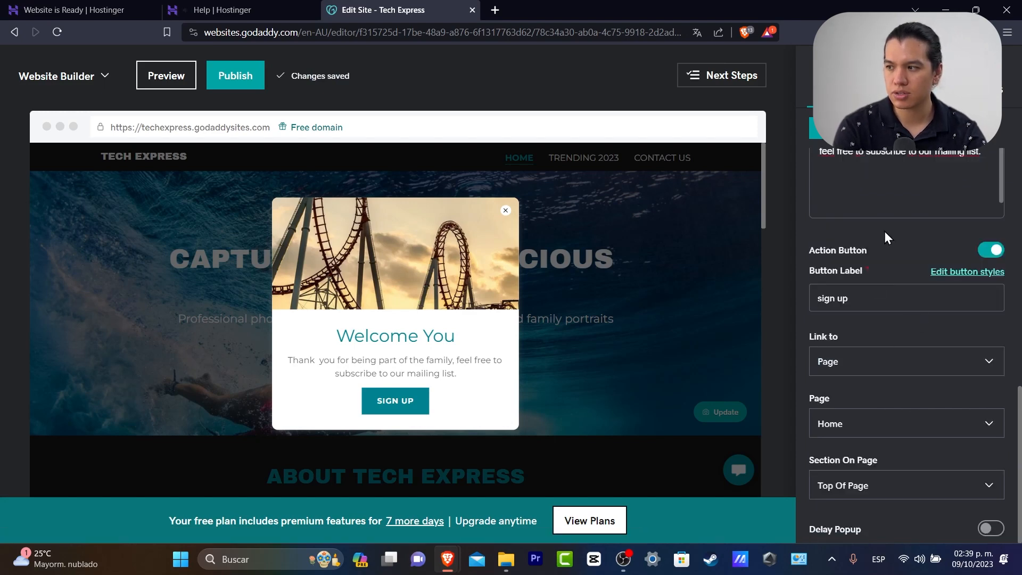
left_click(876, 421)
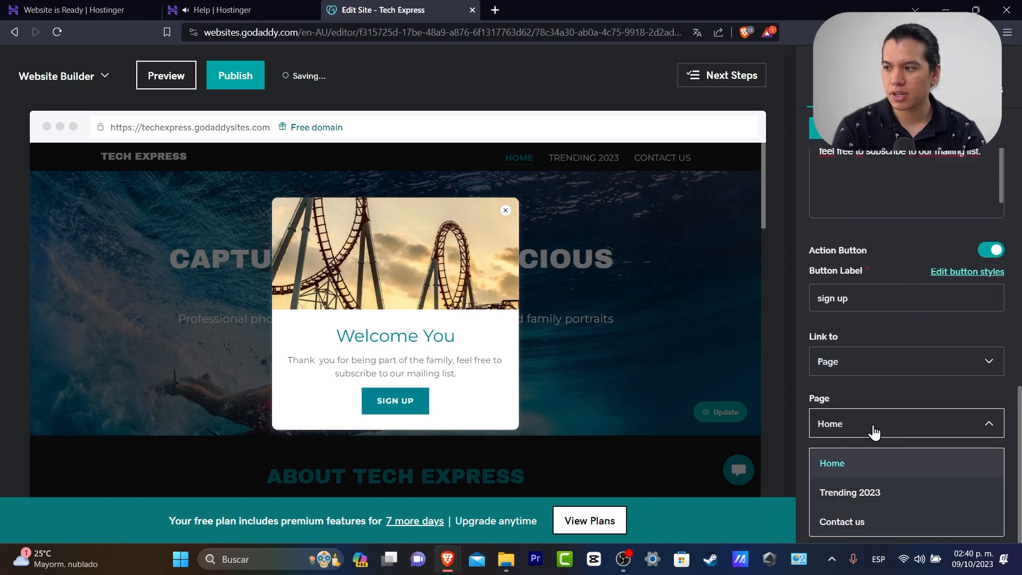
left_click(917, 516)
left_click(925, 484)
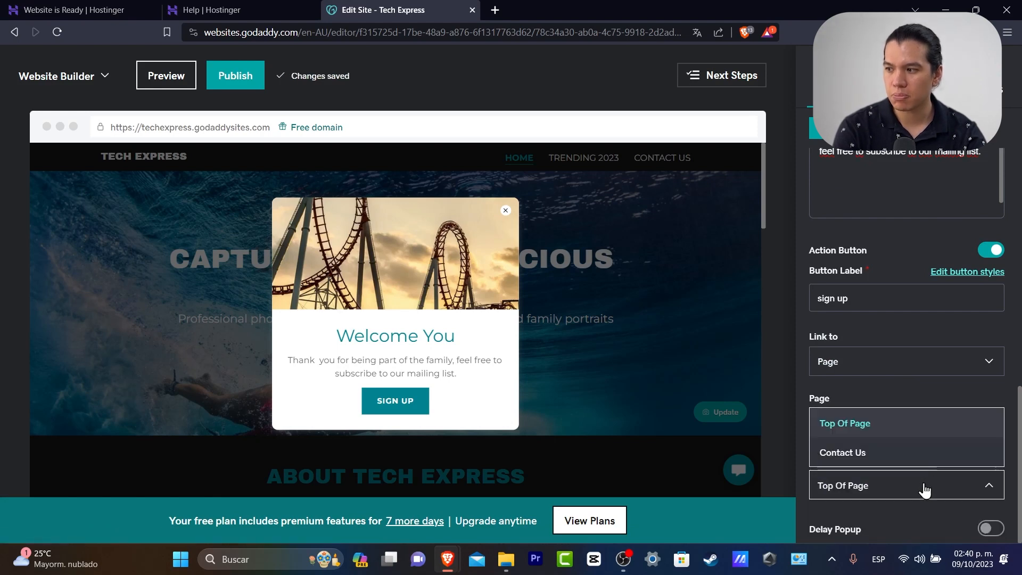
left_click(903, 454)
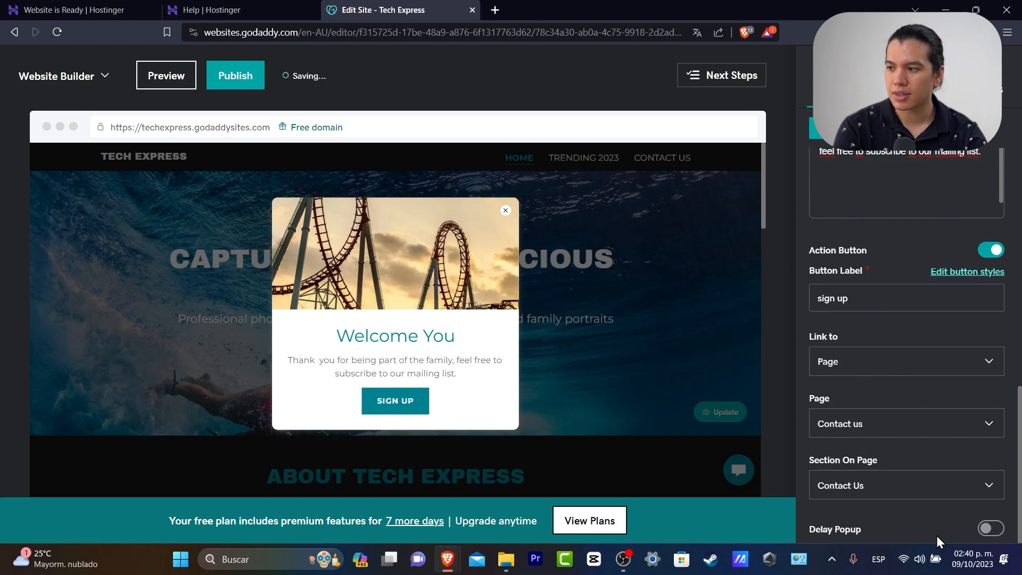
Turn on Delay Popup with a 5-second timer
left_click(989, 529)
scroll(920, 519, "down", 1)
left_click(881, 515)
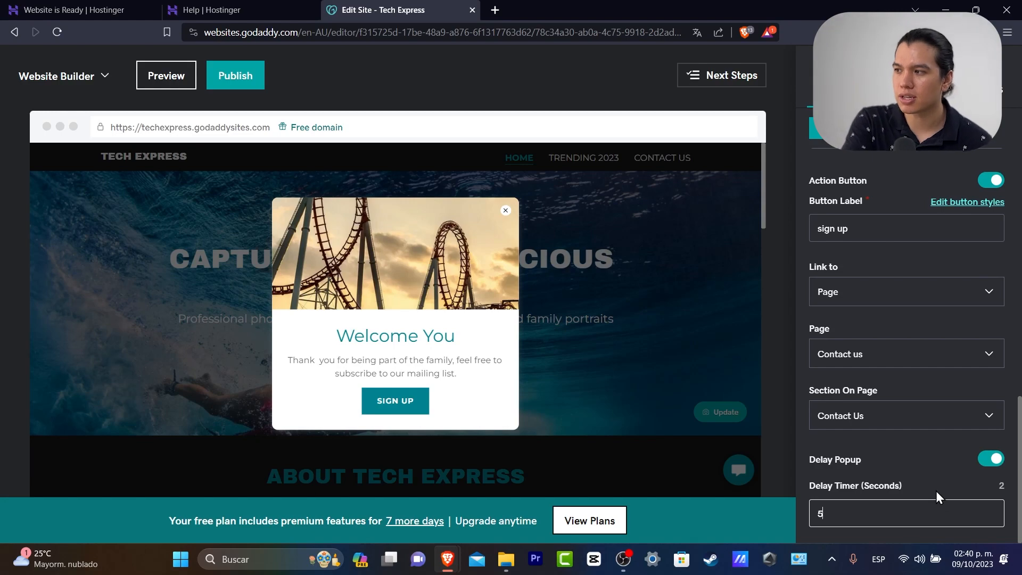
scroll(869, 296, "up", 10)
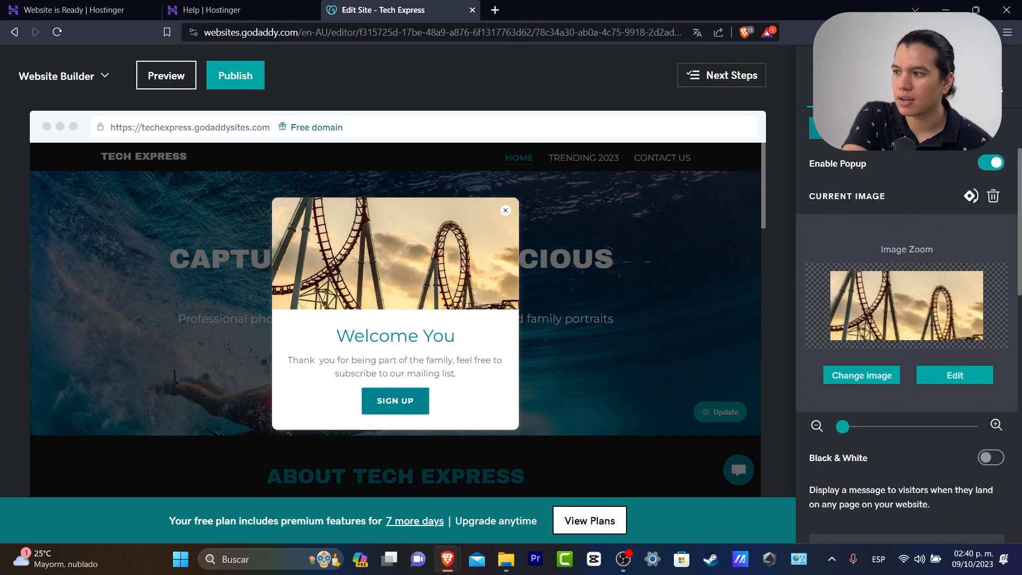
left_click(873, 129)
Switch the hero's cover media from the surfer image to a café table video
scroll(473, 376, "down", 8)
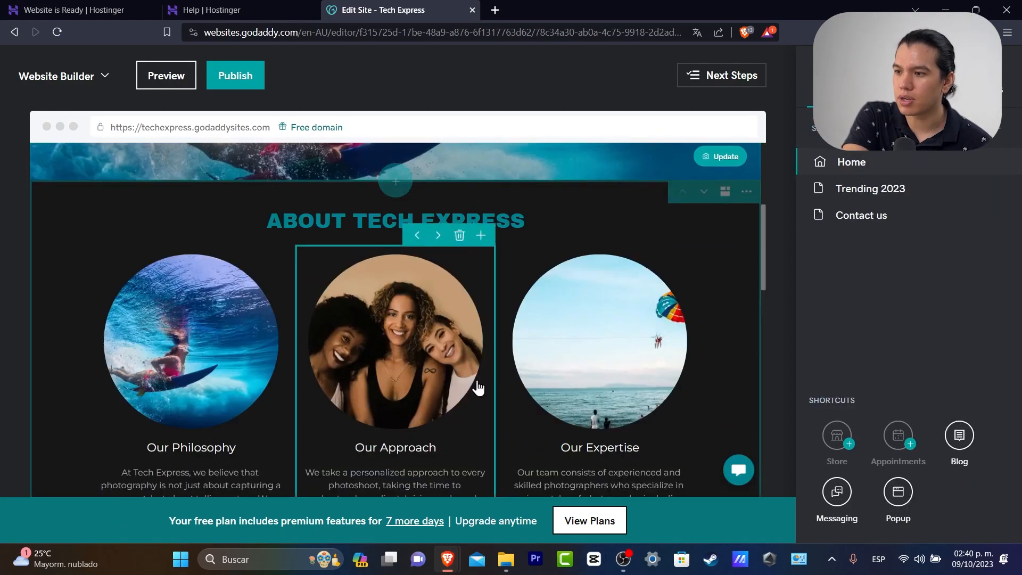
scroll(478, 380, "up", 8)
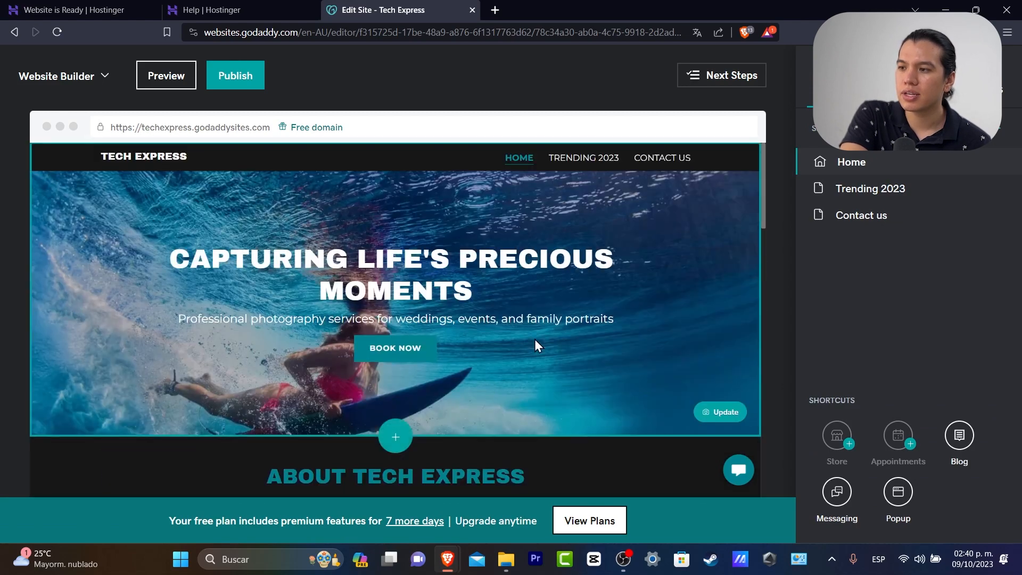
left_click(695, 313)
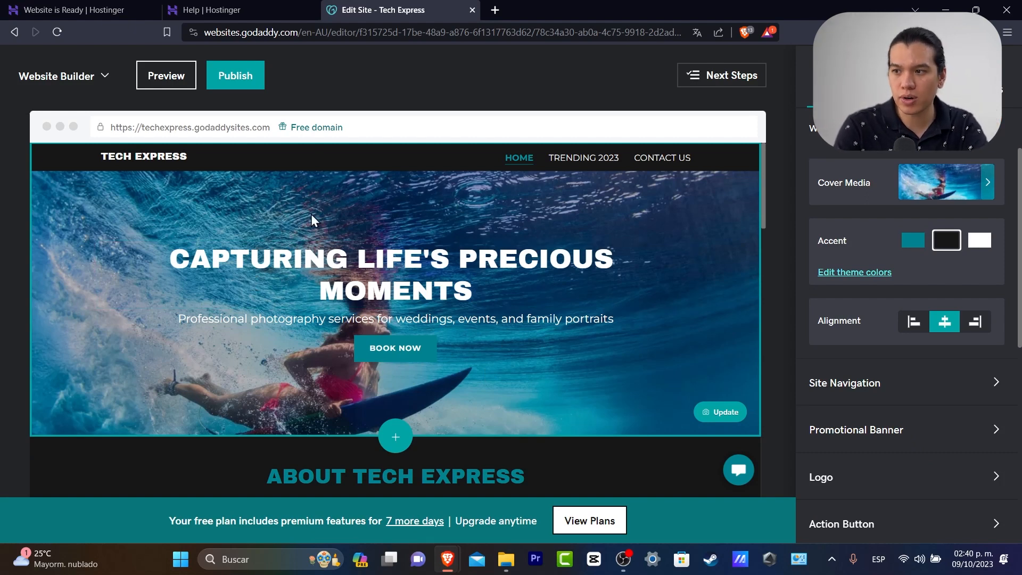
left_click(983, 182)
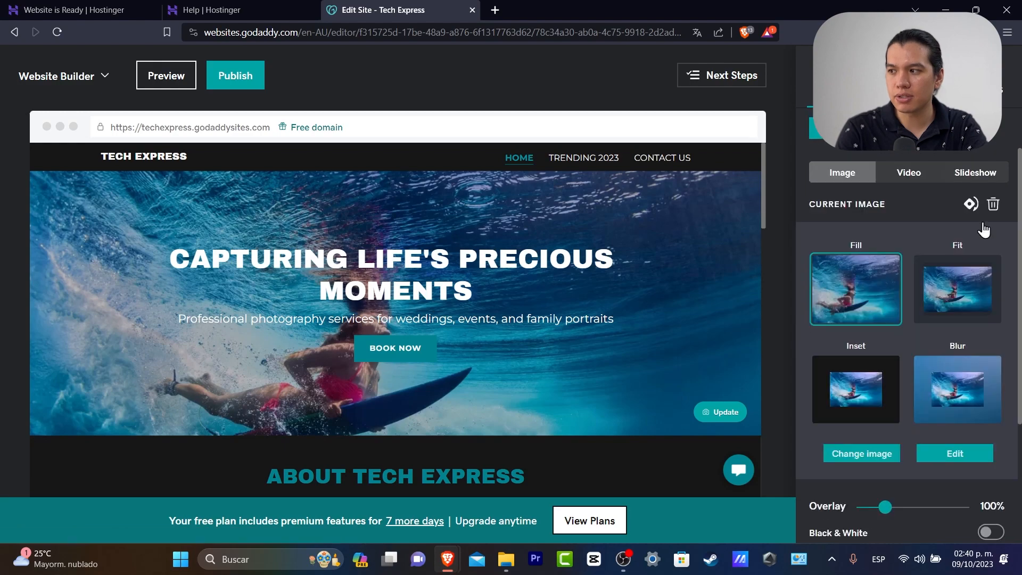
left_click(915, 174)
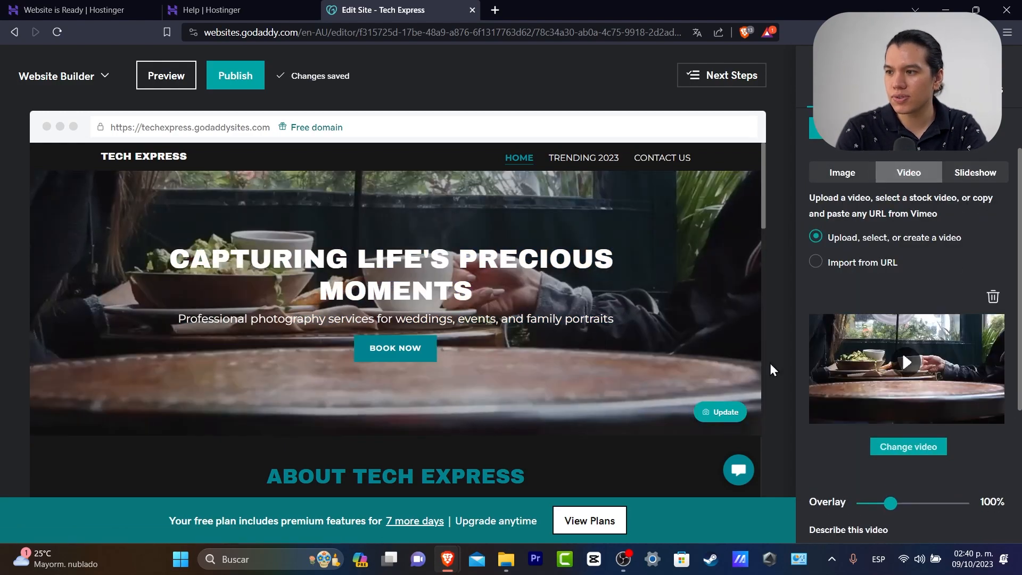
Deepen the dark overlay on the hero video to about 69
mouse_move(891, 504)
left_mouse_down()
mouse_move(961, 505)
mouse_move(907, 510)
left_mouse_up()
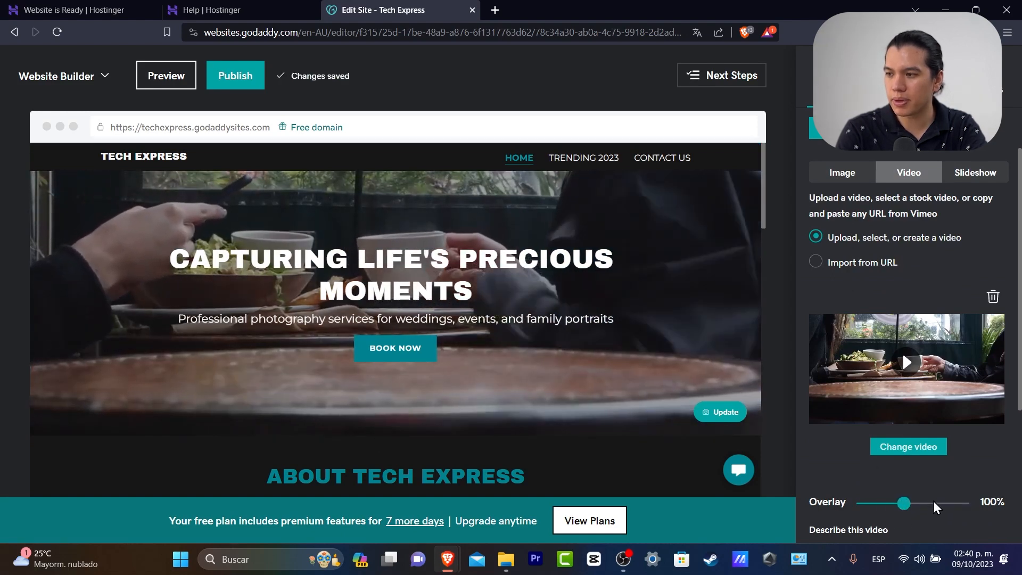
left_click_drag(909, 506, 935, 507)
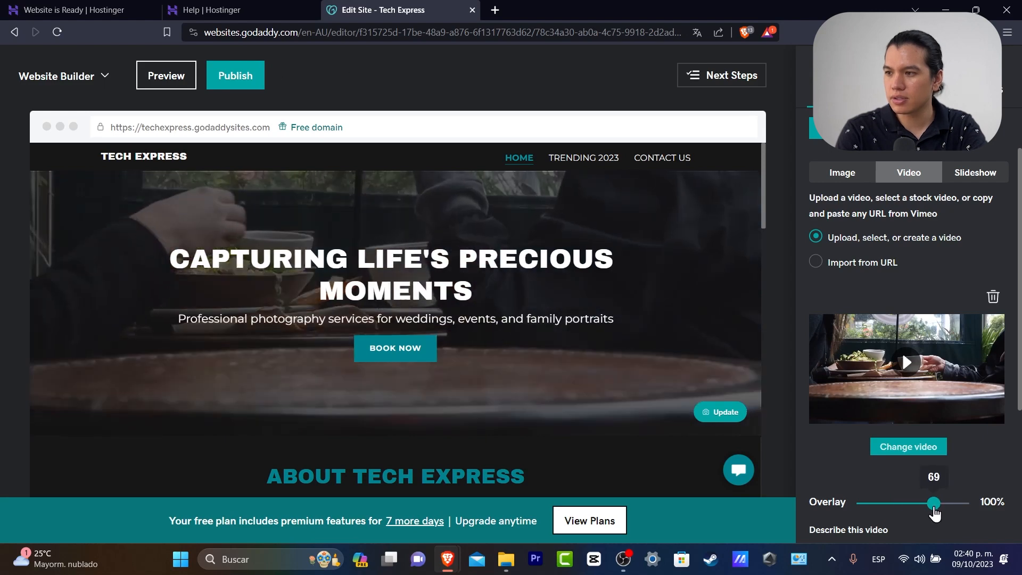
left_click(831, 128)
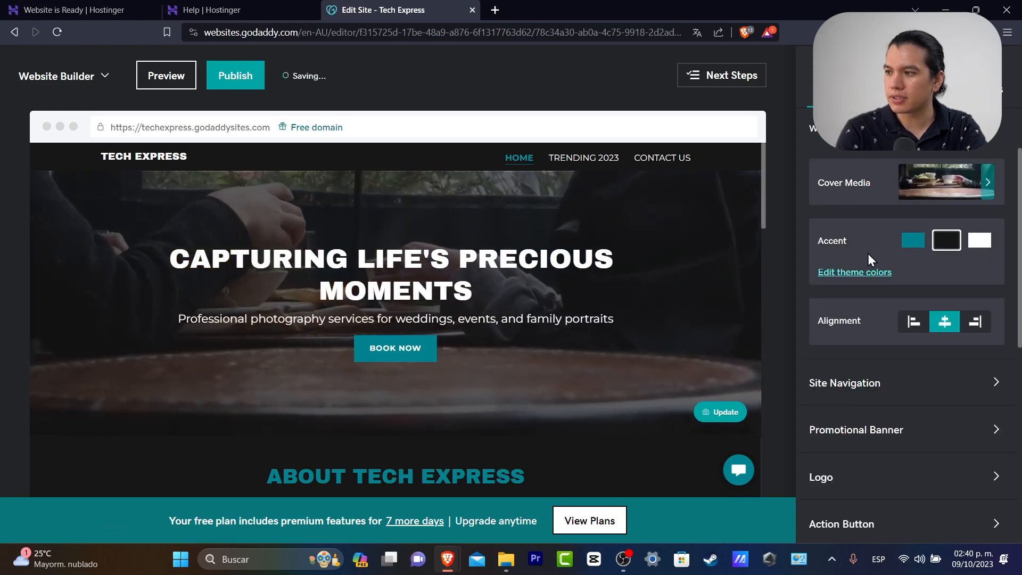
Try light blue, medium blue and a vivid yellow as the theme accent colour
left_click(870, 272)
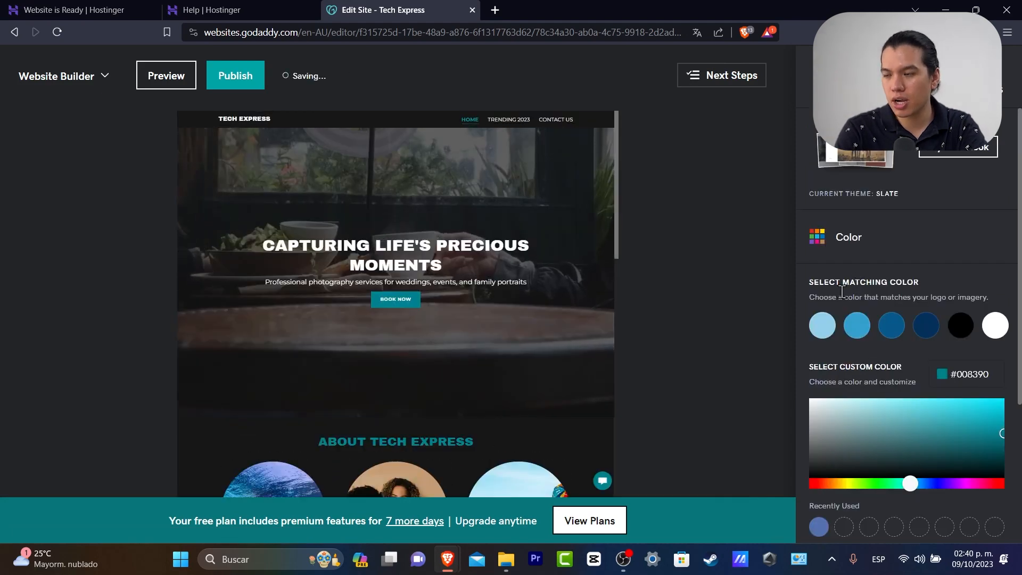
left_click(826, 325)
left_click_drag(902, 479, 842, 483)
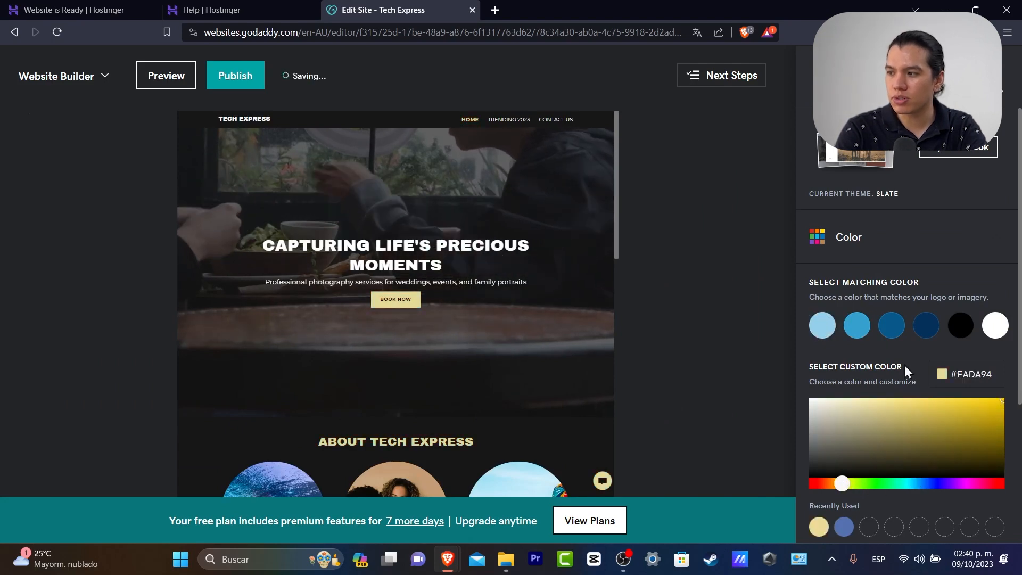
left_click(859, 326)
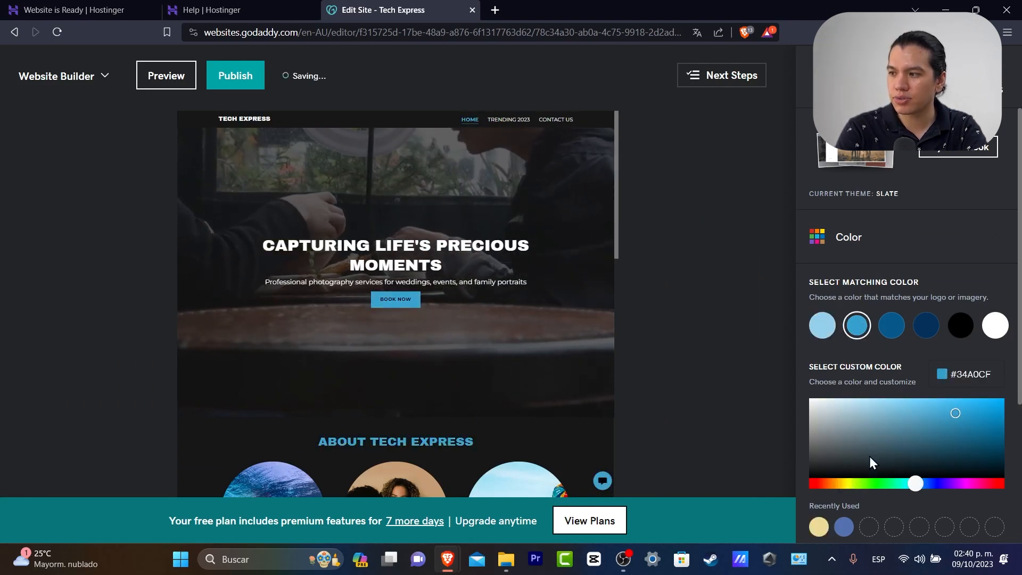
left_click_drag(842, 481, 844, 484)
left_click(981, 407)
left_click_drag(1001, 407, 1021, 391)
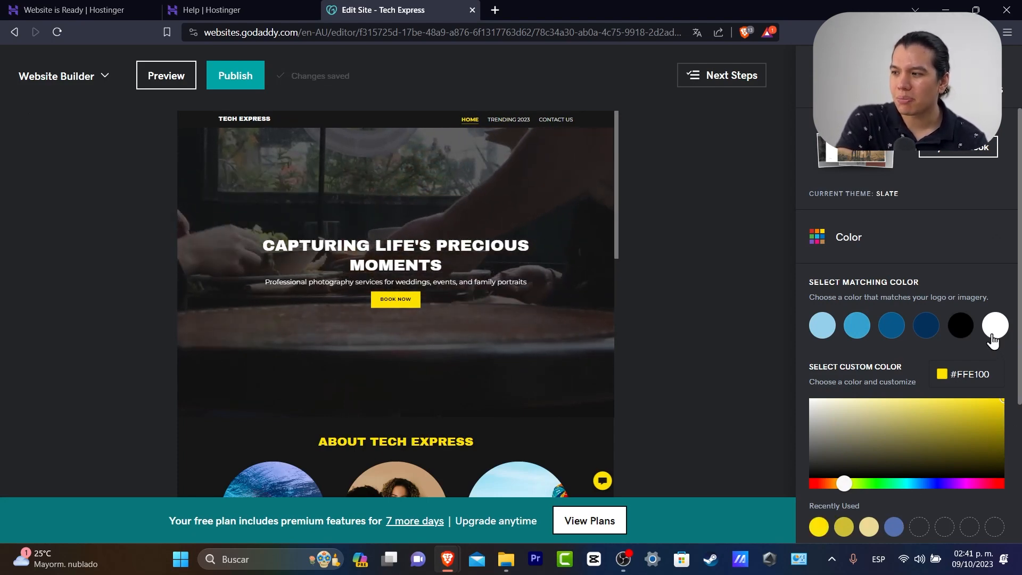
Settle on a bright orange custom accent colour and collapse the Color options
left_click(927, 329)
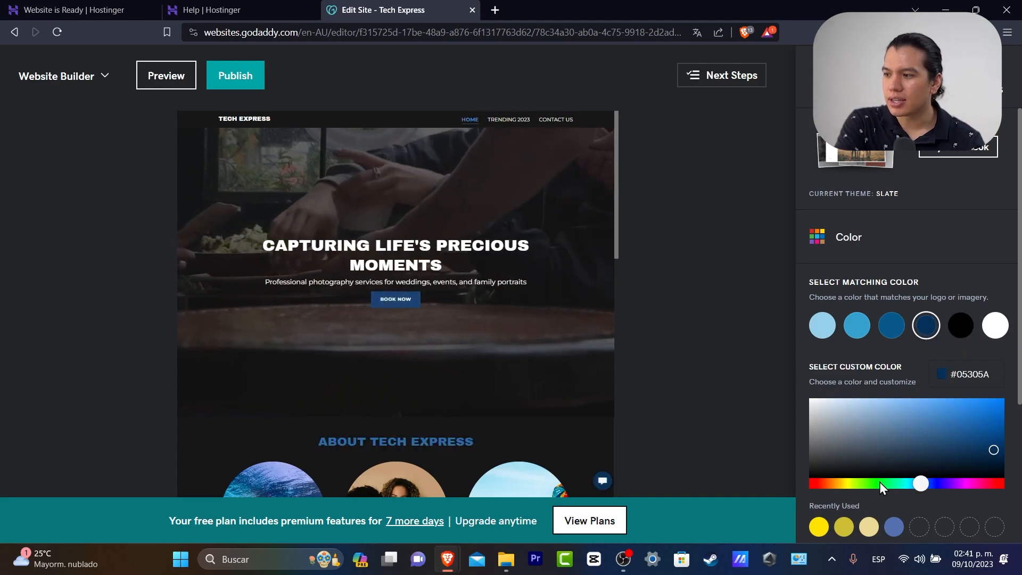
left_click_drag(854, 486, 833, 484)
left_click(999, 410)
left_click(984, 245)
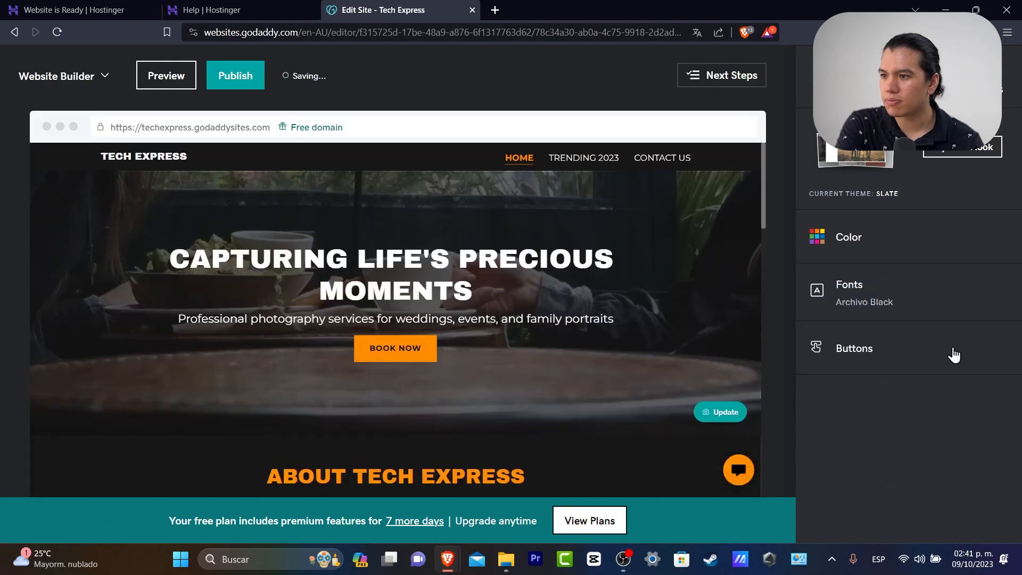
scroll(681, 382, "down", 10)
scroll(682, 382, "up", 10)
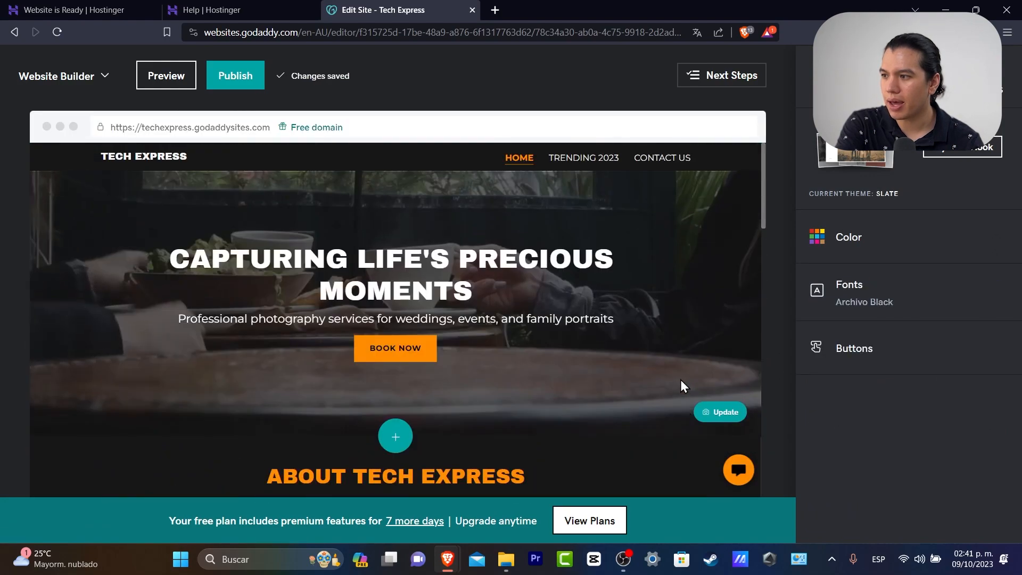
Set League Spartan as the primary font and Cabin as the secondary font
left_click(904, 294)
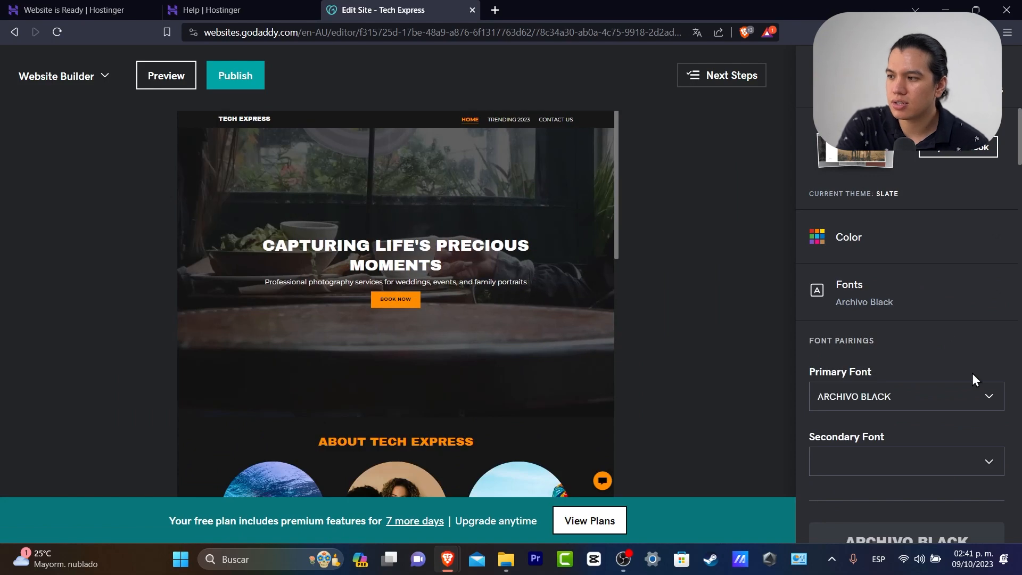
left_click(947, 407)
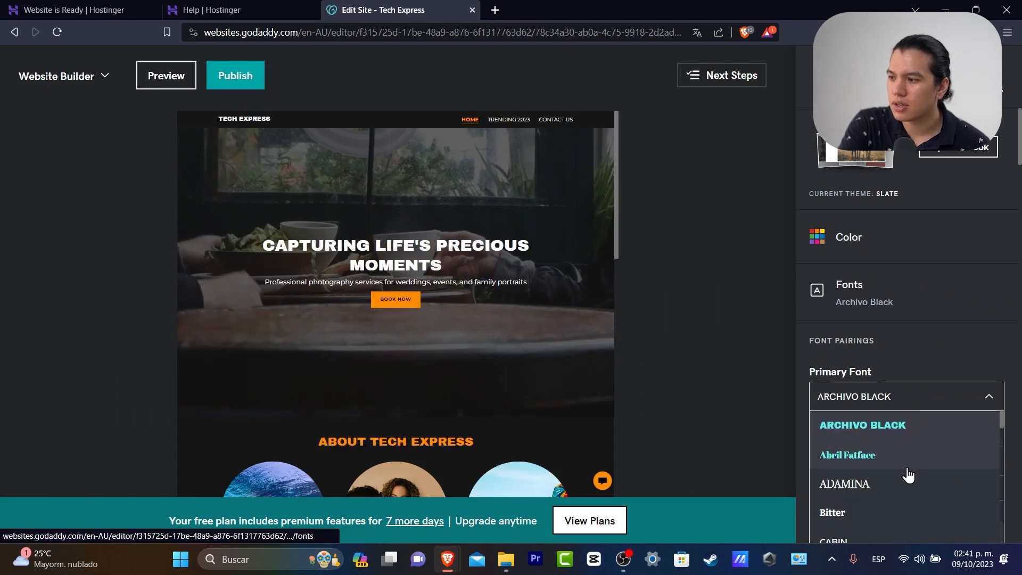
scroll(911, 469, "down", 4)
scroll(910, 479, "down", 6)
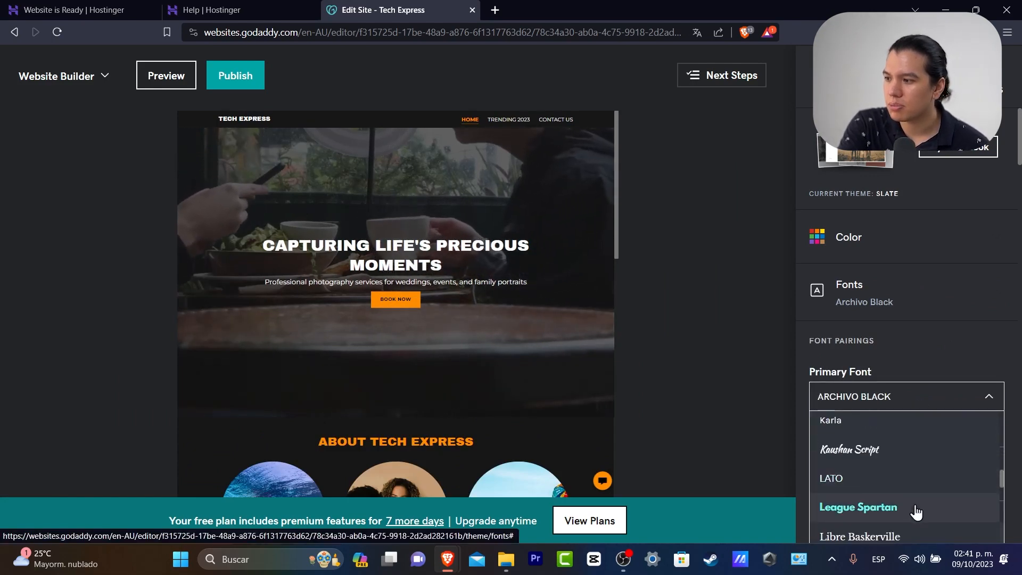
left_click(912, 510)
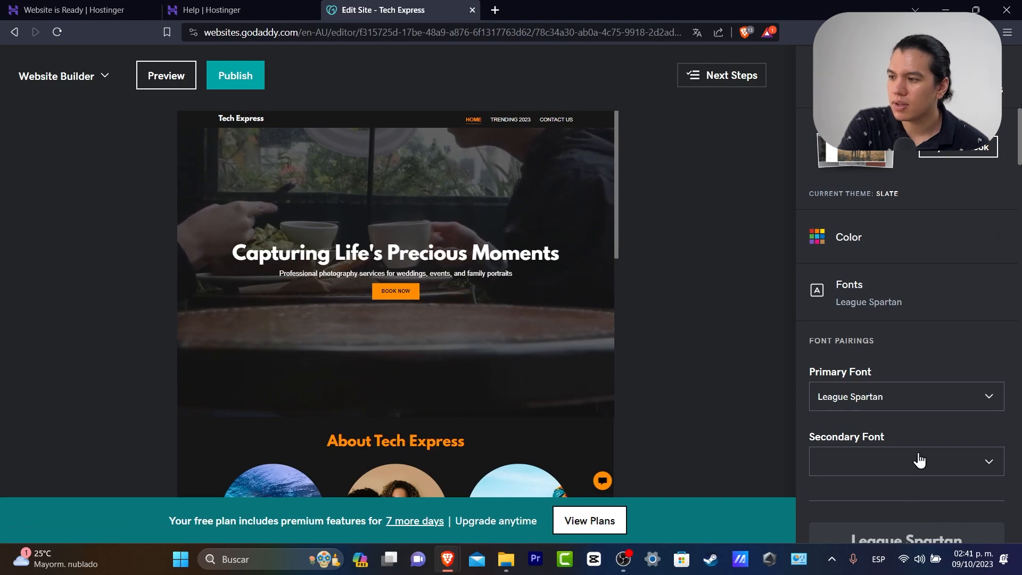
scroll(913, 498, "down", 10)
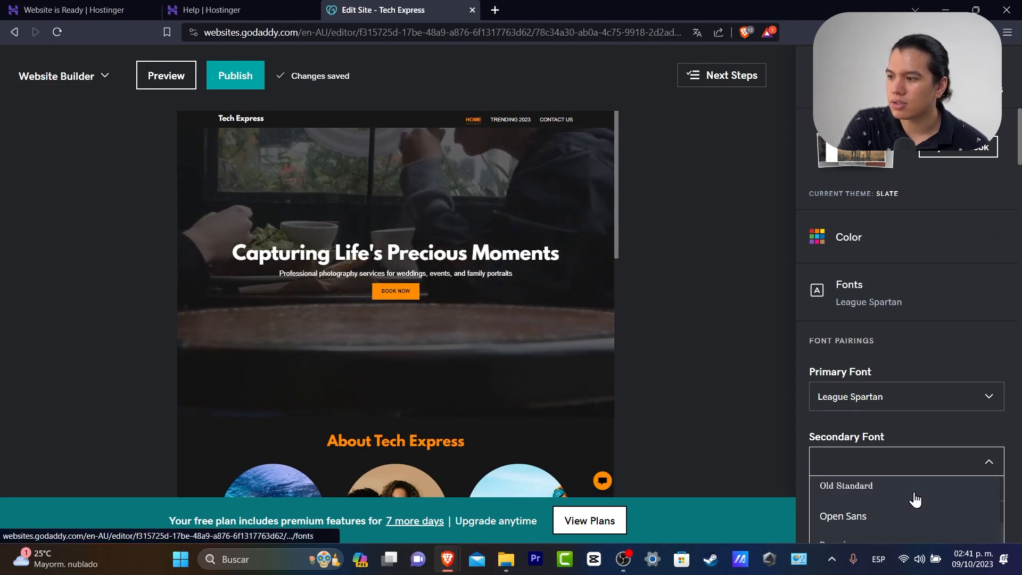
scroll(924, 373, "down", 5)
scroll(924, 417, "up", 12)
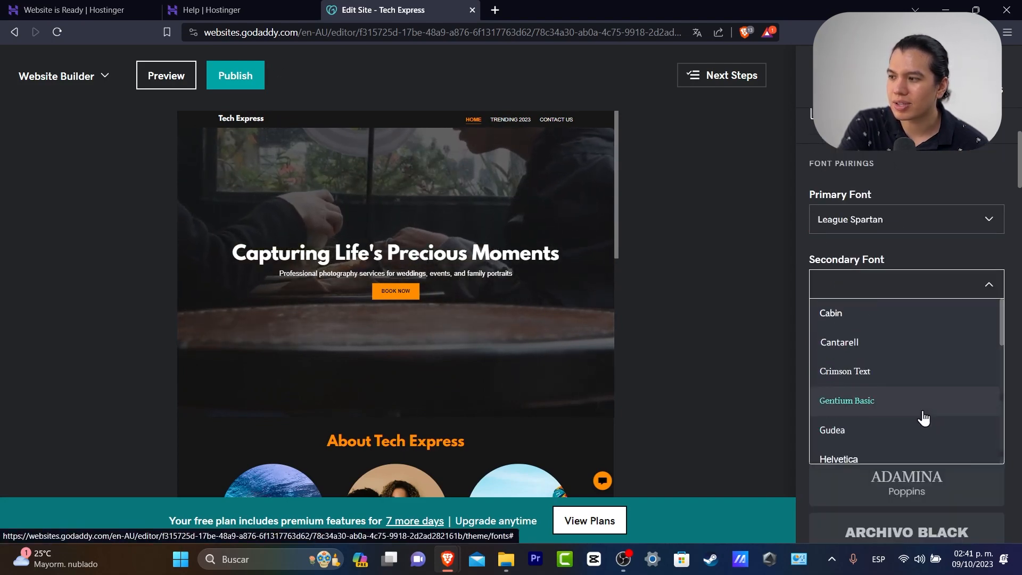
left_click(911, 316)
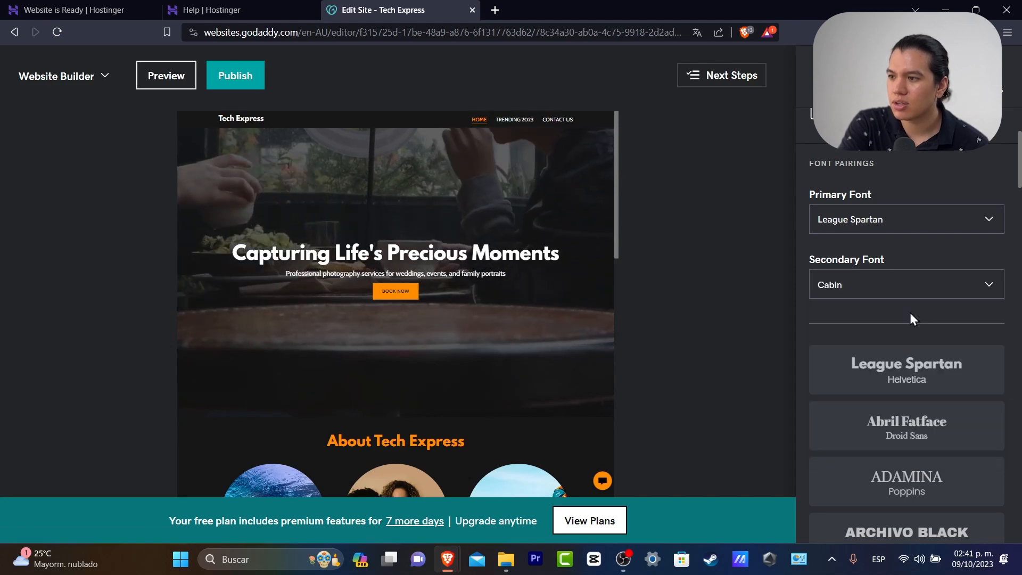
scroll(953, 191, "up", 3)
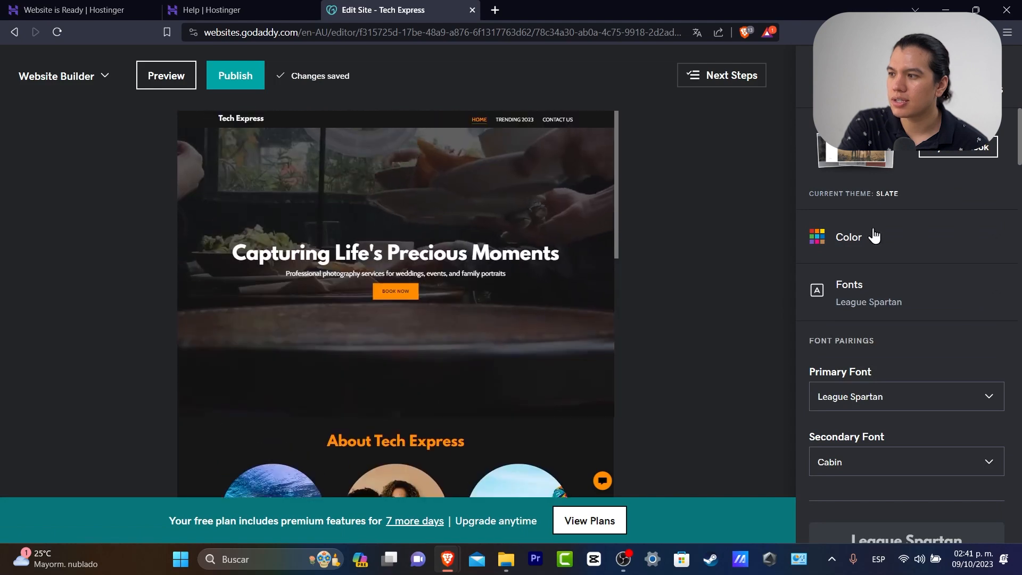
Shift the accent hue from orange to golden yellow (#FFB700)
left_click(857, 234)
left_click(835, 483)
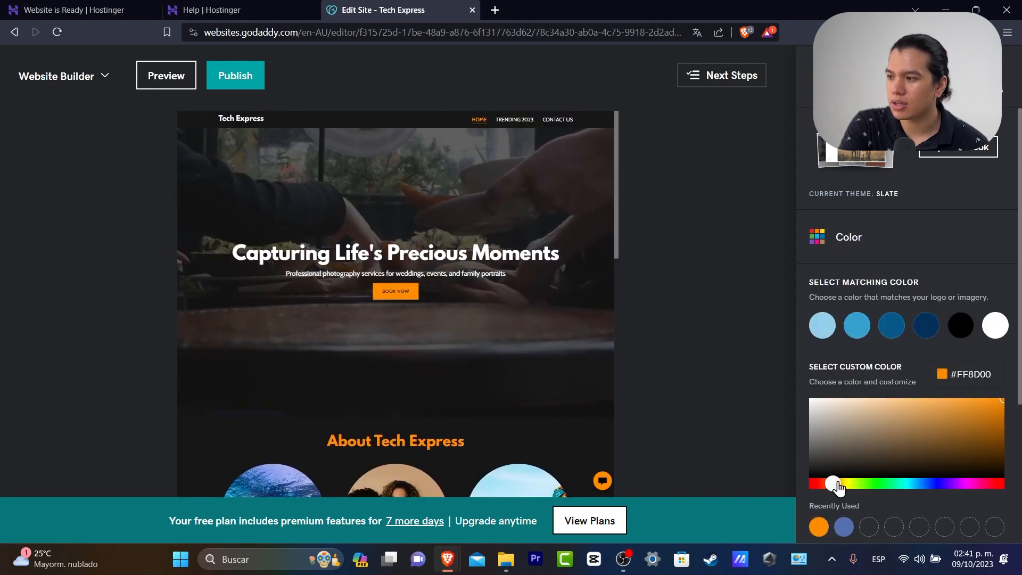
left_click_drag(835, 482, 839, 484)
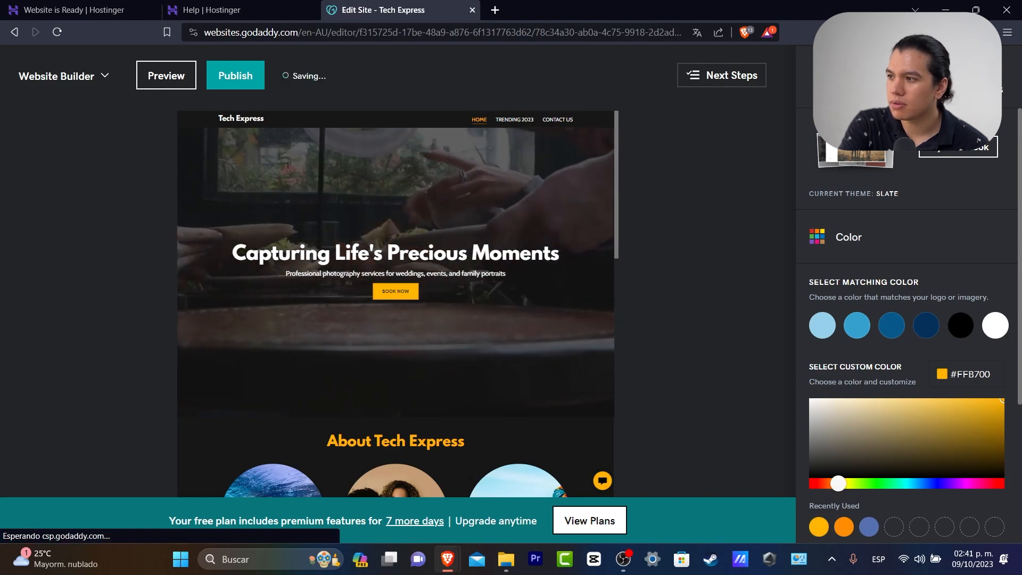
left_click(956, 237)
left_click(832, 79)
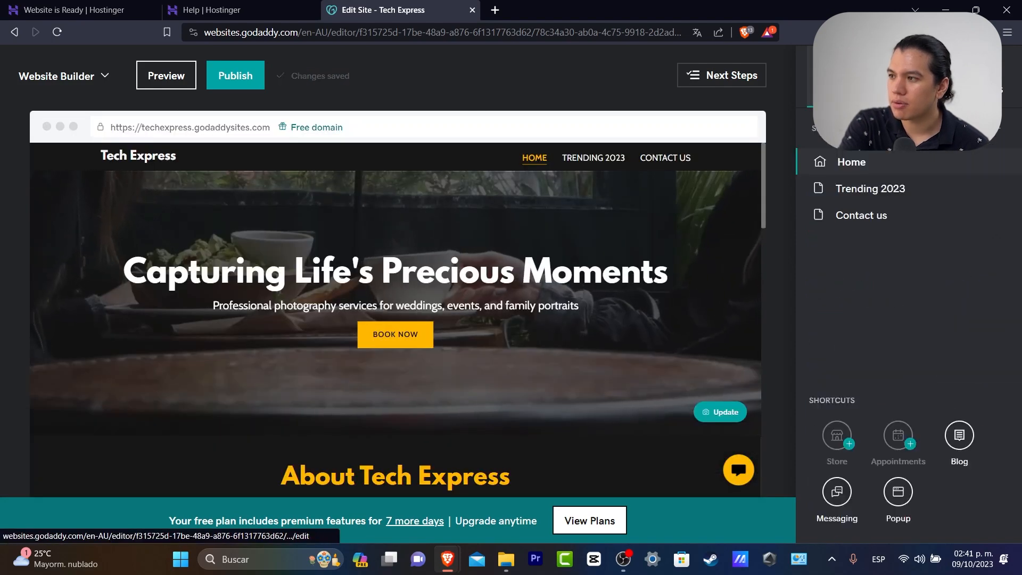
Retitle the hero heading to 'Tech Express Blogs'
left_click(559, 269)
triple_click(559, 266)
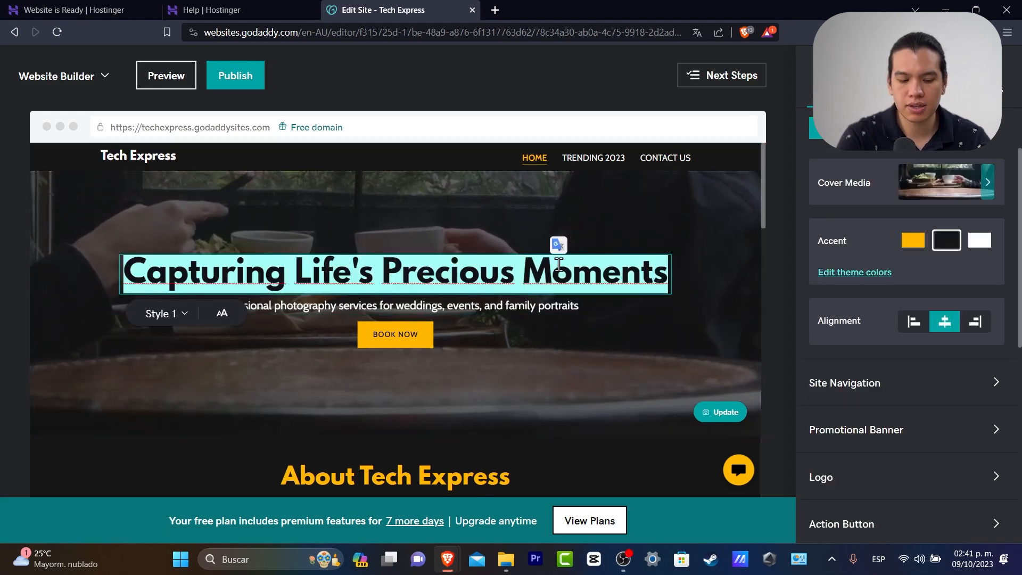
type("Tech Expree")
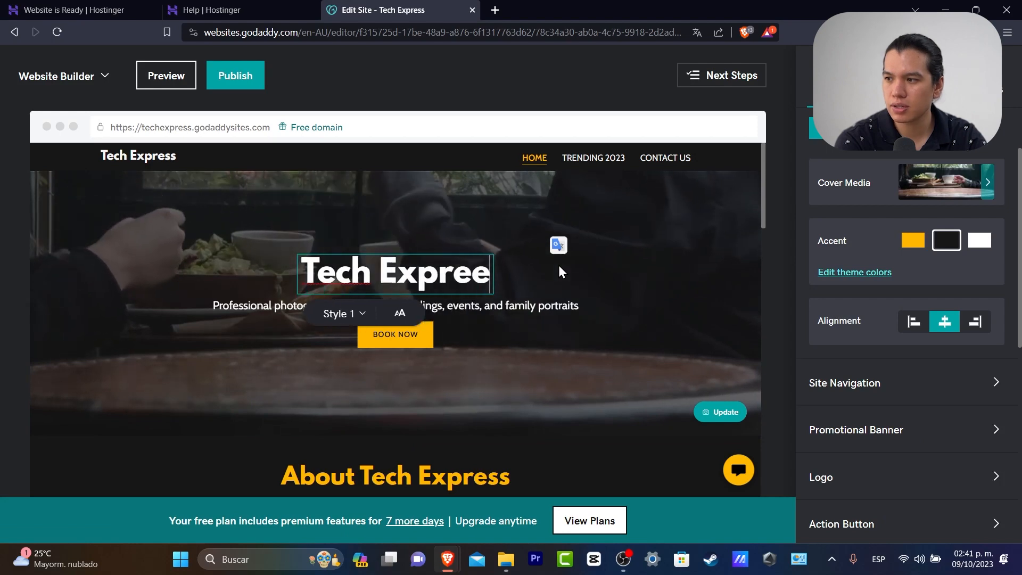
key("BackSpace")
type("ss Blogs")
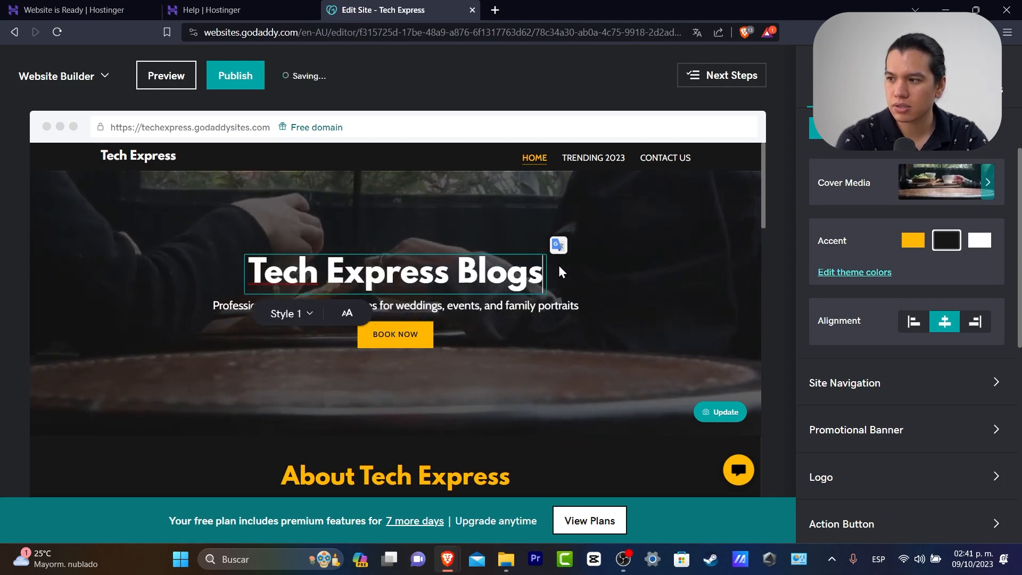
Replace the hero subtitle with a welcome to the Tech Express Videos blog section
left_click(569, 303)
triple_click(571, 301)
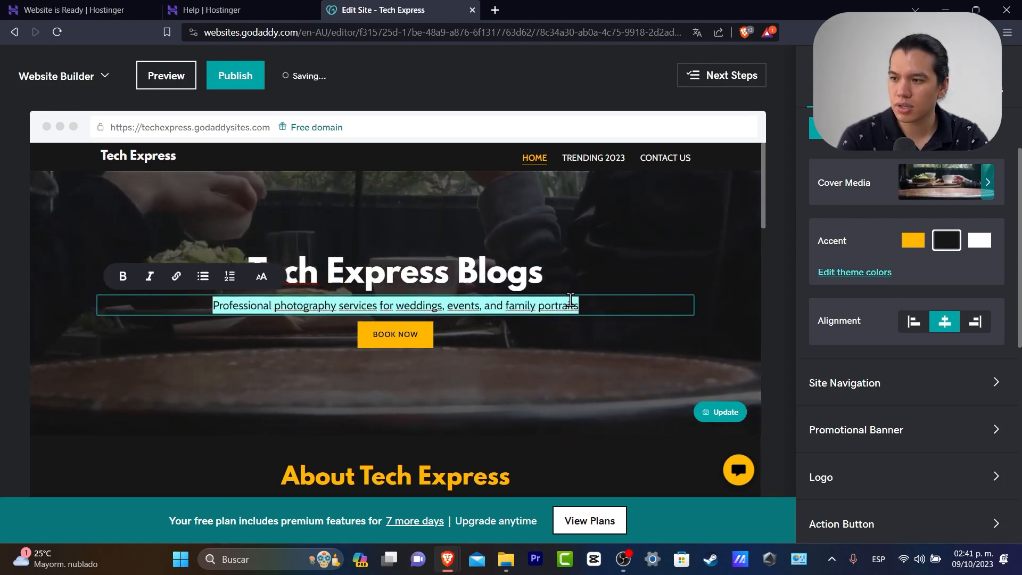
type("Welcome to our new ")
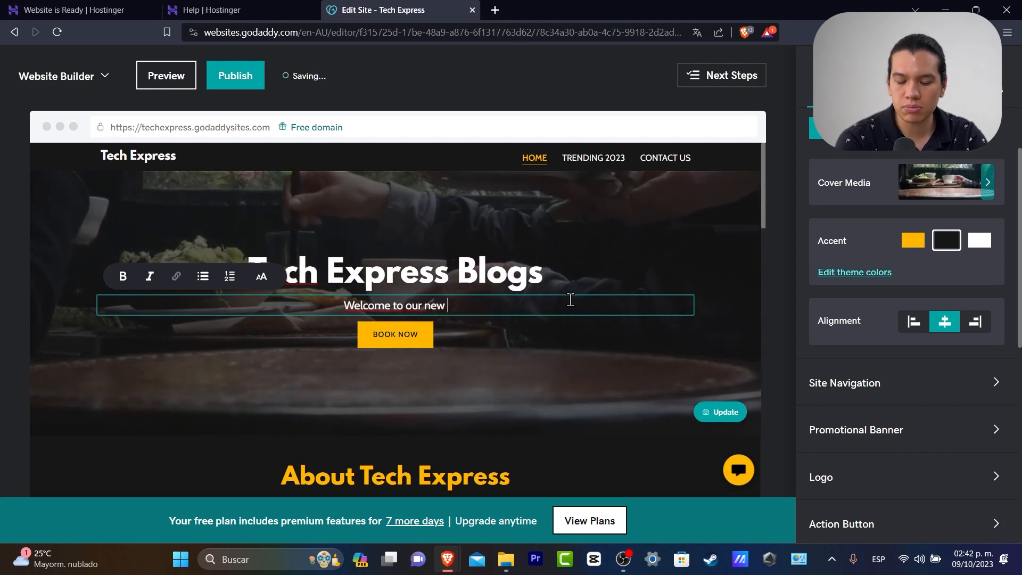
type("bleg section")
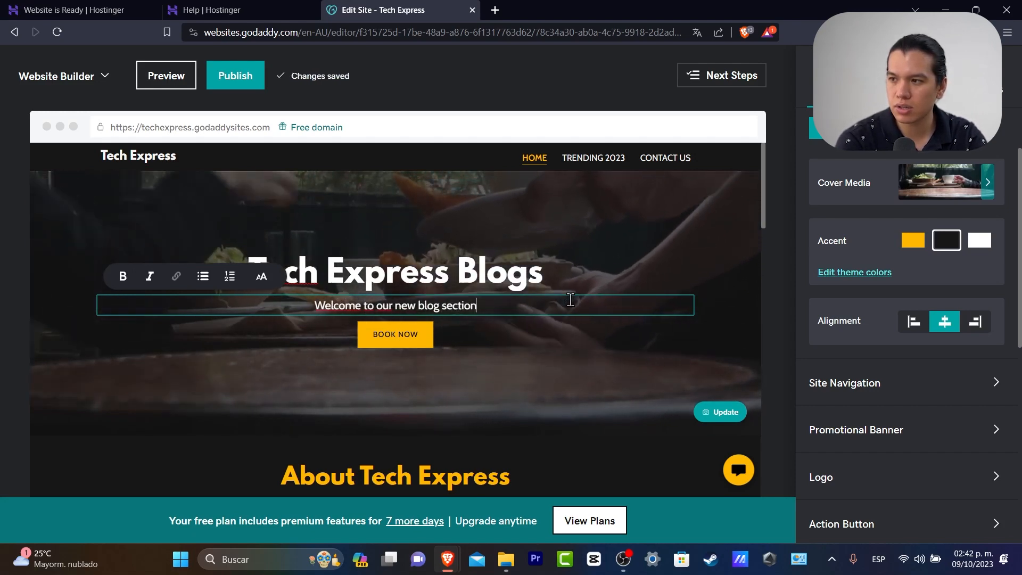
type(" of Tech Exp")
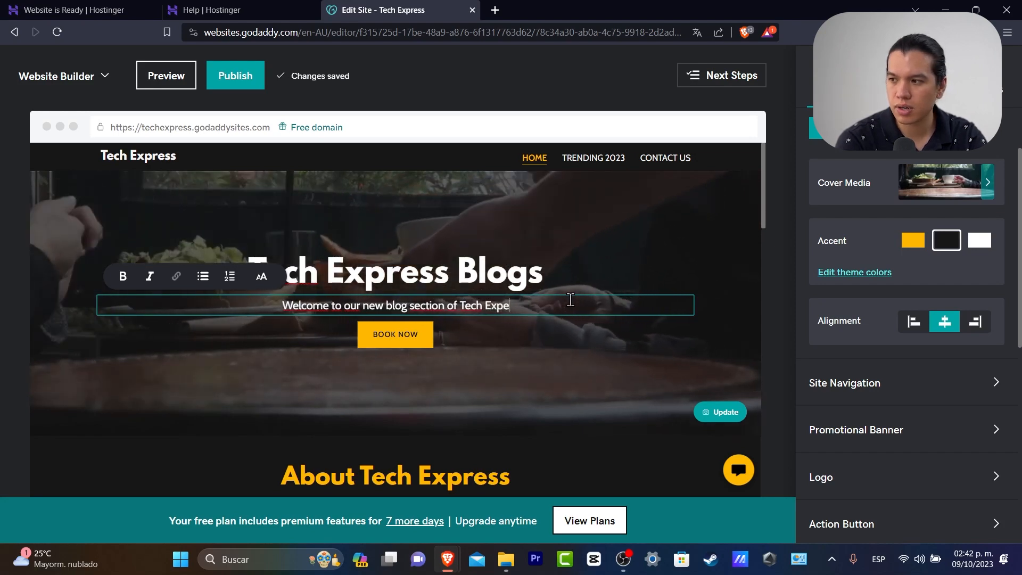
type("ress Videos, ")
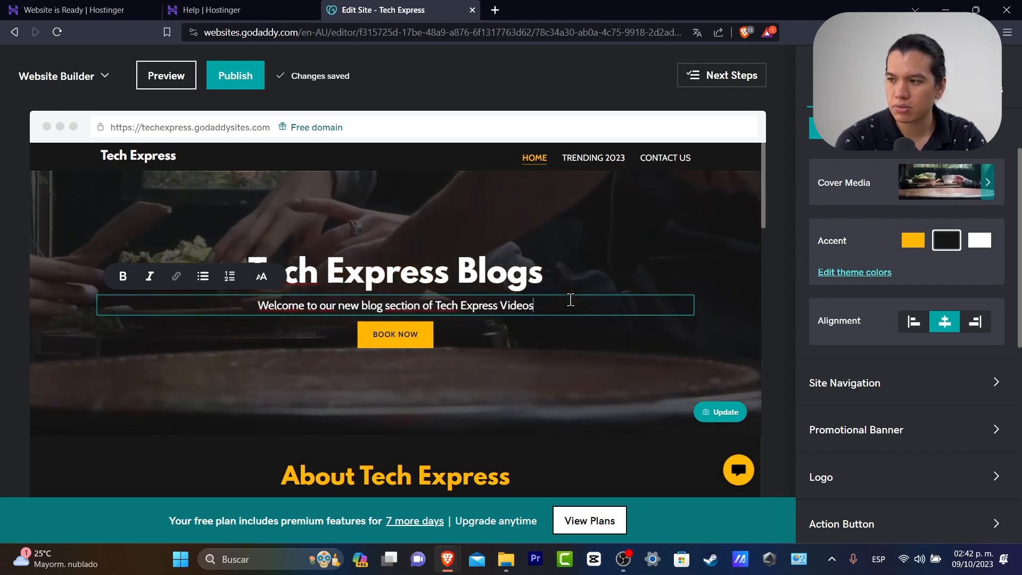
type("you camn check out our latest Youtube videos here:")
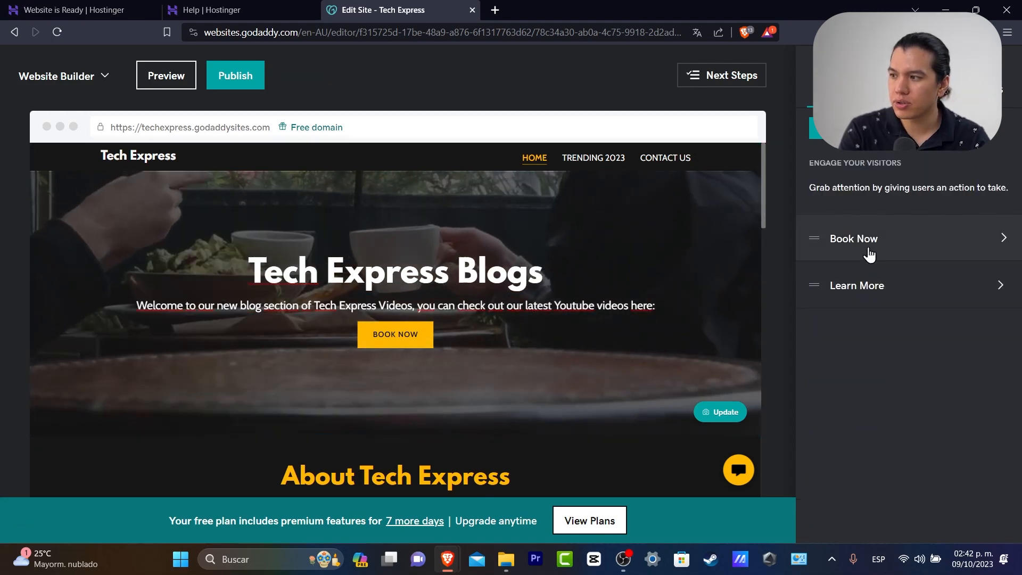
Rename the hero's Book Now button to 'Watch now'
left_click(869, 251)
triple_click(880, 265)
type("W")
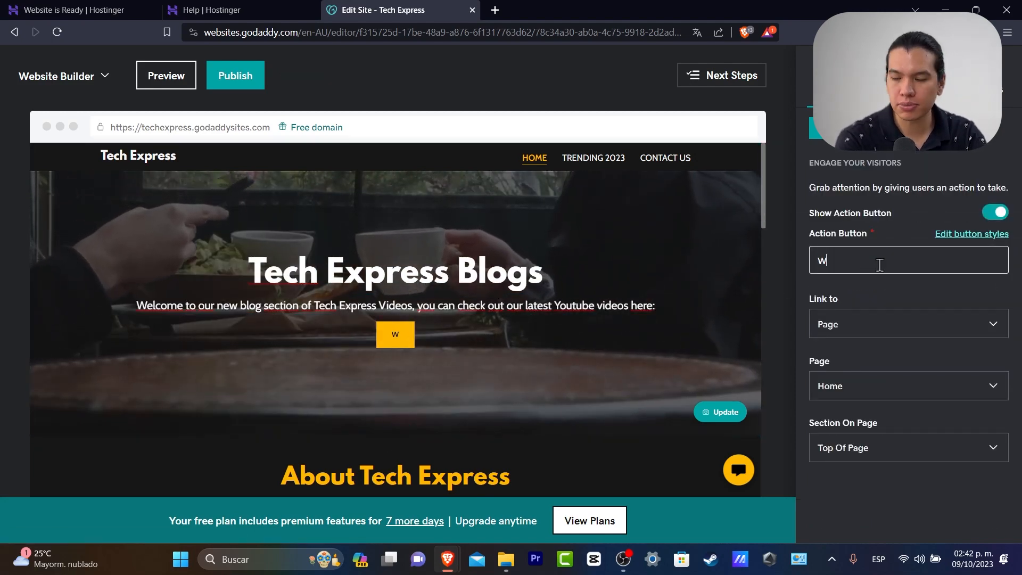
type("tach")
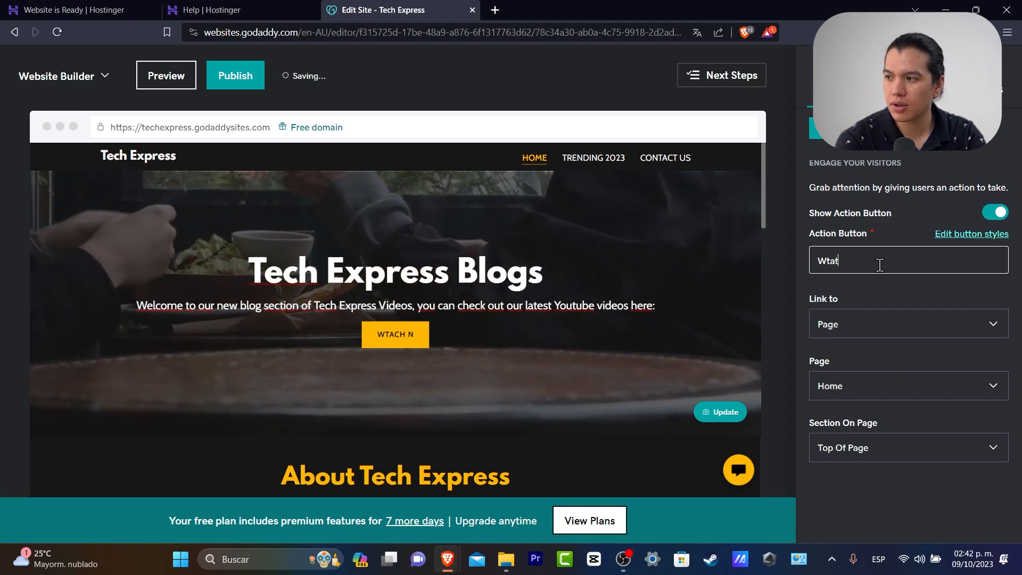
key("BackSpace")
key("BackSpace")
key("BackSpace")
type("atch now")
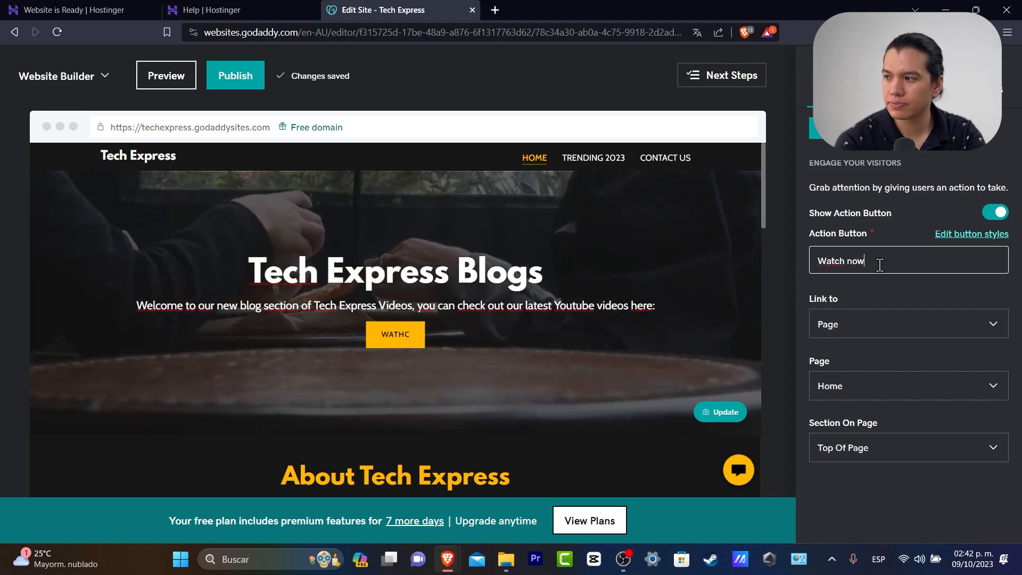
Link the button to the Tech Express YouTube channel's website URL
left_click(904, 397)
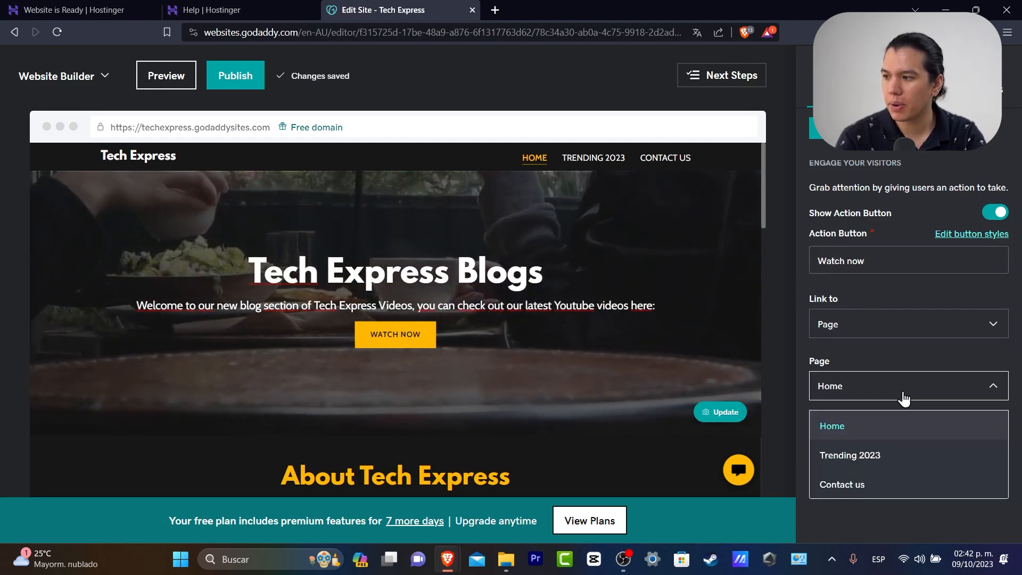
left_click(885, 324)
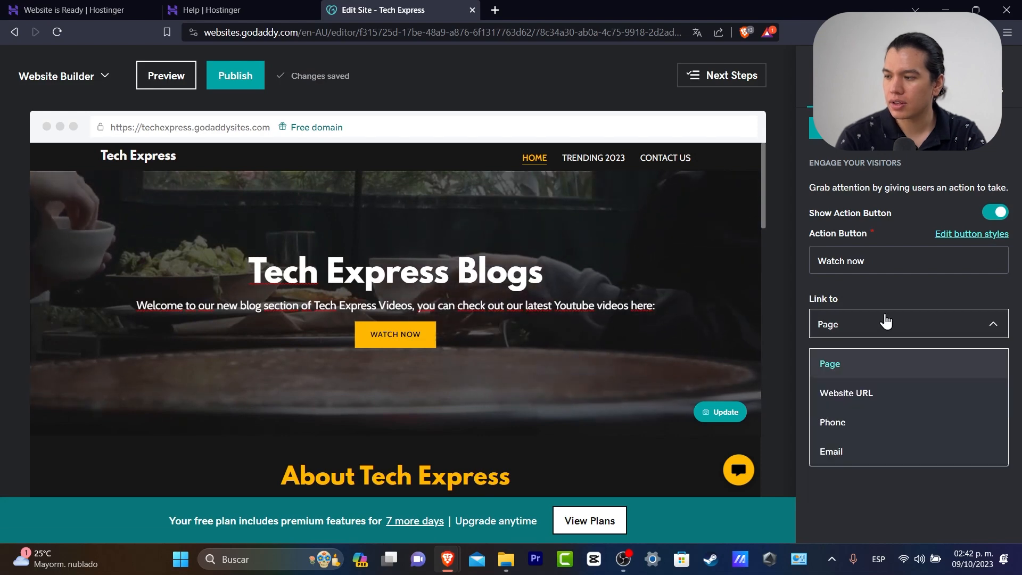
left_click(905, 393)
left_click(911, 394)
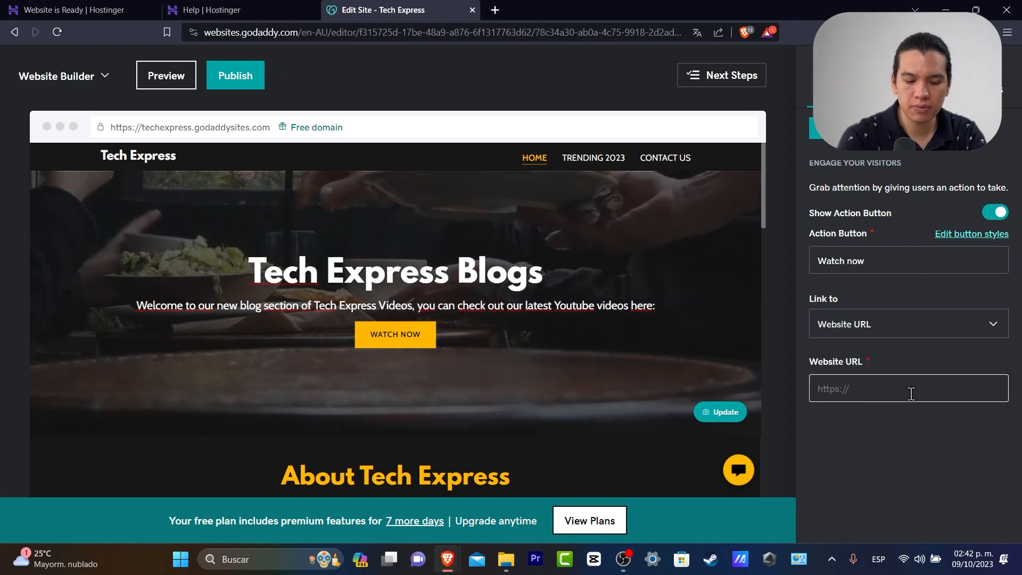
type("www.youtube.com/")
triple_click(881, 389)
type("https://www.youtube.com/@tech.express")
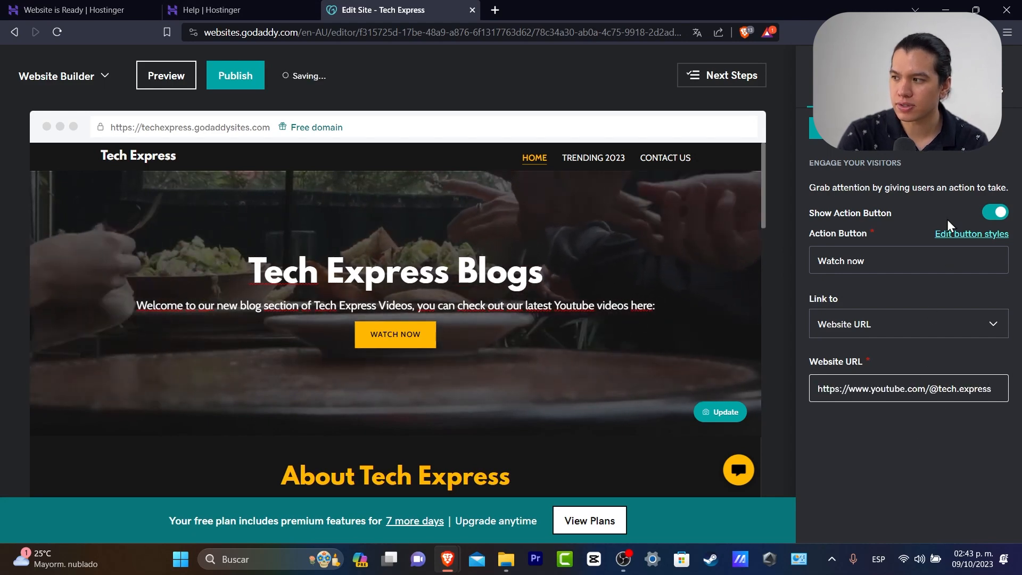
left_click(837, 129)
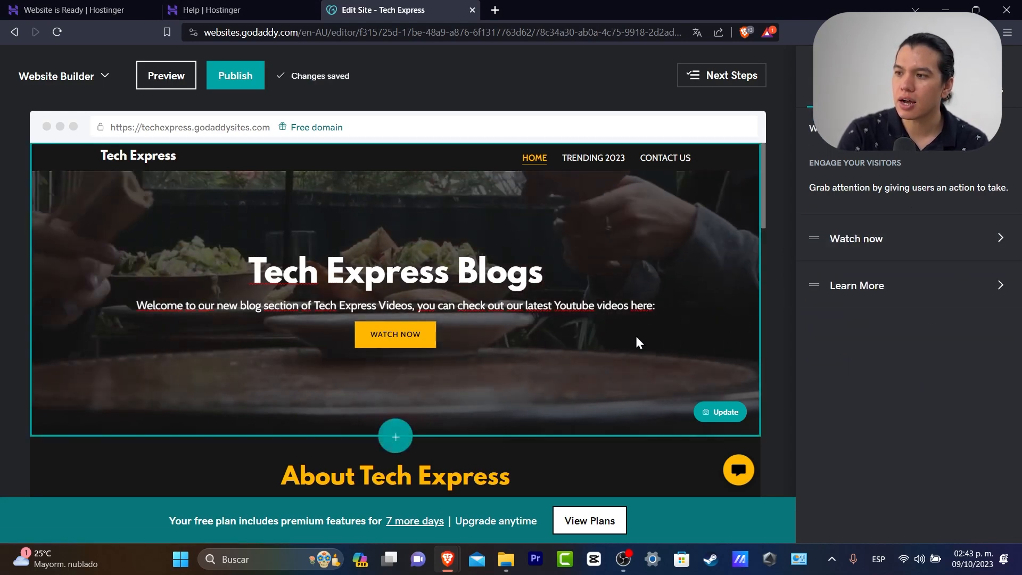
Swap the Our Philosophy surfer photo for a video camera stock photo found by searching 'video'
scroll(637, 342, "down", 2)
scroll(448, 342, "down", 2)
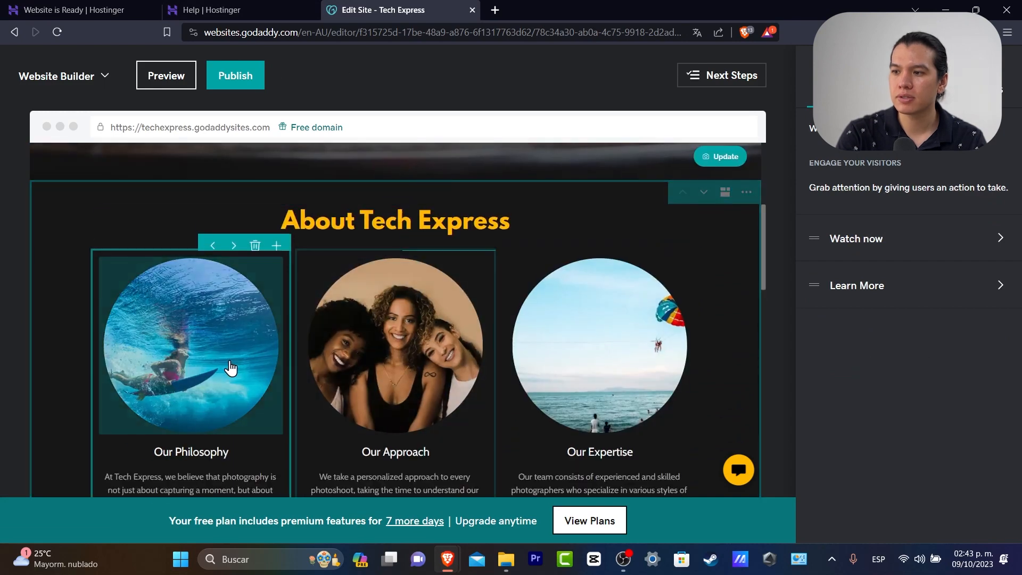
left_click(279, 379)
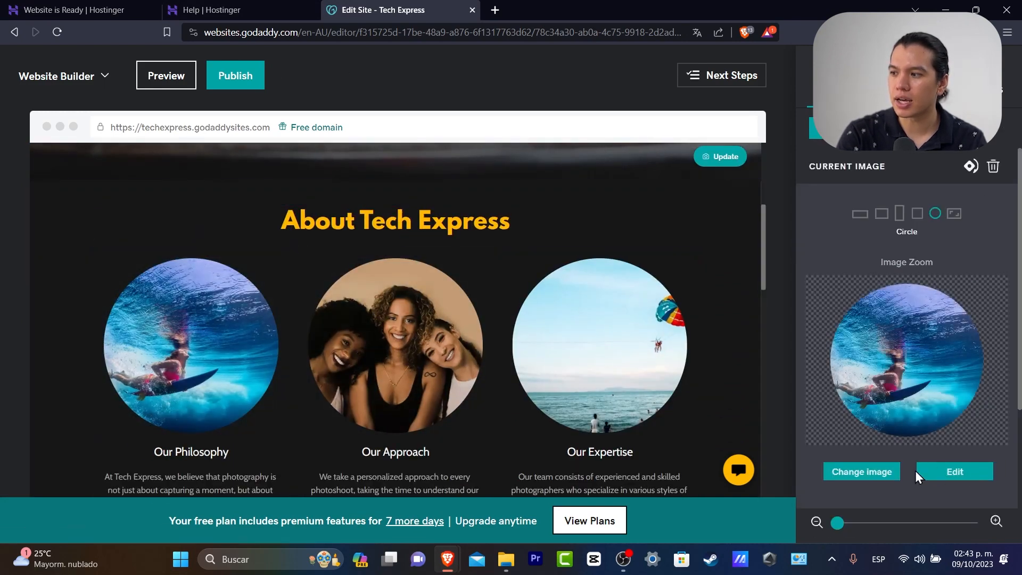
left_click(862, 472)
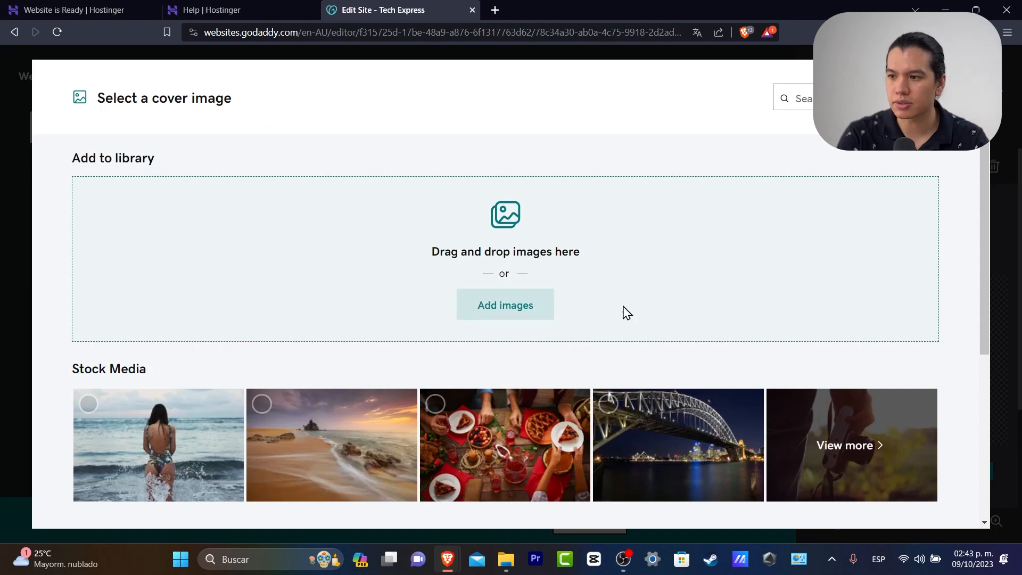
scroll(638, 315, "down", 5)
scroll(717, 352, "up", 5)
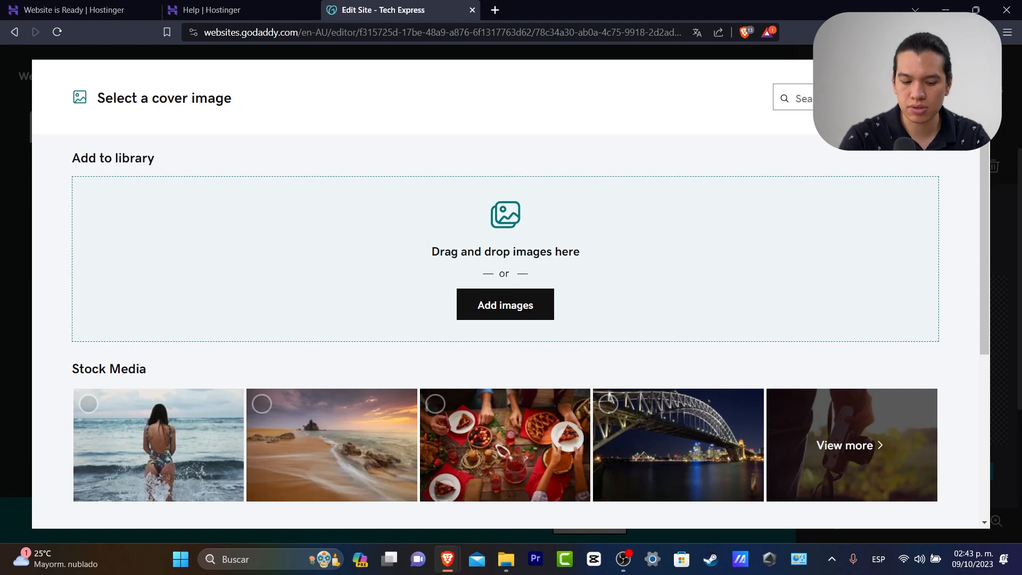
type("video")
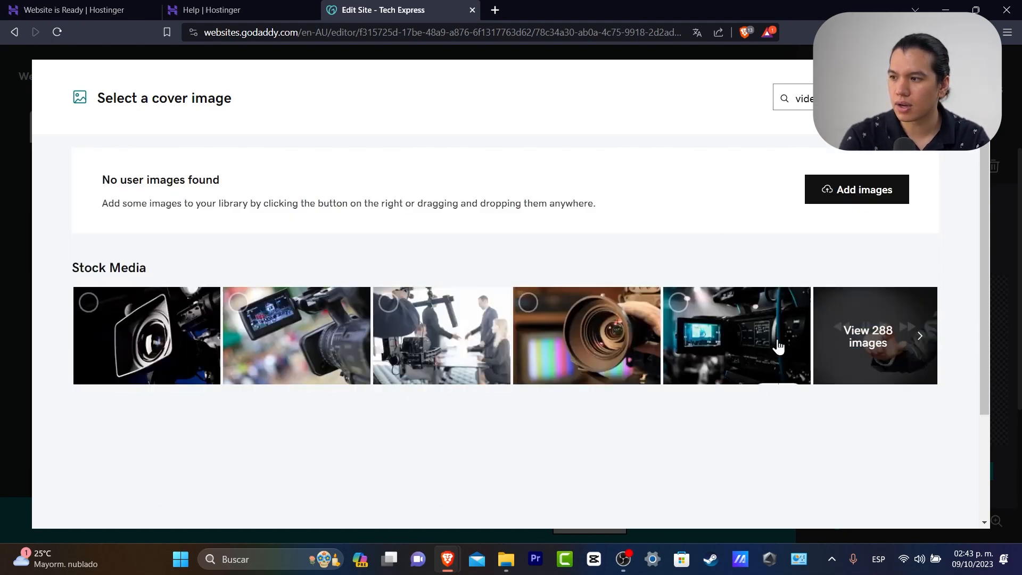
left_click(679, 303)
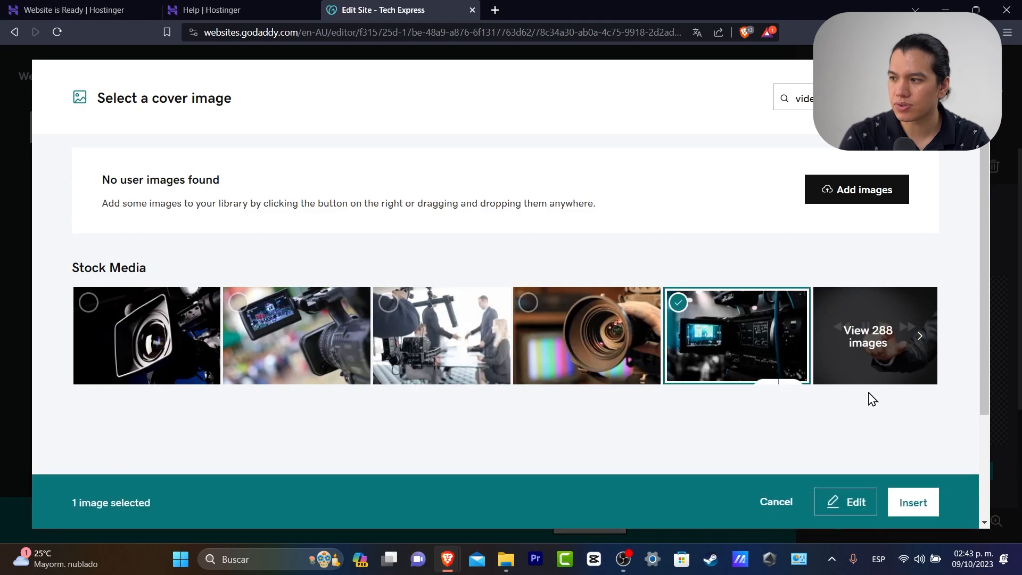
left_click(914, 502)
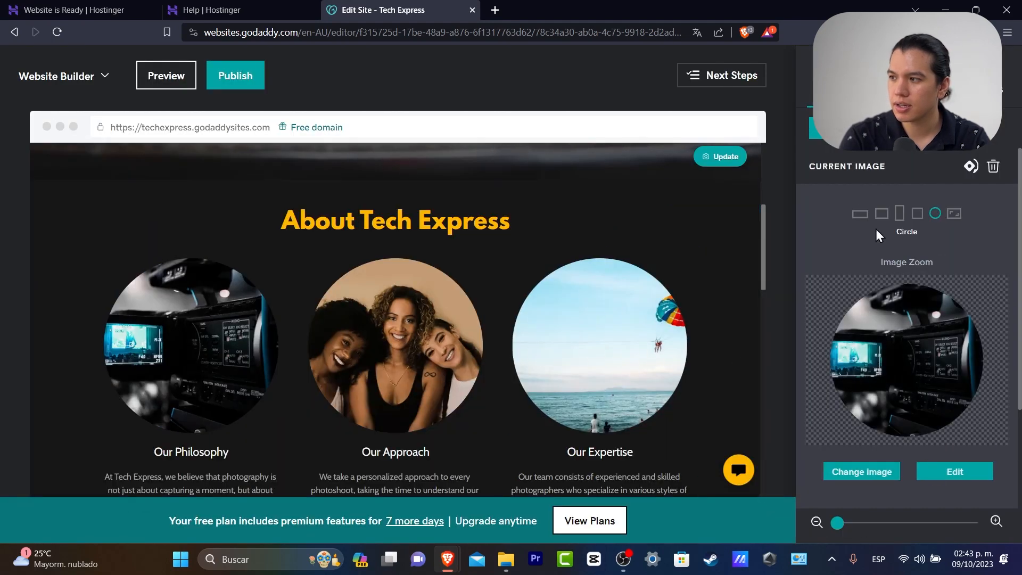
left_click(382, 365)
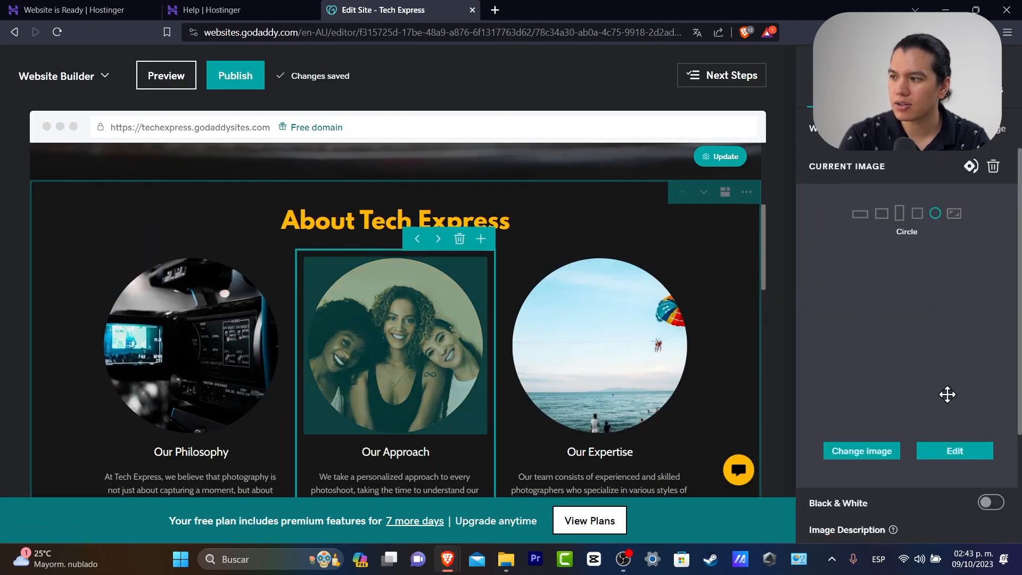
Insert an 'e commerce' stock photo of a tablet and card into the Our Approach circle
left_click(862, 471)
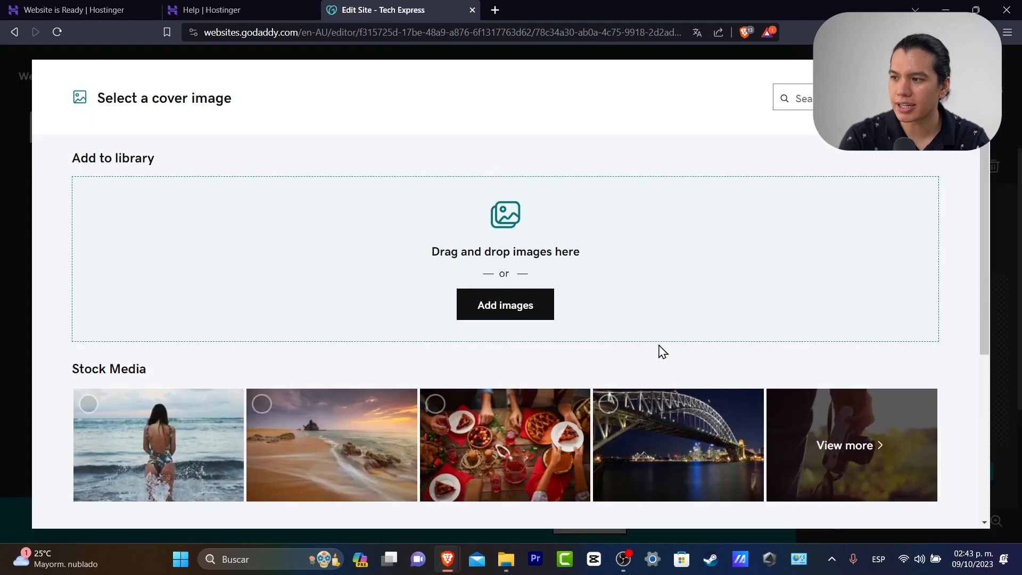
left_click(533, 298)
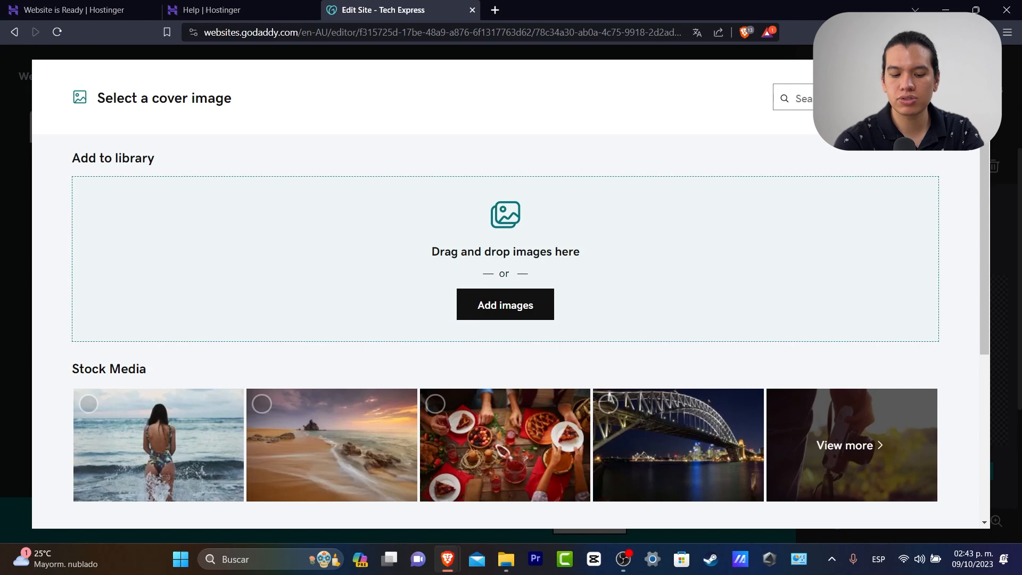
type("vide")
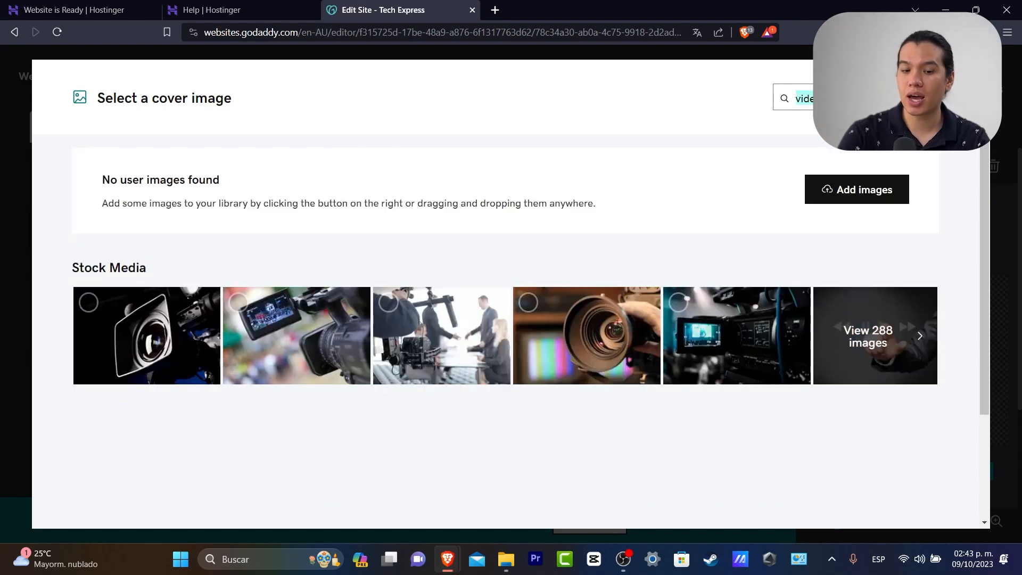
type("oontent")
key("BackSpace")
key("BackSpace")
key("BackSpace")
key("BackSpace")
key("BackSpace")
key("BackSpace")
key("BackSpace")
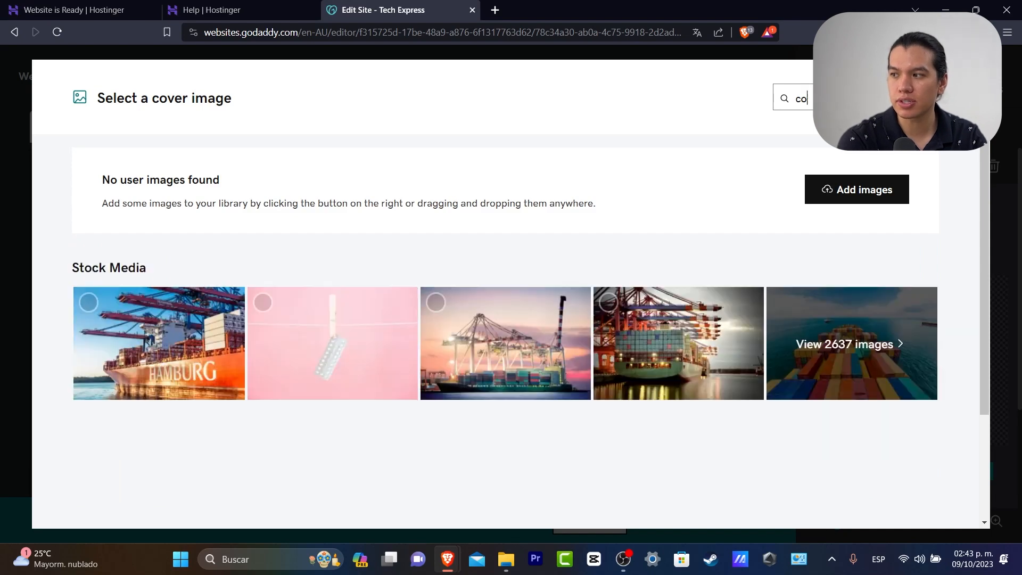
type("e commerce")
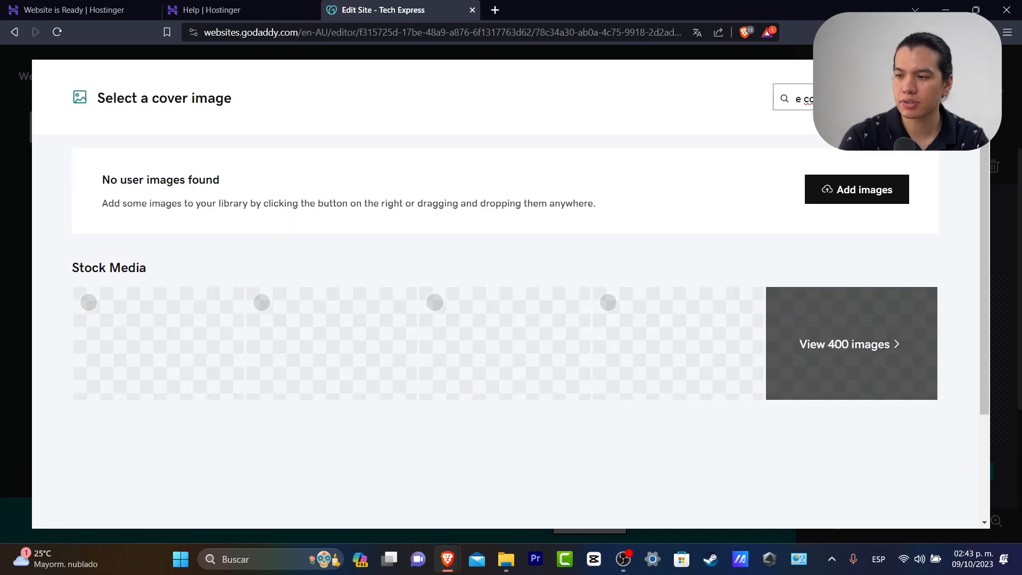
left_click(192, 324)
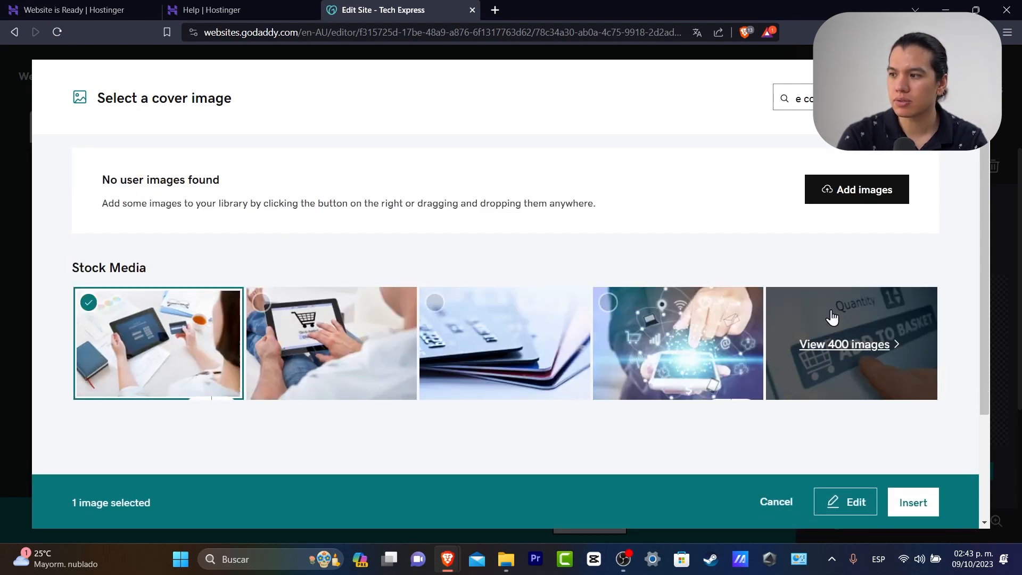
left_click(894, 506)
Insert a 'crypto' stock photo of a pickaxe on a keyboard into the Our Expertise circle
left_click(619, 397)
left_click(886, 455)
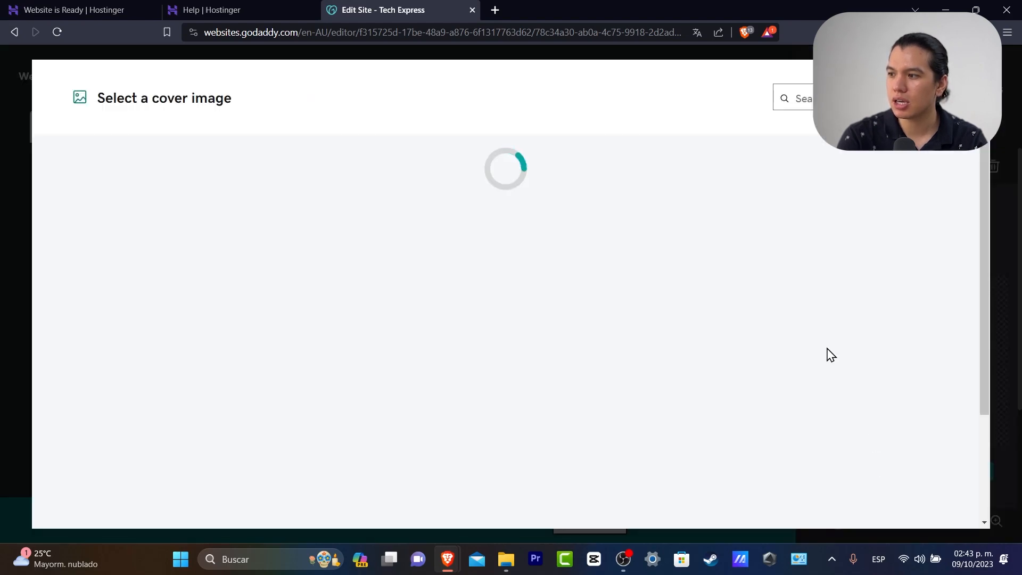
type("crypto")
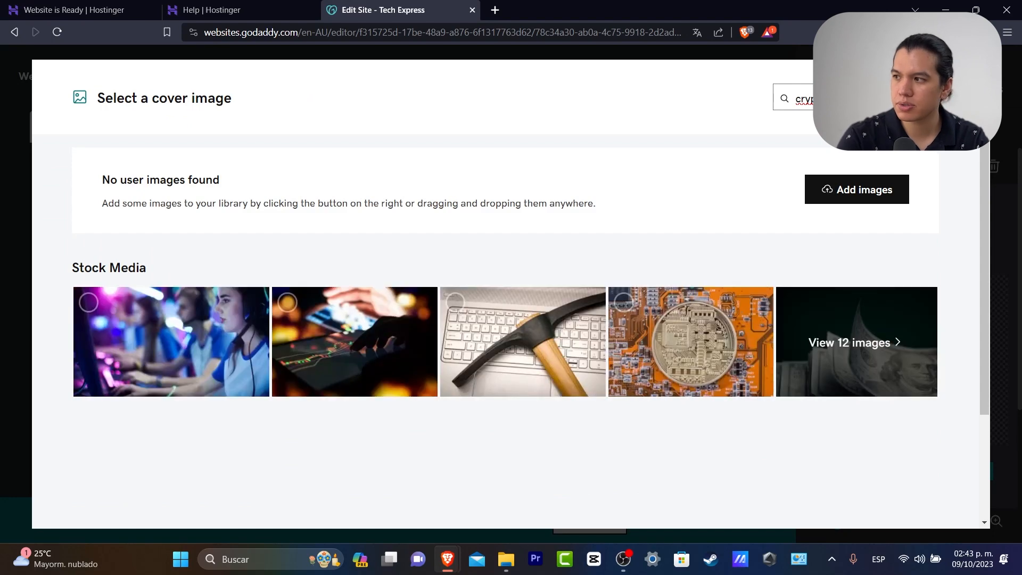
left_click(401, 330)
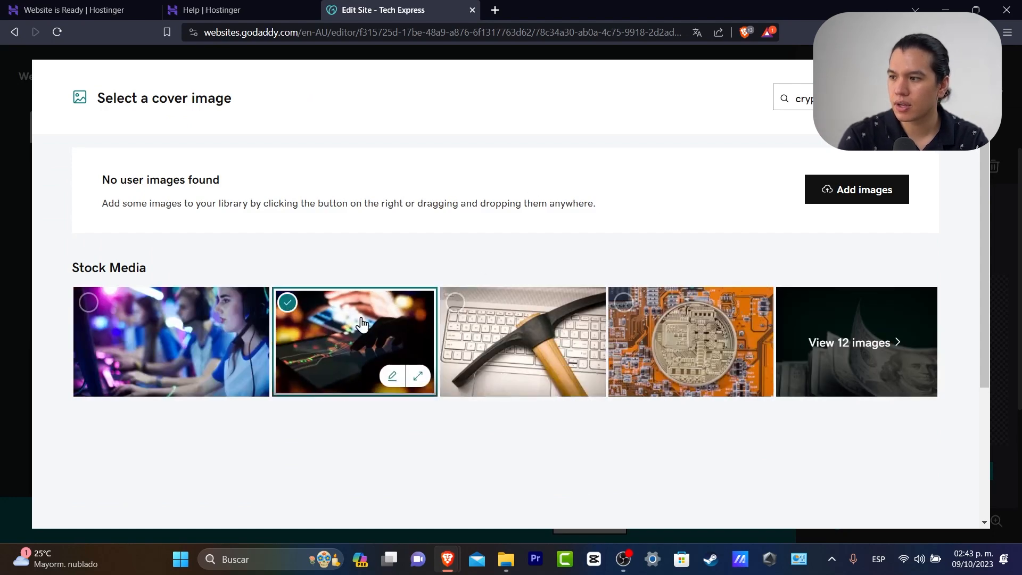
left_click(549, 341)
left_click(914, 502)
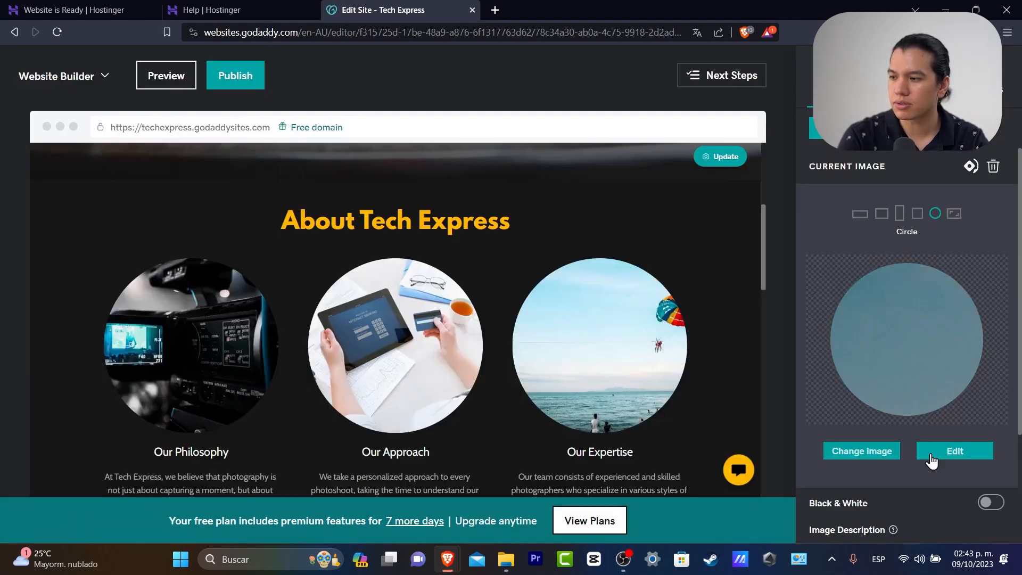
left_click(457, 224)
Delete the old 'About Tech Express' wording and retype the heading as 'Our latest videos'
double_click(457, 224)
double_click(457, 223)
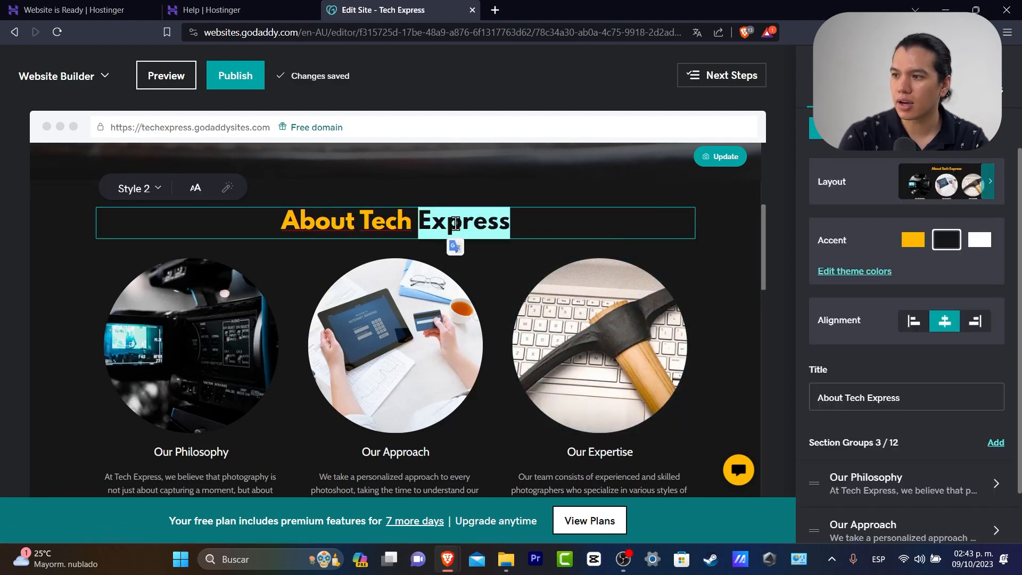
key("BackSpace")
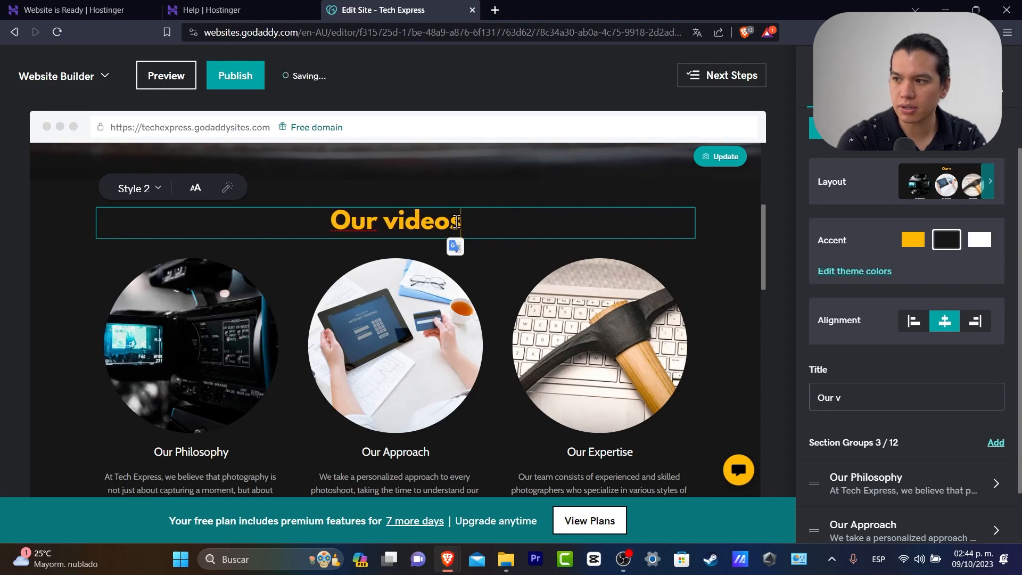
key("BackSpace")
key("BackSpace")
key("BackSpace")
key("BackSpace")
key("BackSpace")
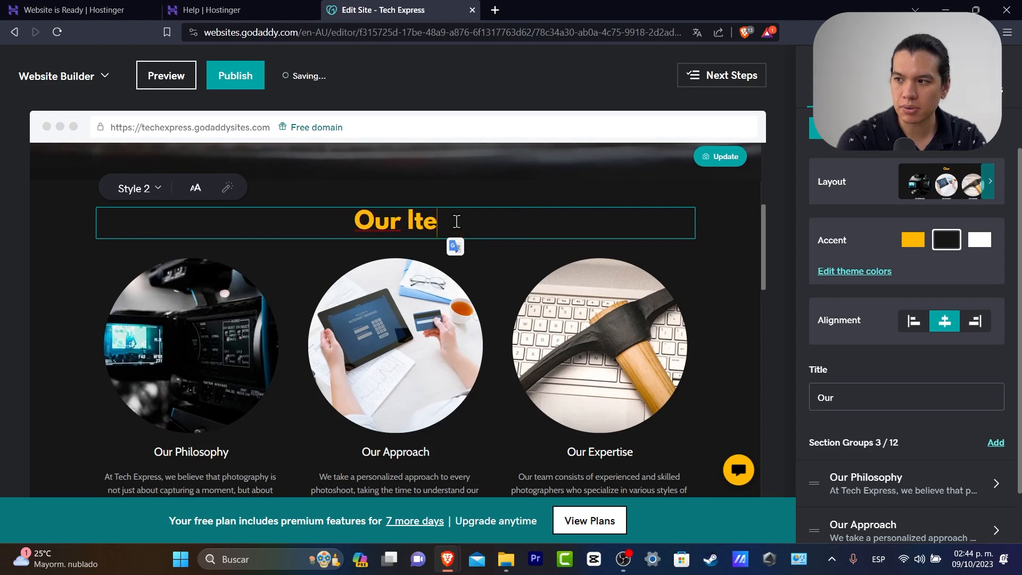
type("s ")
type("os by ")
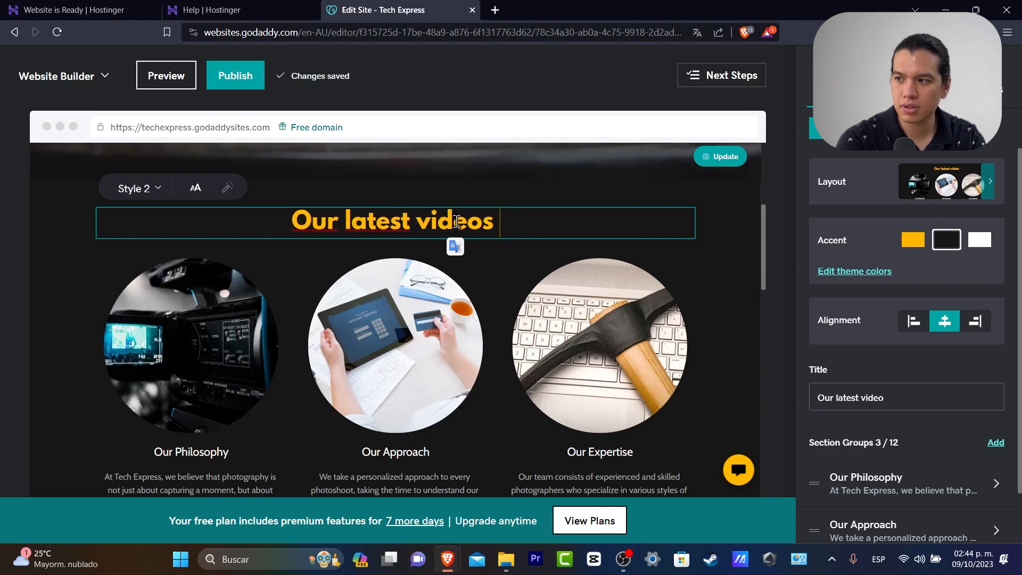
type("catego")
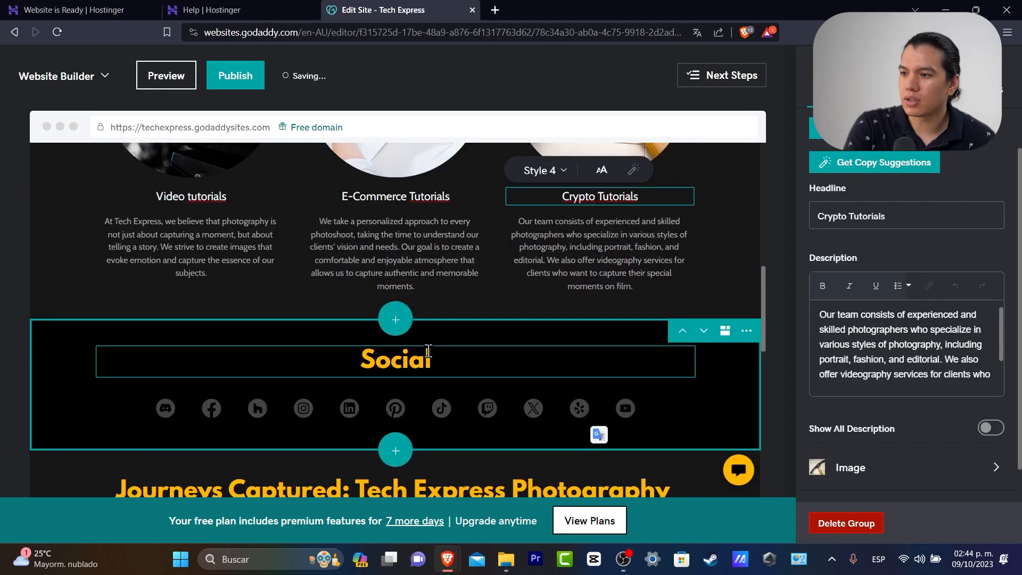
Change the Social heading to 'Socials' and enter the Tech Express Facebook page URL
left_click(444, 357)
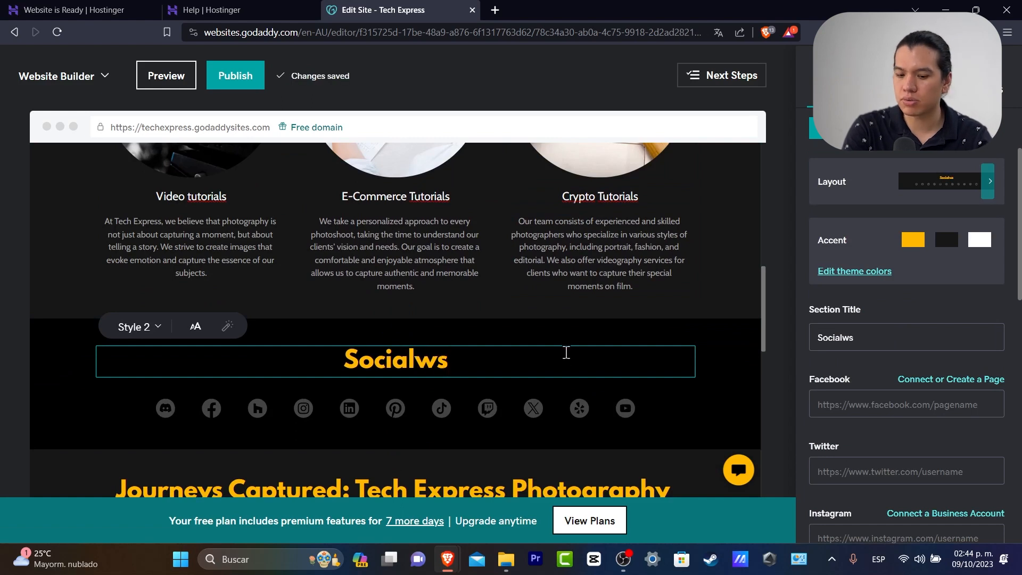
left_click(598, 435)
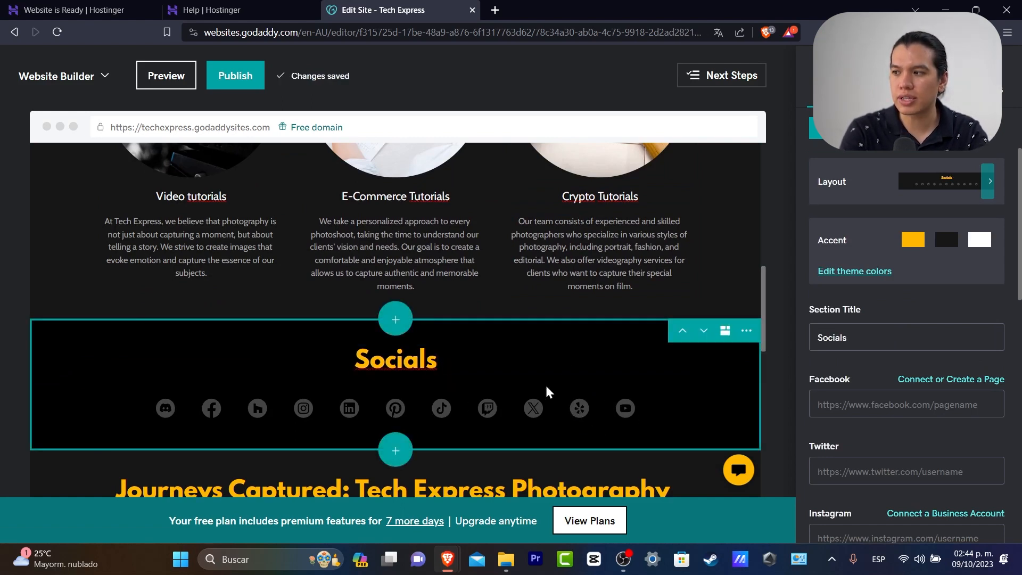
scroll(937, 372, "down", 3)
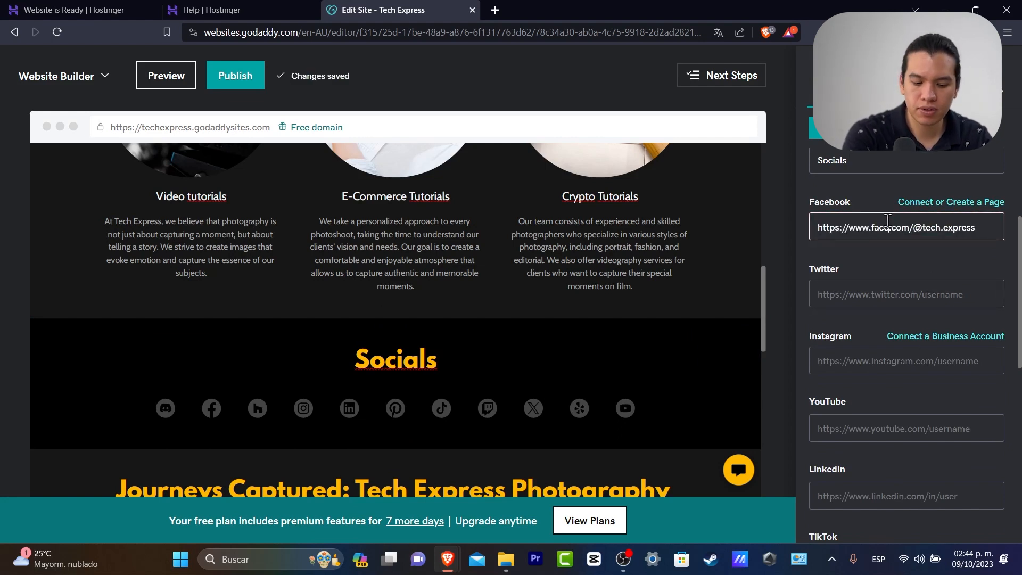
type("k")
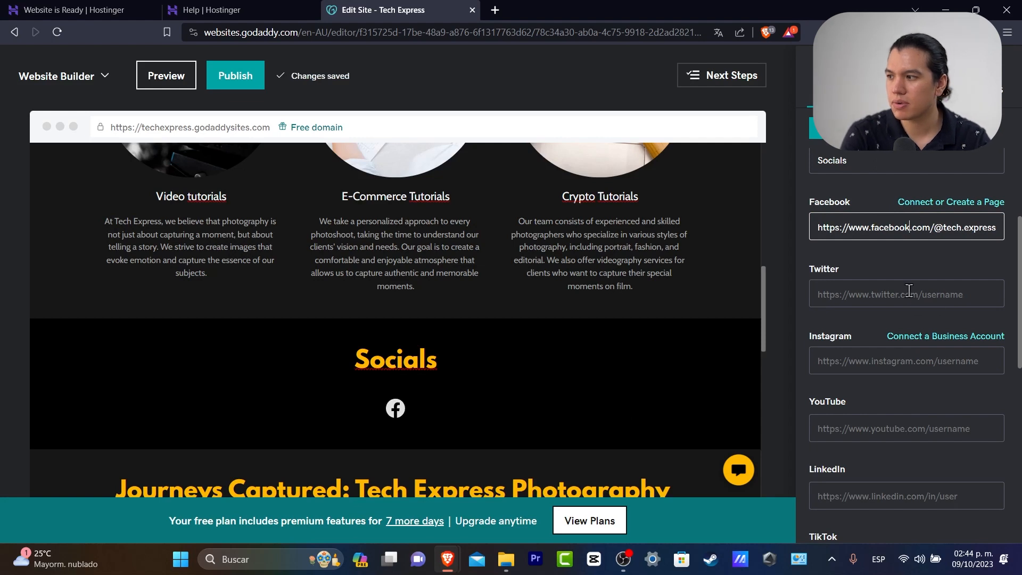
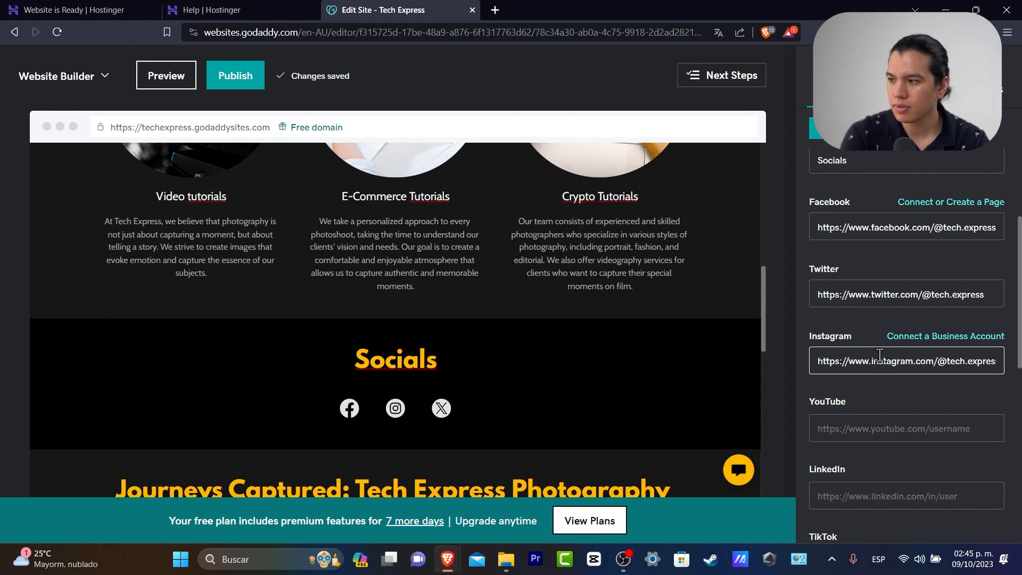
Paste the Tech Express YouTube channel URL into the YouTube field and close the Socials panel
type("https://www.youtube.com/@tech.express")
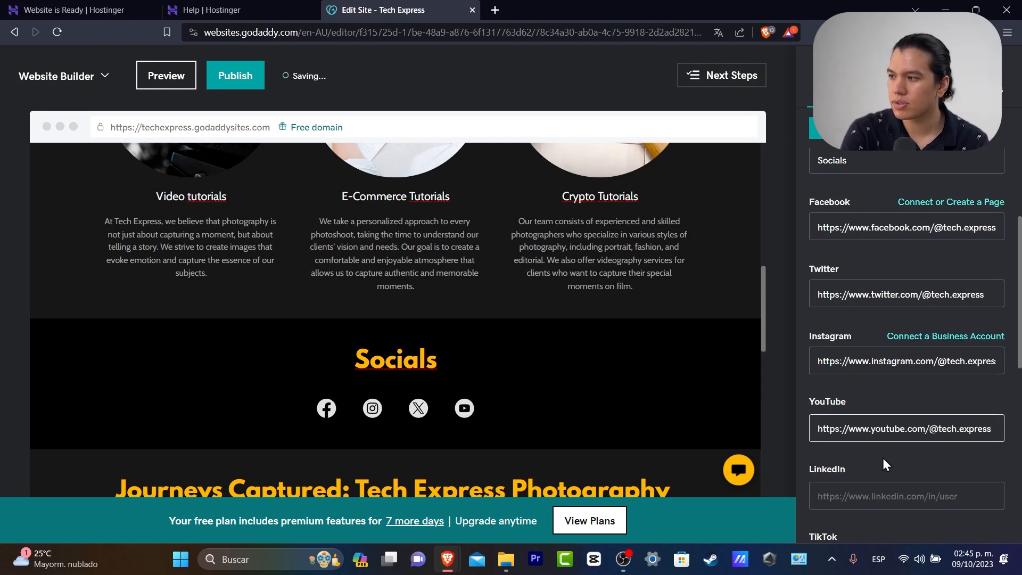
scroll(883, 458, "down", 3)
left_click(866, 130)
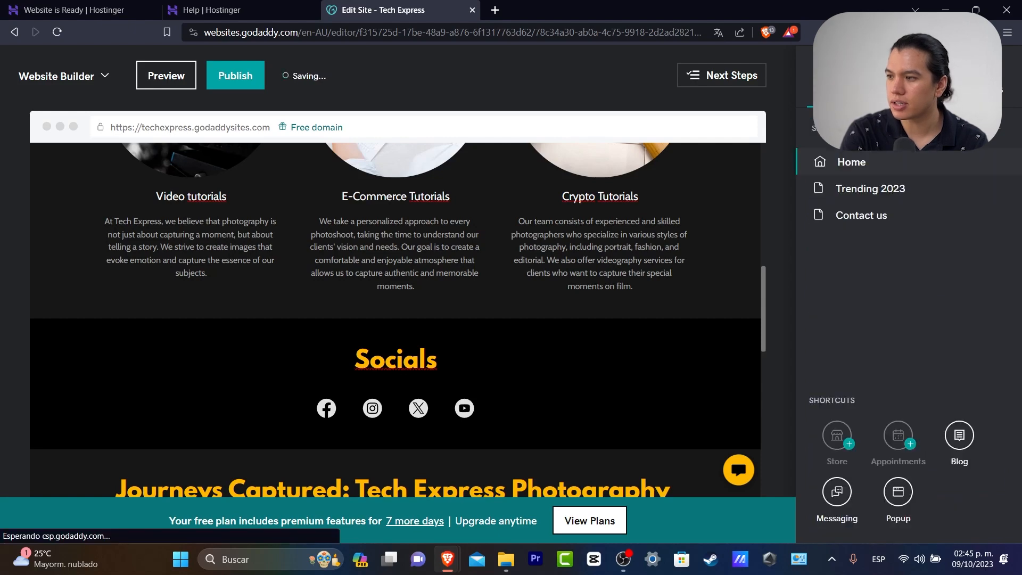
scroll(611, 348, "down", 4)
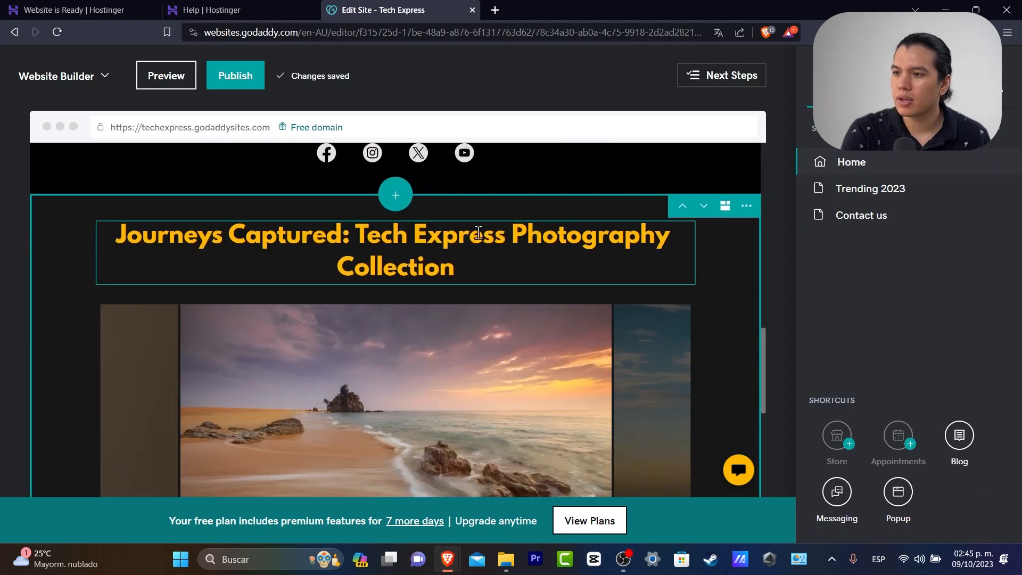
Replace the gallery heading with 'Our Tech Express Journey', correcting the 'Joruney' typo
left_click(463, 255)
left_click_drag(486, 266, 133, 229)
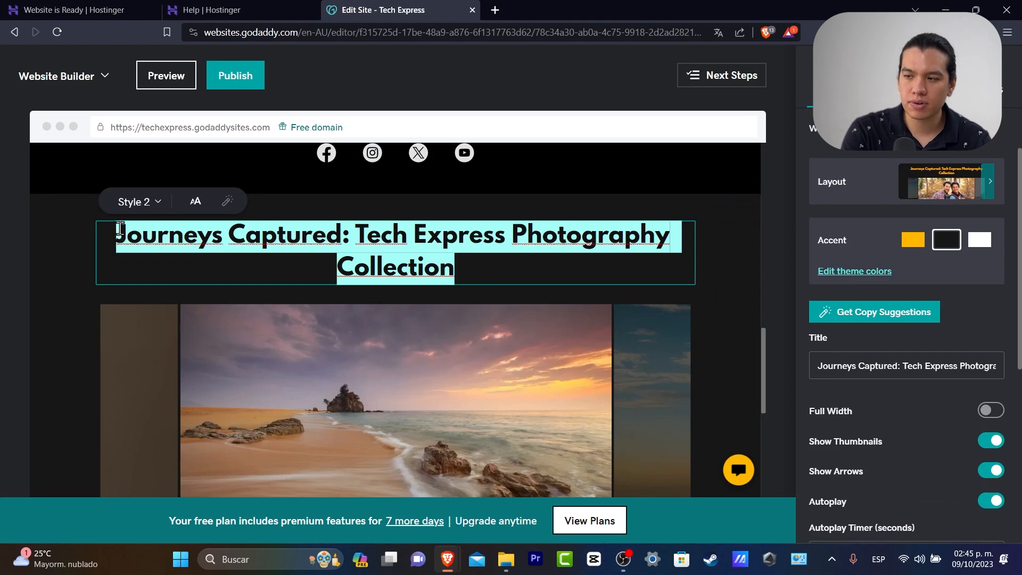
type("Our Tech ")
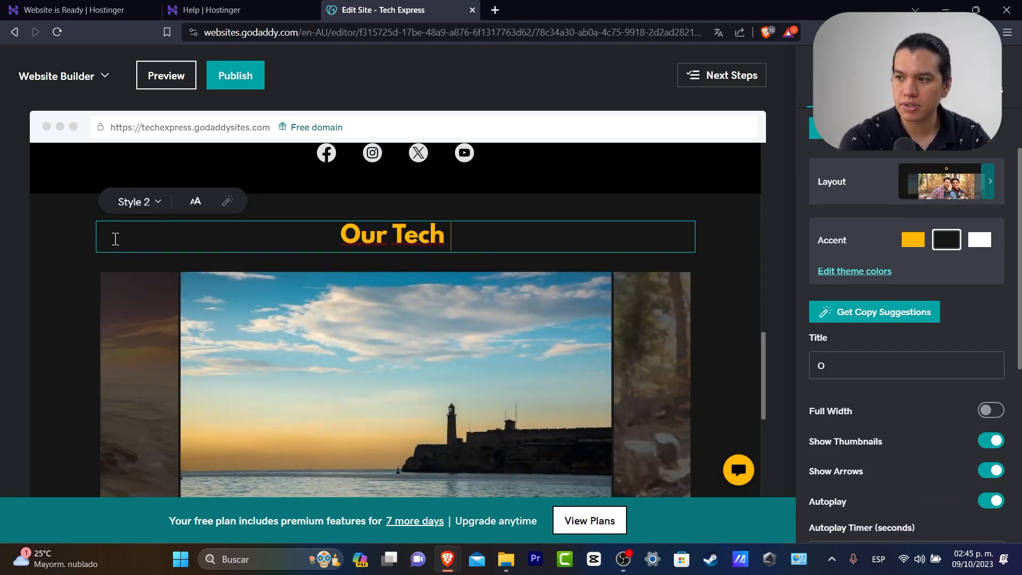
type("Express Joruney")
key("BackSpace")
key("BackSpace")
key("BackSpace")
key("BackSpace")
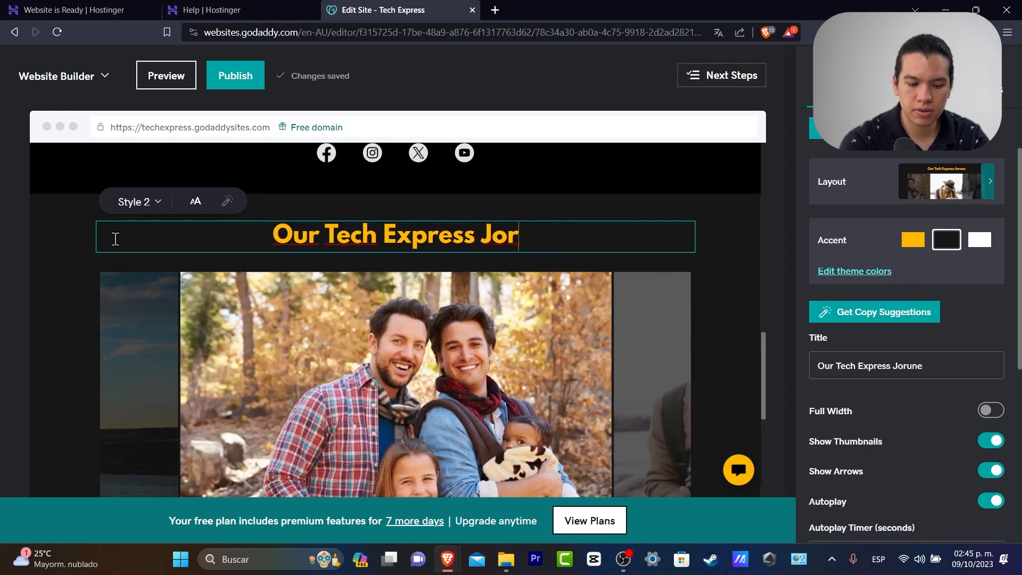
type("urney")
scroll(364, 383, "down", 5)
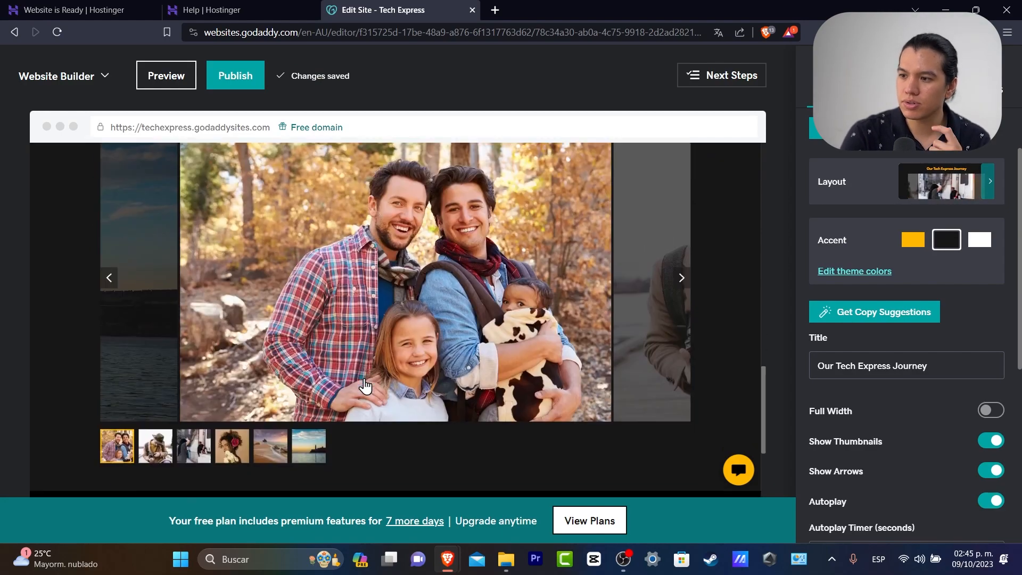
scroll(492, 392, "down", 1)
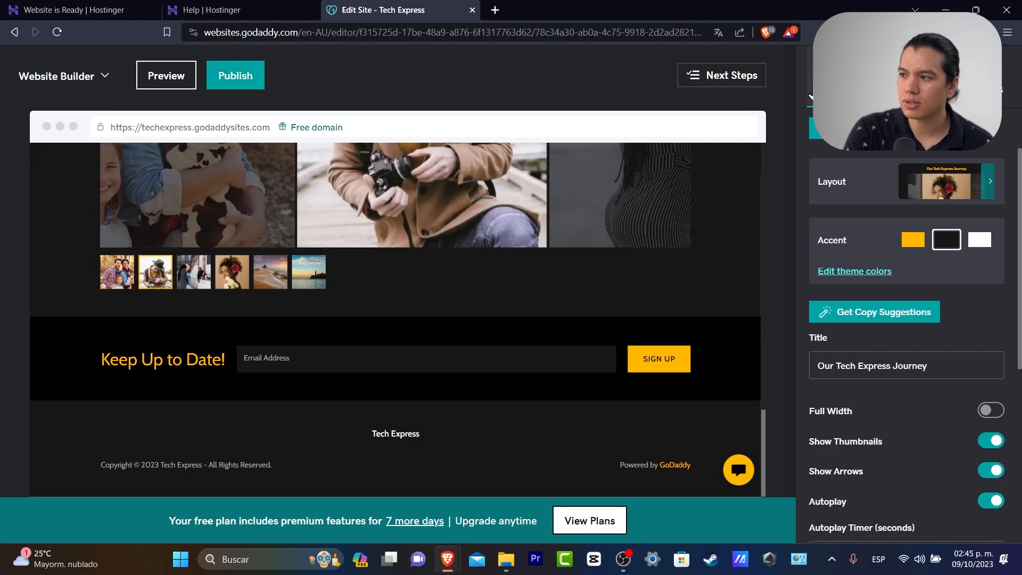
left_click(832, 85)
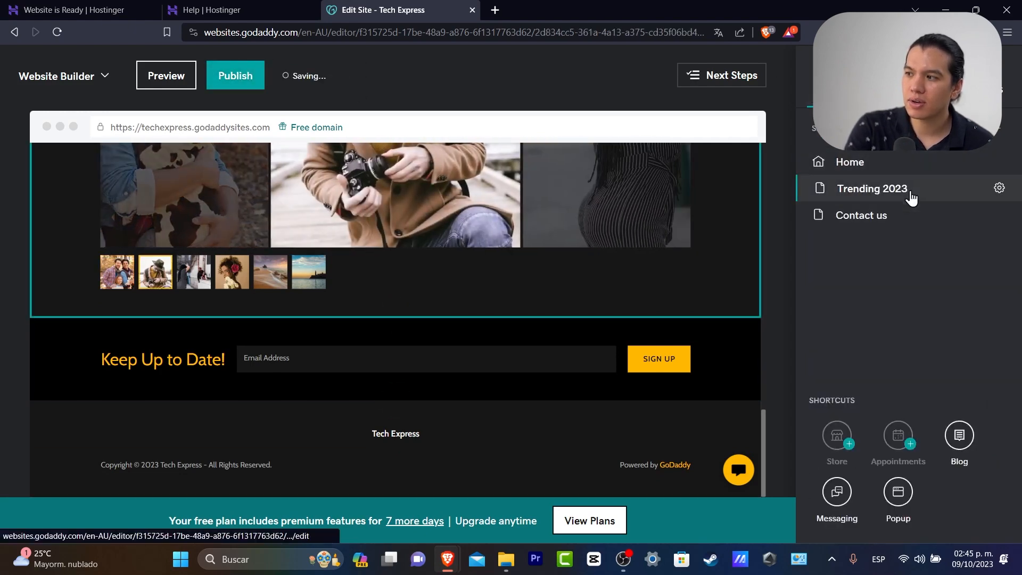
On Trending 2023, cancel Add New Item and start writing in the empty My Blog section
left_click(911, 197)
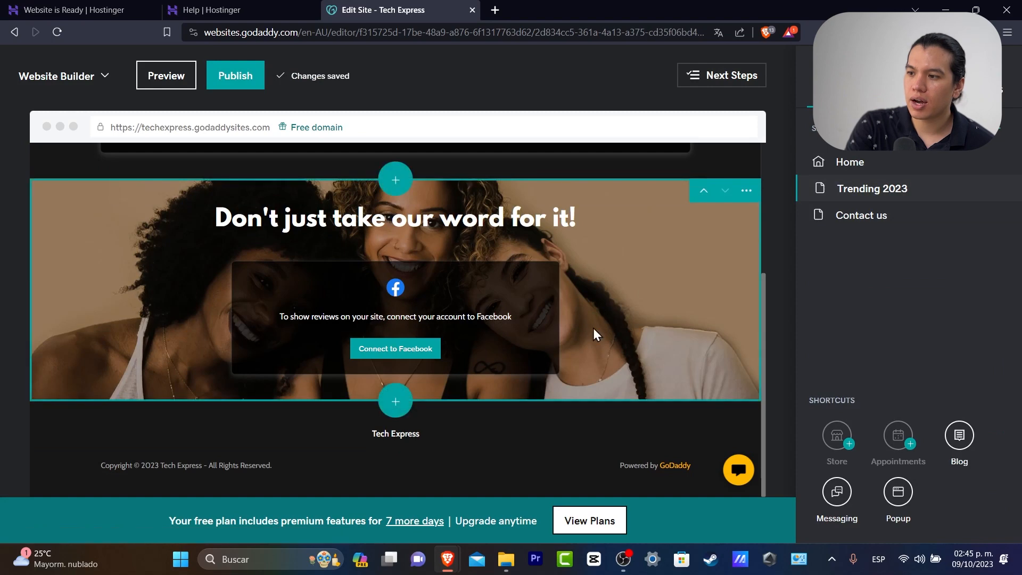
scroll(564, 241, "up", 4)
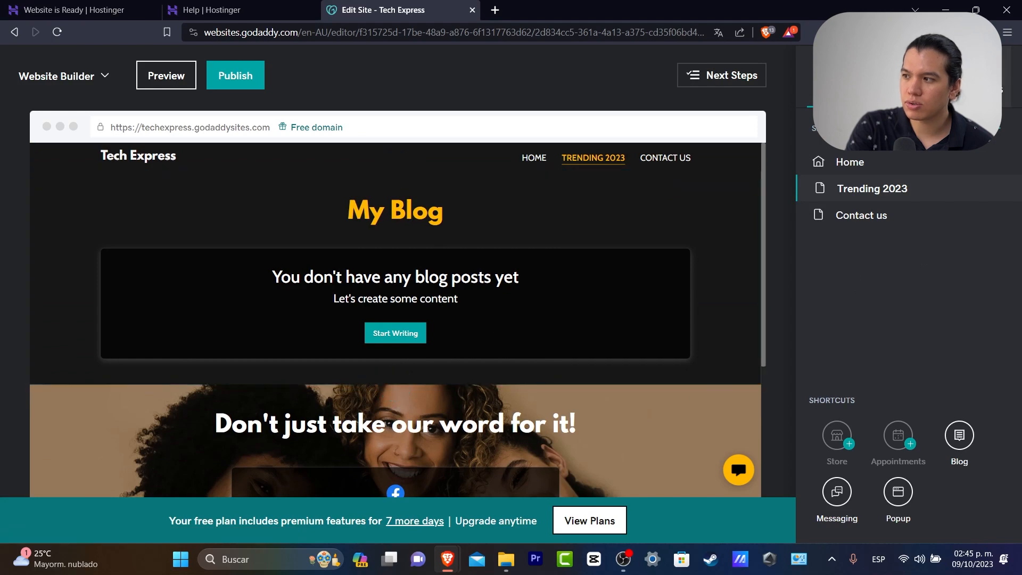
left_click(999, 128)
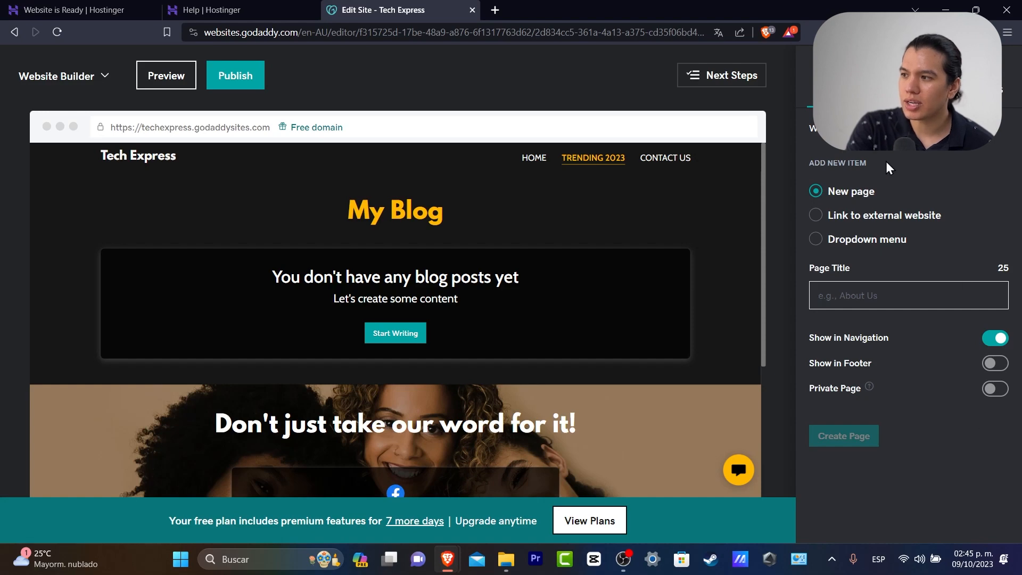
left_click(826, 129)
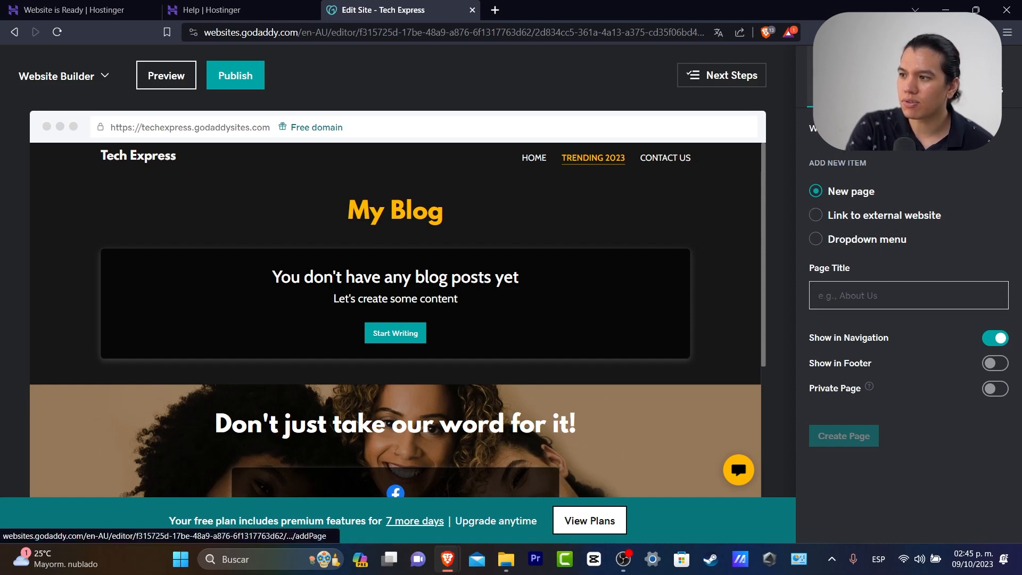
left_click(416, 334)
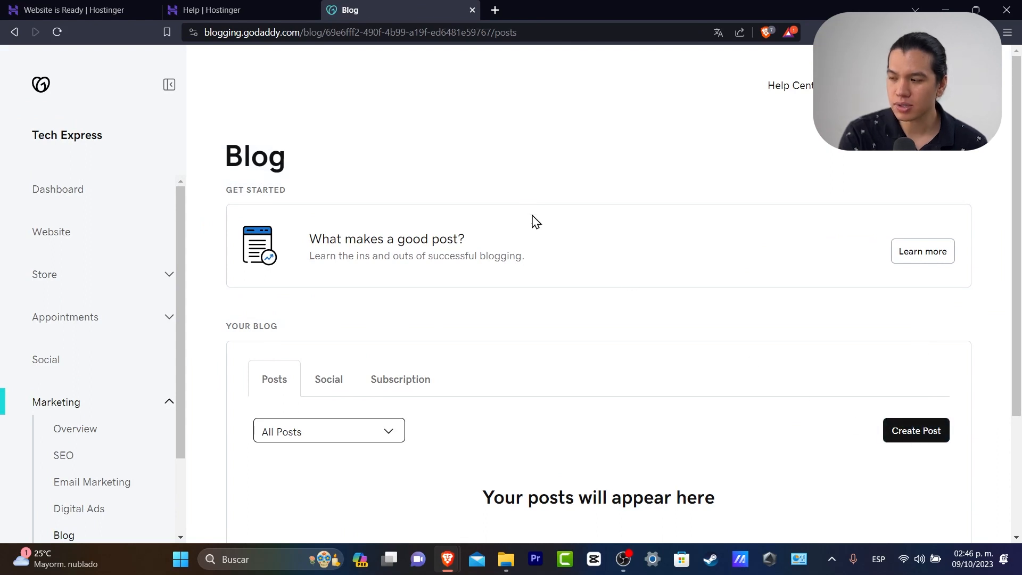
Create a new blog post titled 'Top 10 best website builder'
left_click(916, 430)
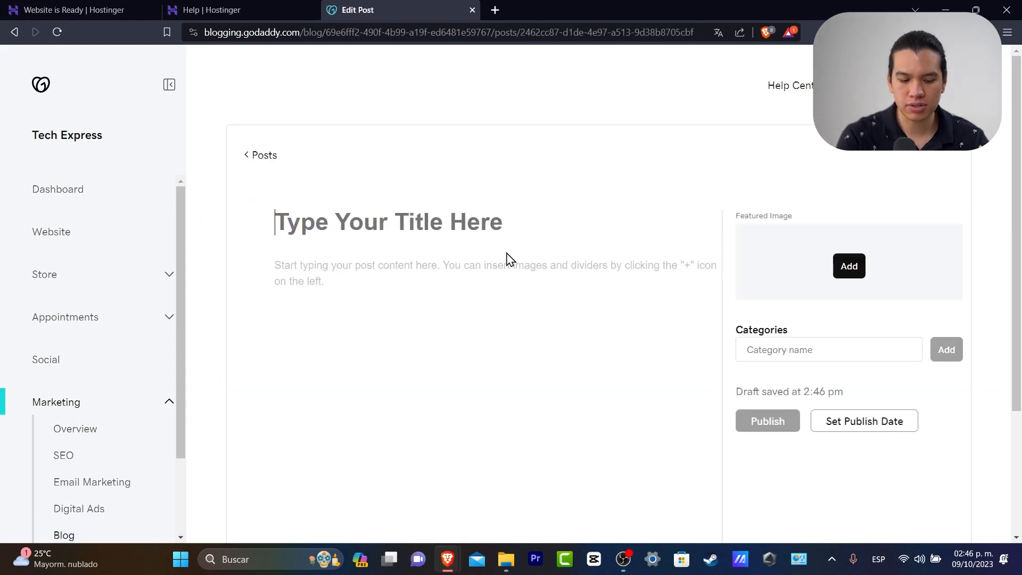
type("T")
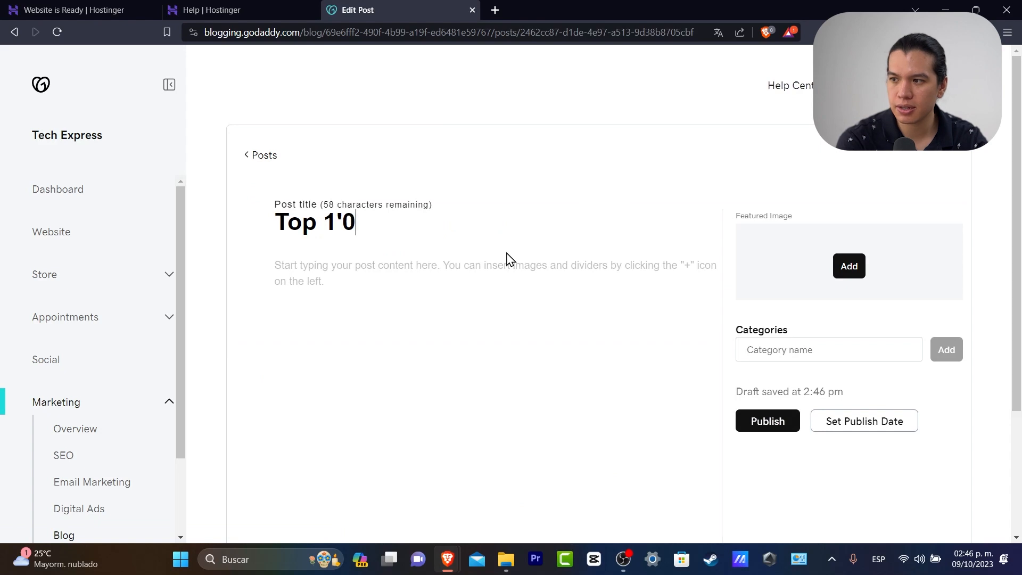
type("op 10 ber")
key("BackSpace")
type("st wens")
key("BackSpace")
key("BackSpace")
type("bsi")
key("BackSpace")
type("site w")
key("BackSpace")
type("buidl")
key("BackSpace")
key("BackSpace")
type("lder")
Add the body text 'This is a blog about the best website' and publish the post
left_click(527, 287)
type("This is")
key("BackSpace")
key("BackSpace")
type("s is a blog ab")
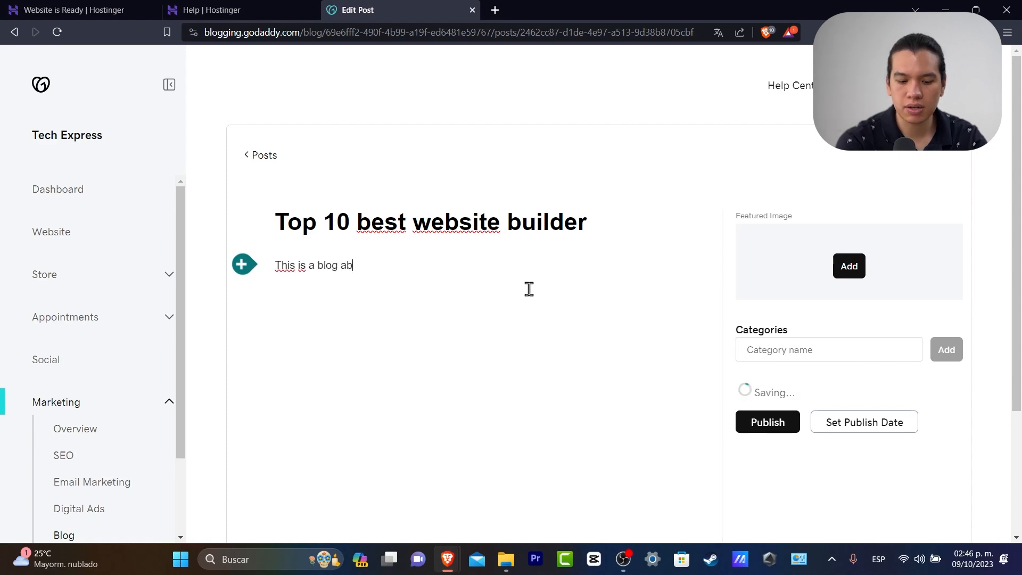
type("out the best website builder in the 2023")
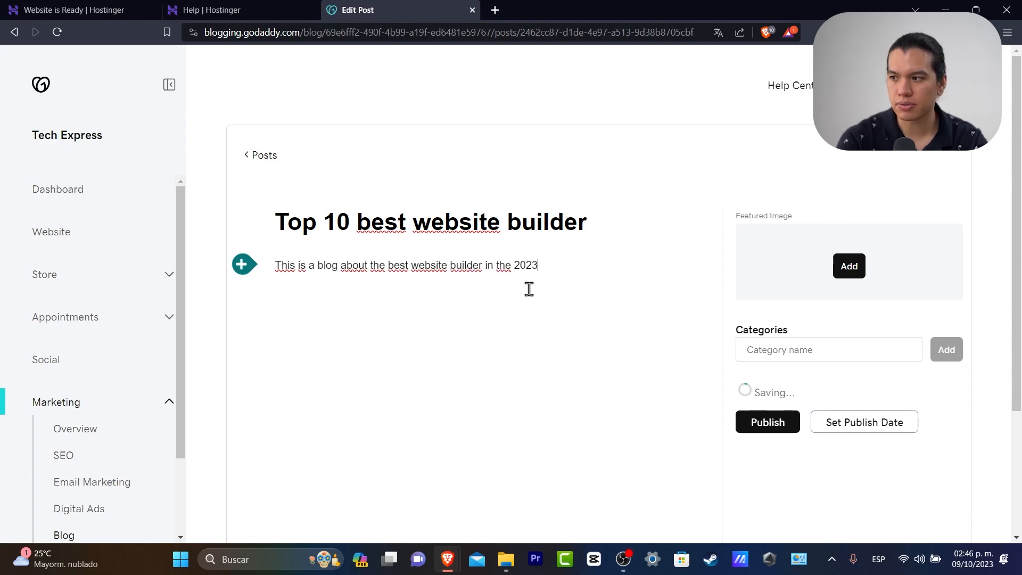
left_click(767, 421)
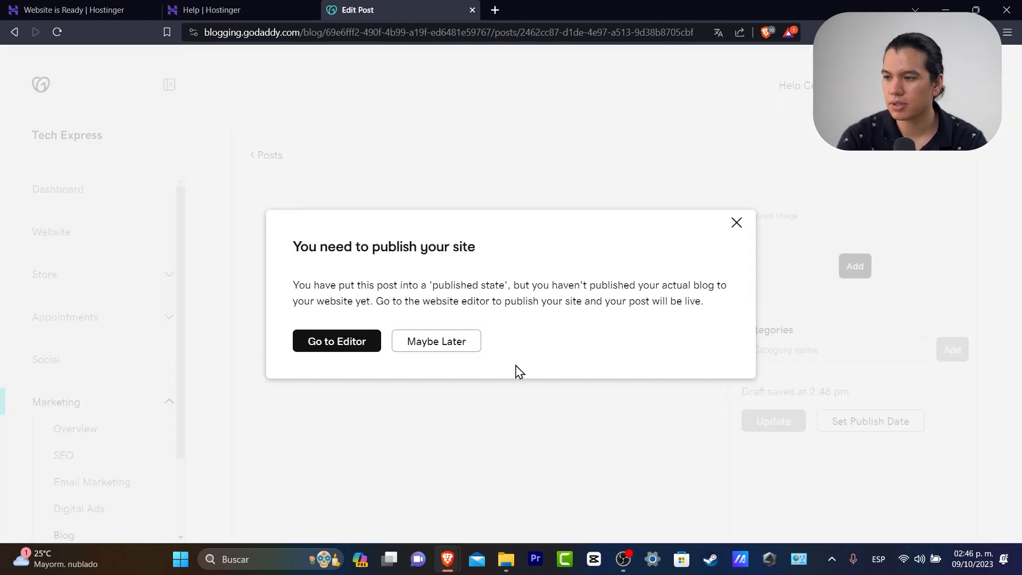
Publish the whole website from the editor and dismiss the site-is-live message
left_click(362, 347)
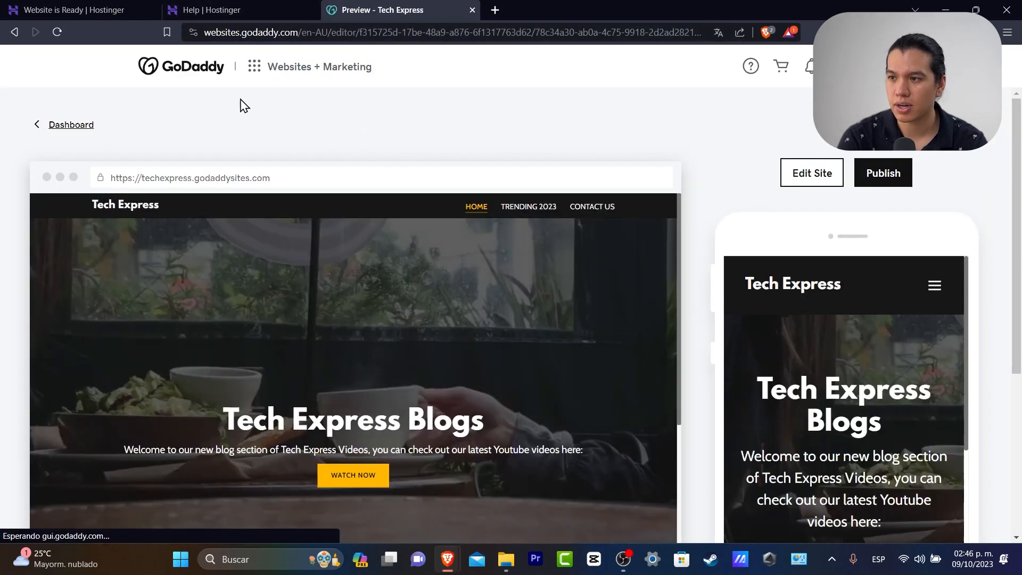
left_click(874, 179)
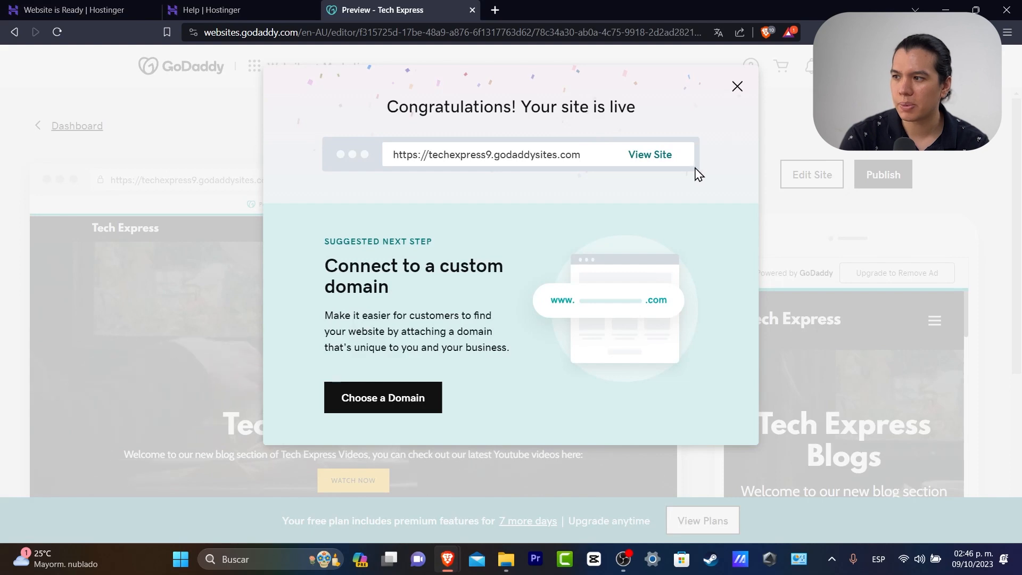
left_click(739, 88)
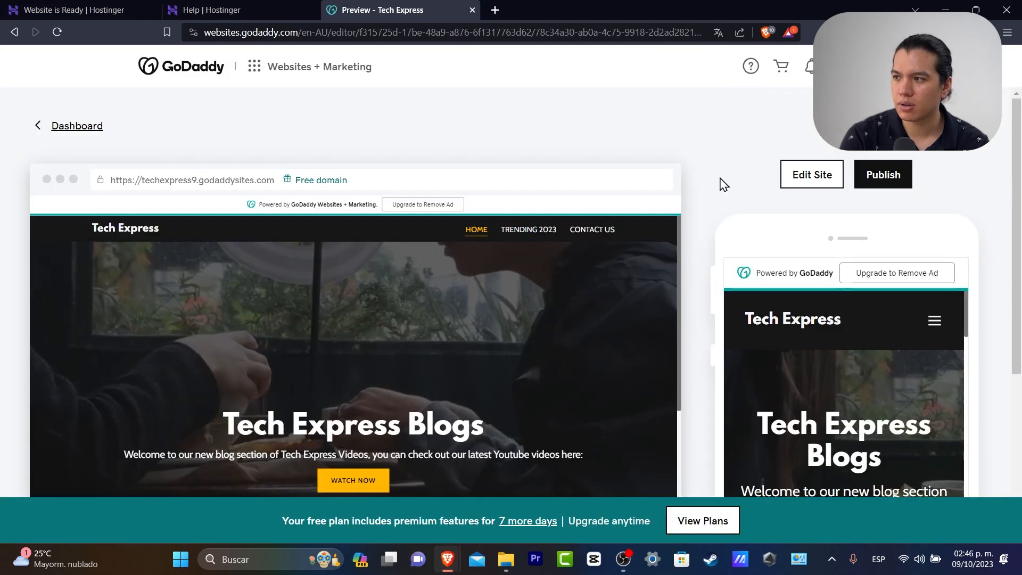
Select the My Blog section on Trending 2023 and go to Manage Blog
left_click(811, 174)
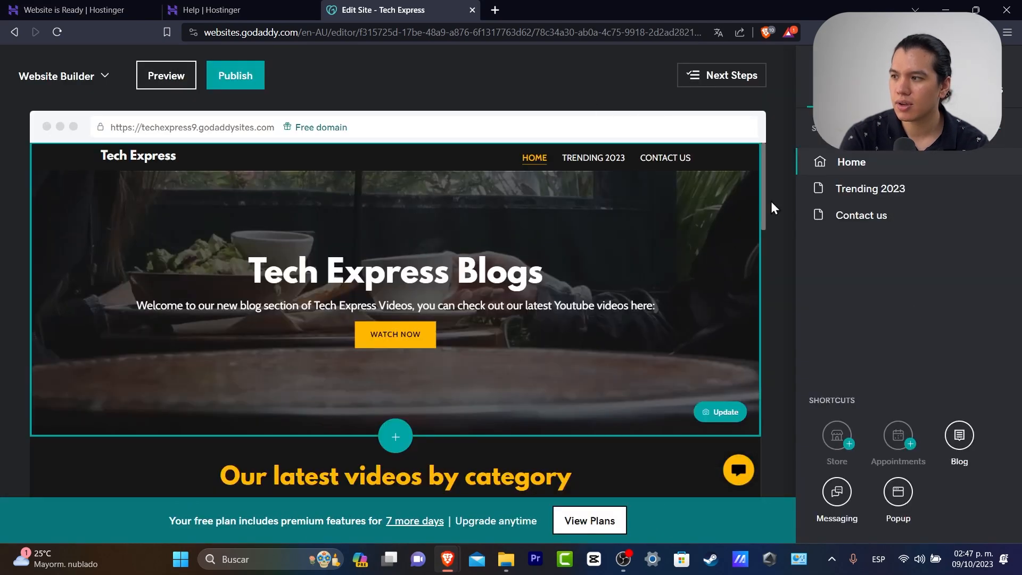
left_click(896, 193)
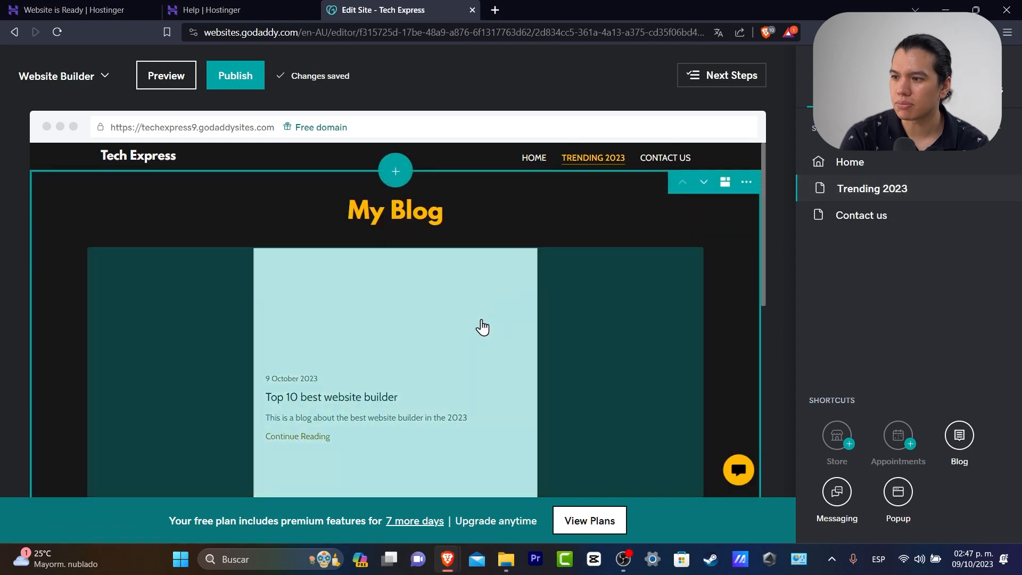
left_click(482, 324)
scroll(623, 392, "down", 2)
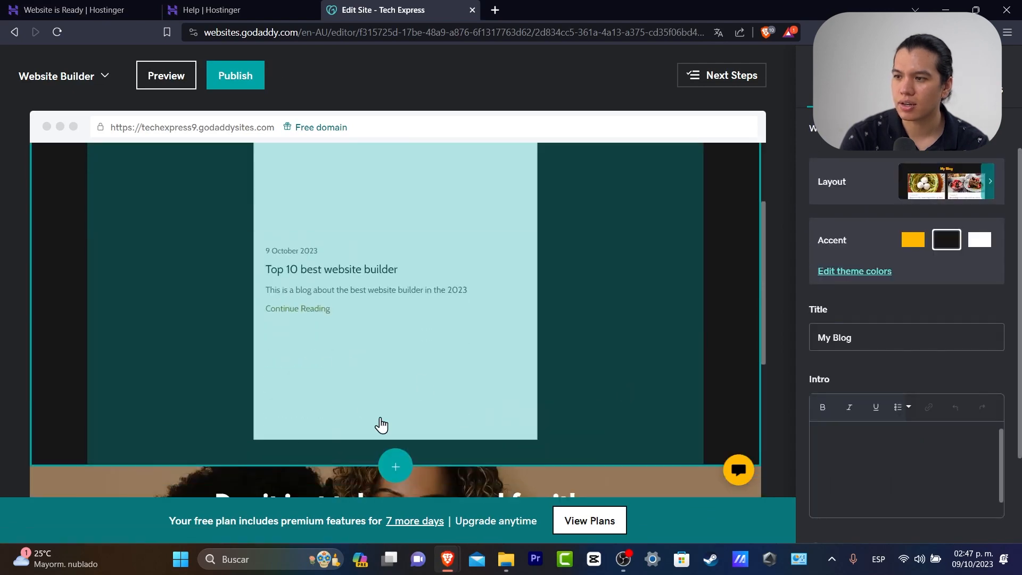
scroll(360, 408, "up", 2)
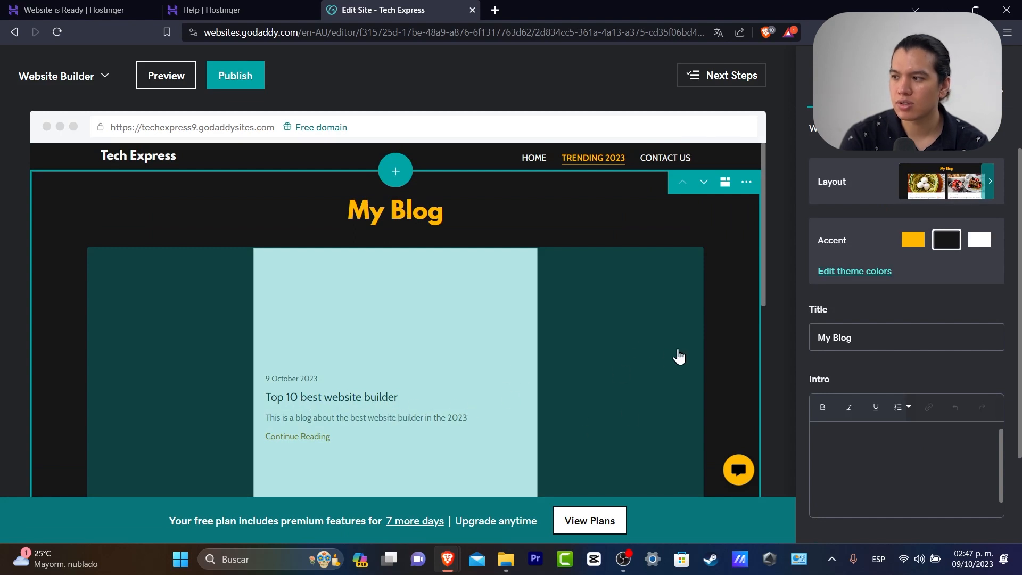
scroll(967, 286, "down", 2)
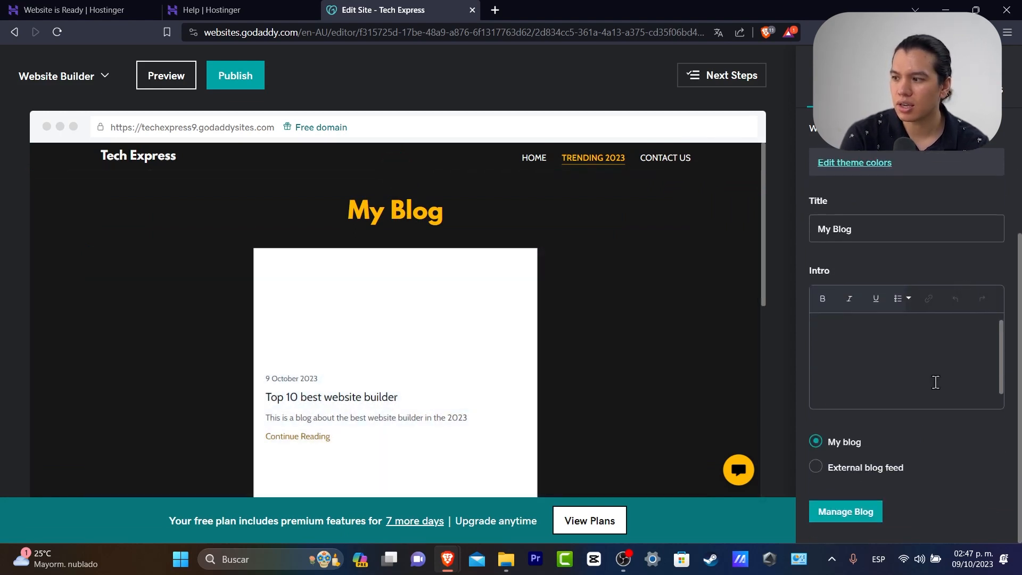
left_click(866, 510)
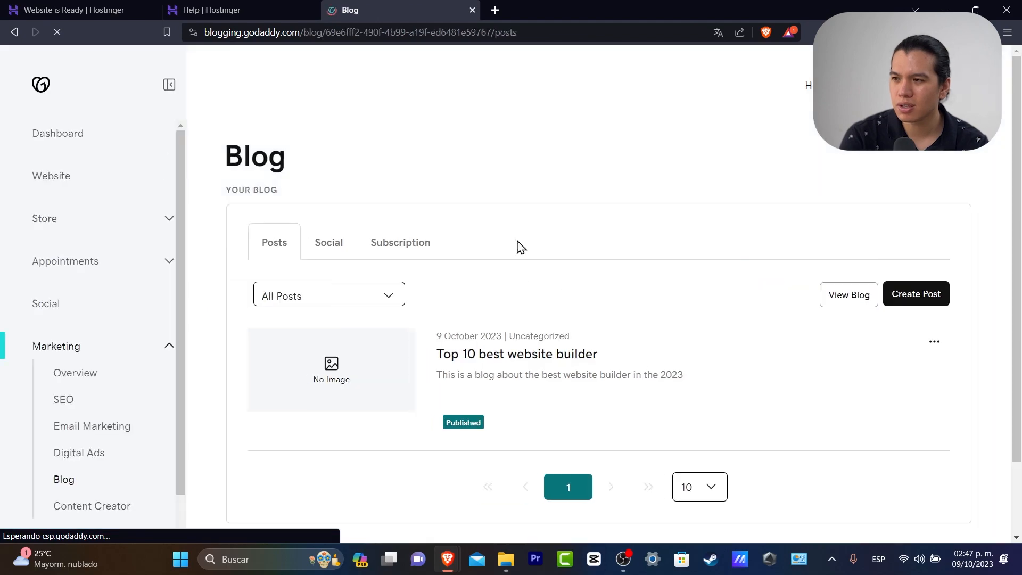
Set a laptop stock photo, found by searching 'website', as the post's featured image
left_click(439, 362)
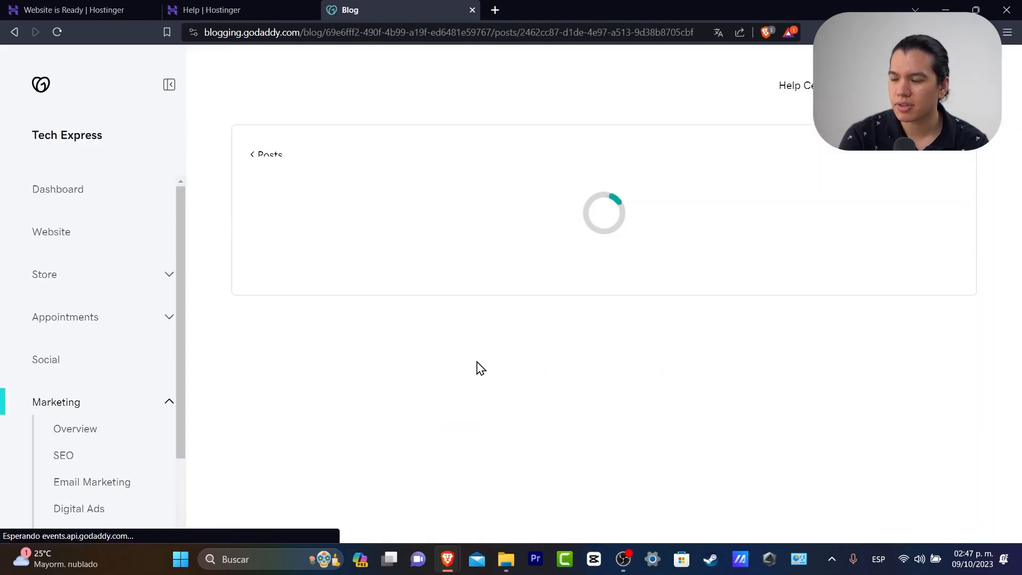
left_click(845, 275)
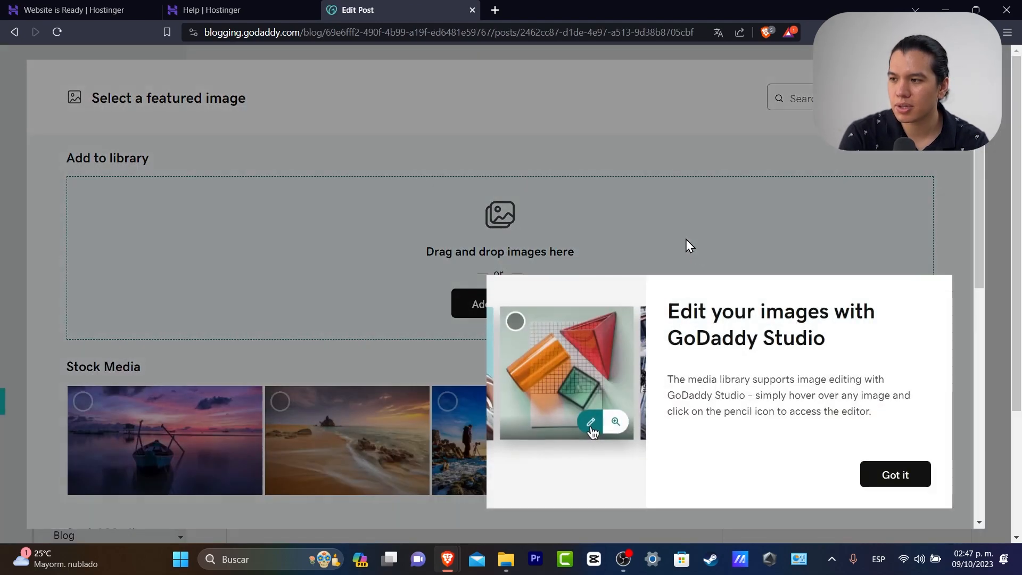
left_click(905, 474)
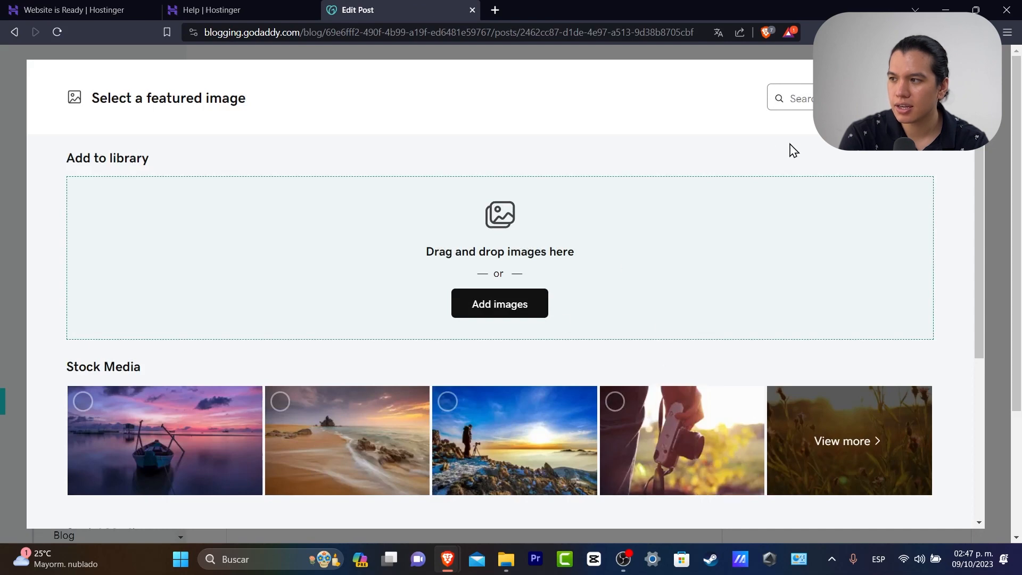
type("website")
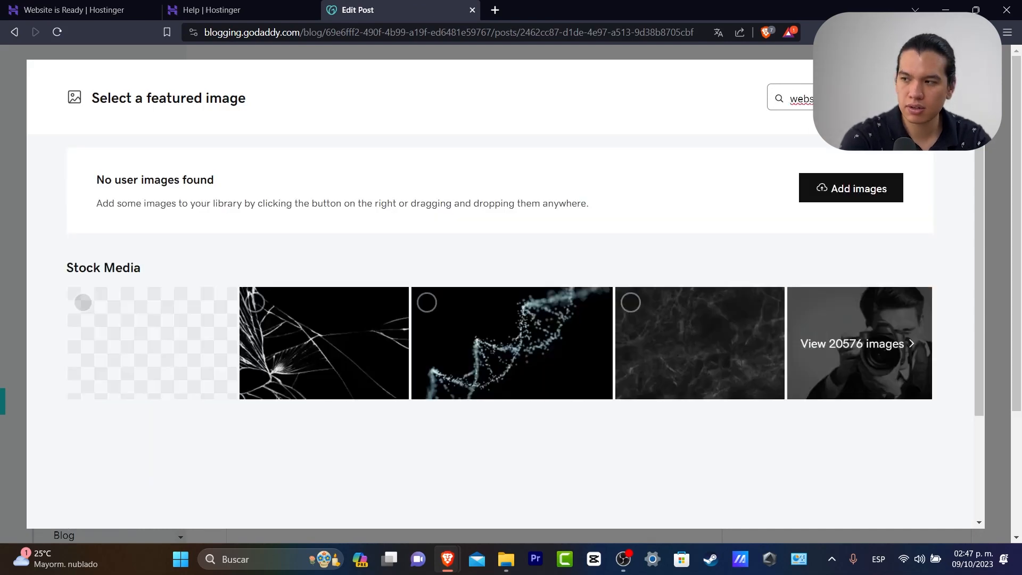
left_click(133, 320)
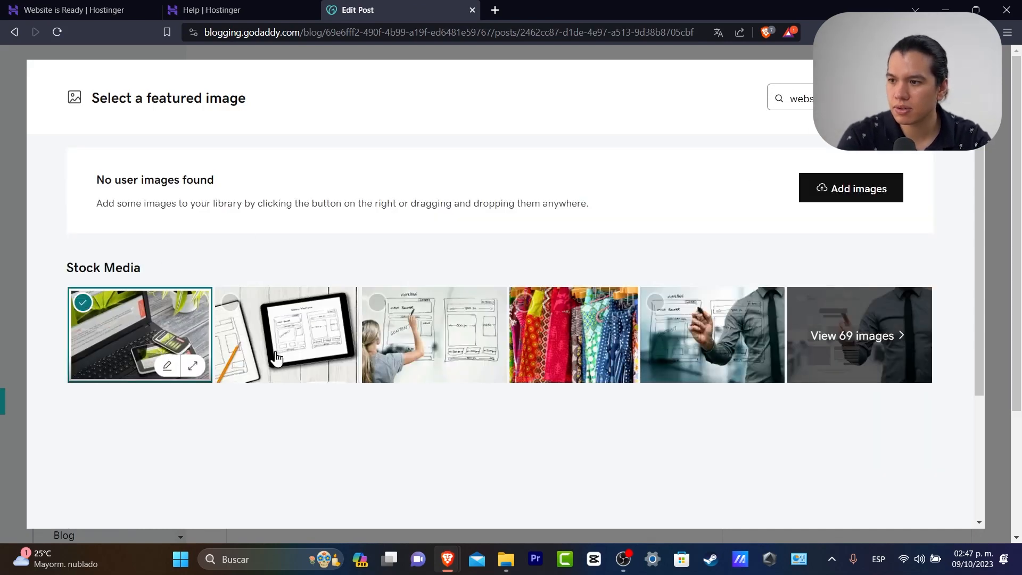
left_click(899, 505)
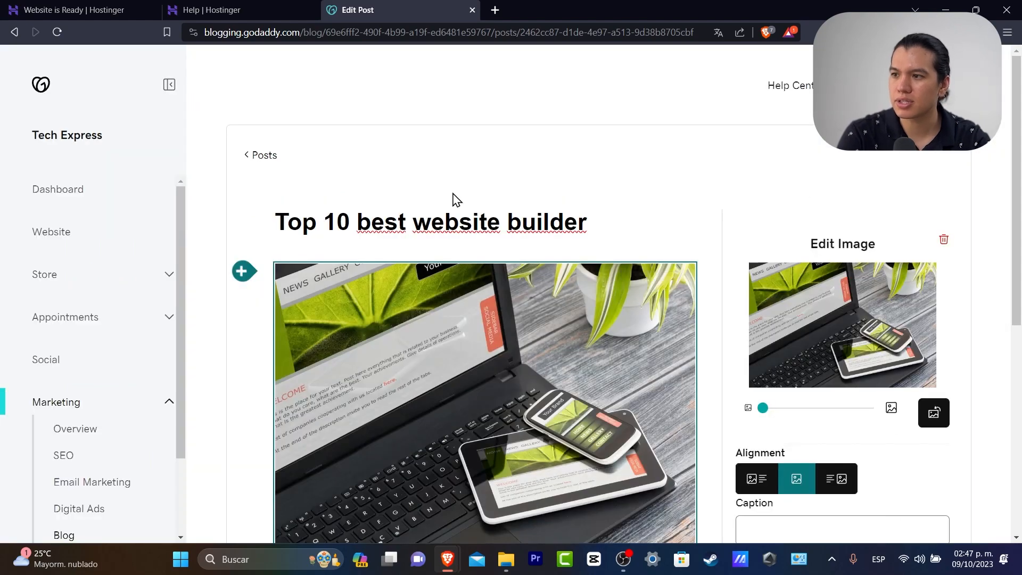
scroll(977, 388, "down", 6)
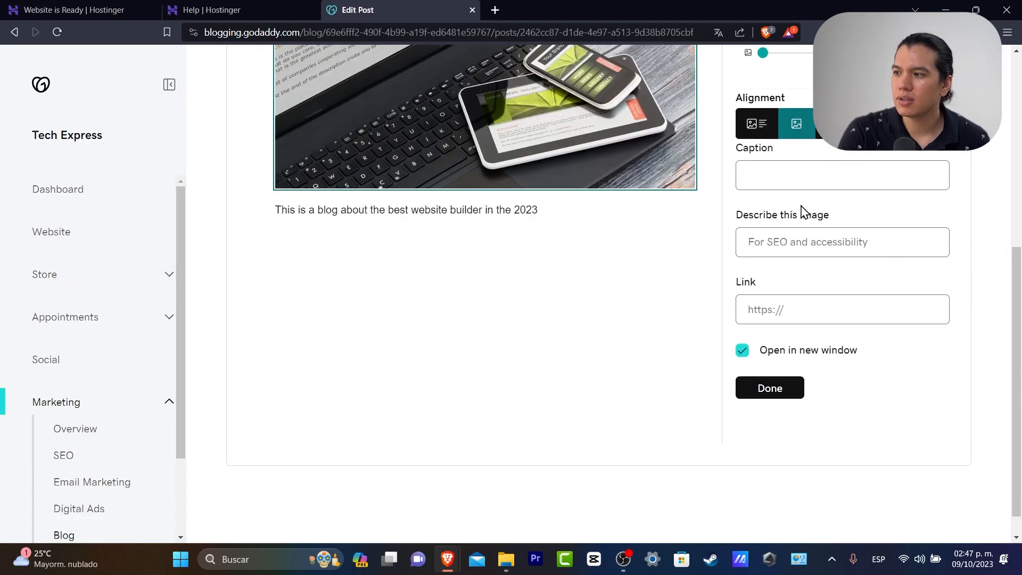
left_click(793, 388)
scroll(996, 437, "up", 3)
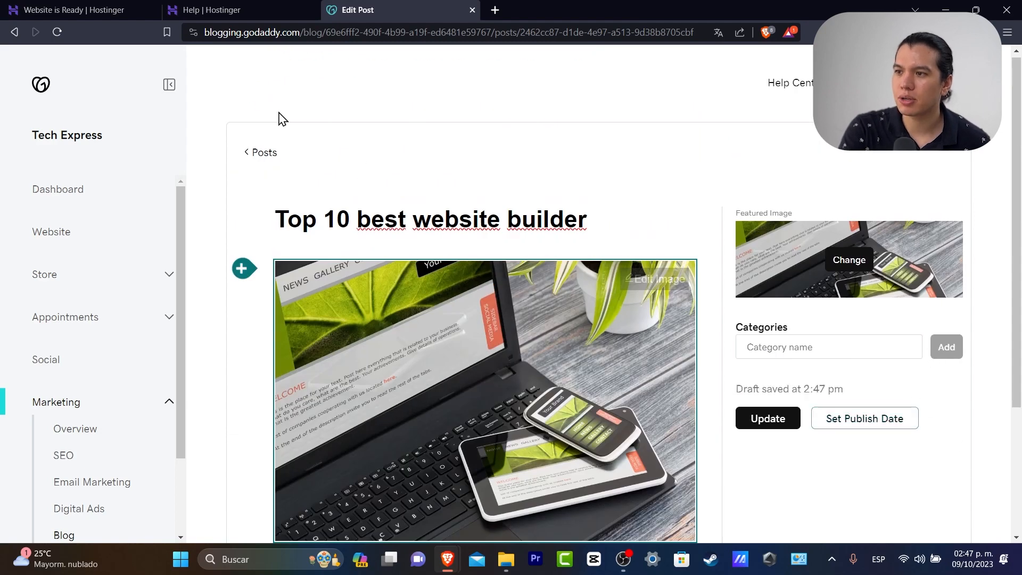
Return to the Tech Express website and open it in the site editor
left_click(72, 232)
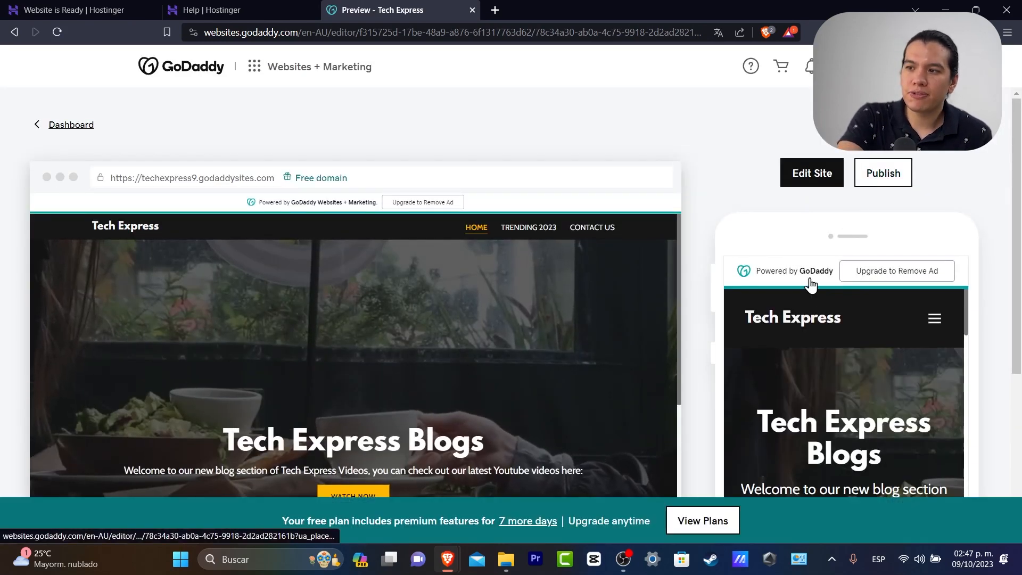
scroll(618, 375, "down", 4)
scroll(617, 373, "up", 5)
left_click(793, 181)
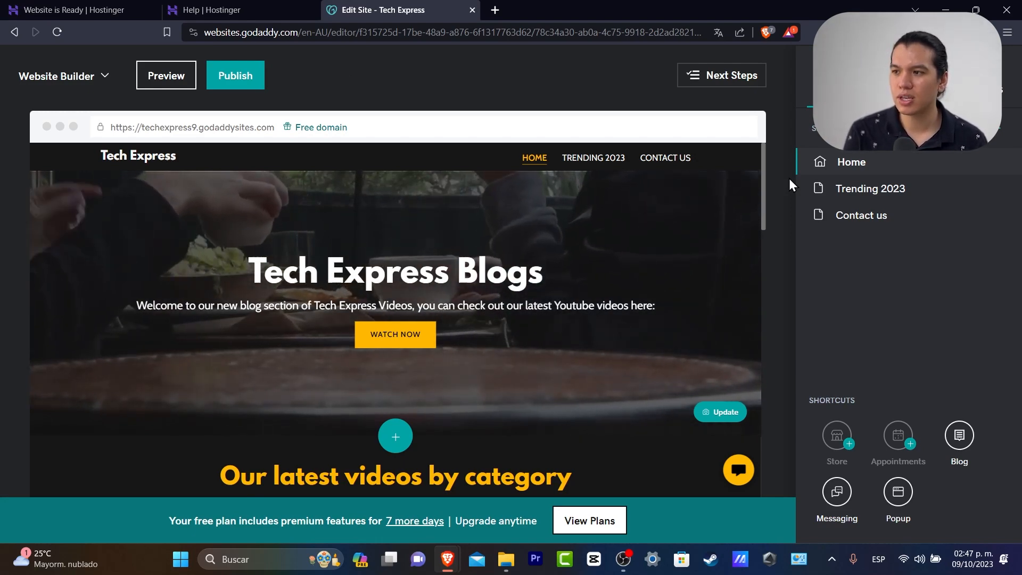
scroll(501, 329, "down", 5)
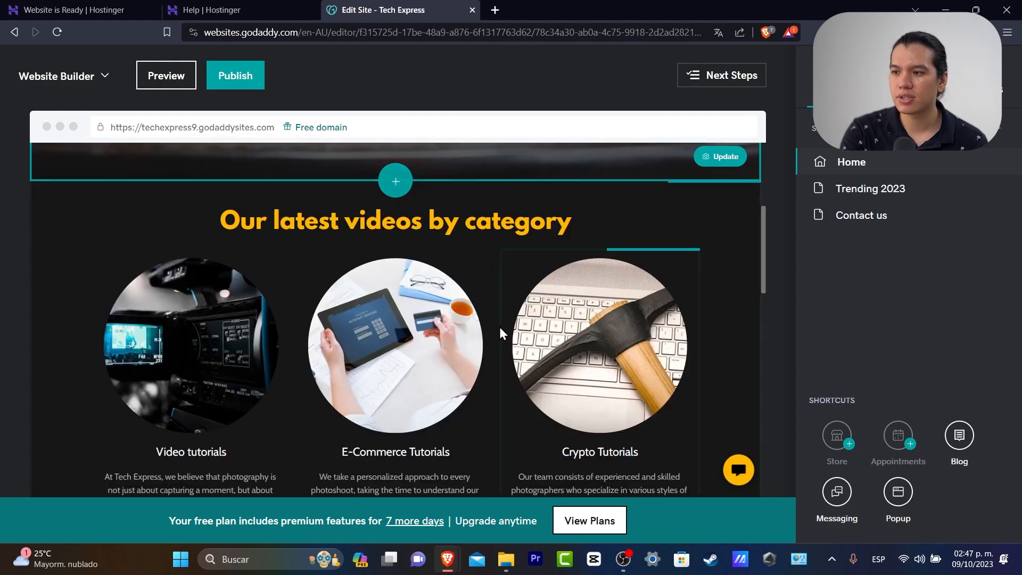
scroll(499, 327, "down", 10)
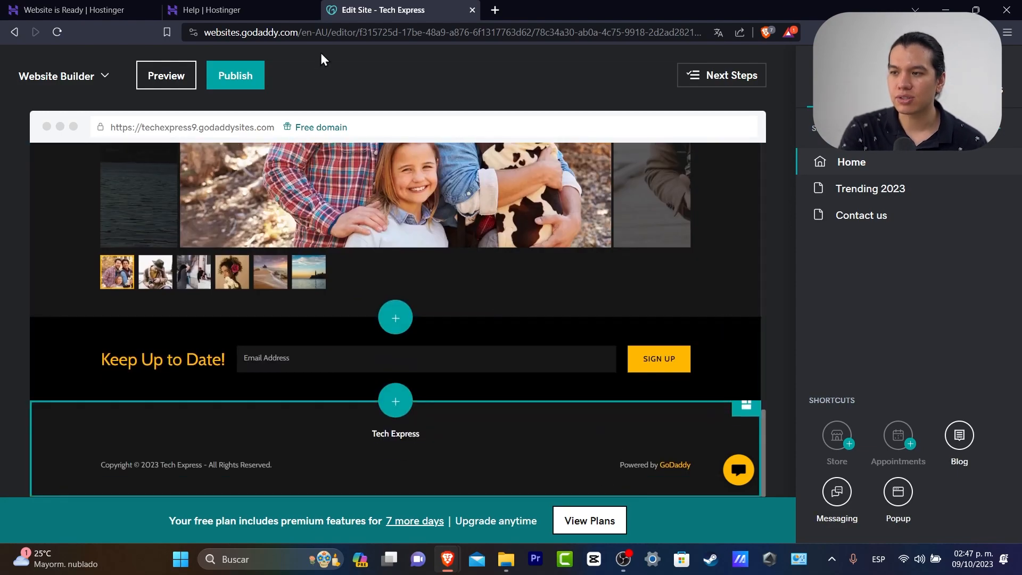
Preview the site in mobile layout and scroll down to the Our Tech Express Journey heading
left_click(181, 78)
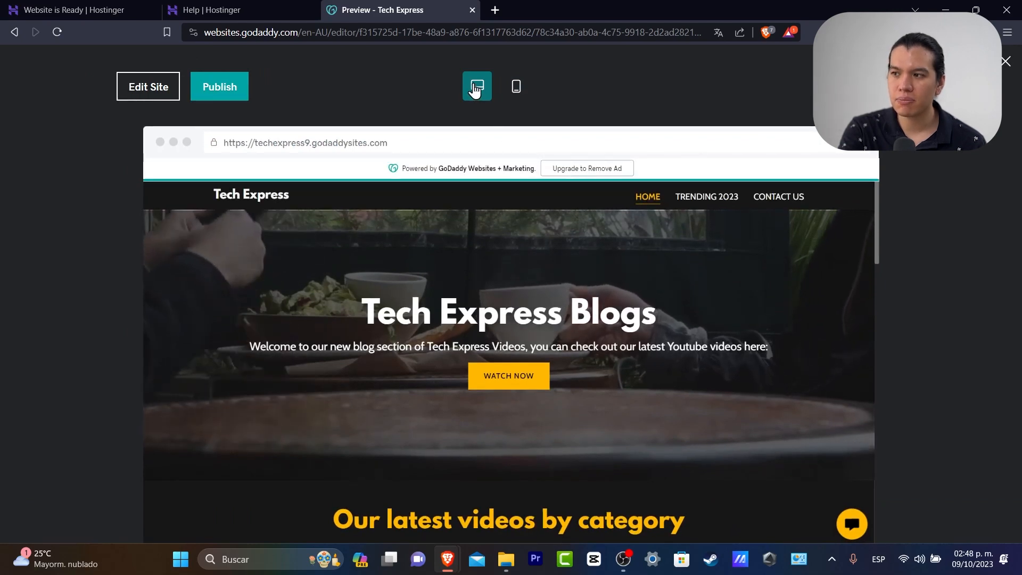
left_click(515, 88)
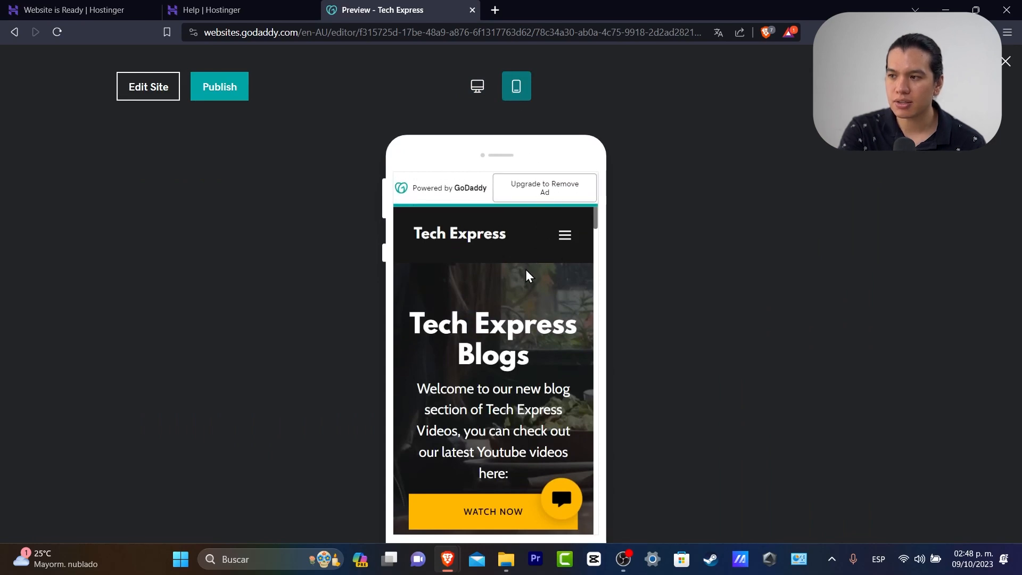
scroll(525, 275, "down", 10)
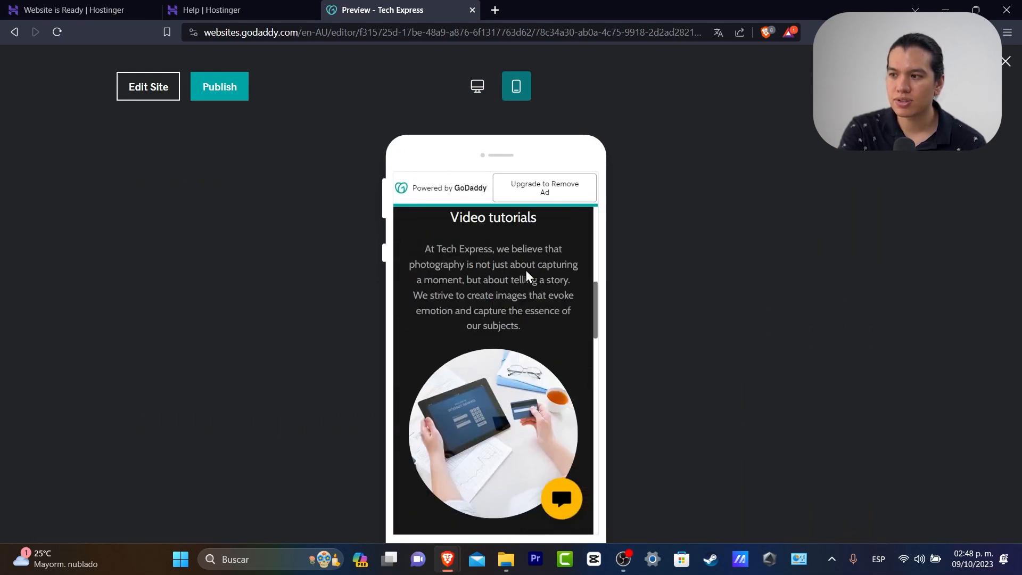
scroll(526, 272, "down", 15)
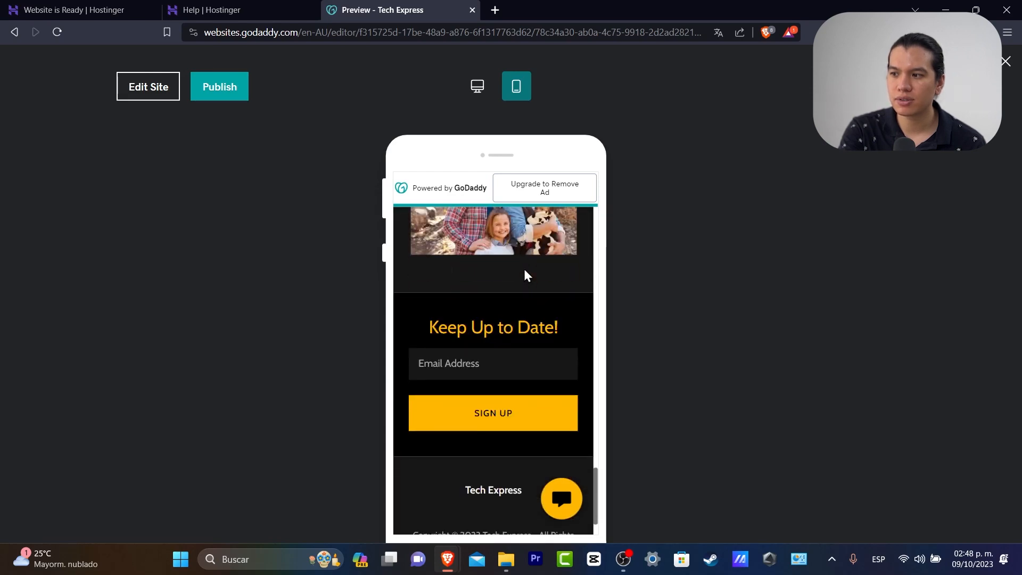
scroll(525, 272, "down", 2)
scroll(524, 270, "up", 8)
scroll(524, 267, "up", 5)
scroll(529, 269, "down", 10)
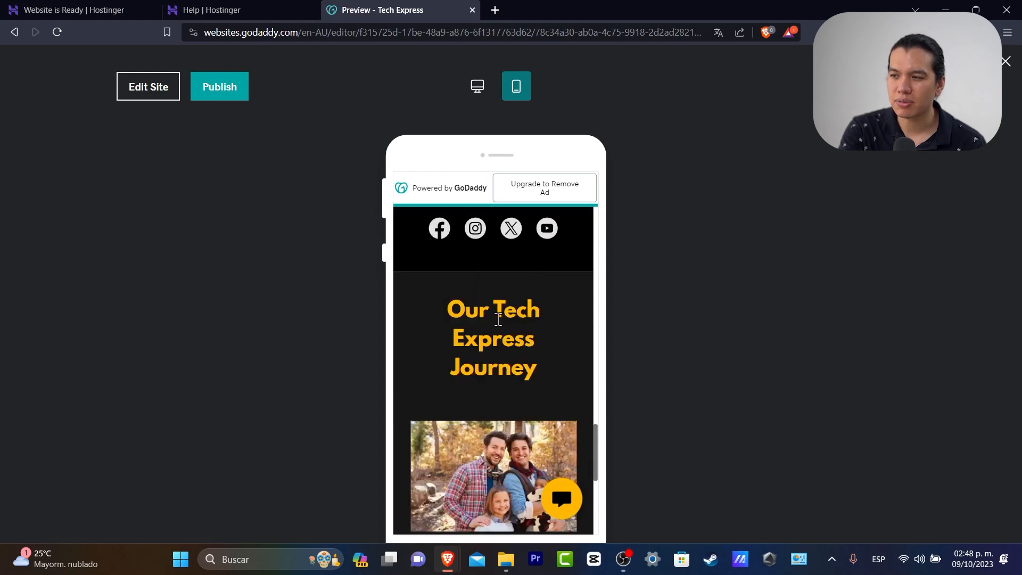
left_click_drag(466, 306, 547, 366)
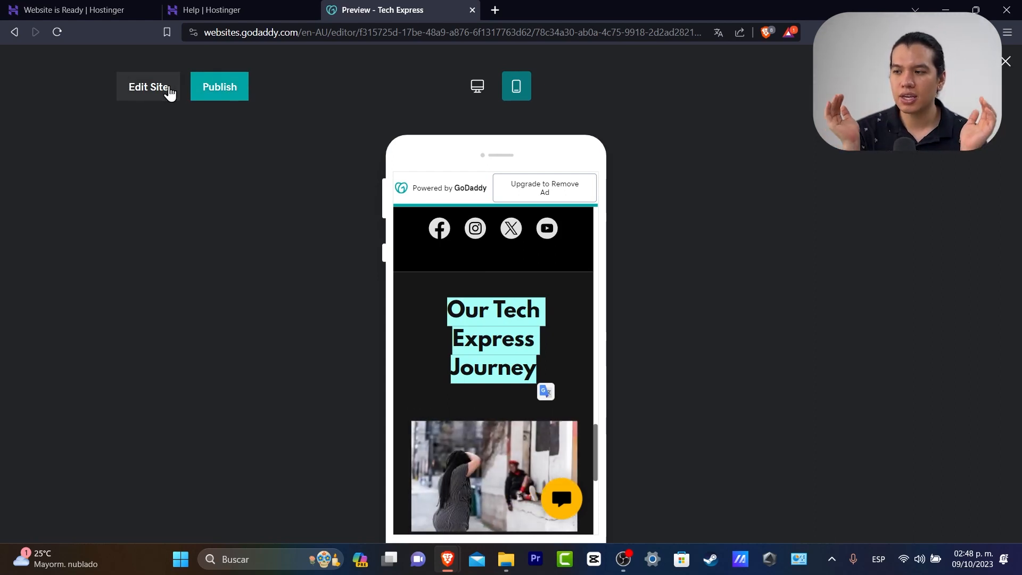
Shrink the 'Our Tech Express Journey' heading to size S and preview the page
left_click(170, 90)
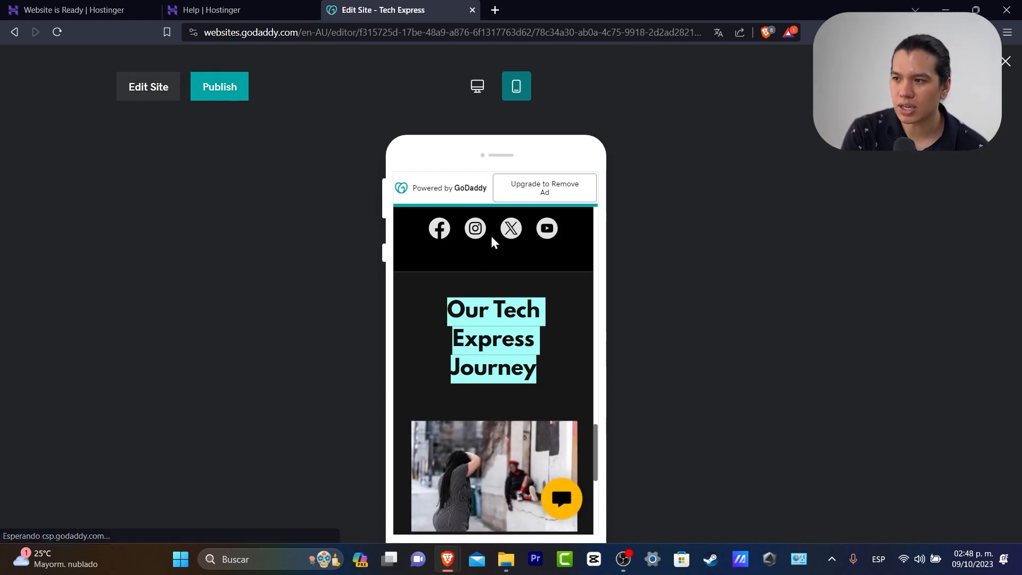
scroll(614, 298, "down", 5)
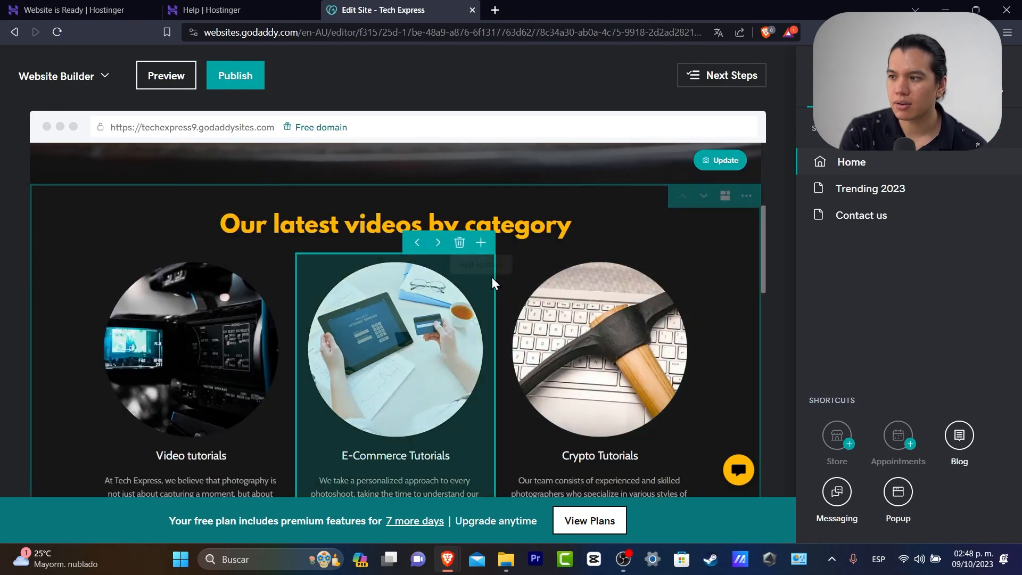
scroll(648, 372, "down", 6)
left_click_drag(524, 365, 527, 365)
left_click(567, 370)
left_click(158, 334)
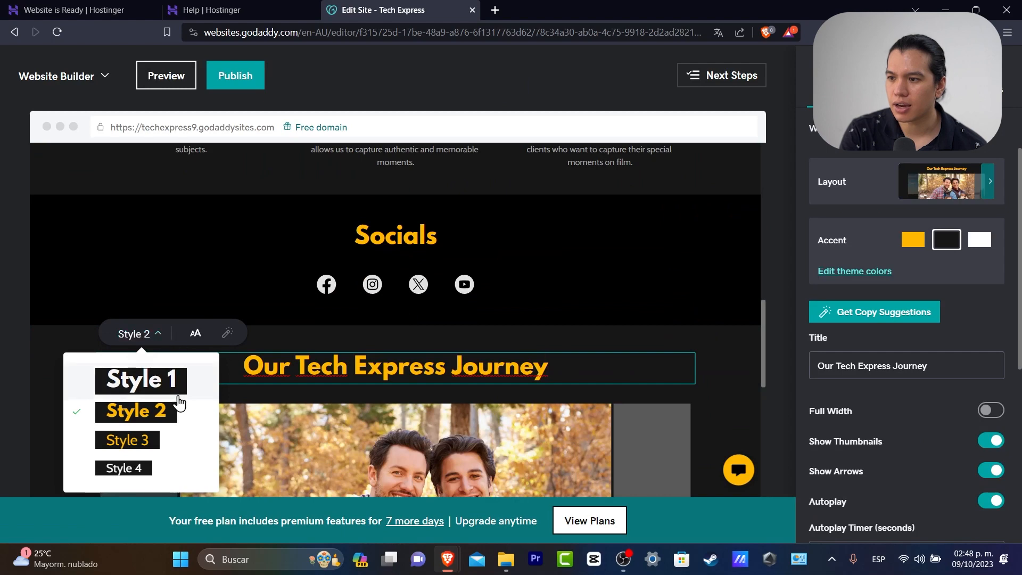
left_click(195, 333)
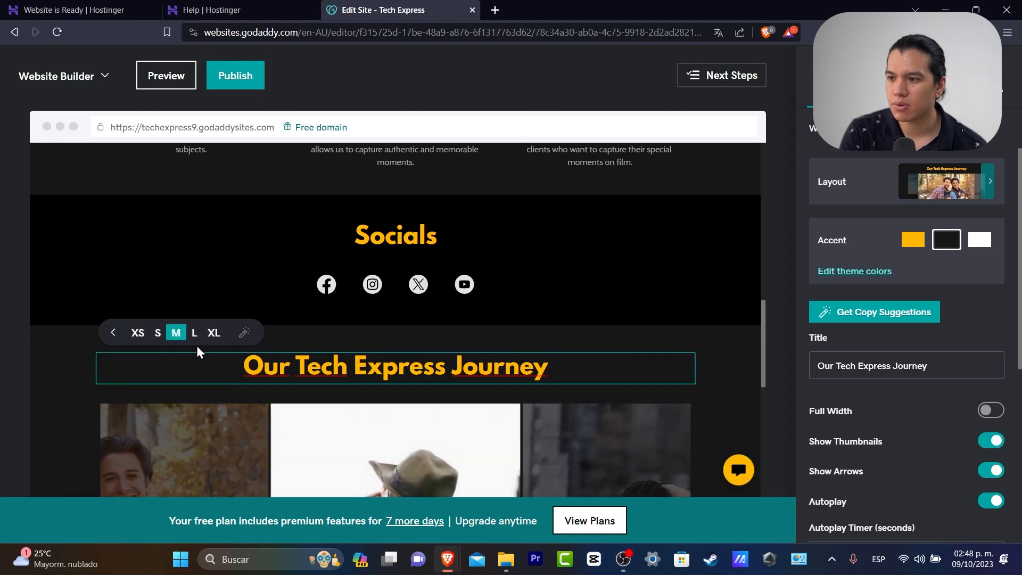
left_click(162, 335)
left_click(709, 354)
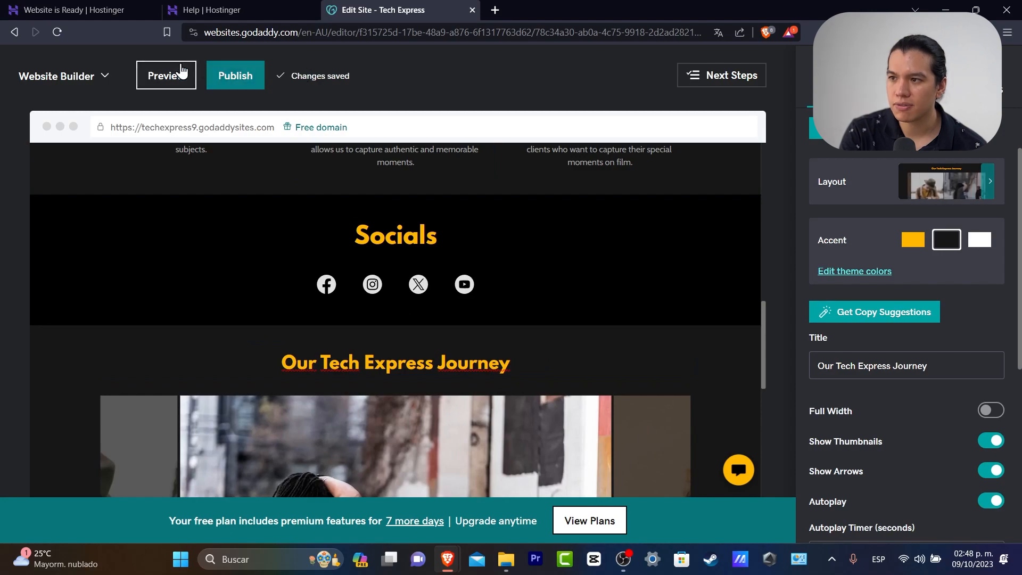
left_click(170, 75)
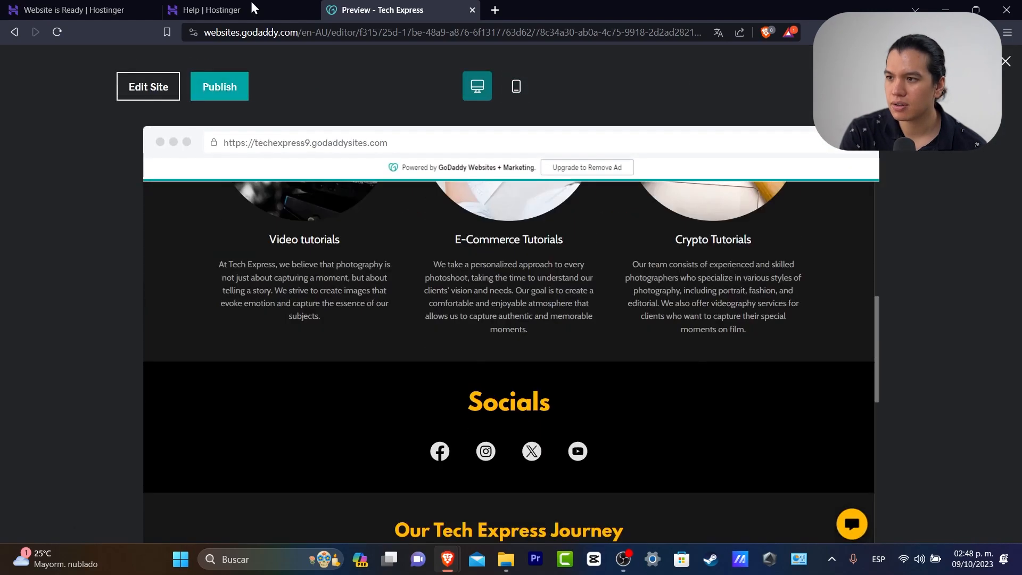
Check the smaller Journey heading in mobile preview, then publish the updated site
left_click(517, 86)
scroll(529, 386, "down", 15)
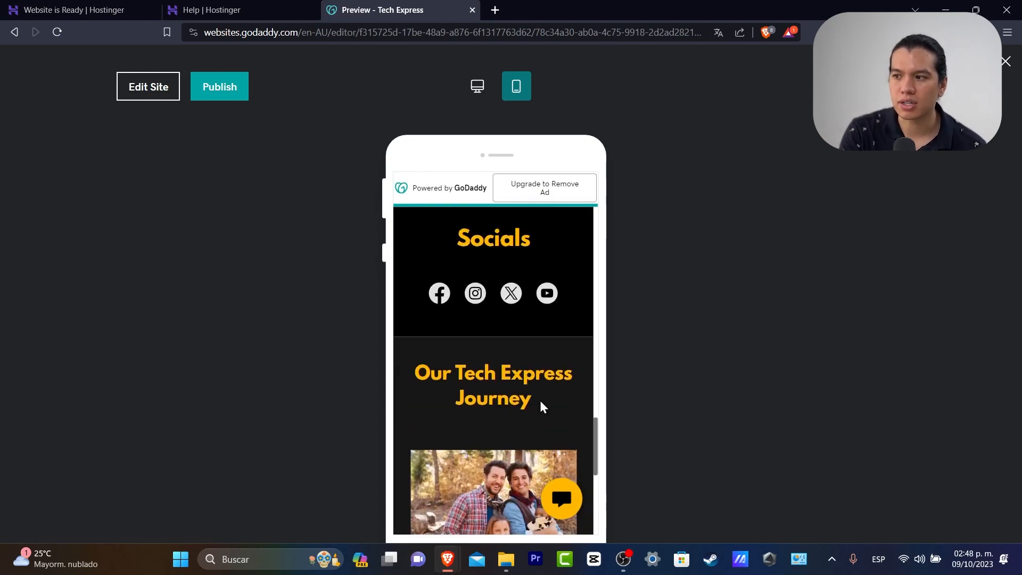
scroll(544, 408, "down", 3)
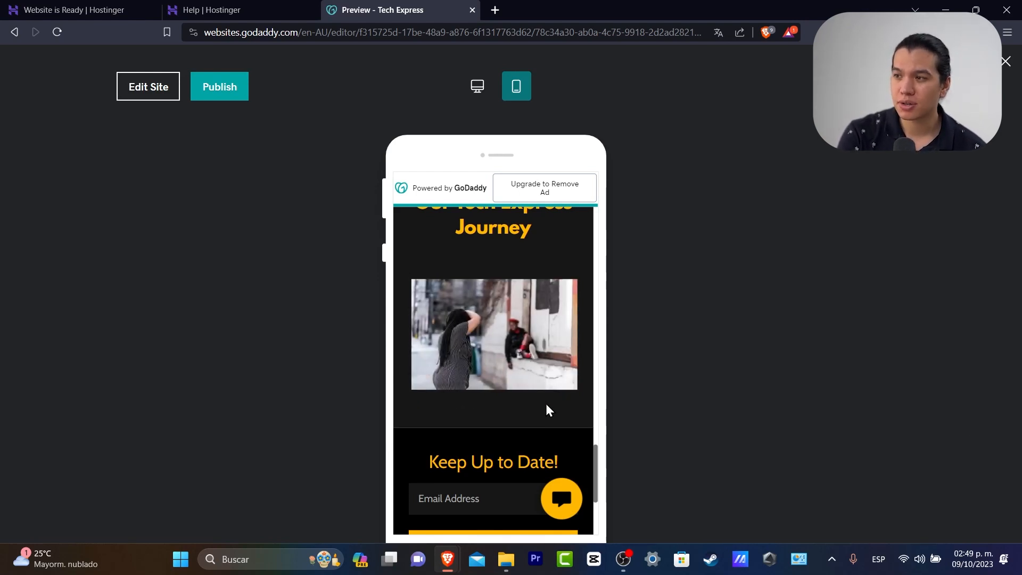
left_click(236, 88)
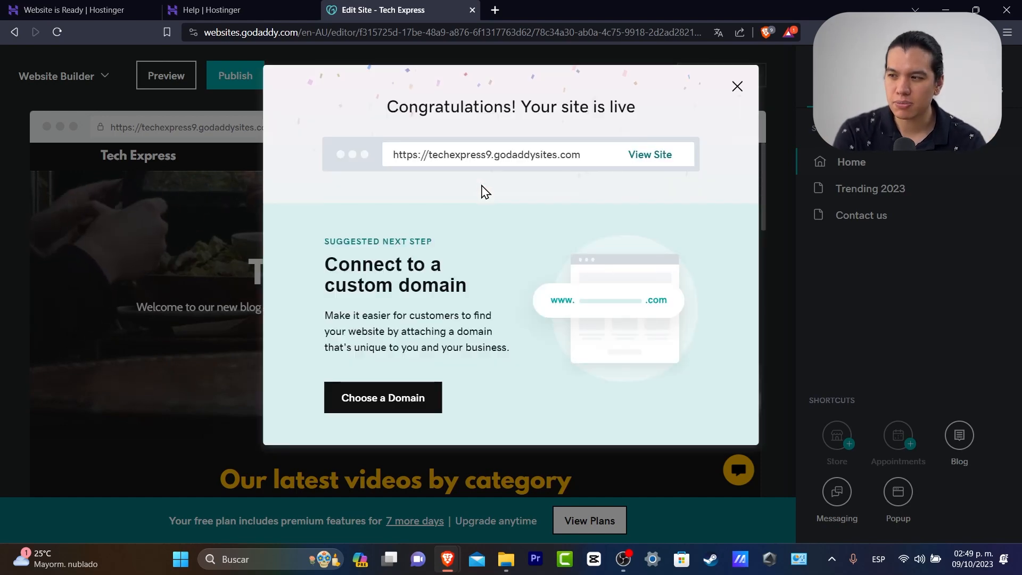
Open the live Tech Express site and use SIGN UP to reach its Contact Us form
left_click(652, 161)
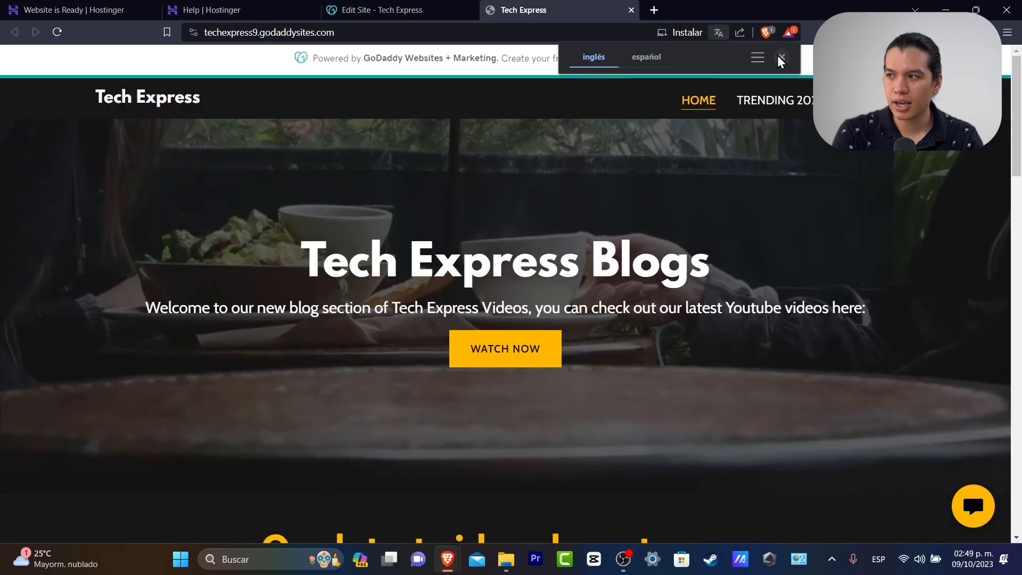
left_click(781, 57)
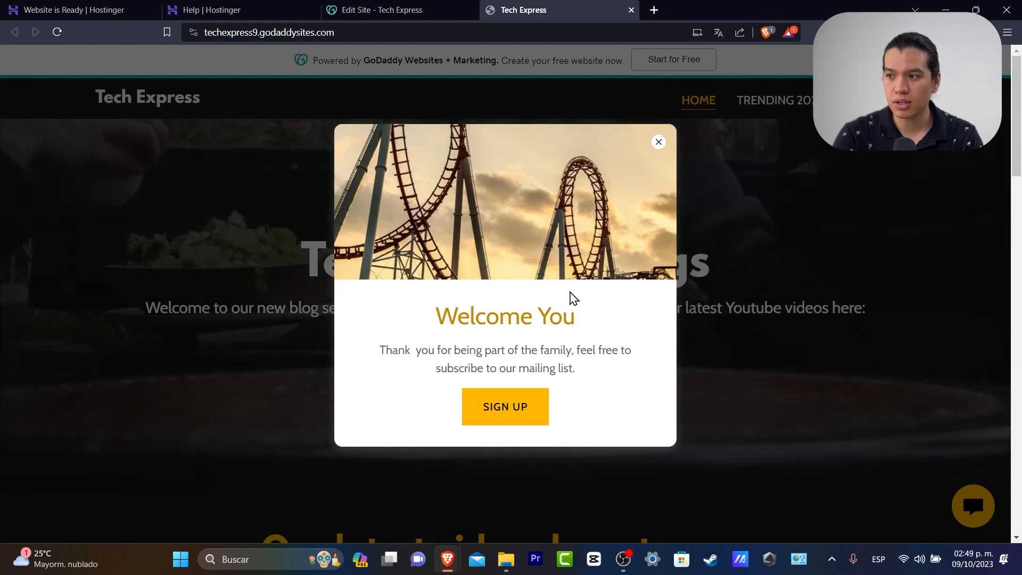
scroll(749, 383, "down", 15)
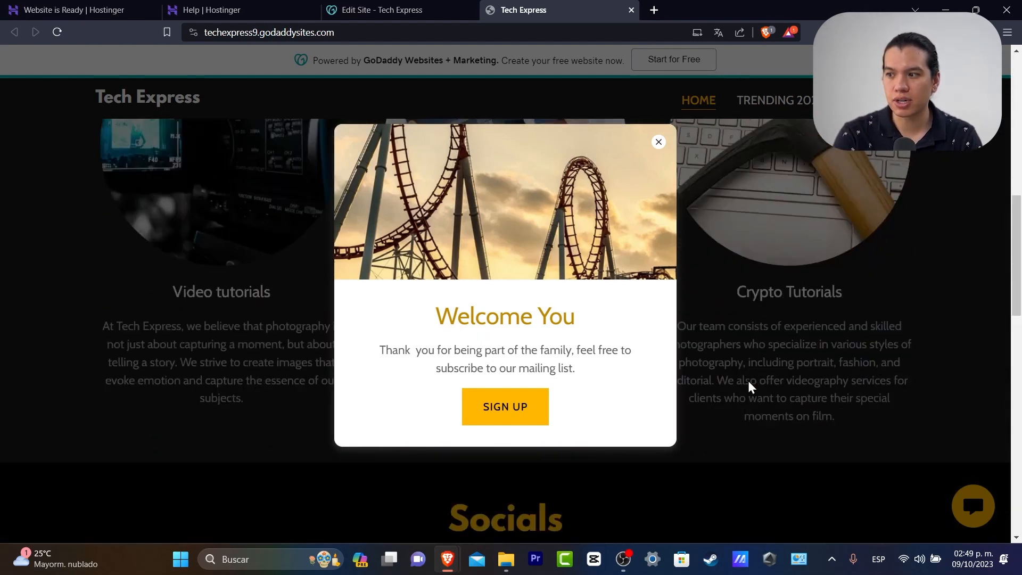
scroll(753, 384, "down", 2)
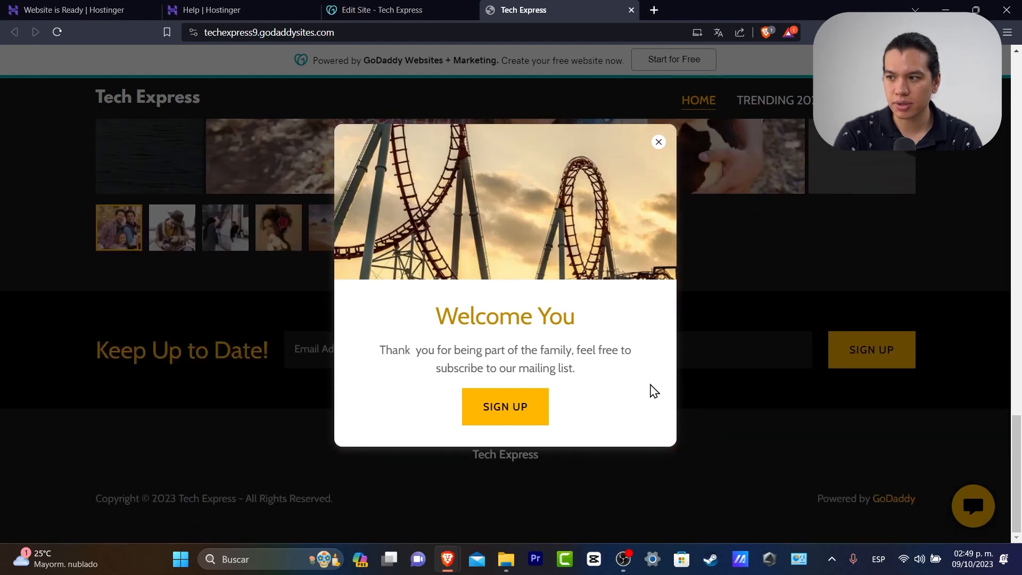
left_click(536, 410)
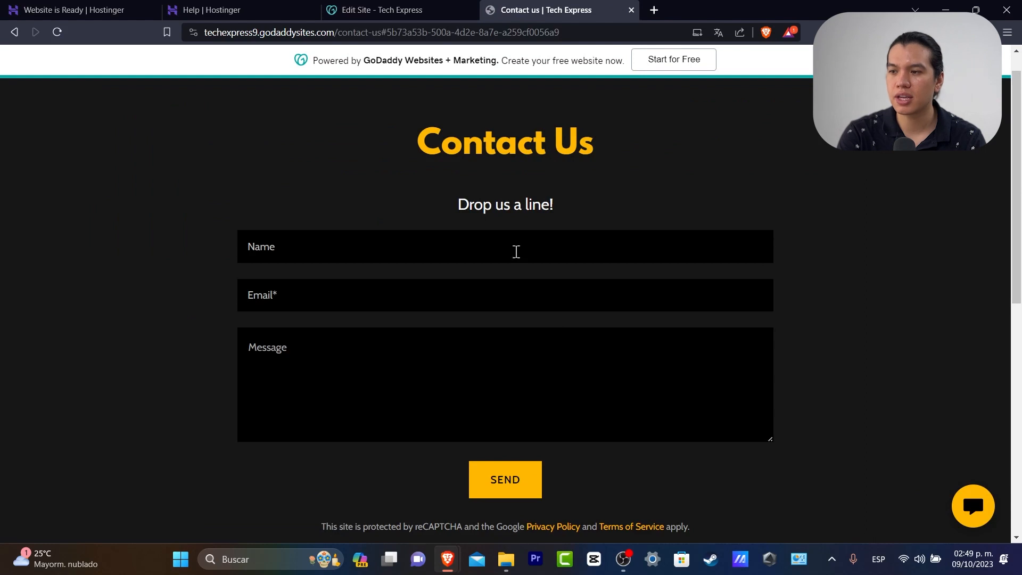
Submit the live Contact Us form with a name, an email address and 'i am a huge fan', then view the thank-you message
left_click(516, 251)
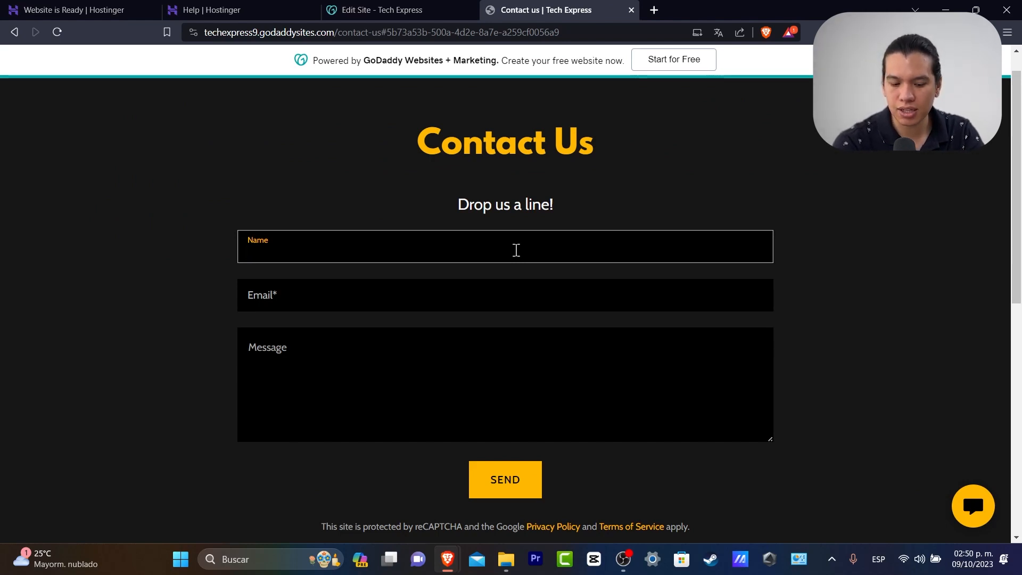
key("Tab")
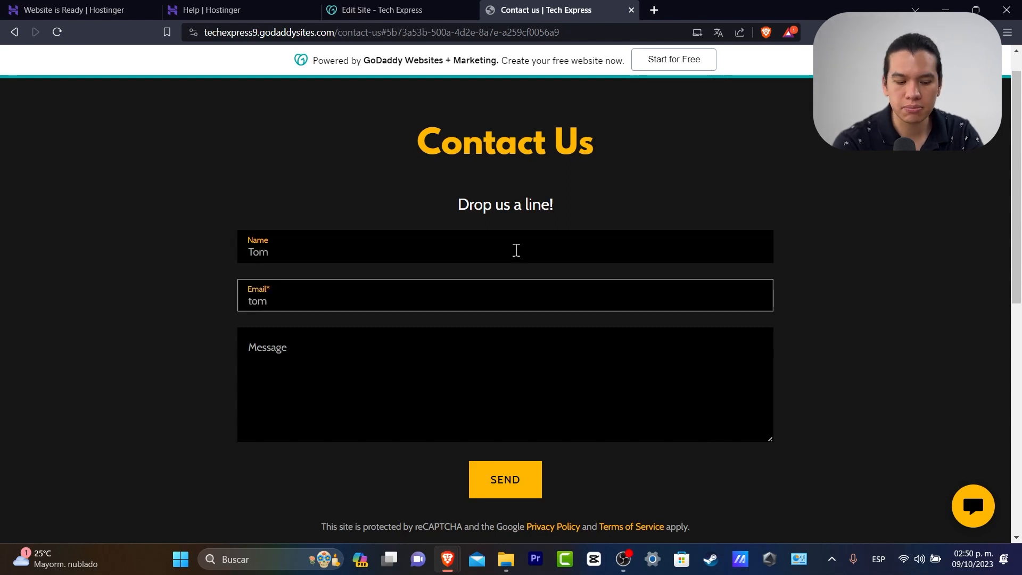
key("Tab")
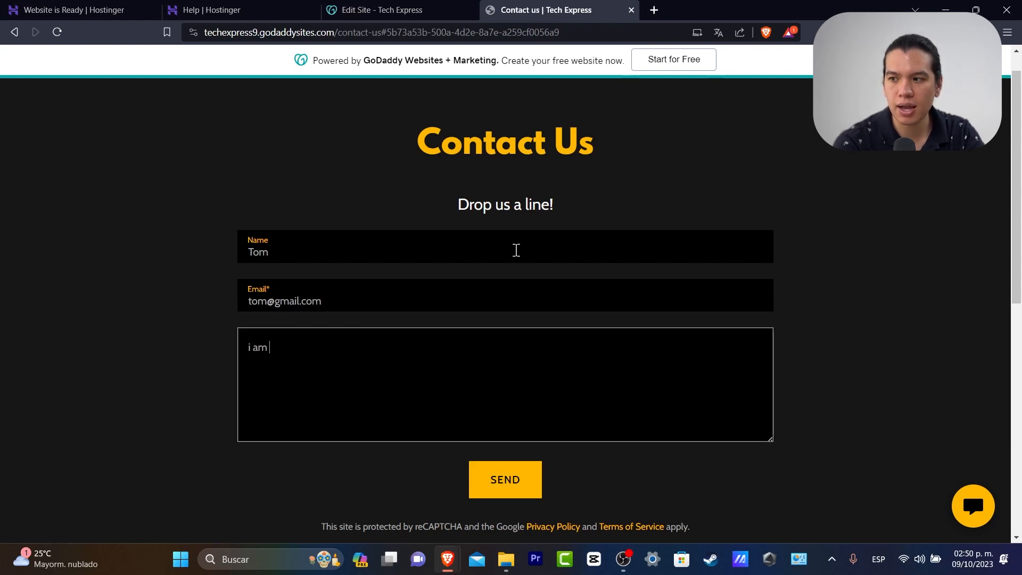
left_click(506, 486)
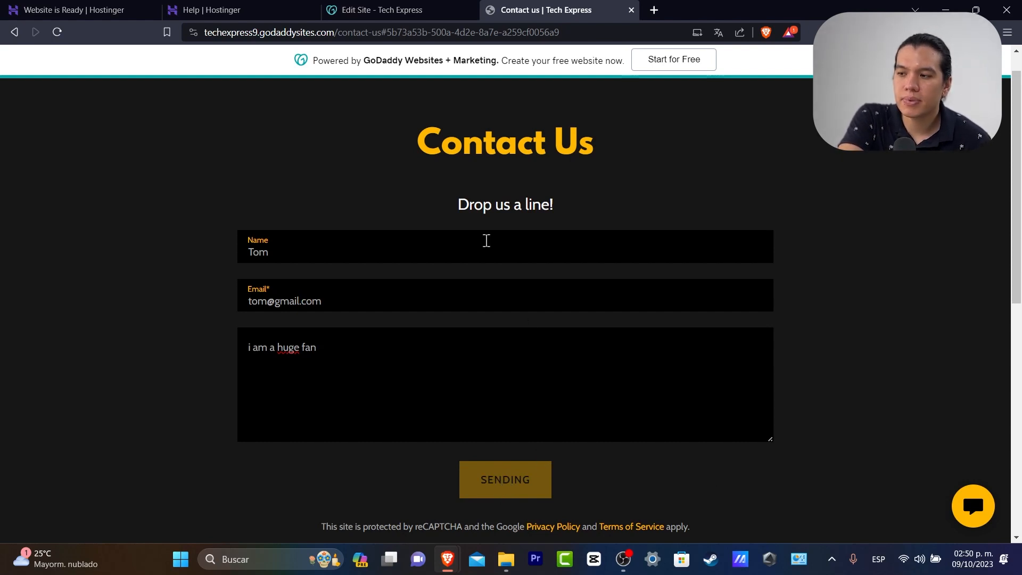
scroll(782, 399, "down", 6)
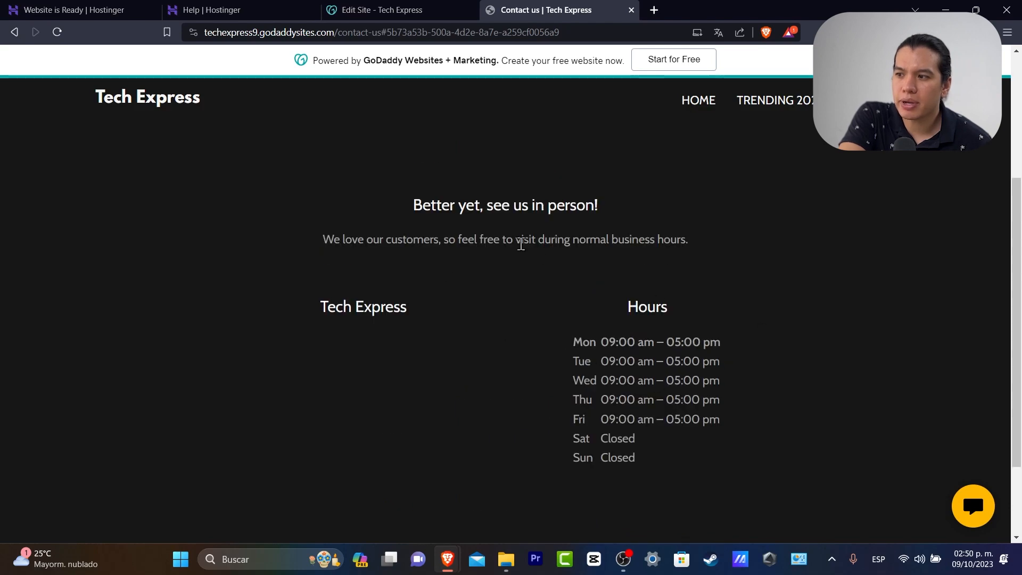
scroll(543, 262, "down", 2)
scroll(556, 268, "up", 6)
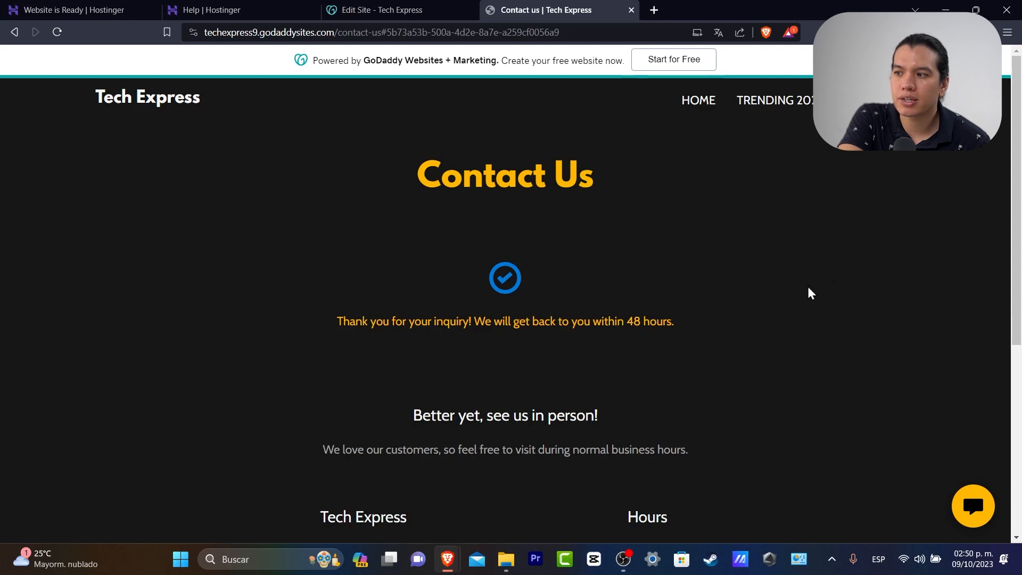
Open the live TRENDING 2023 blog page and scroll through it
left_click(798, 102)
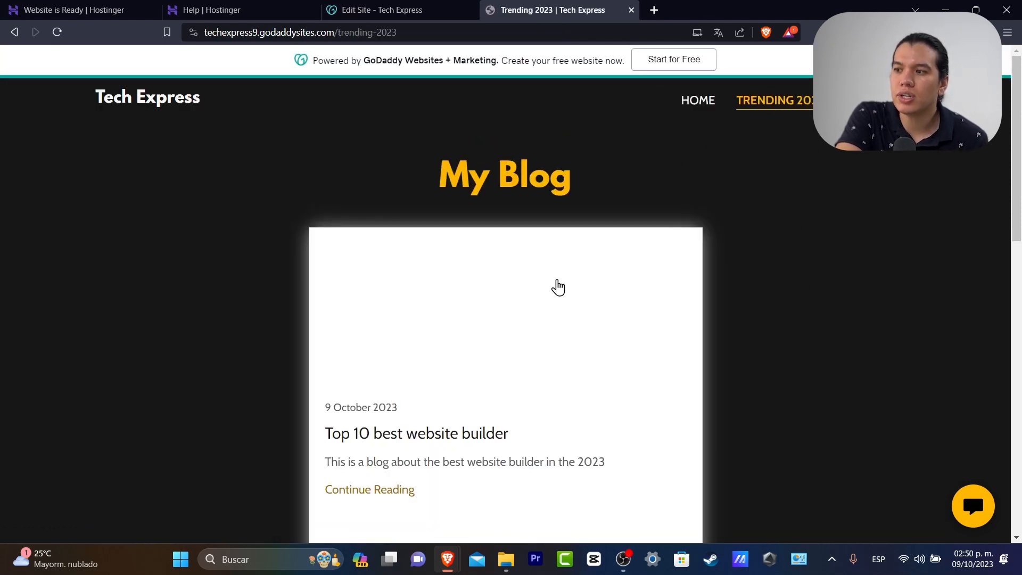
scroll(559, 287, "down", 3)
scroll(607, 239, "up", 2)
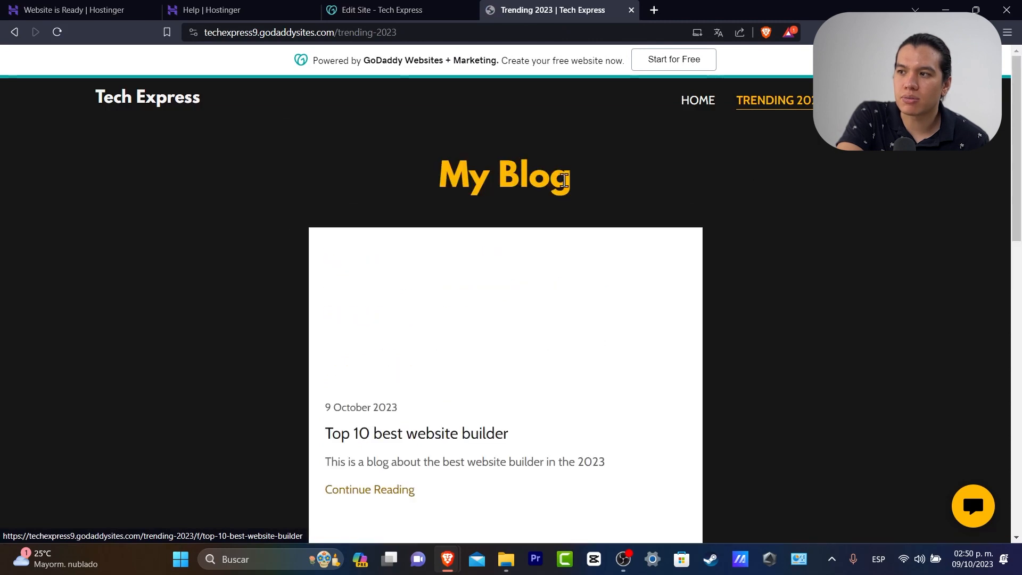
scroll(680, 370, "down", 7)
scroll(681, 368, "down", 3)
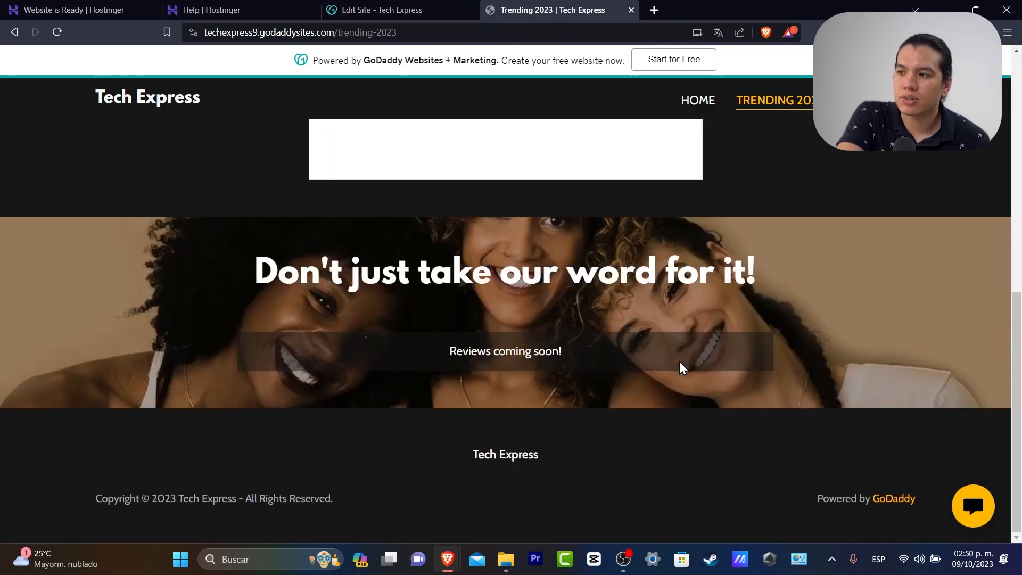
scroll(681, 367, "up", 9)
Revisit the Contact Us and Home pages, then return to the site editor tab
left_click(878, 100)
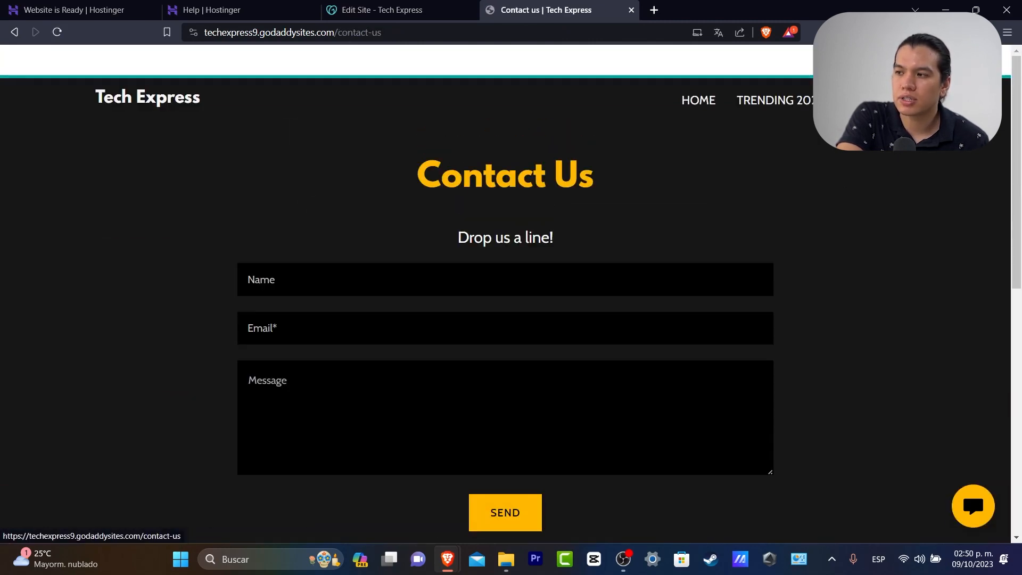
scroll(764, 317, "down", 5)
scroll(776, 330, "up", 5)
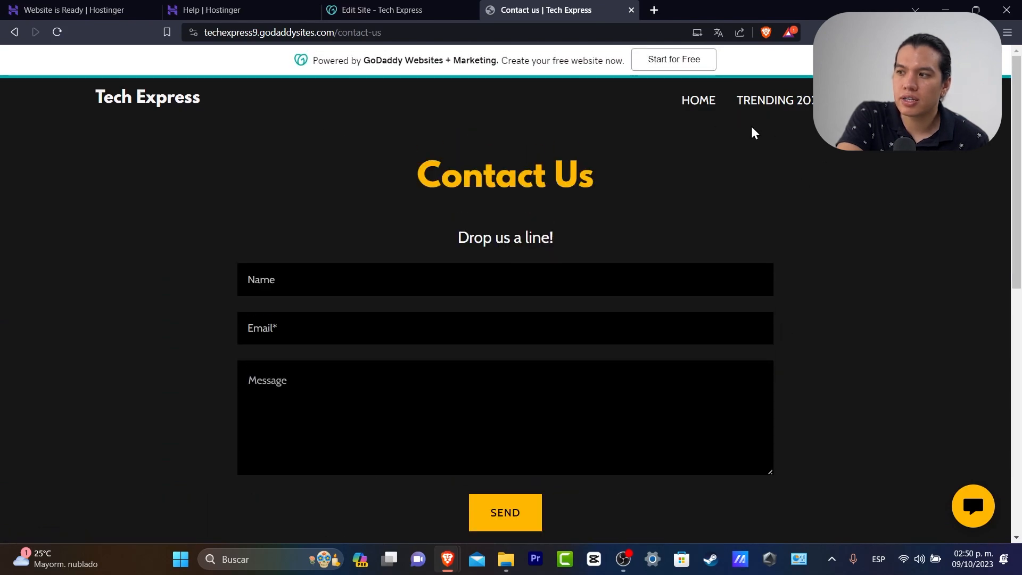
left_click(690, 107)
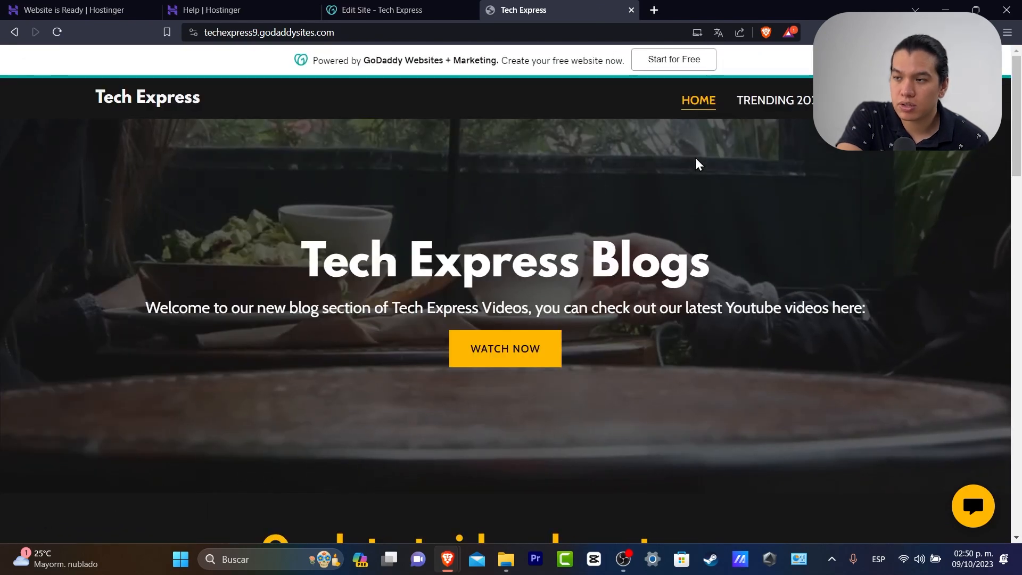
left_click(390, 8)
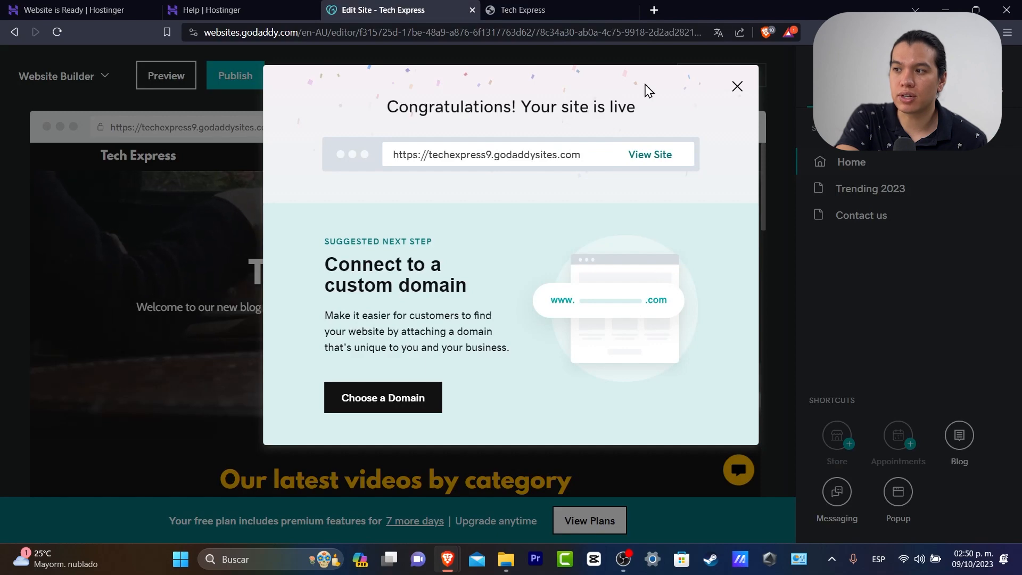
Dismiss the site-is-live message, open the Tech Express dashboard and start the add-contact-info step
left_click(738, 87)
left_click(56, 78)
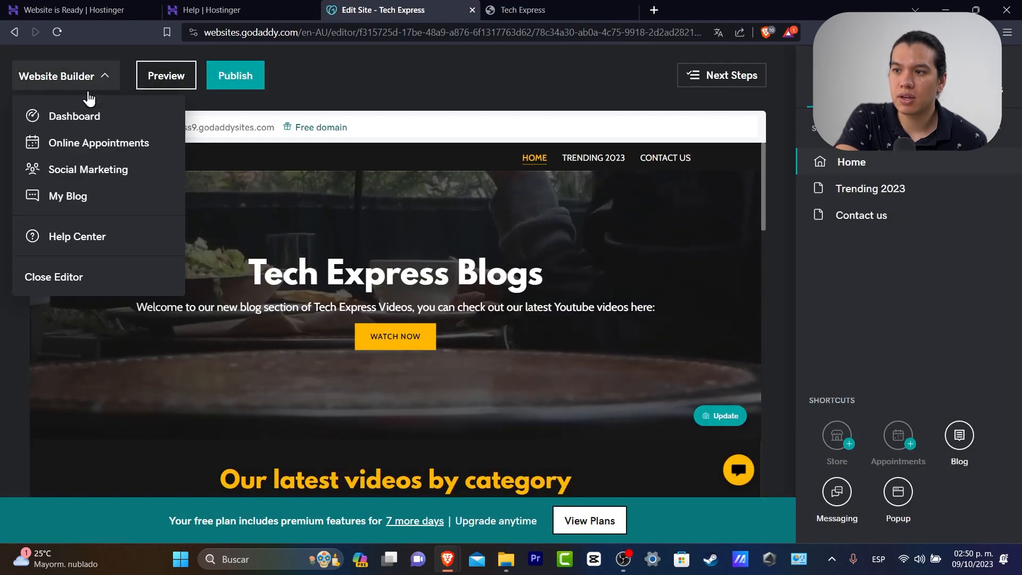
left_click(69, 115)
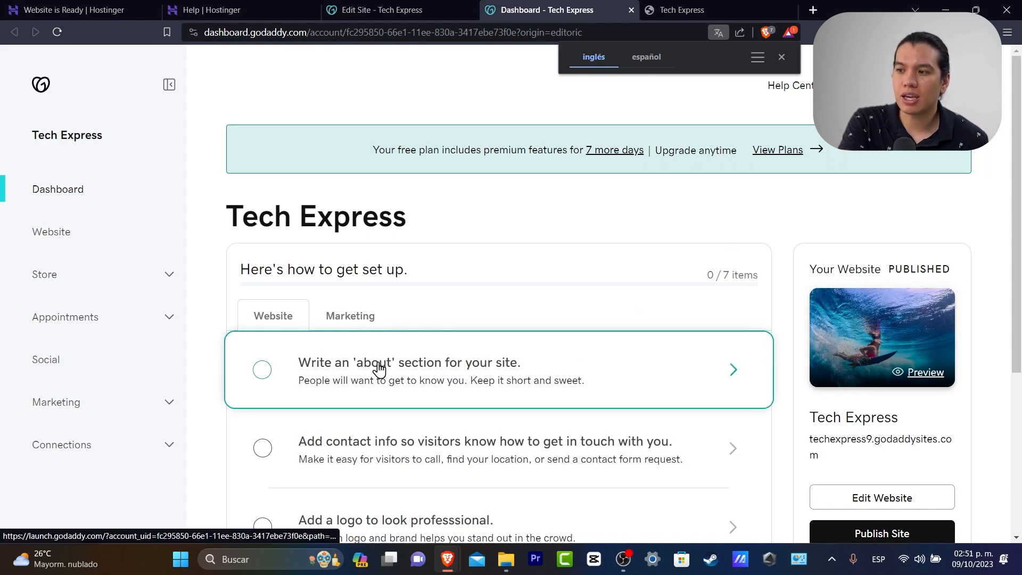
scroll(614, 401, "down", 3)
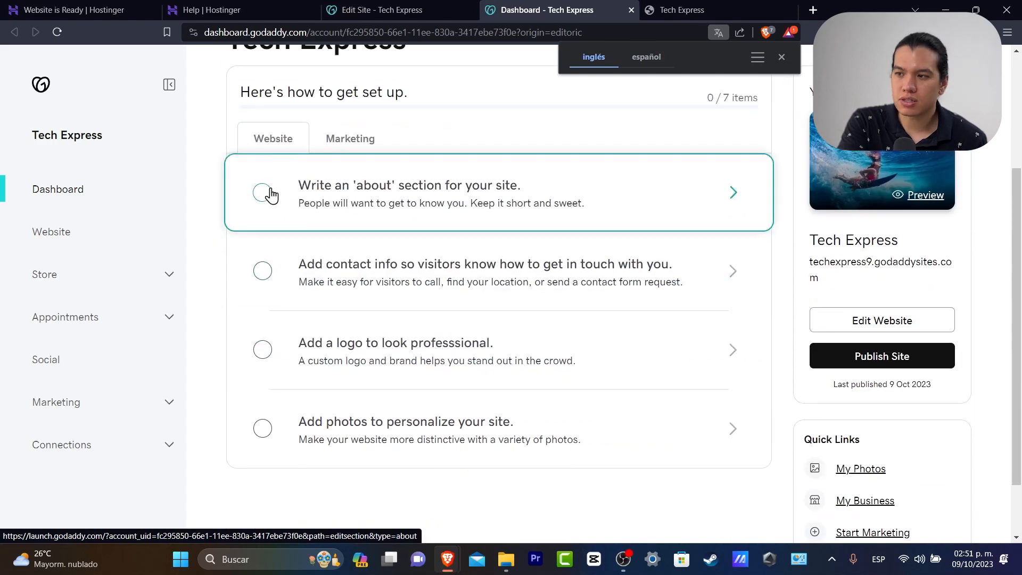
left_click(565, 292)
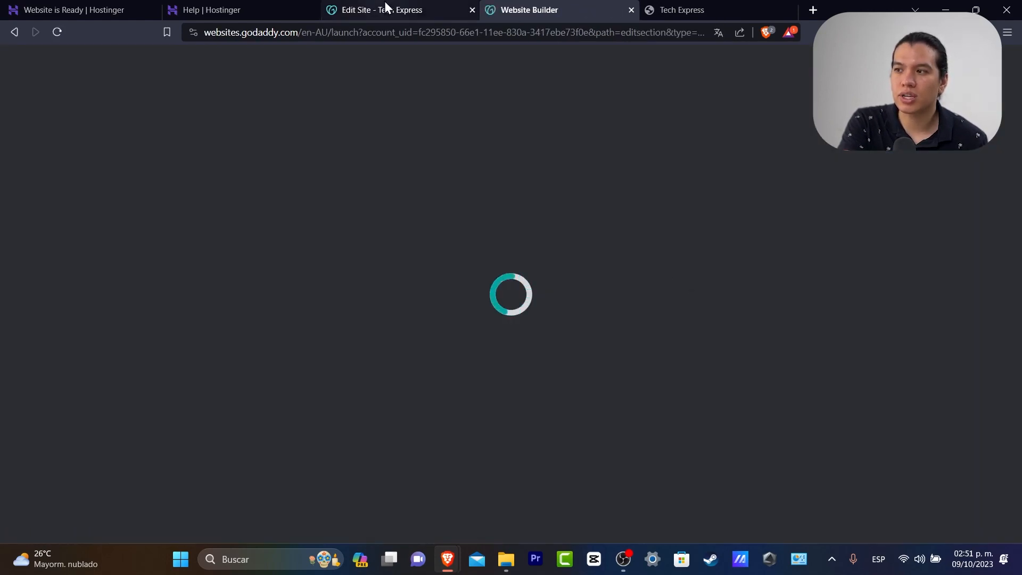
Republish the site from the editor, then open the account dashboard in a new tab
left_click(384, 6)
left_click(524, 6)
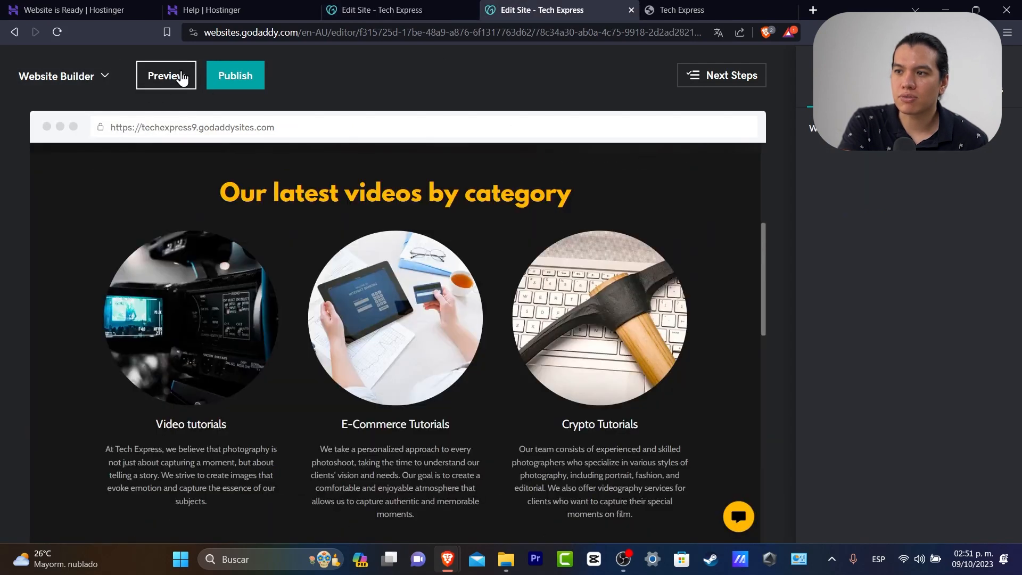
left_click(230, 78)
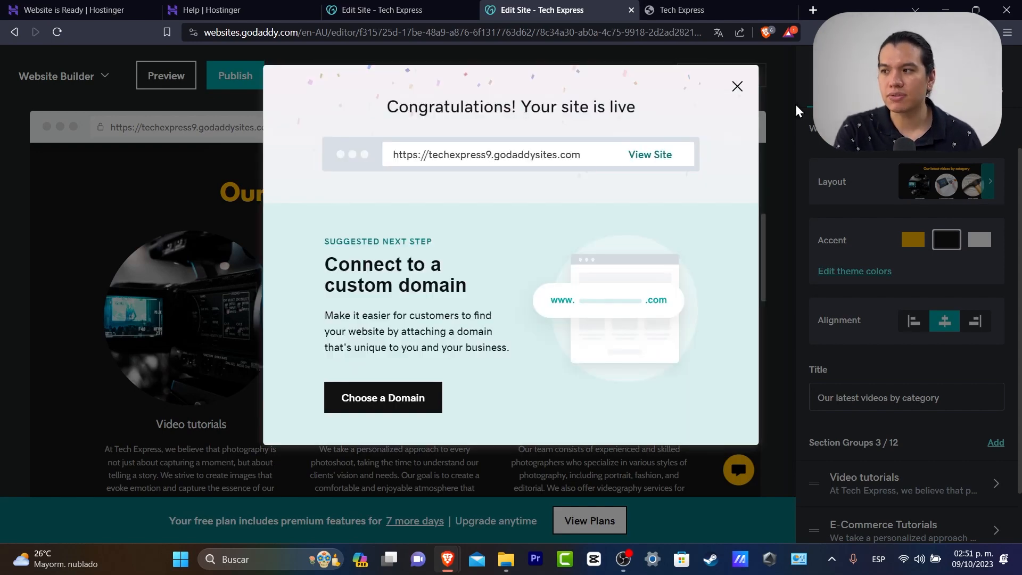
left_click(736, 87)
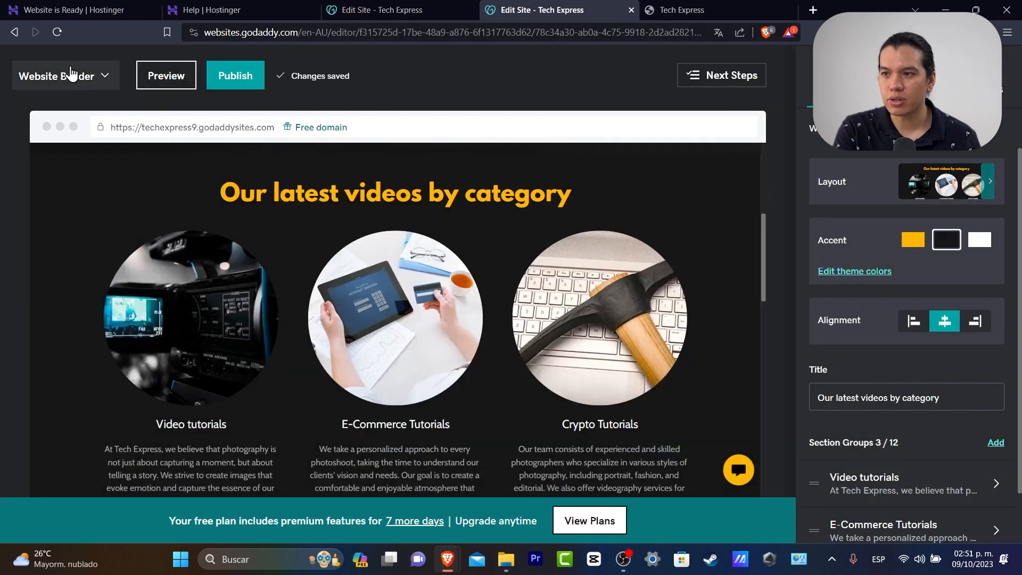
left_click(102, 76)
left_click(113, 119)
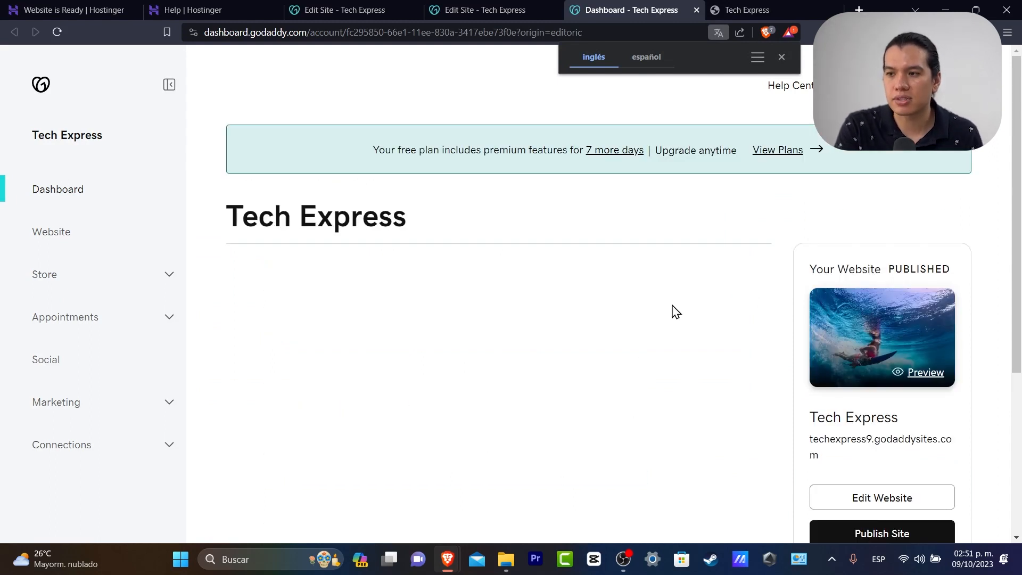
Scroll the Tech Express dashboard and expand the Connections section in the sidebar
scroll(674, 325, "down", 5)
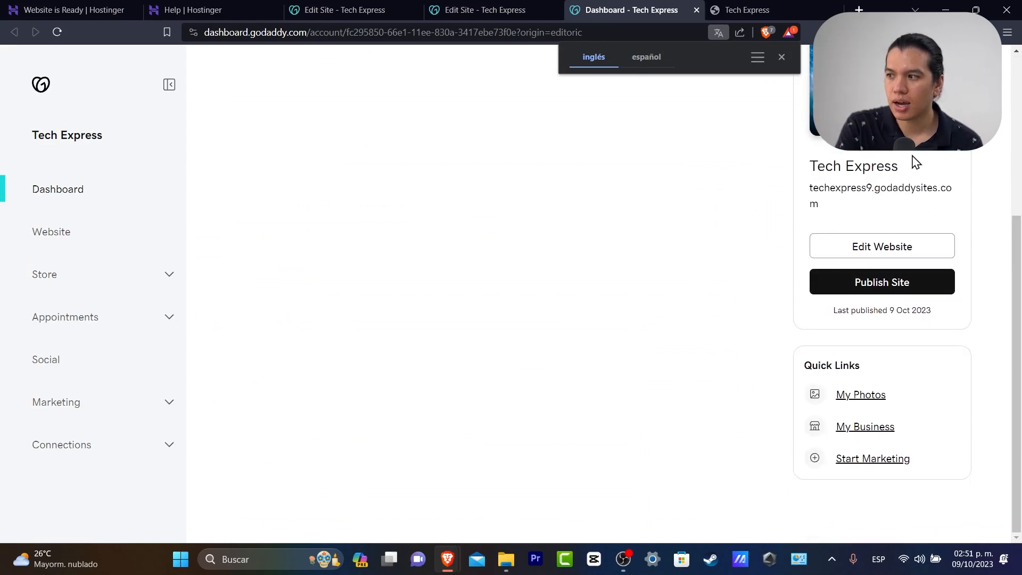
scroll(947, 160, "up", 3)
left_click_drag(905, 199, 943, 198)
scroll(987, 239, "down", 3)
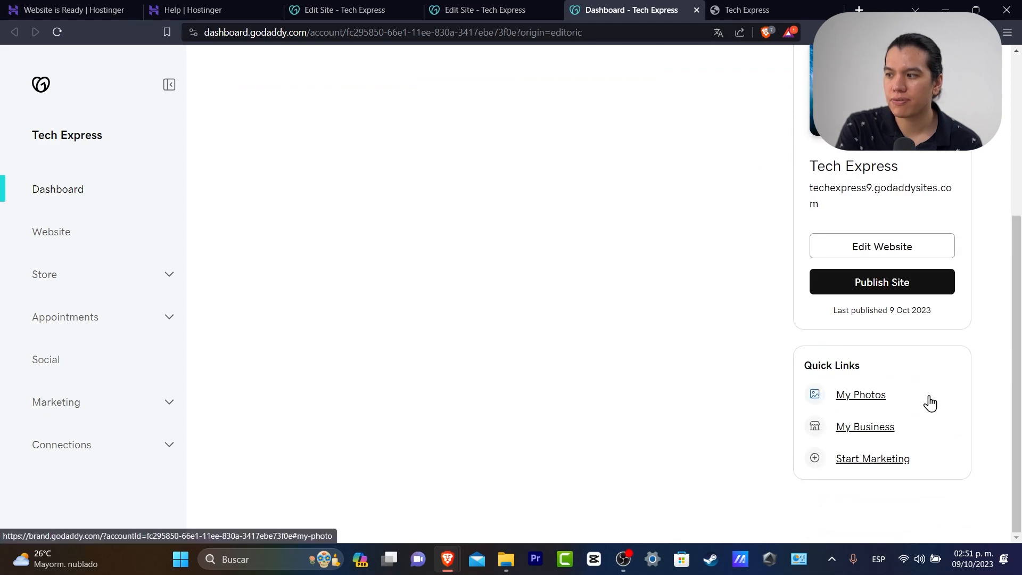
left_click(124, 454)
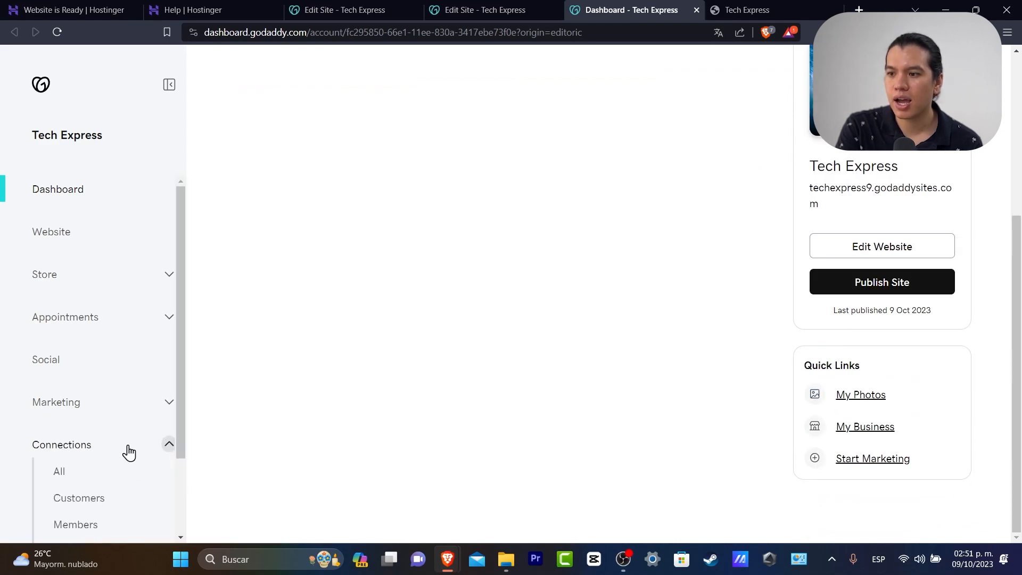
scroll(127, 450, "down", 2)
Expand Marketing, Appointments and Store in the sidebar, then open Store Overview
left_click(74, 302)
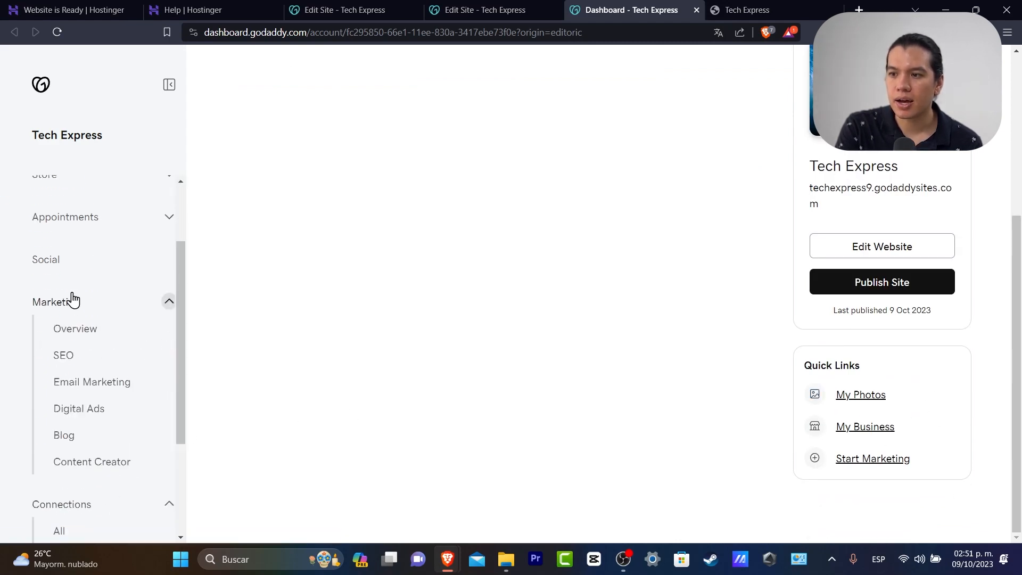
scroll(101, 322, "up", 2)
left_click(94, 315)
left_click(84, 275)
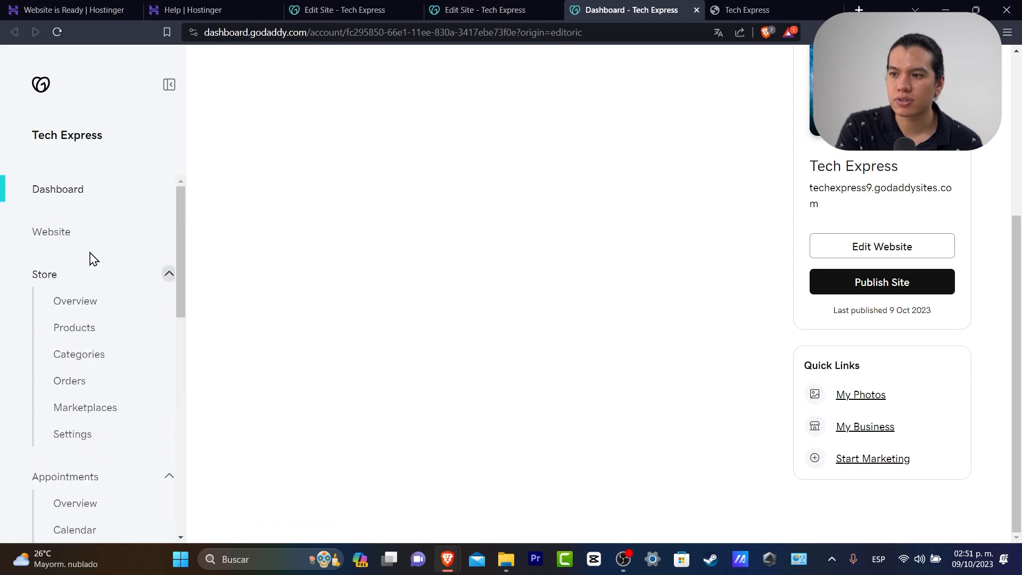
scroll(441, 213, "up", 1)
scroll(442, 213, "up", 4)
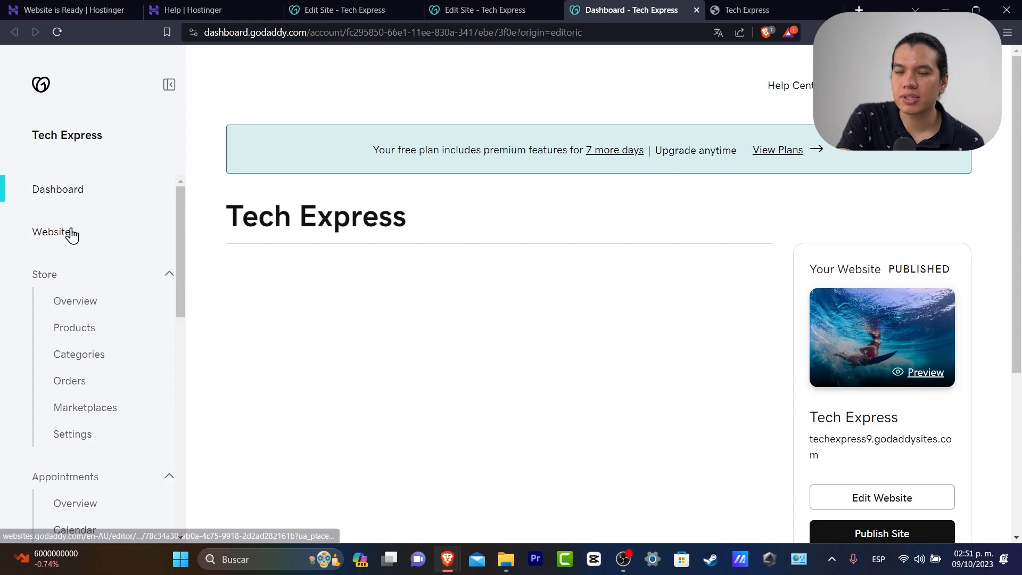
left_click(98, 304)
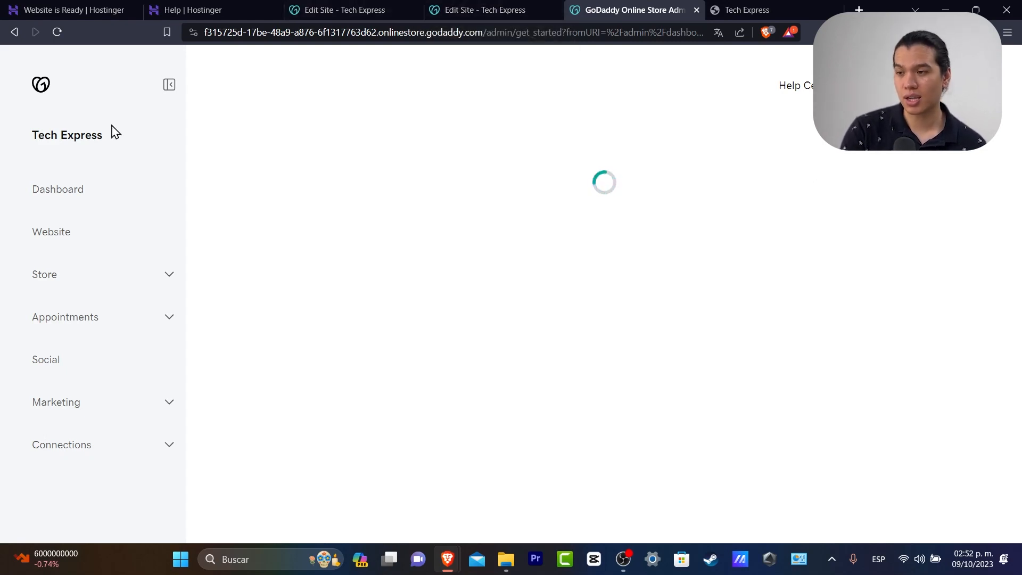
Open Appointments Overview, showing 0 services and 0 categories, dismissing the Widevine prompt
left_click(64, 271)
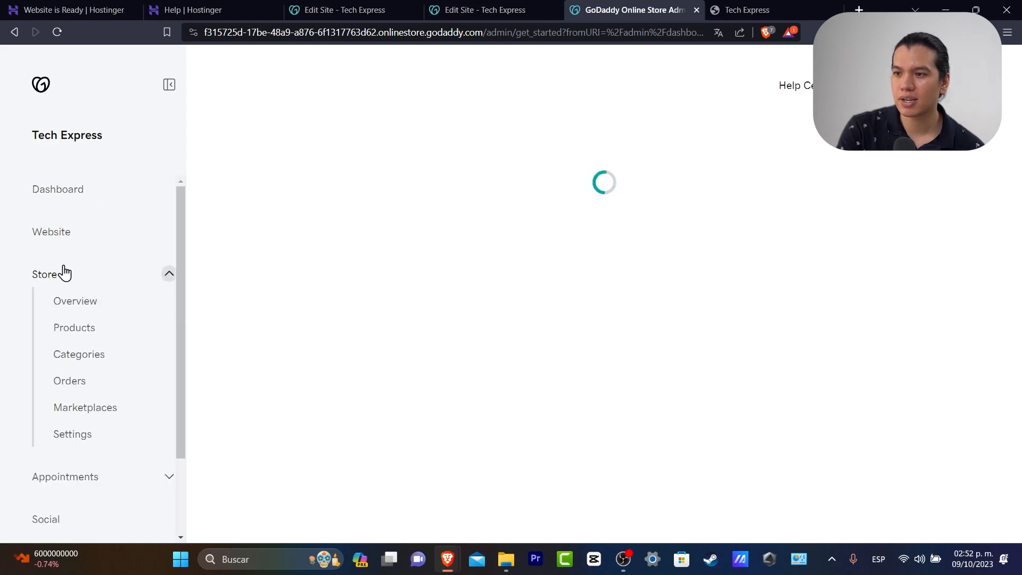
left_click(100, 273)
left_click(116, 318)
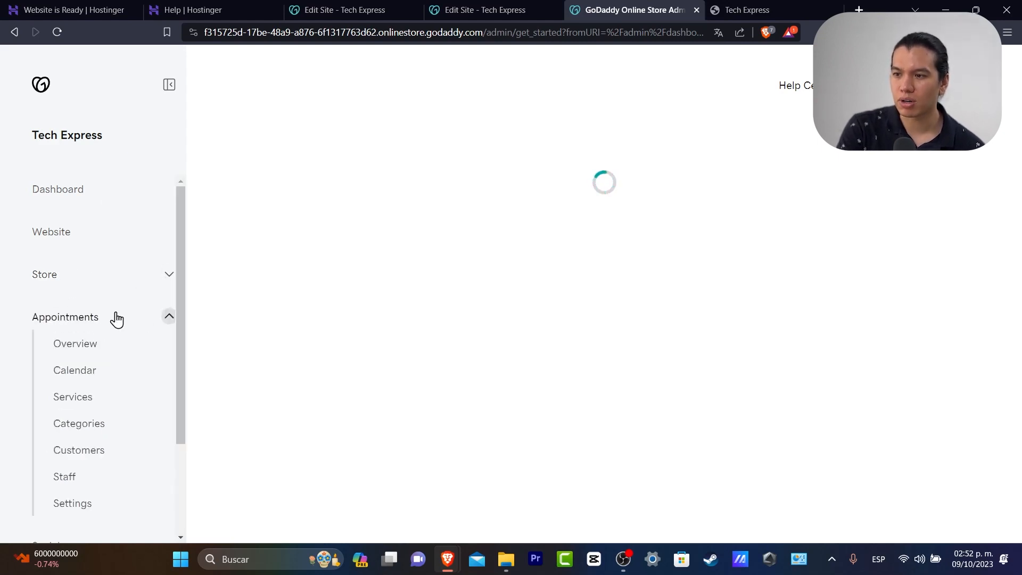
left_click(106, 349)
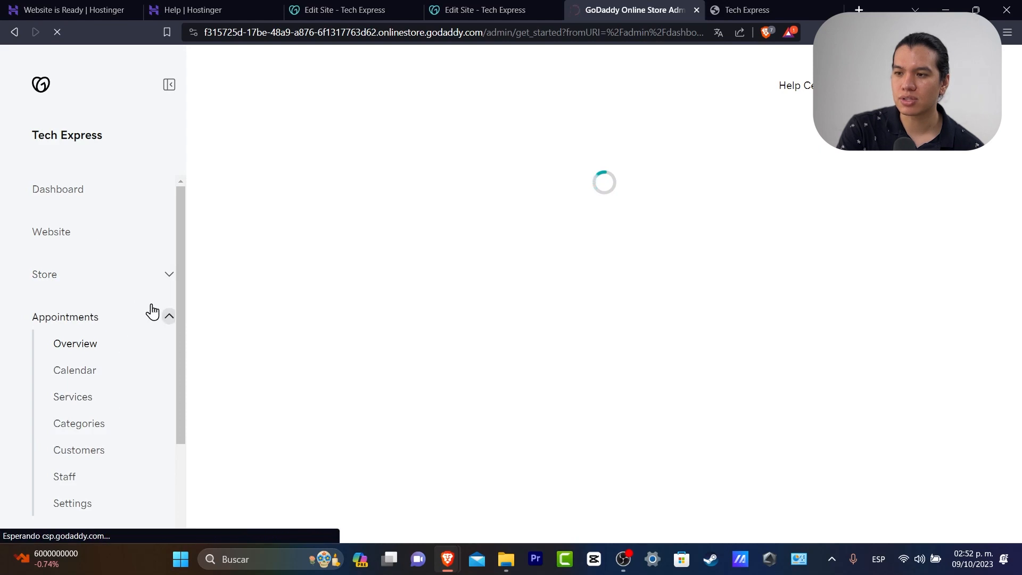
scroll(149, 315, "down", 3)
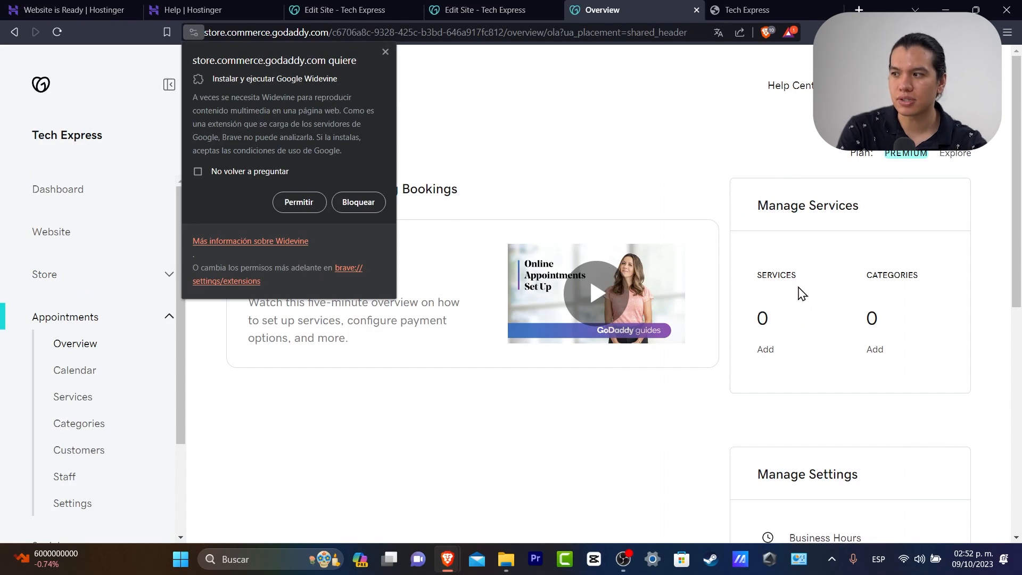
left_click(431, 75)
scroll(894, 442, "down", 8)
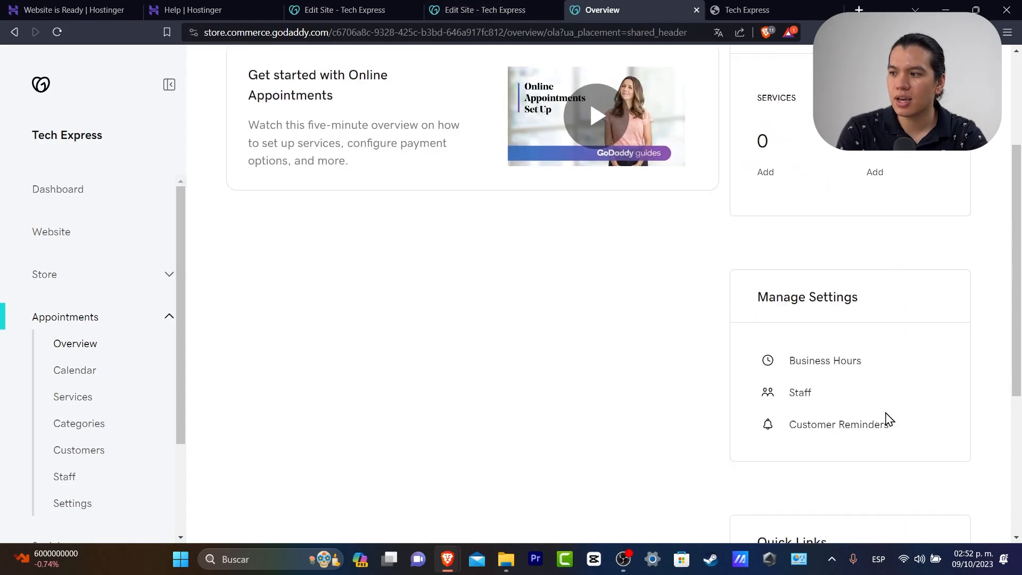
scroll(881, 397, "up", 5)
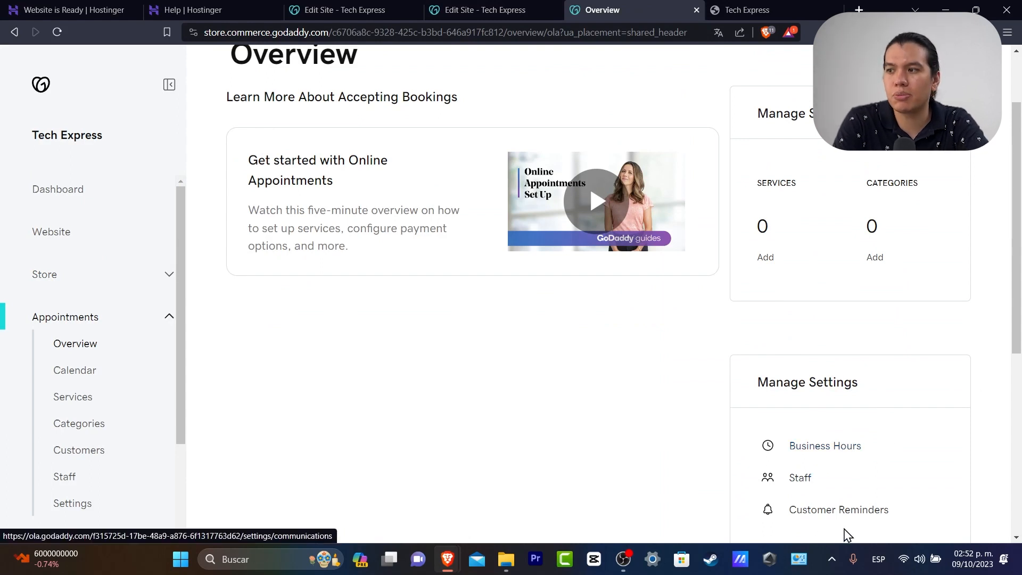
scroll(160, 433, "down", 2)
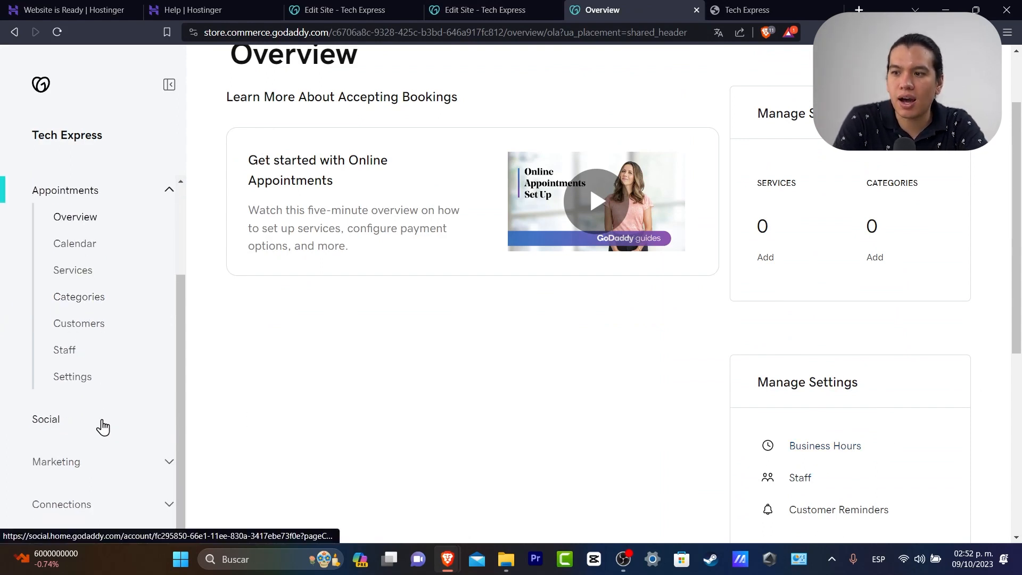
Open the Social page and look over its Facebook, Instagram and Google connection options
left_click(106, 436)
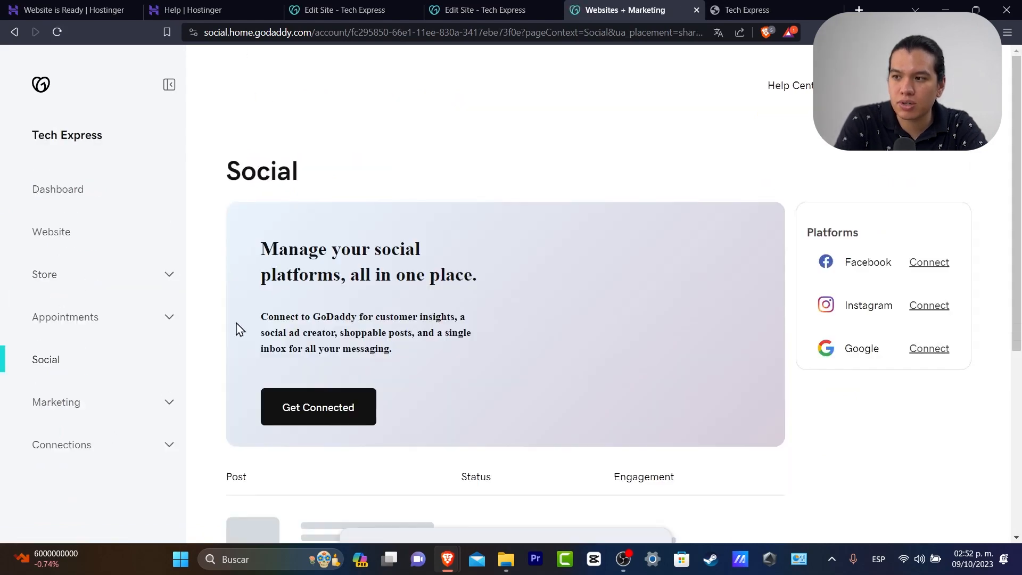
left_click_drag(393, 248, 467, 281)
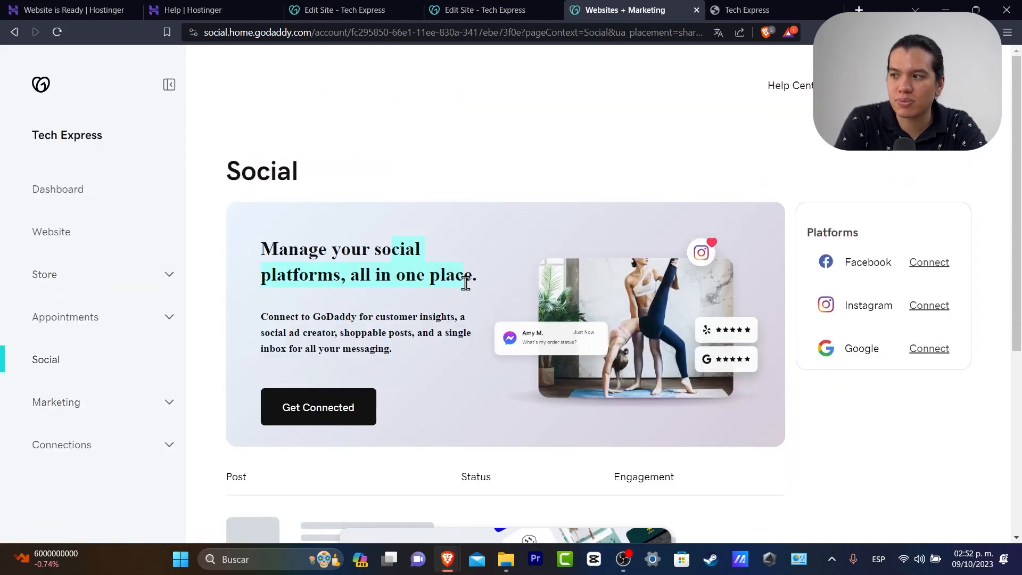
scroll(522, 290, "down", 4)
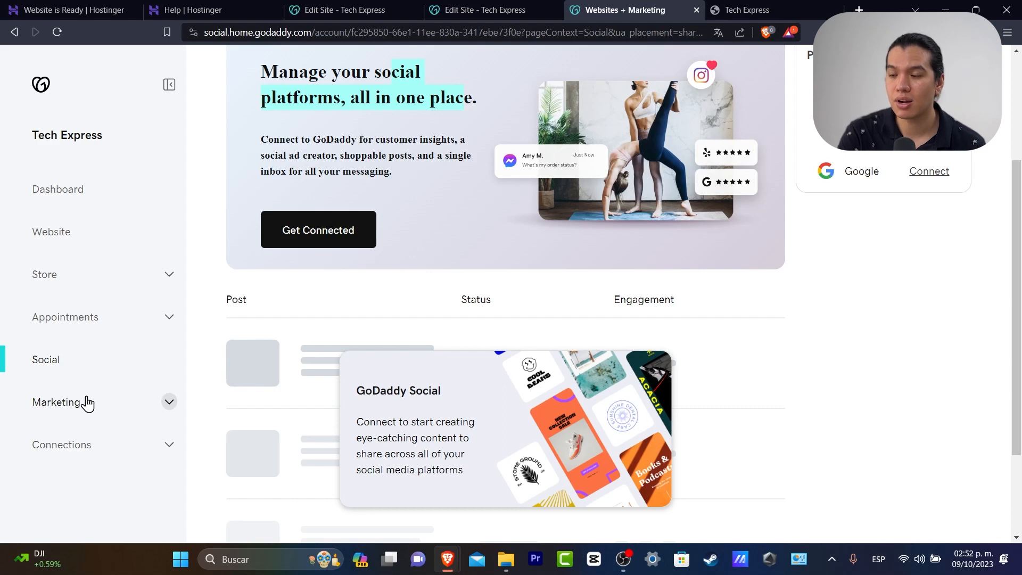
Open Marketing Overview, scroll through the Marketing Checklist, and open the SEO wizard landing page
left_click(96, 415)
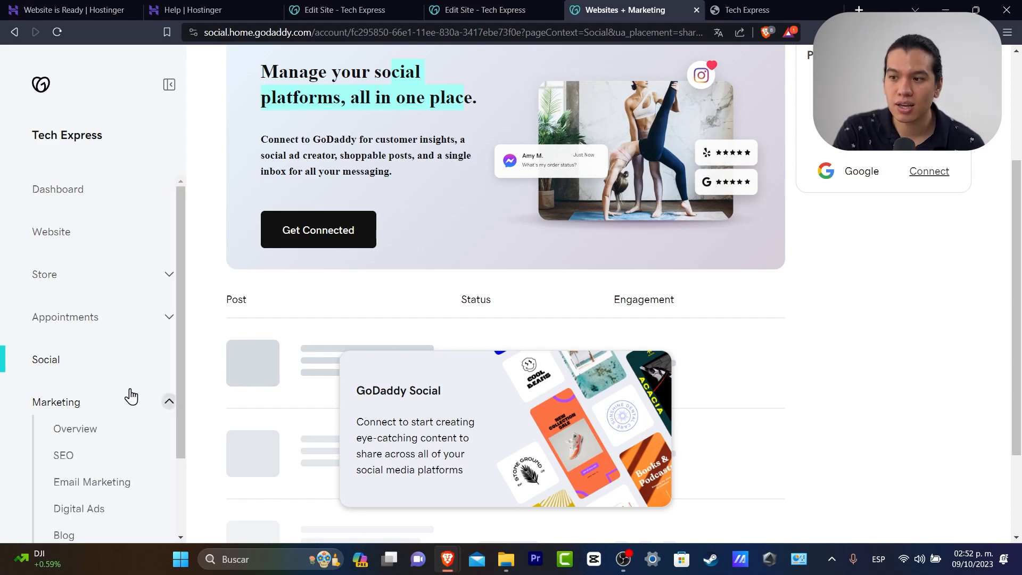
scroll(122, 394, "down", 2)
left_click(90, 325)
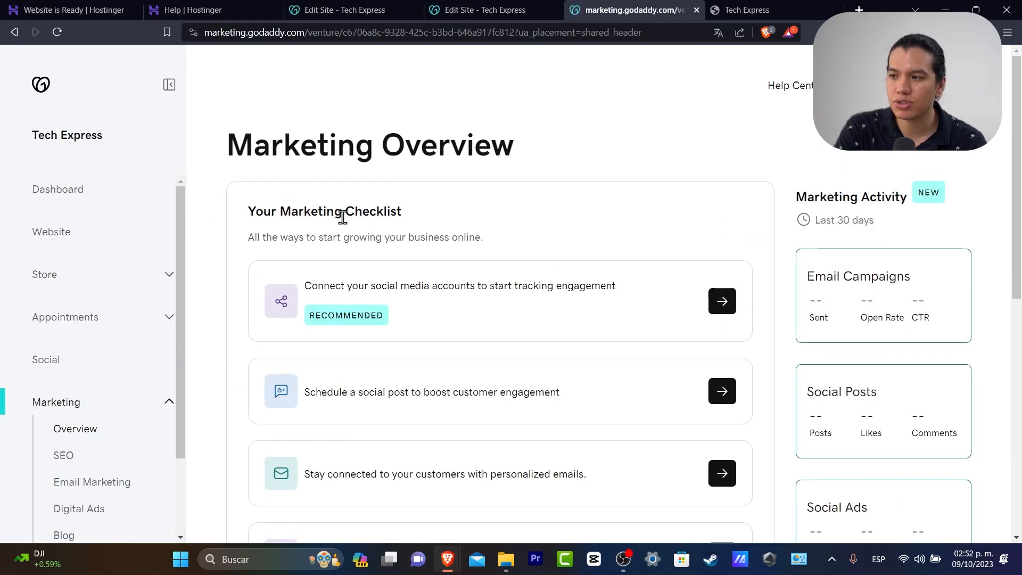
left_click_drag(346, 216, 406, 231)
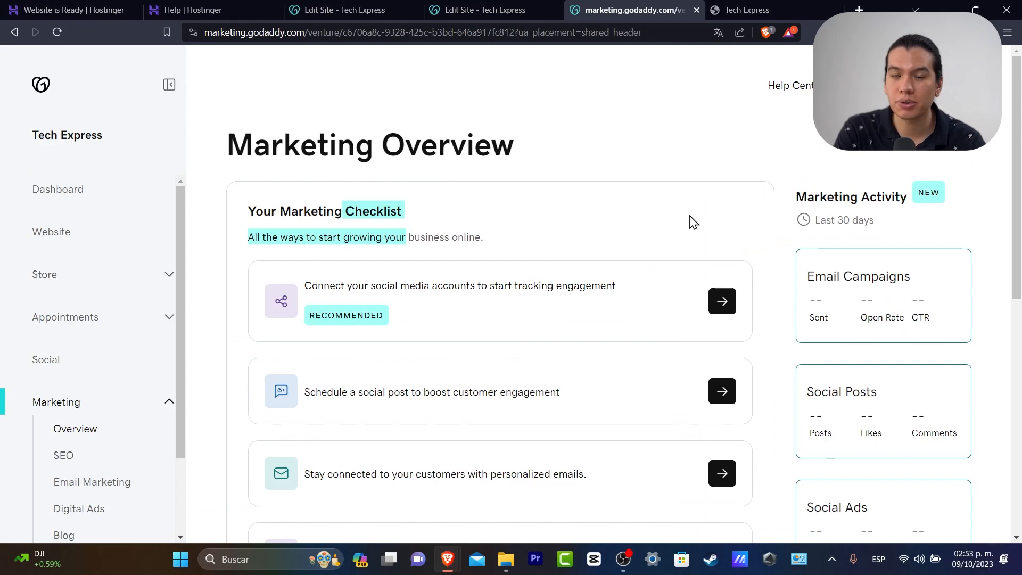
scroll(691, 238, "down", 3)
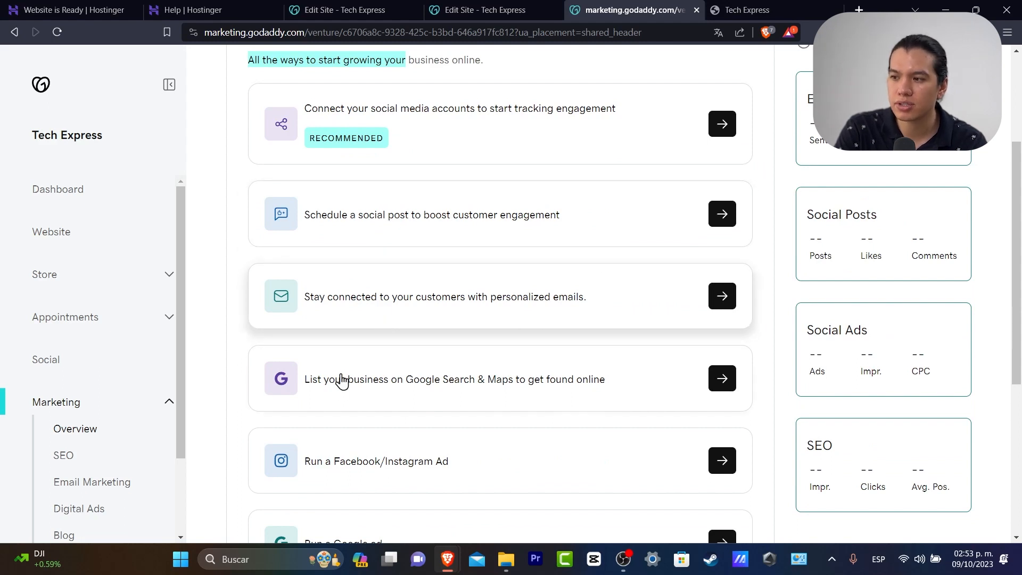
scroll(622, 418, "down", 3)
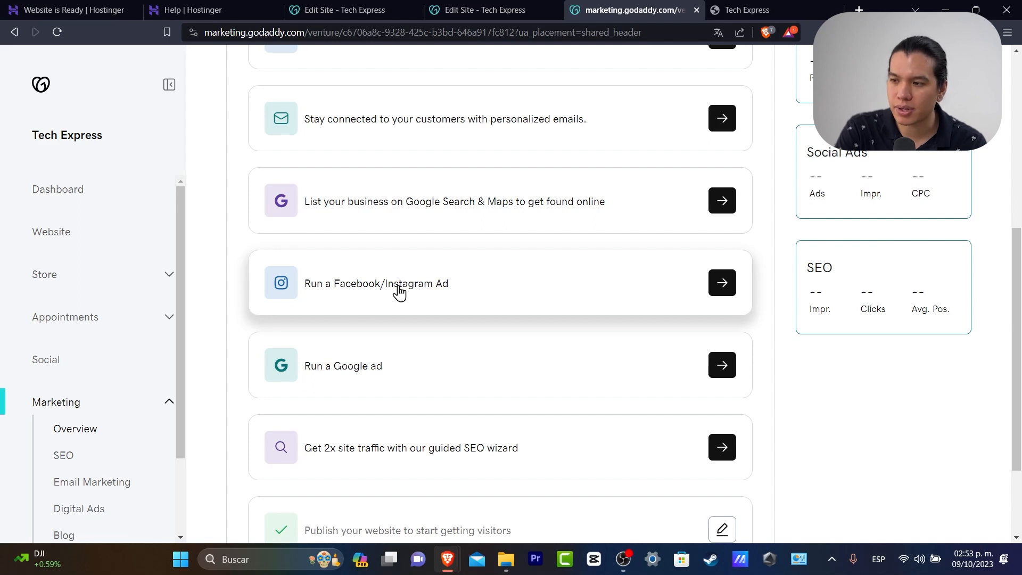
scroll(398, 386, "down", 3)
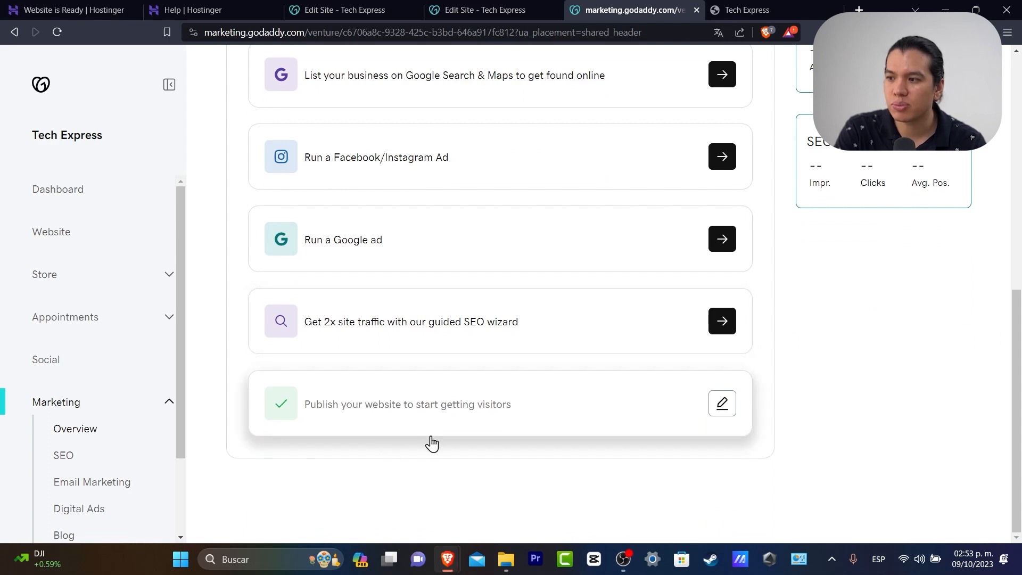
left_click(735, 331)
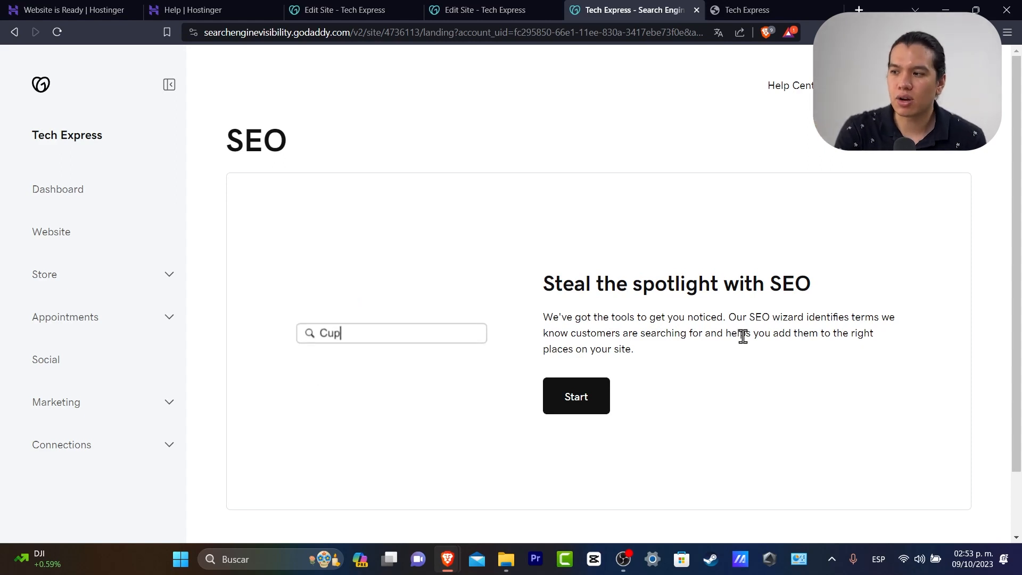
Start the SEO wizard, answer 'No, my customers are everywhere', and continue to Optimize Homepage
left_click(592, 411)
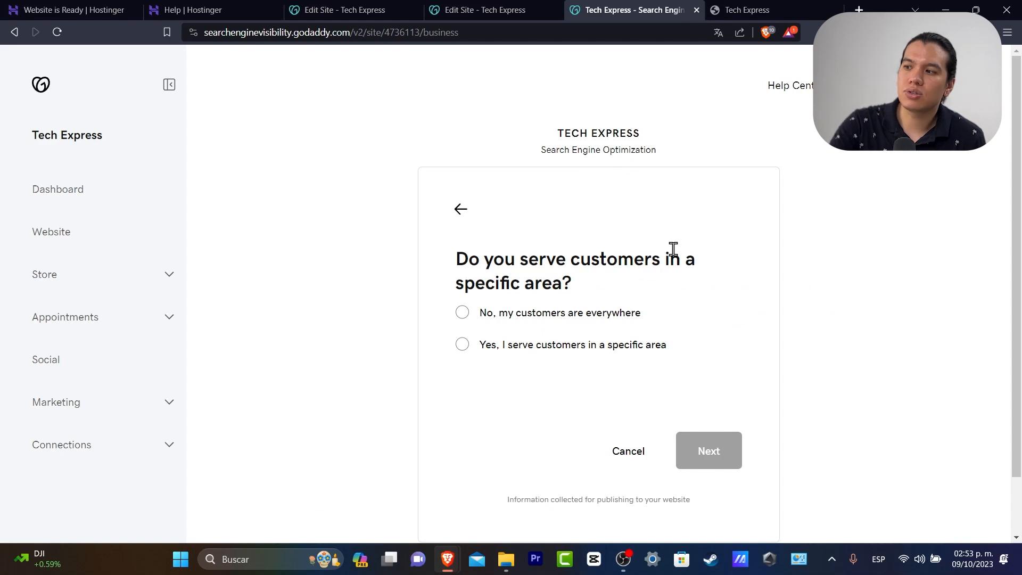
left_click(633, 315)
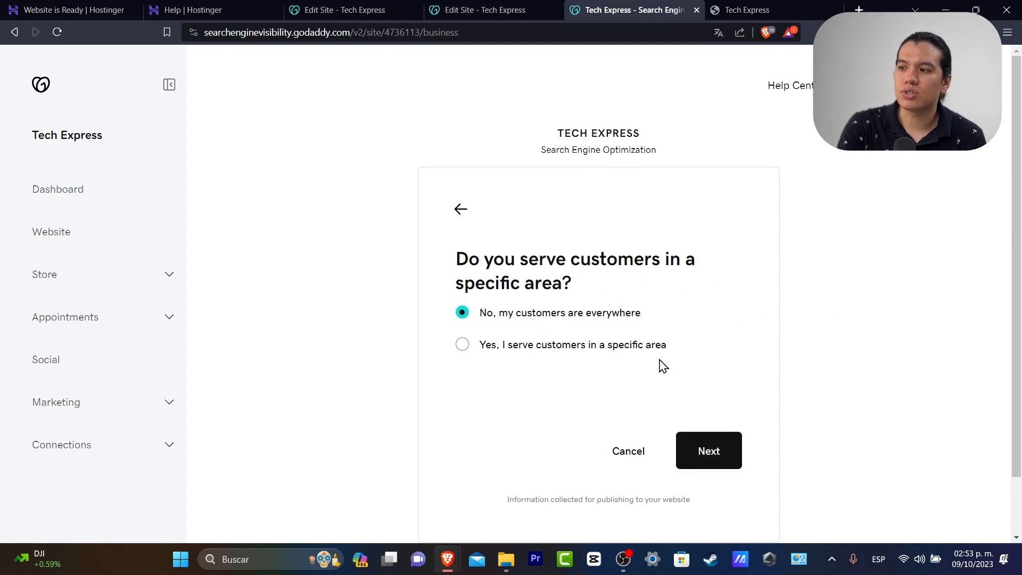
left_click(708, 451)
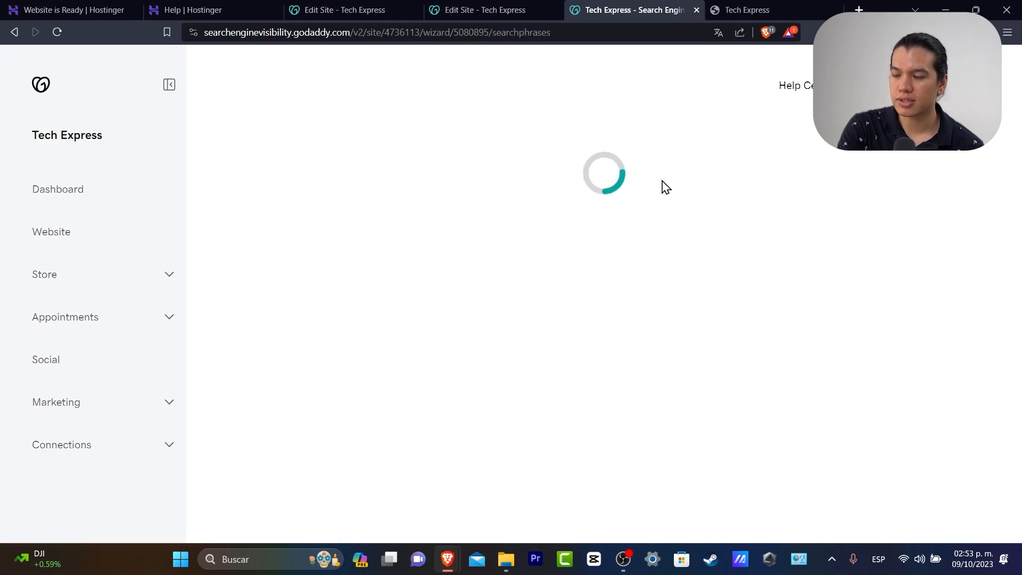
left_click_drag(455, 226, 841, 228)
left_click(869, 235)
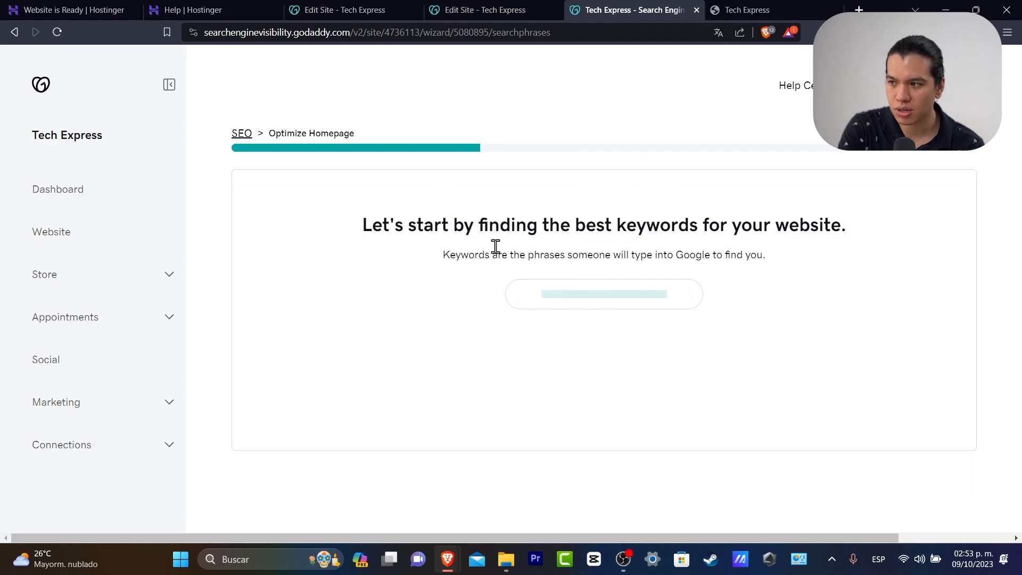
Review the keyword explanation and load more suggested keywords
left_click_drag(500, 251, 754, 275)
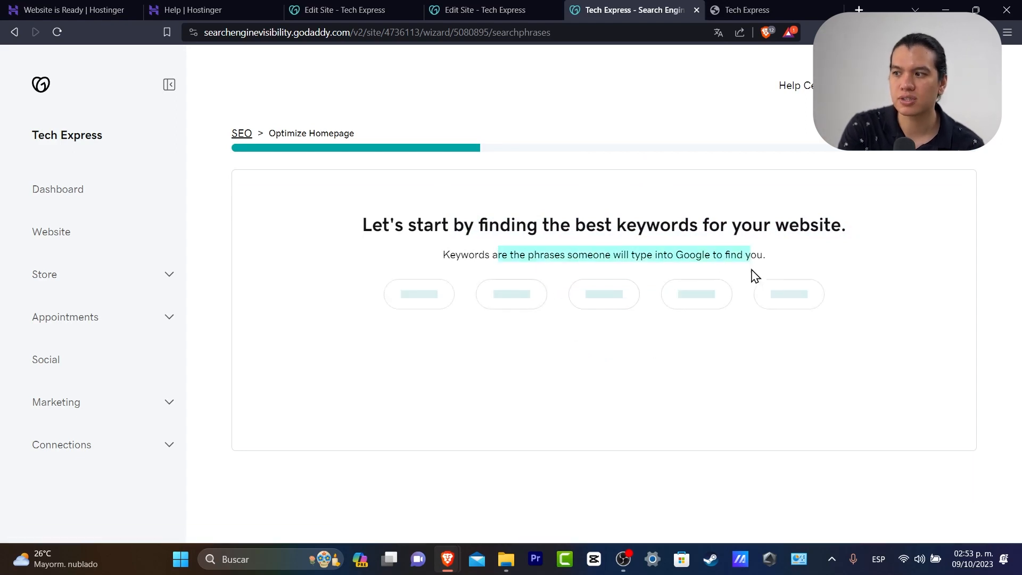
left_click(784, 260)
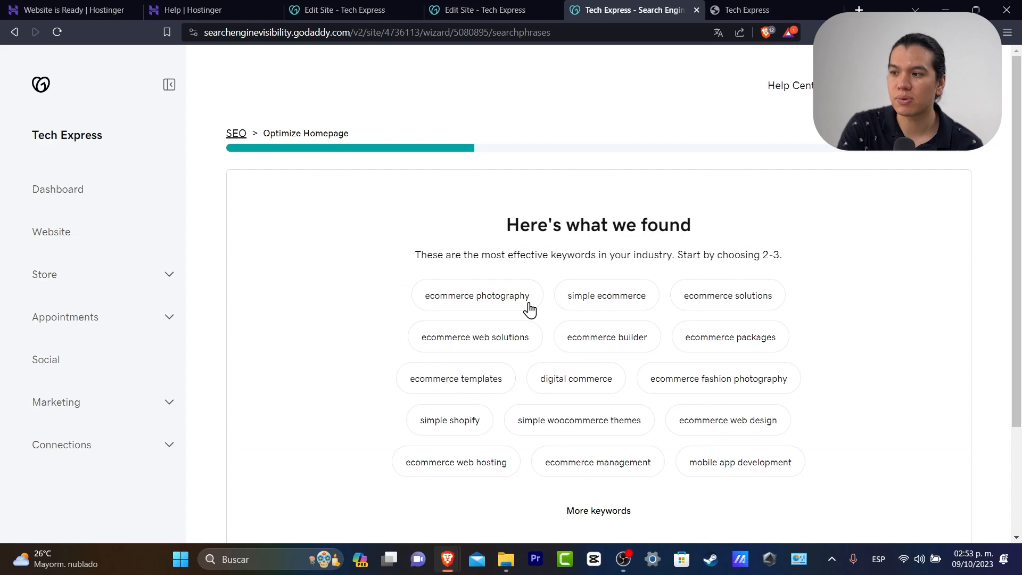
scroll(838, 385, "down", 3)
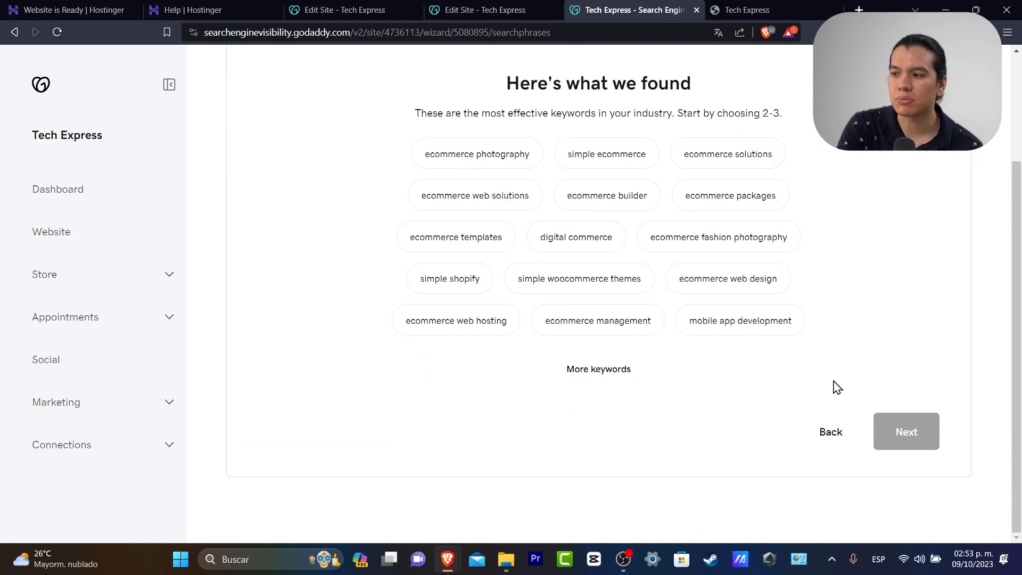
left_click(621, 372)
scroll(634, 378, "down", 3)
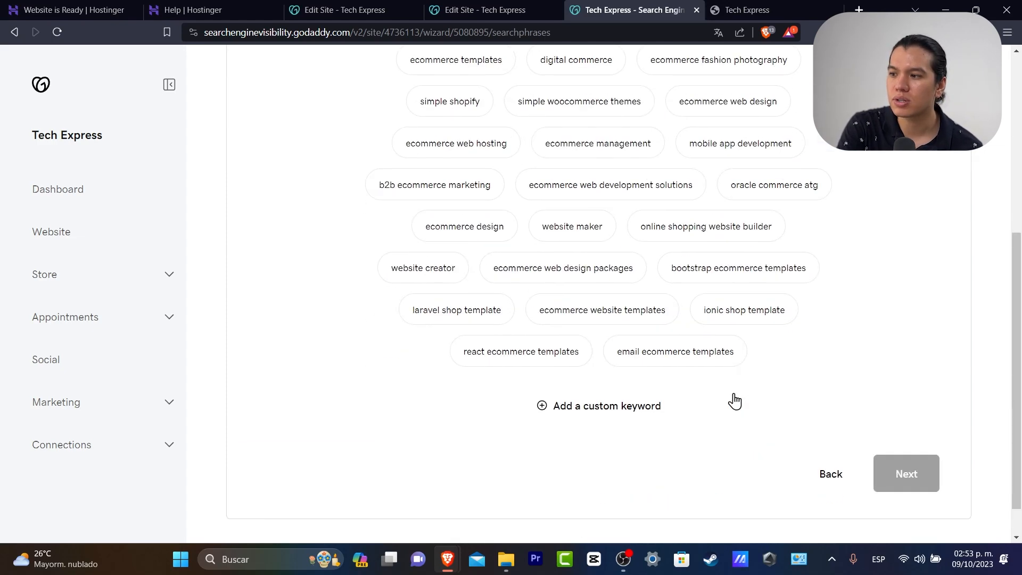
Add 'ecommerce tutorials' as a custom keyword
left_click(561, 409)
left_click(650, 425)
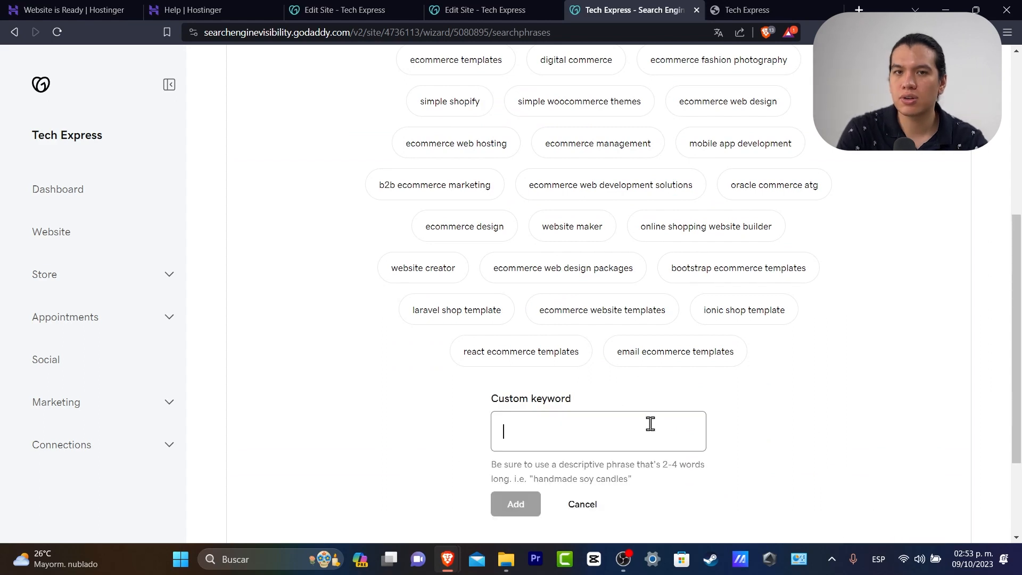
type("tech express tutorials")
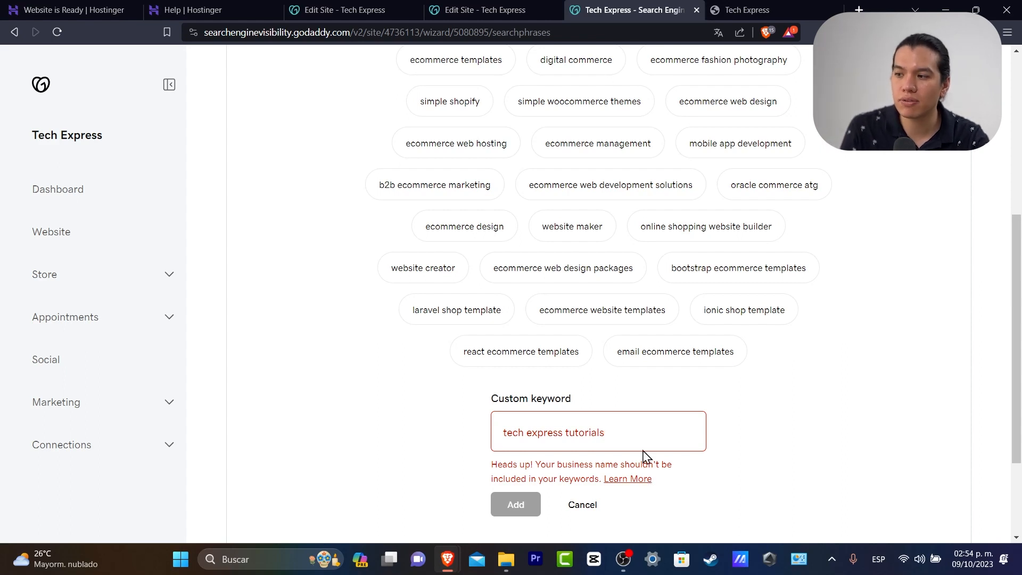
triple_click(587, 432)
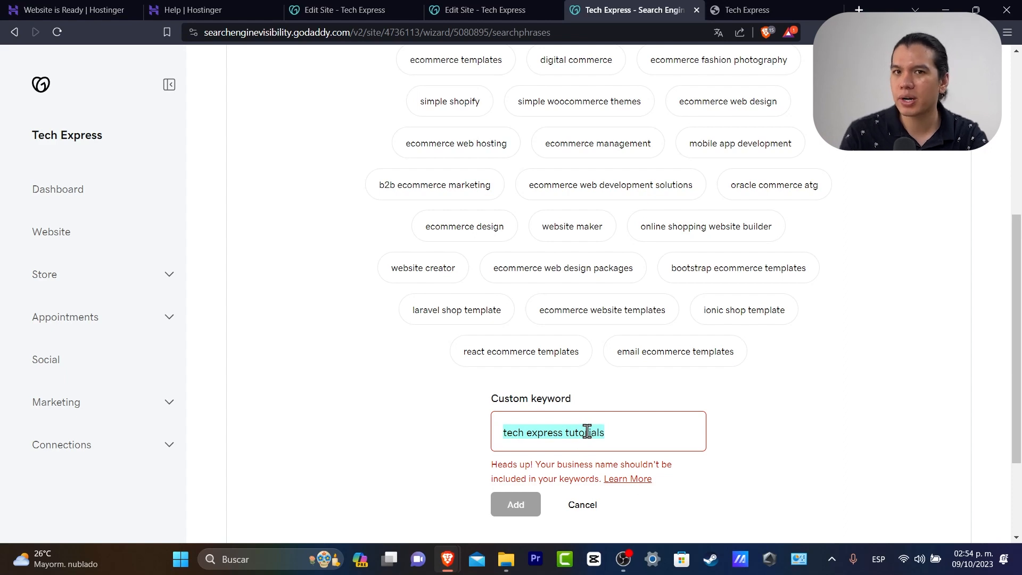
type("ecommerce tu")
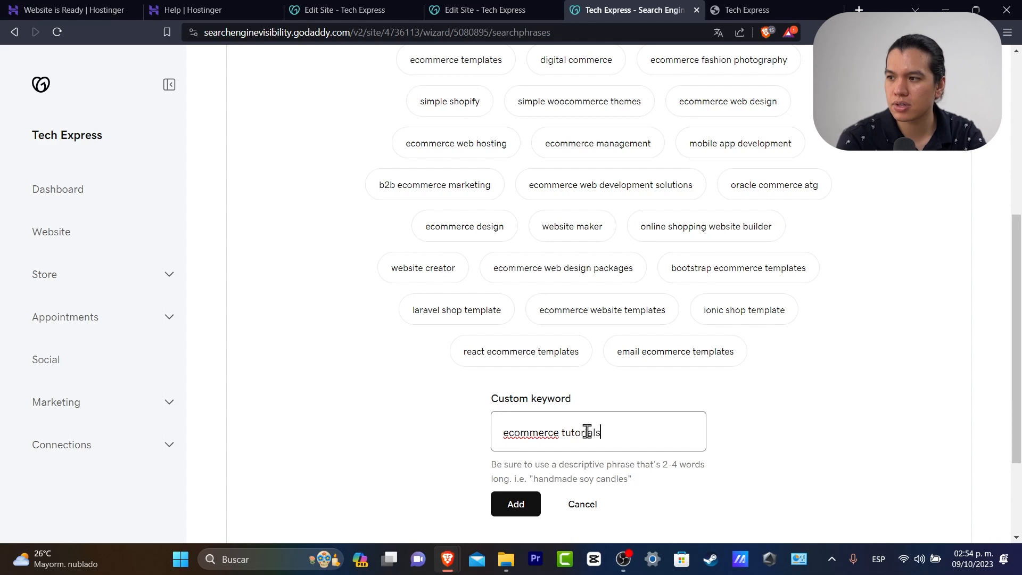
left_click(529, 505)
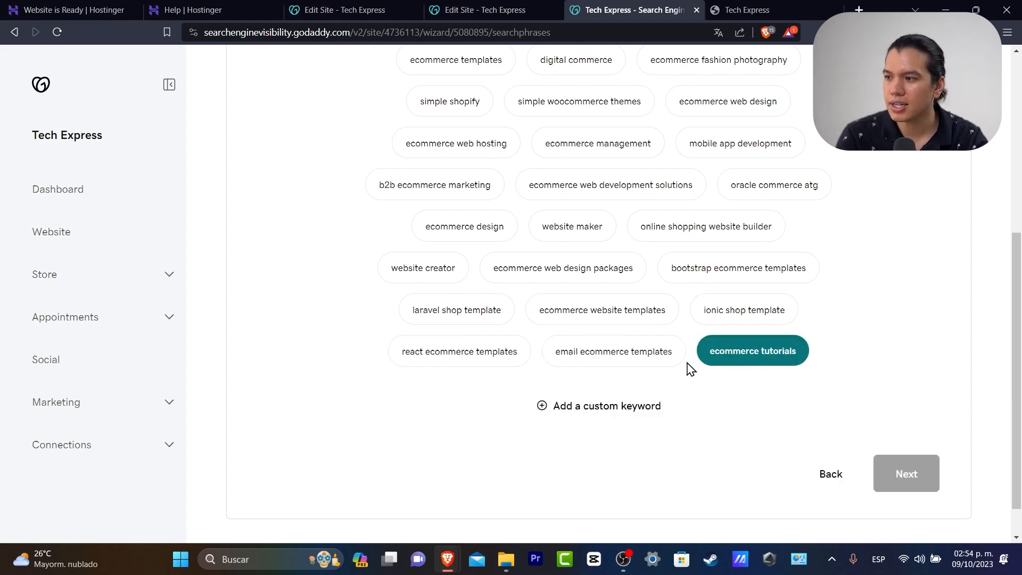
Select 'ecommerce website templates' and 'ionic shop template', then view the Google result preview
left_click(755, 313)
left_click(602, 309)
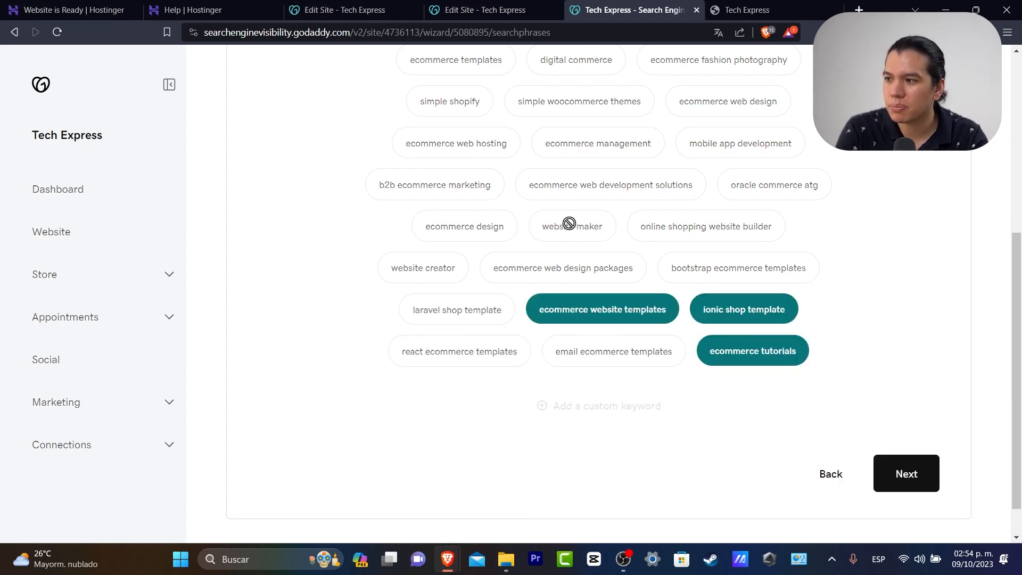
left_click(901, 472)
scroll(862, 353, "down", 6)
left_click(927, 427)
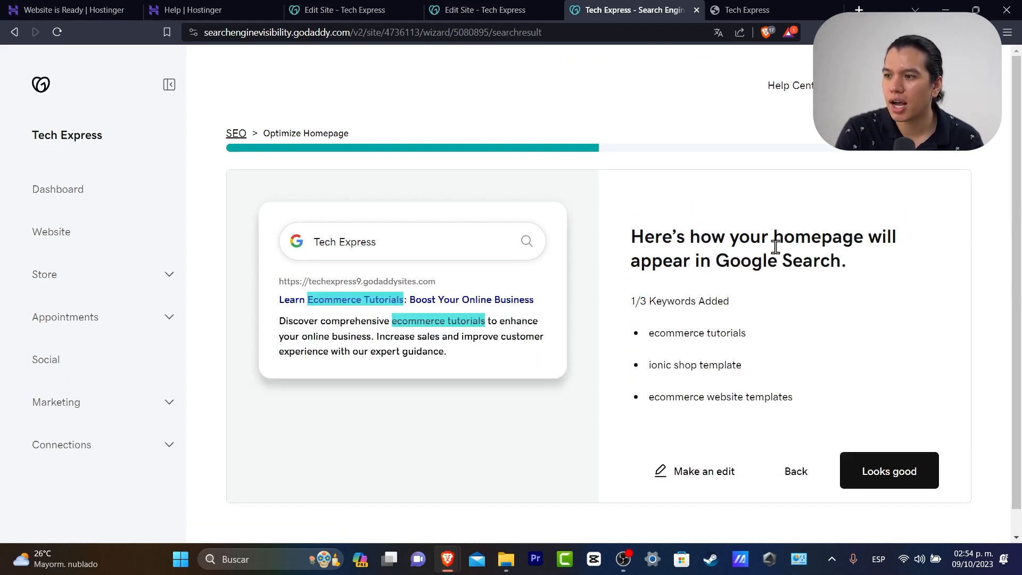
left_click_drag(775, 246, 854, 255)
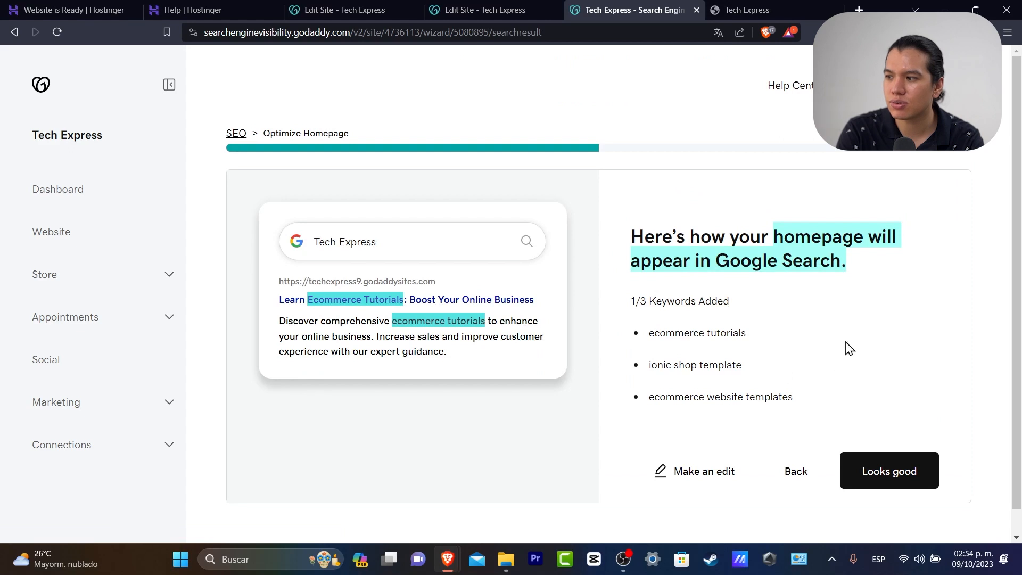
Accept the preview and change the headline to Tech Express Video tutorials for brandings and small companies
left_click(890, 473)
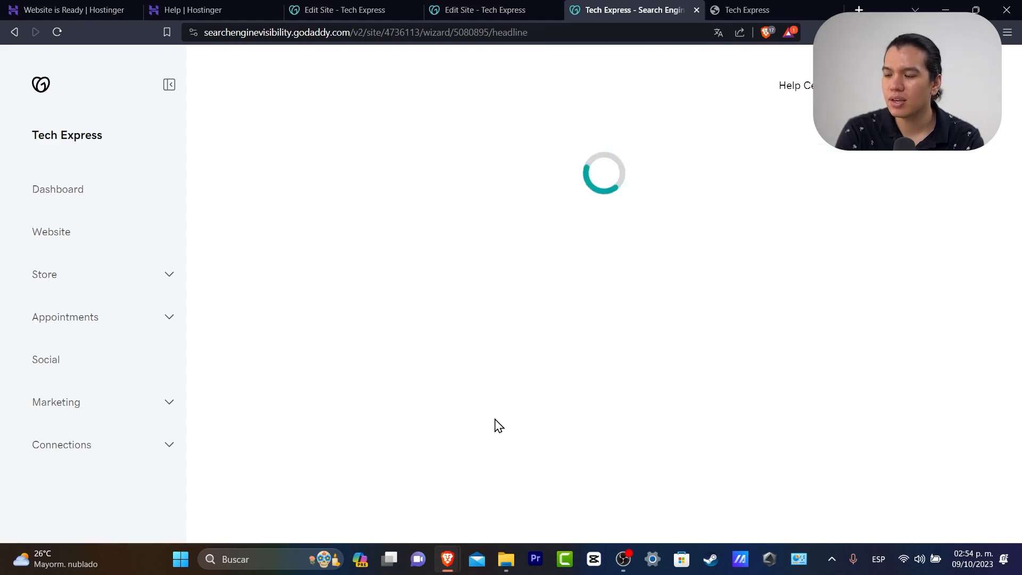
left_click_drag(450, 221, 814, 225)
left_click(812, 297)
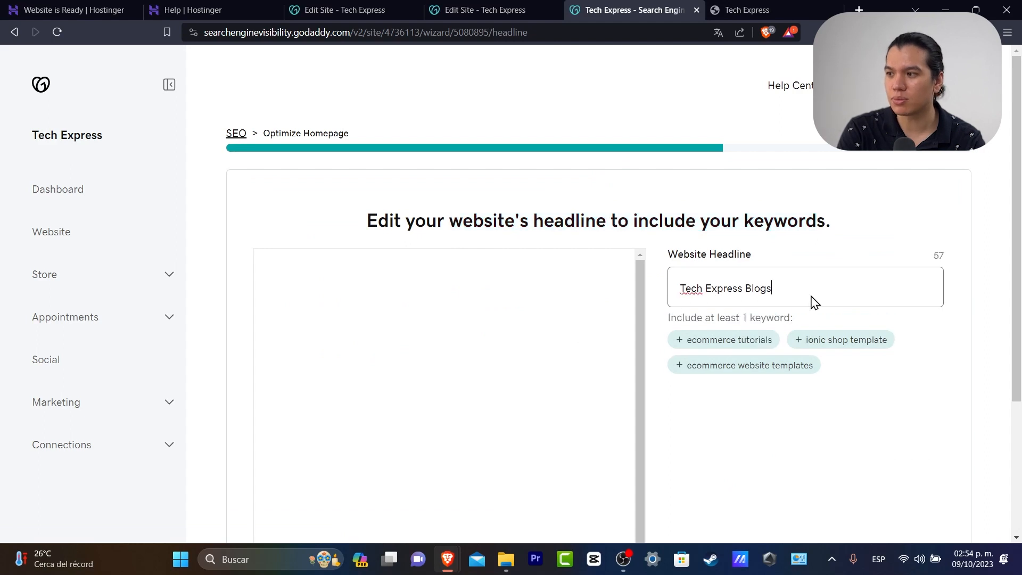
double_click(780, 289)
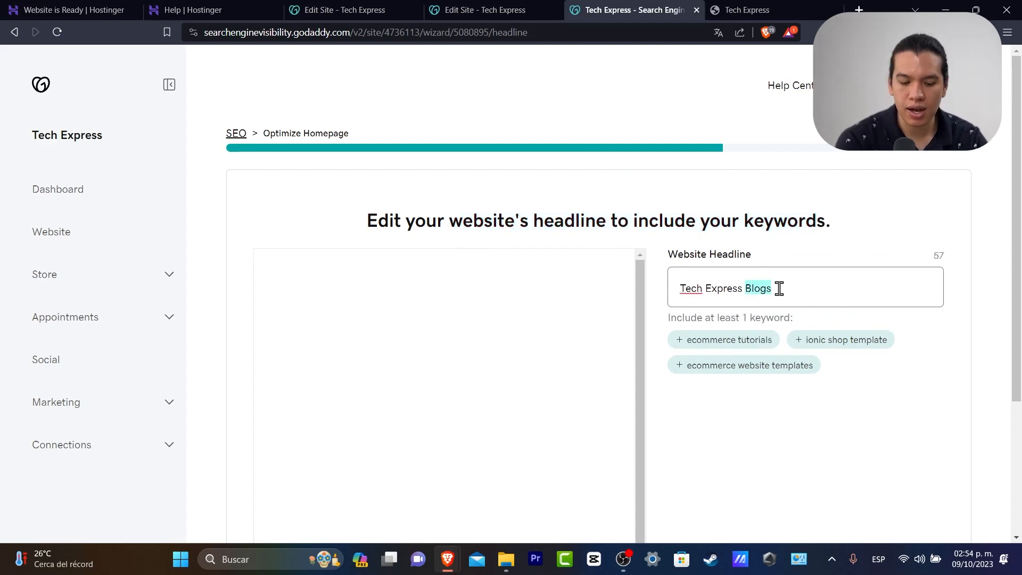
type("Video tutorials for people")
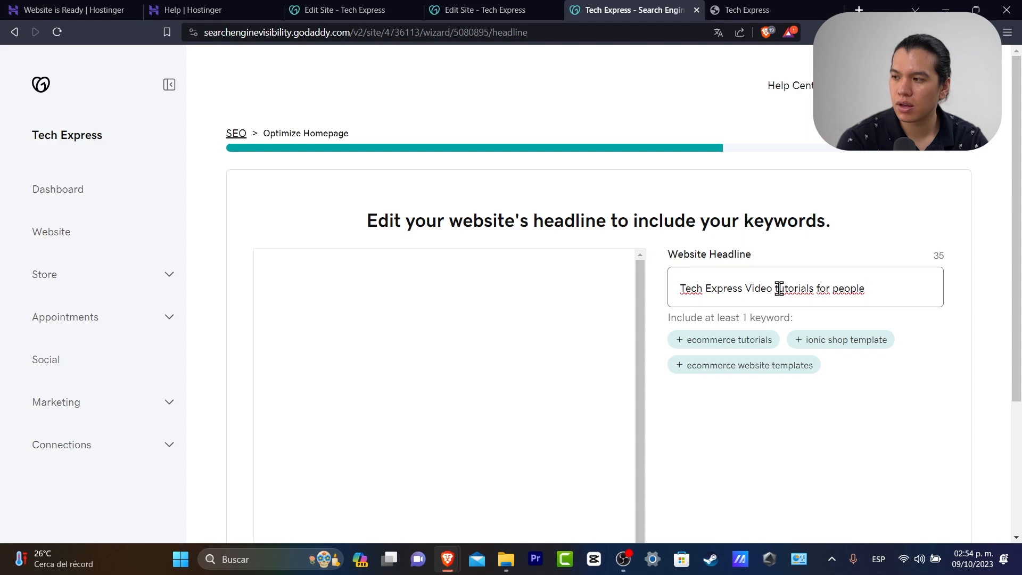
type("brandings and small companies")
Insert the 'ecommerce tutorials' keyword into the headline and save it
scroll(780, 288, "down", 3)
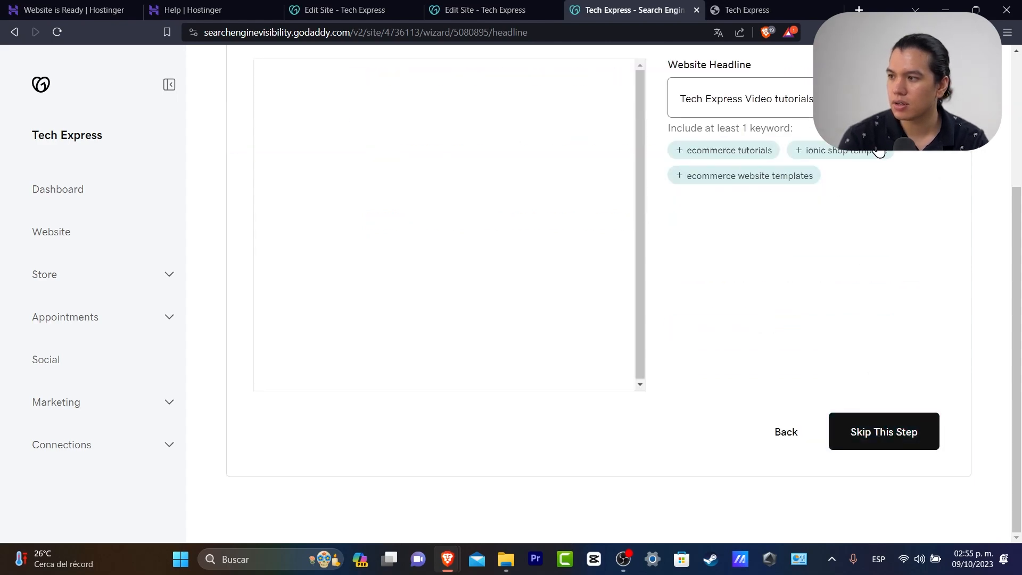
scroll(901, 187, "up", 3)
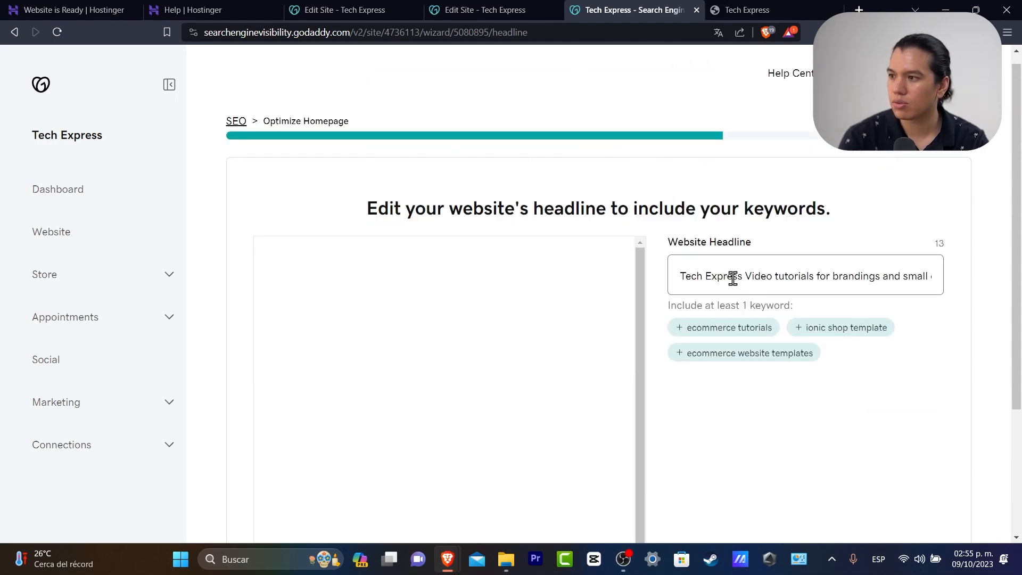
left_click(760, 333)
scroll(863, 372, "down", 3)
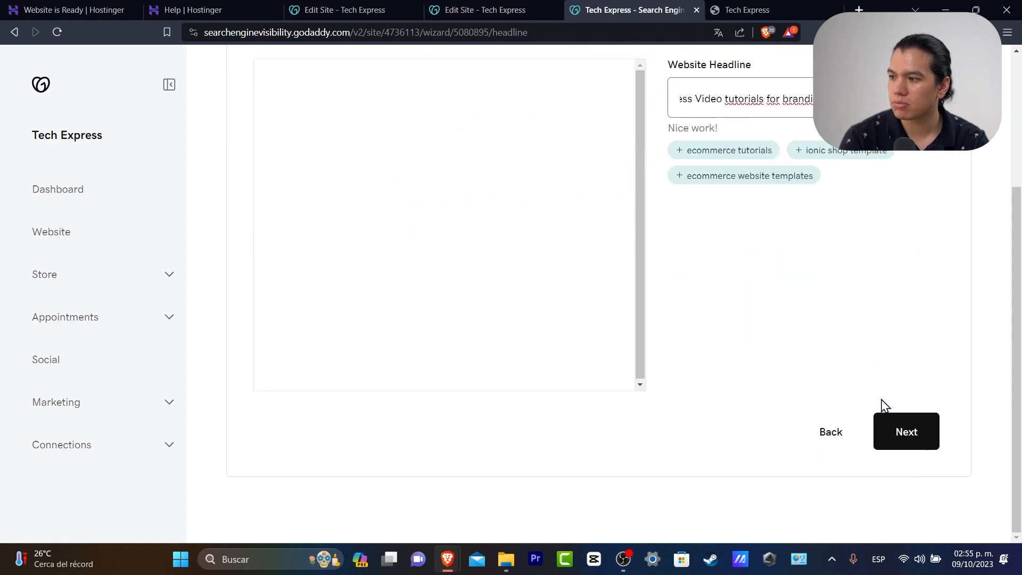
left_click(900, 428)
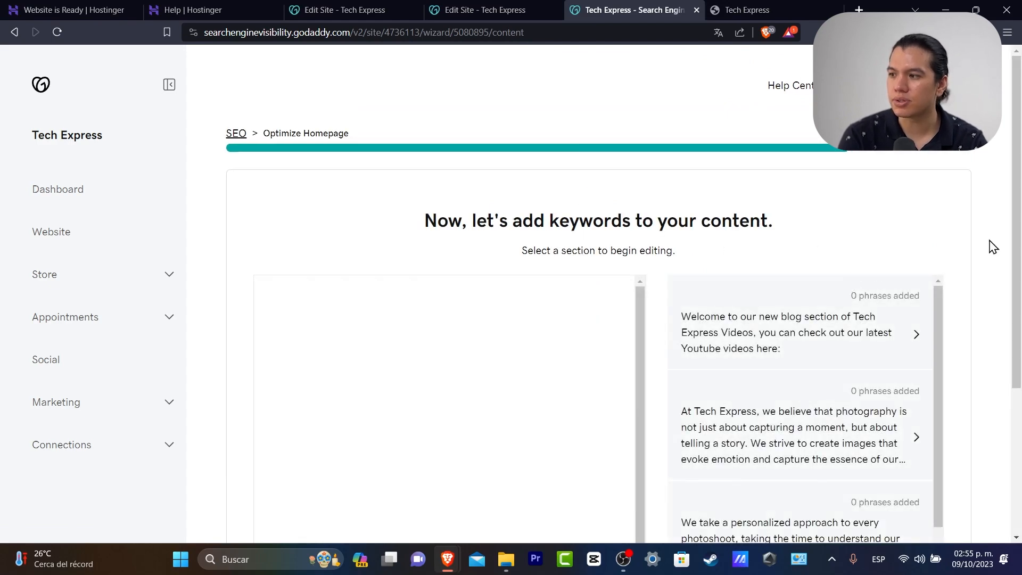
Open the first content section and save it unchanged
scroll(980, 253, "down", 3)
scroll(1000, 197, "up", 3)
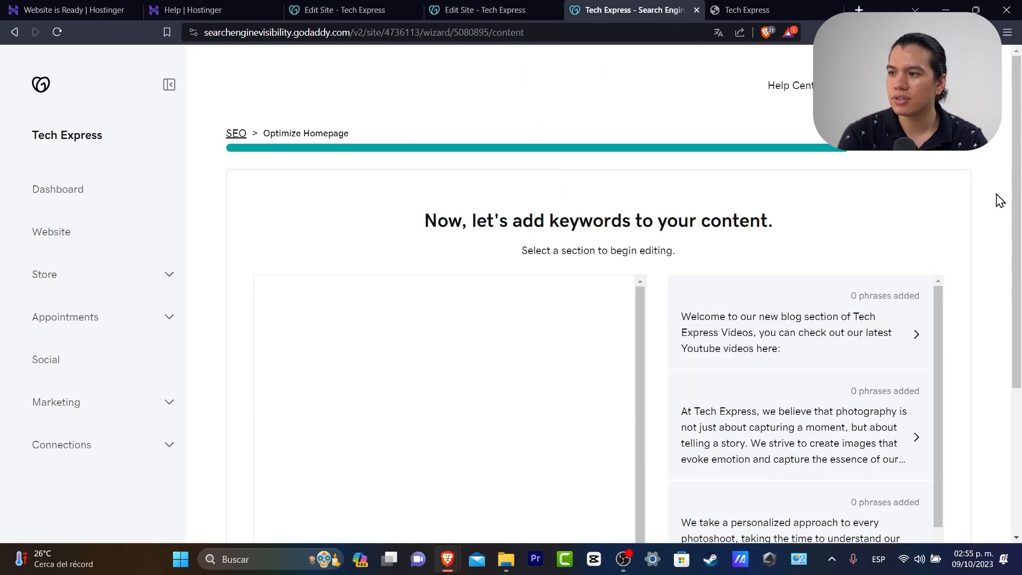
scroll(999, 200, "down", 3)
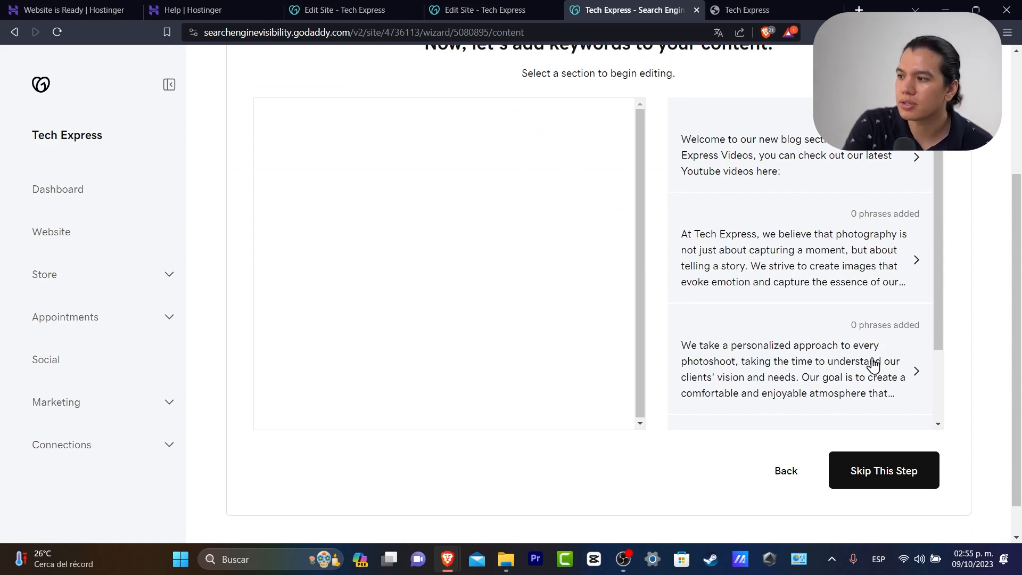
left_click(845, 172)
left_click(724, 345)
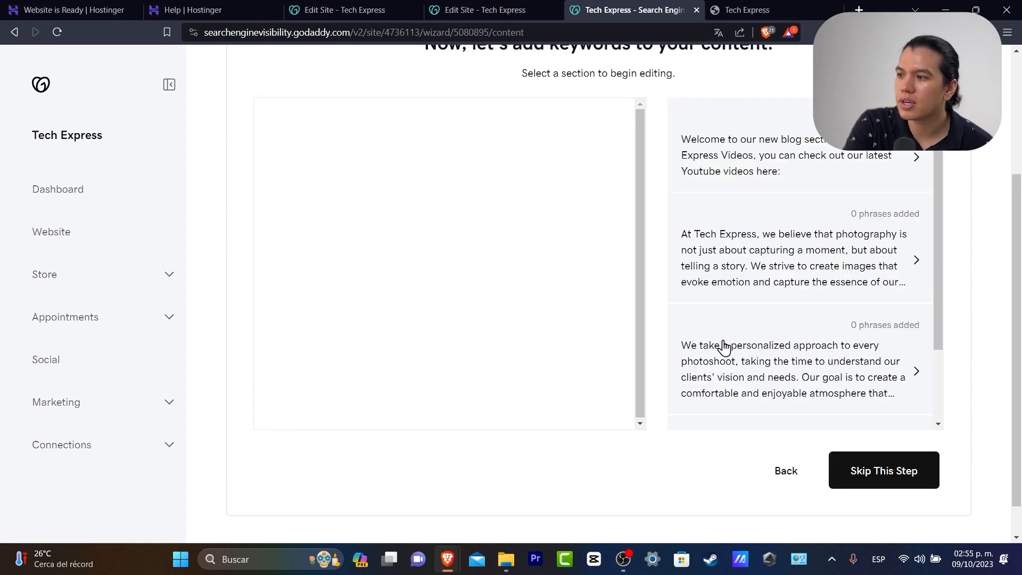
Add ecommerce tutorials, ionic shop template and ecommerce website templates to the team paragraph, save, and continue
scroll(827, 327, "down", 2)
scroll(870, 187, "up", 2)
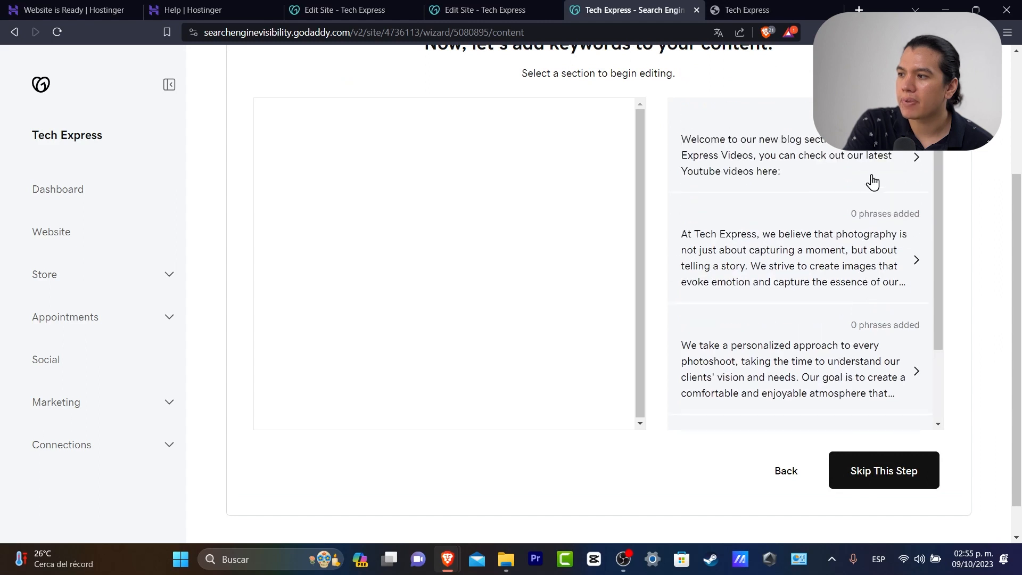
scroll(875, 182, "down", 2)
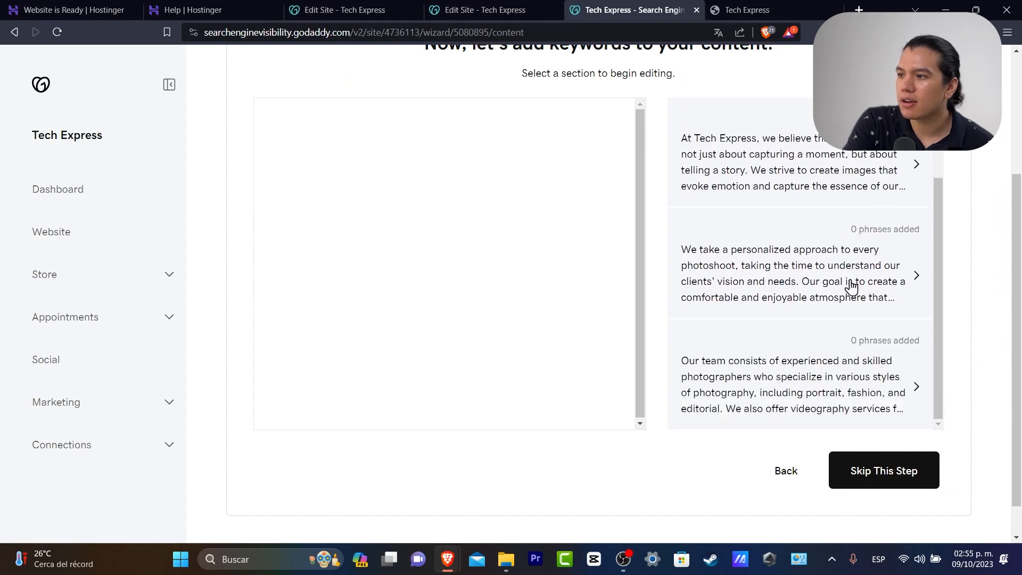
left_click(844, 397)
left_click(748, 274)
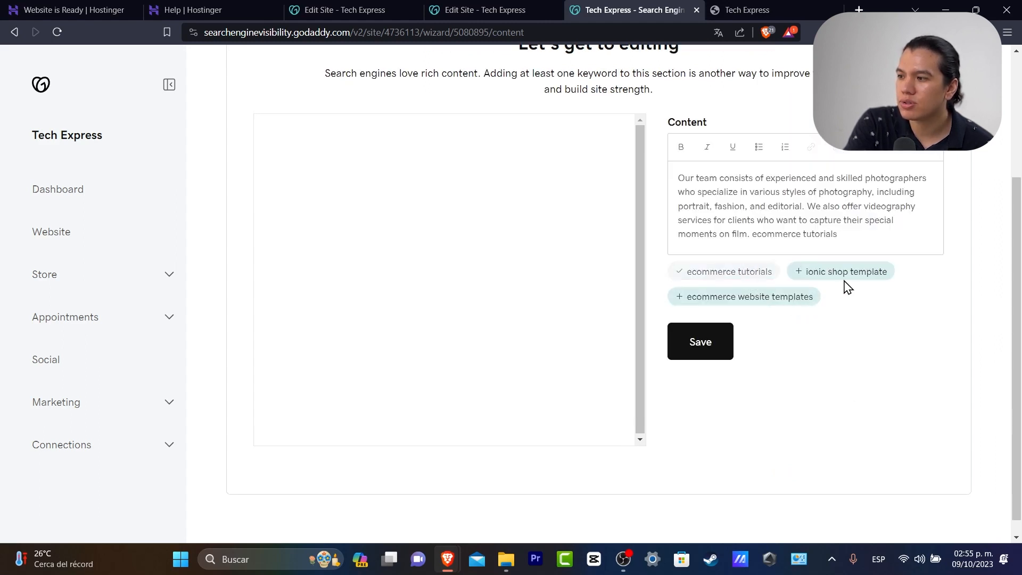
left_click(872, 278)
left_click(793, 298)
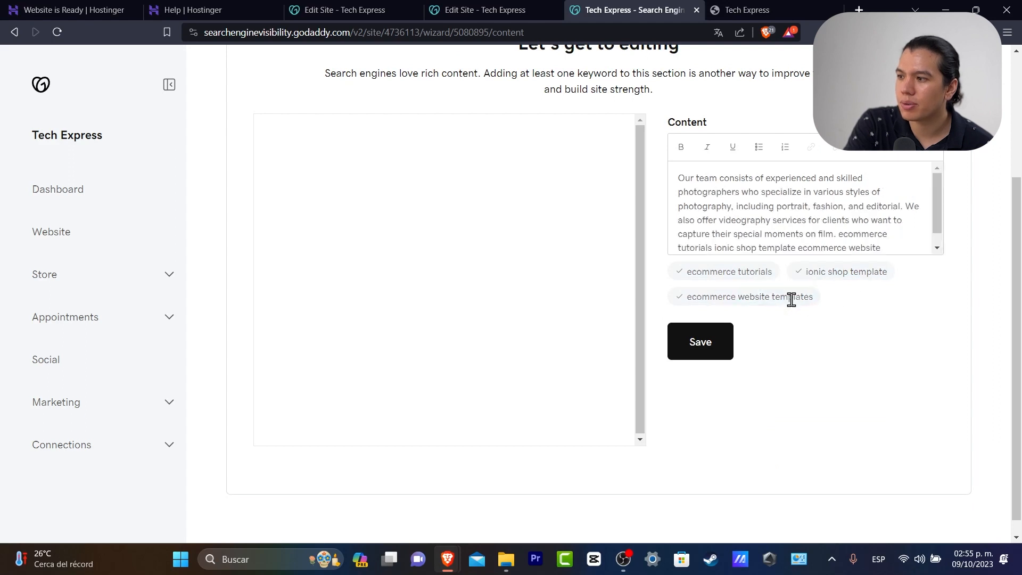
left_click(710, 343)
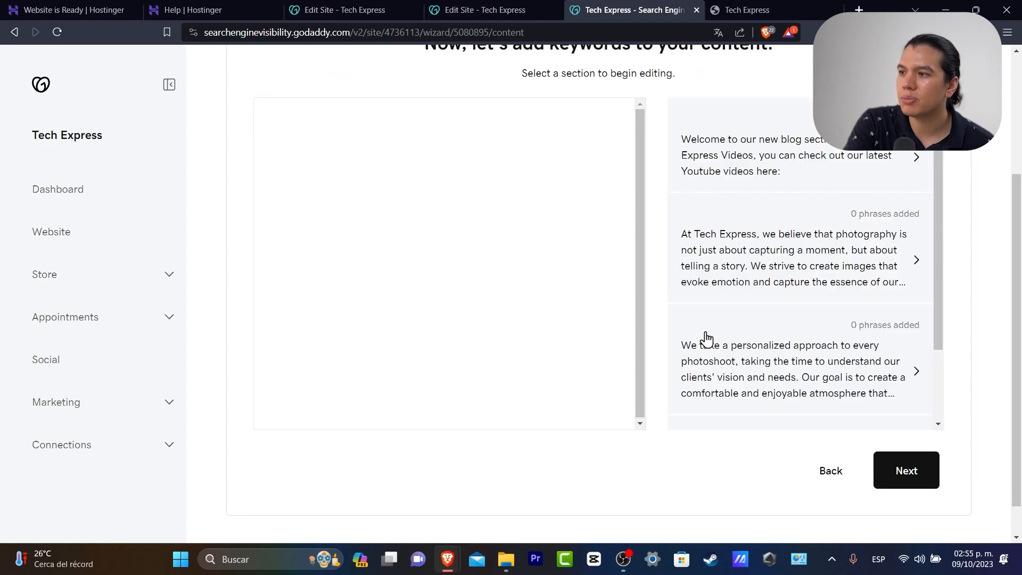
left_click(907, 471)
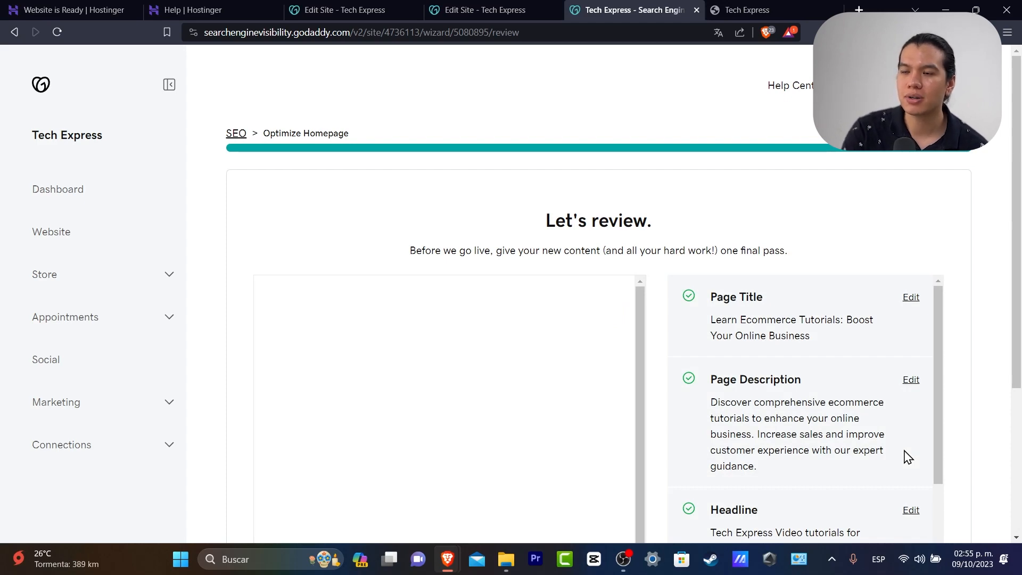
Mark the SEO changes review as done
scroll(878, 468, "down", 4)
scroll(953, 410, "down", 4)
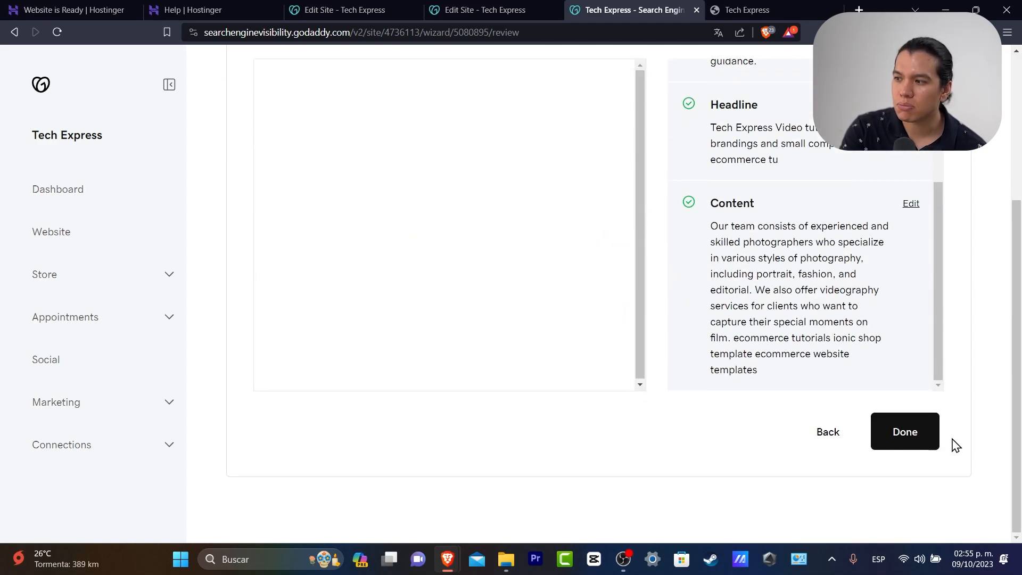
left_click(924, 446)
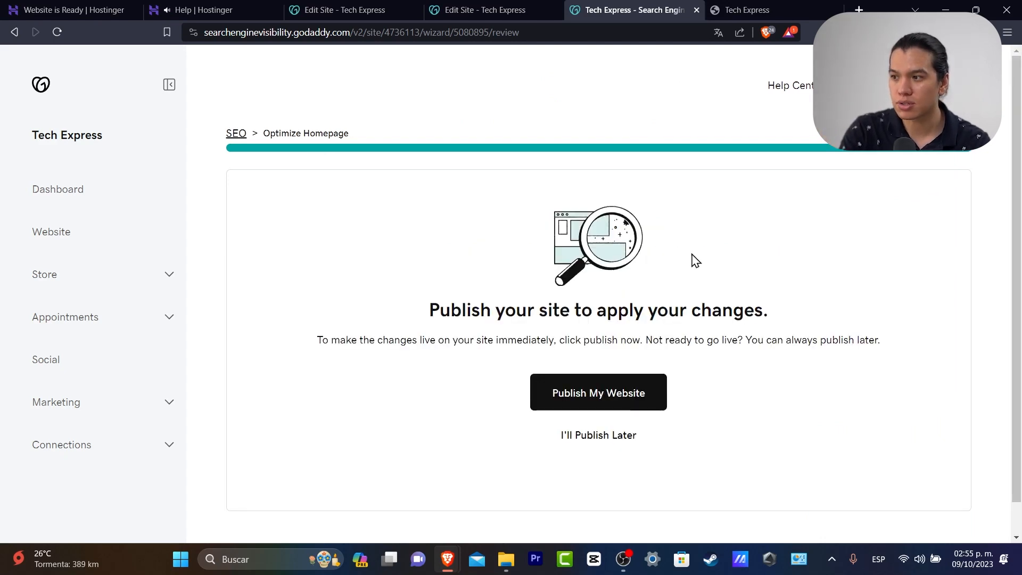
Publish the website with the SEO changes, then choose Sign in to Google
left_click_drag(581, 310, 767, 315)
left_click(777, 317)
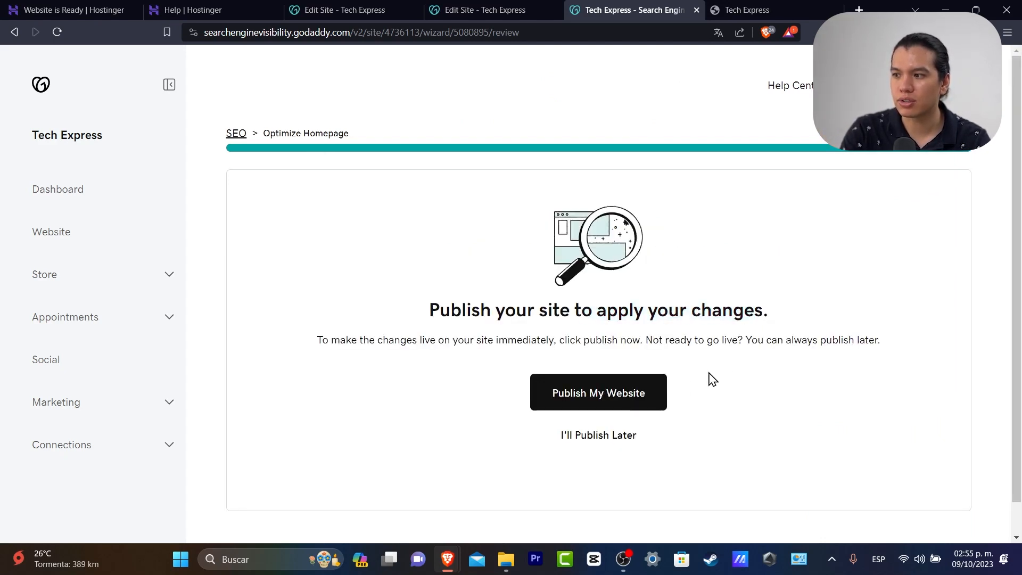
left_click(621, 398)
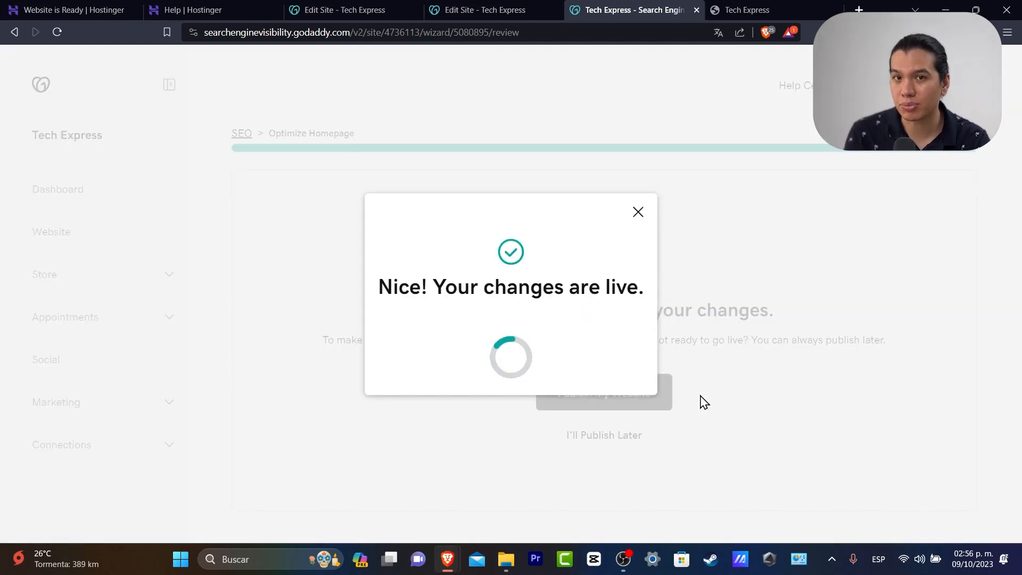
left_click_drag(483, 202, 643, 205)
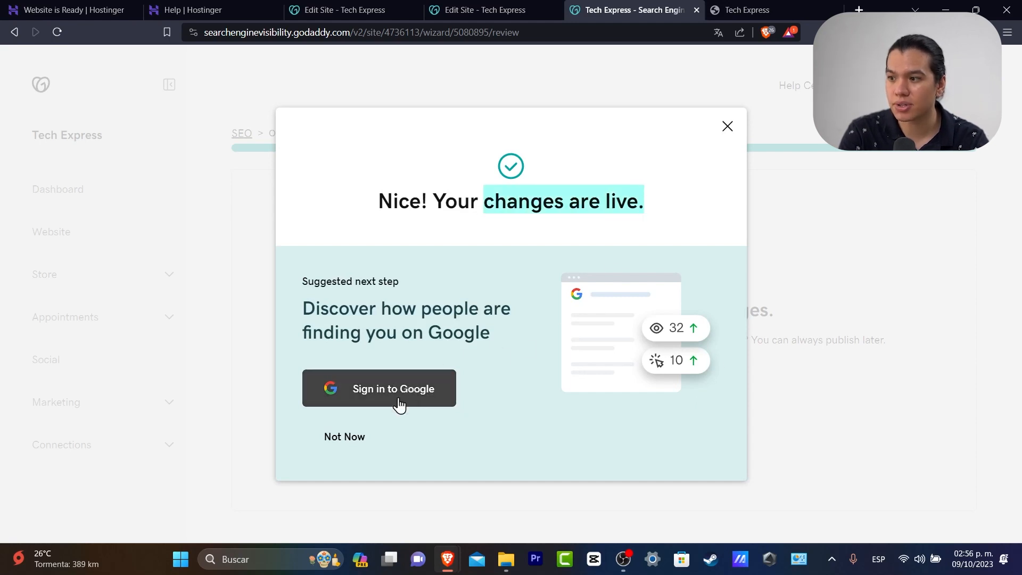
left_click(345, 442)
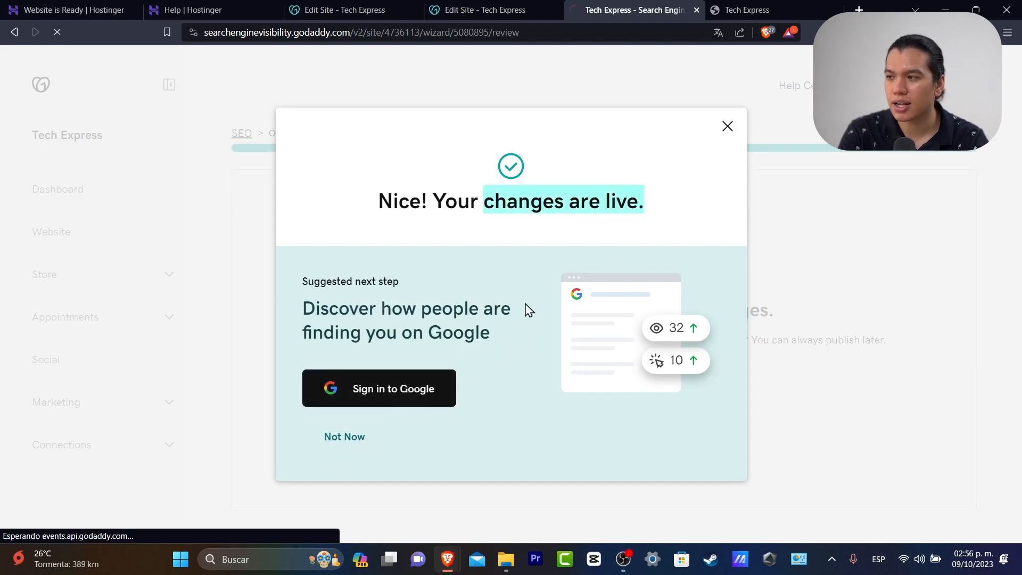
Google 'tech express tutorials' in a new tab, then go back to the Tech Express SEO dashboard
left_click(758, 12)
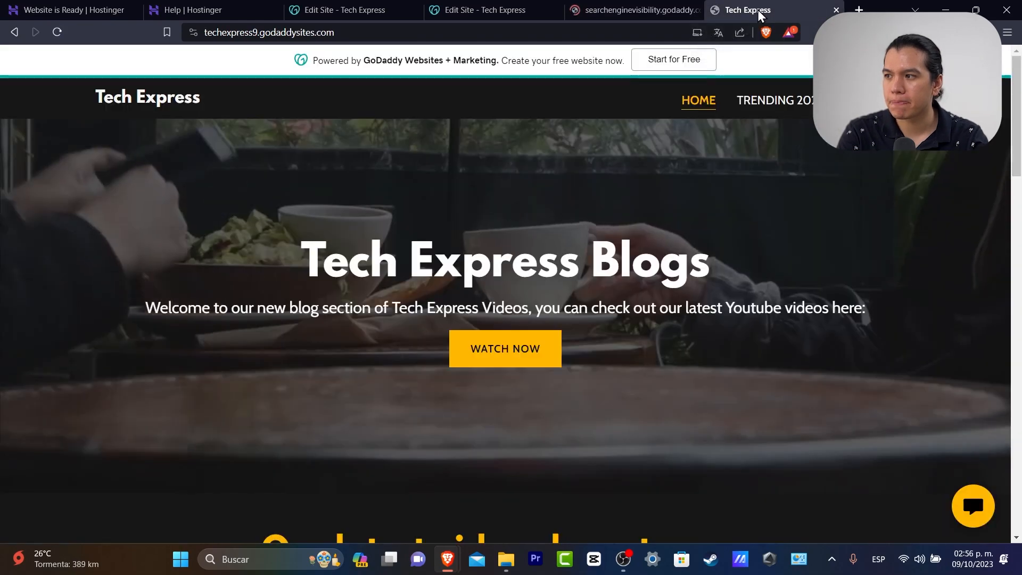
left_click(859, 10)
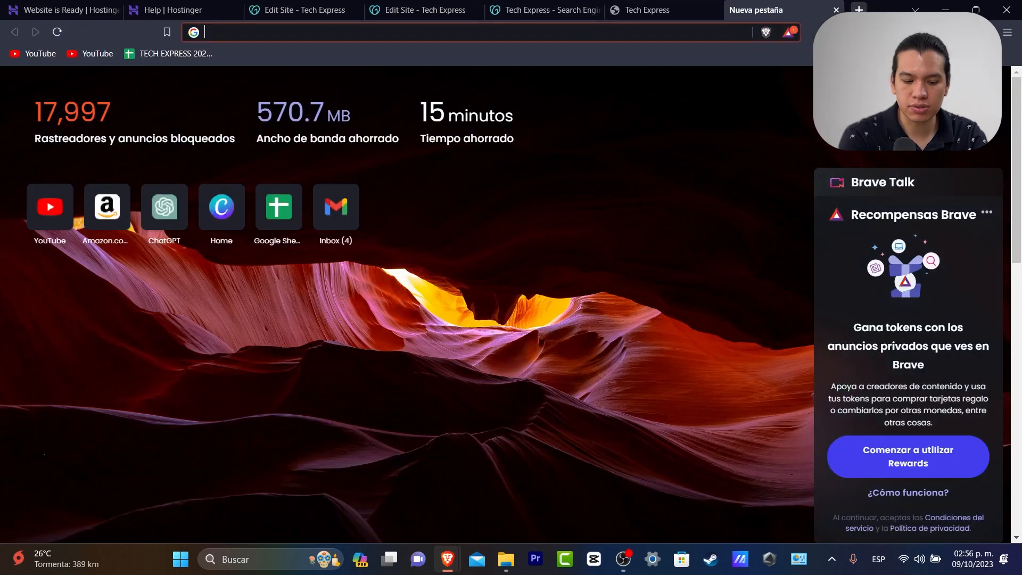
type("tech express tutorials")
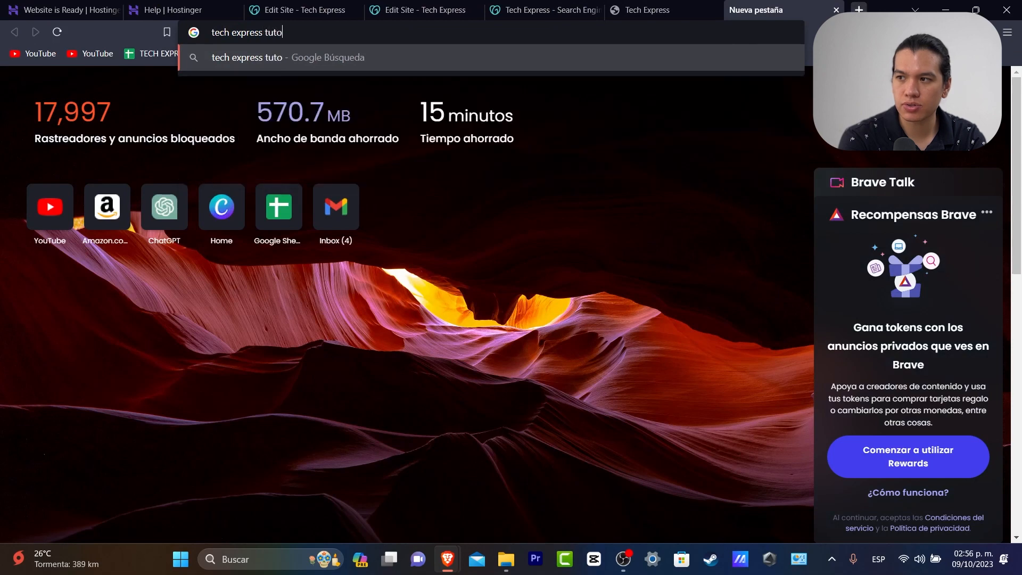
key("Return")
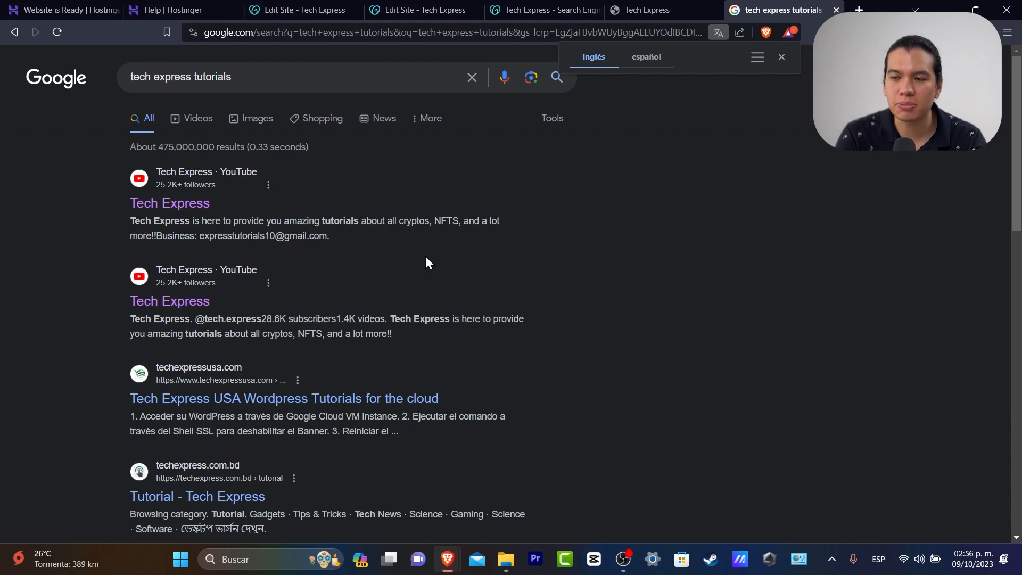
left_click(637, 6)
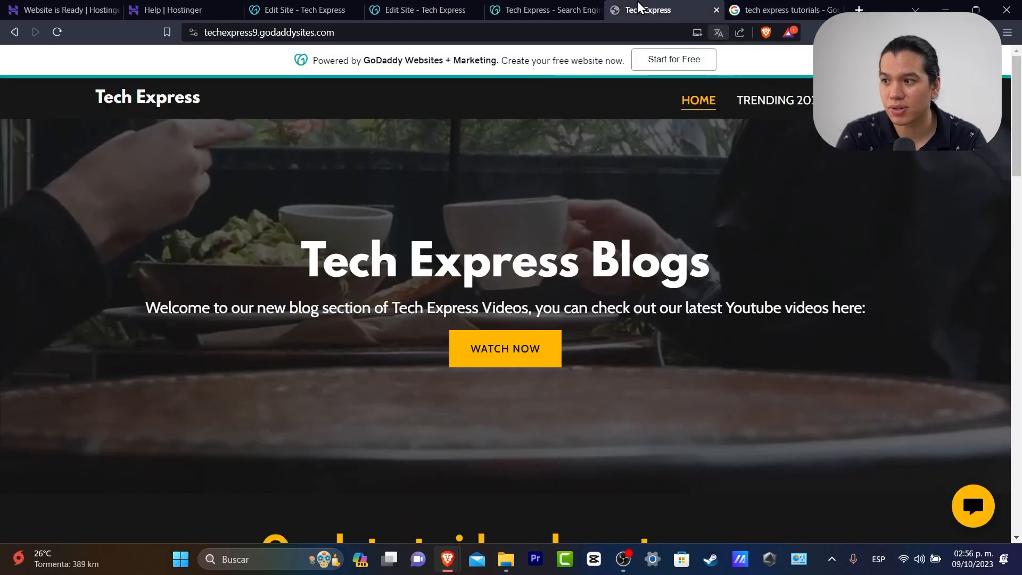
left_click(550, 5)
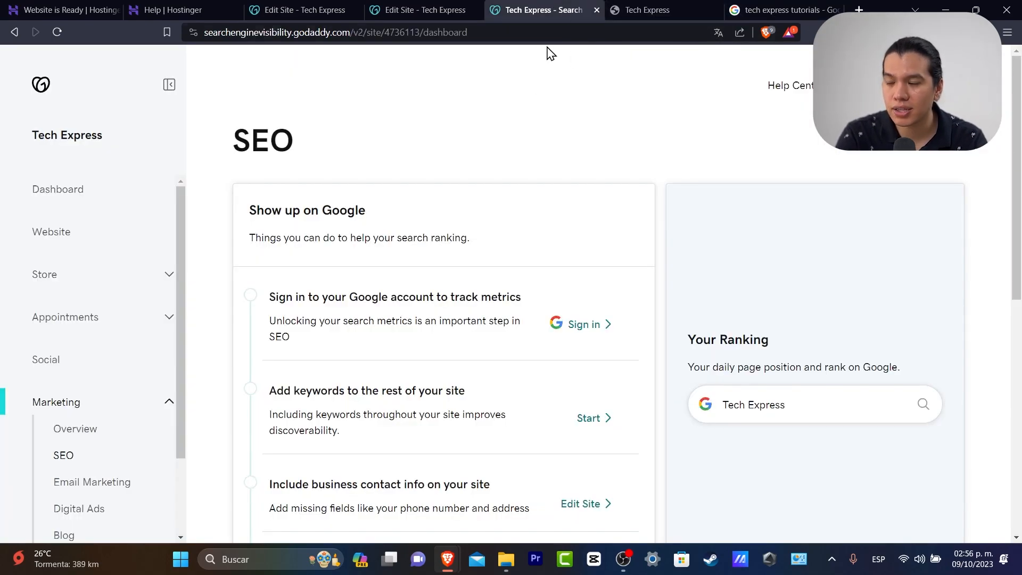
Open Email Marketing, check the 100000 free credits and empty campaign list, then launch Content Creator
scroll(690, 175, "down", 10)
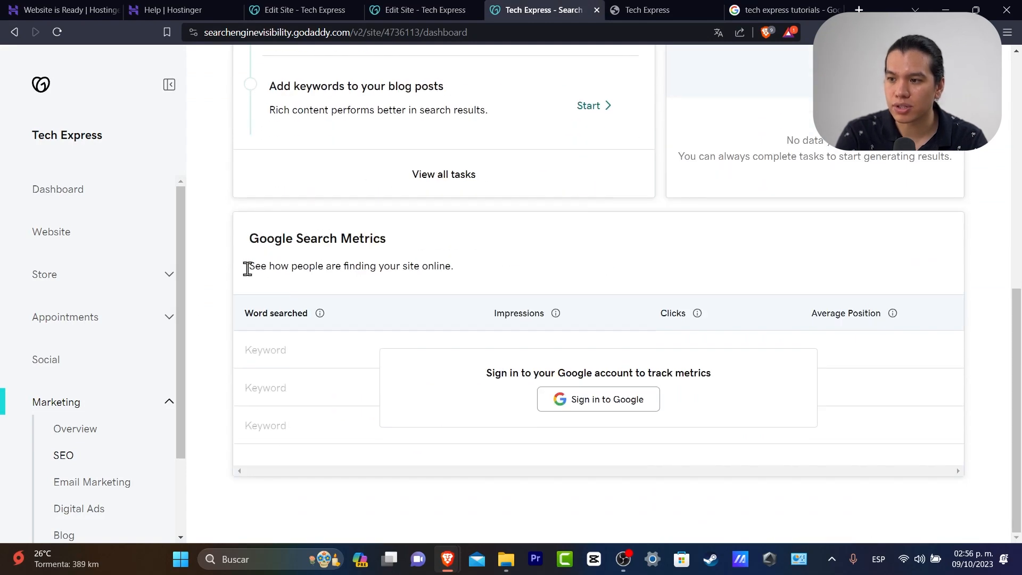
scroll(150, 340, "down", 2)
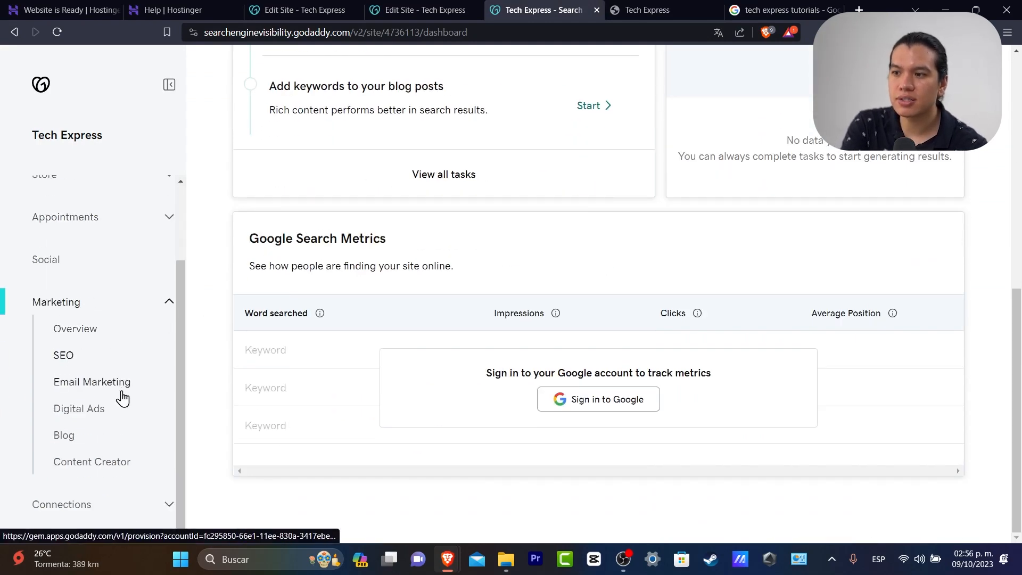
left_click(106, 384)
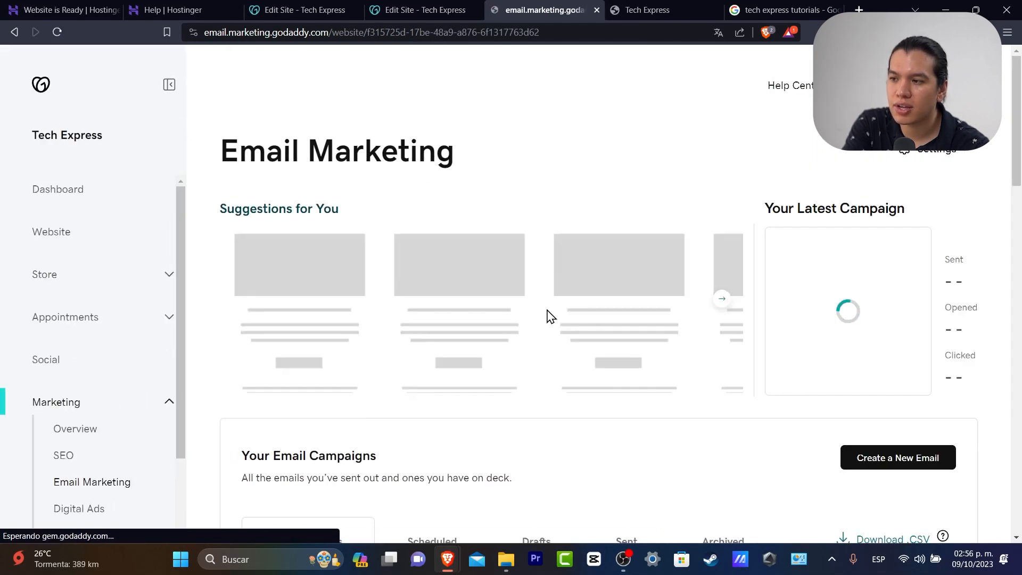
scroll(551, 320, "down", 3)
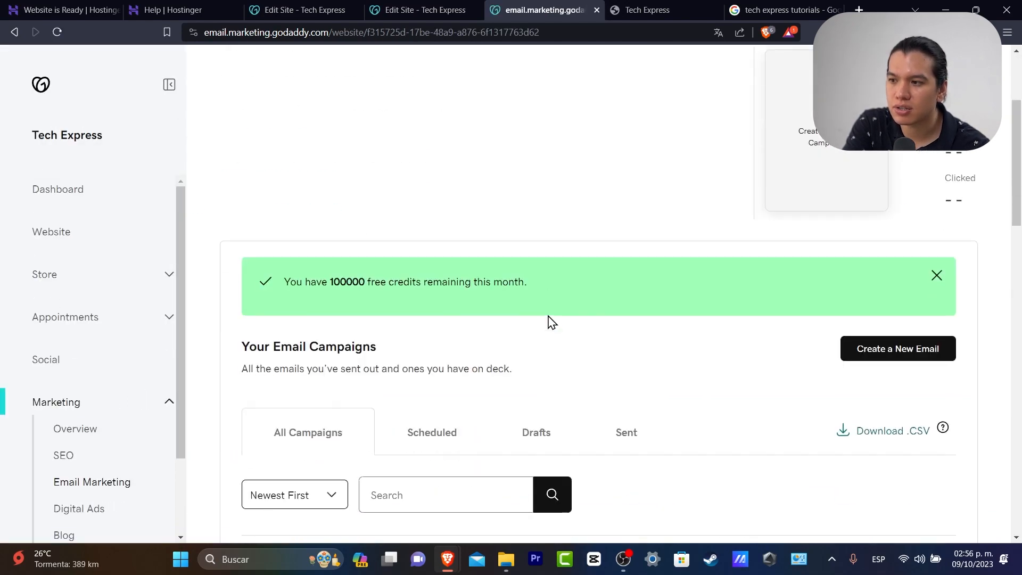
scroll(548, 315, "down", 3)
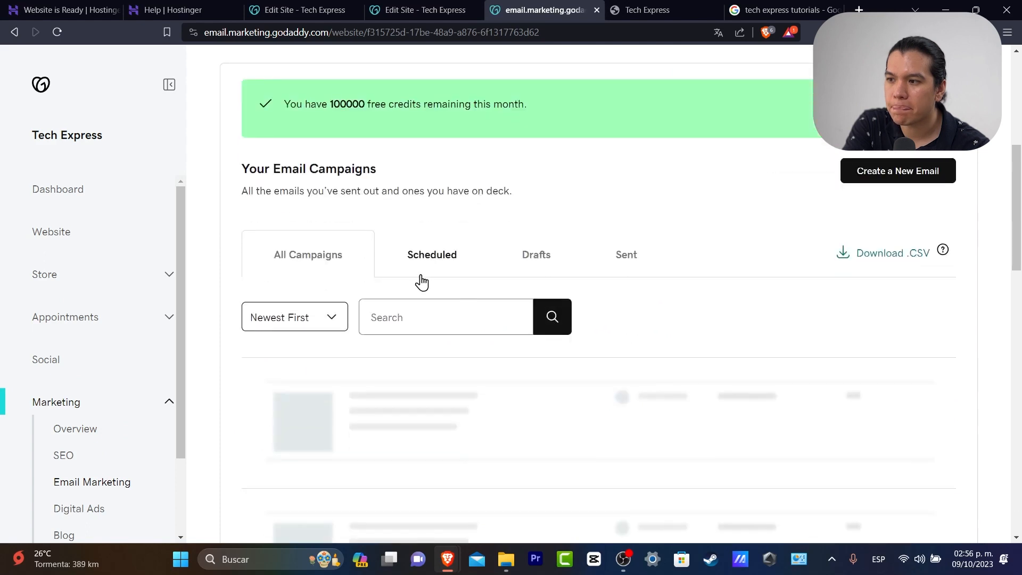
scroll(549, 258, "down", 3)
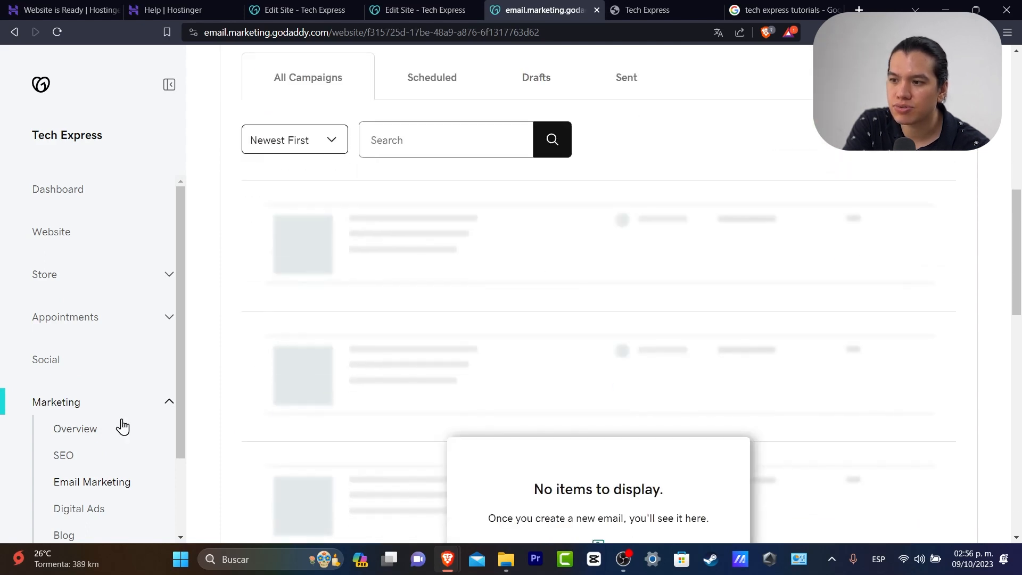
scroll(120, 426, "down", 2)
left_click(89, 413)
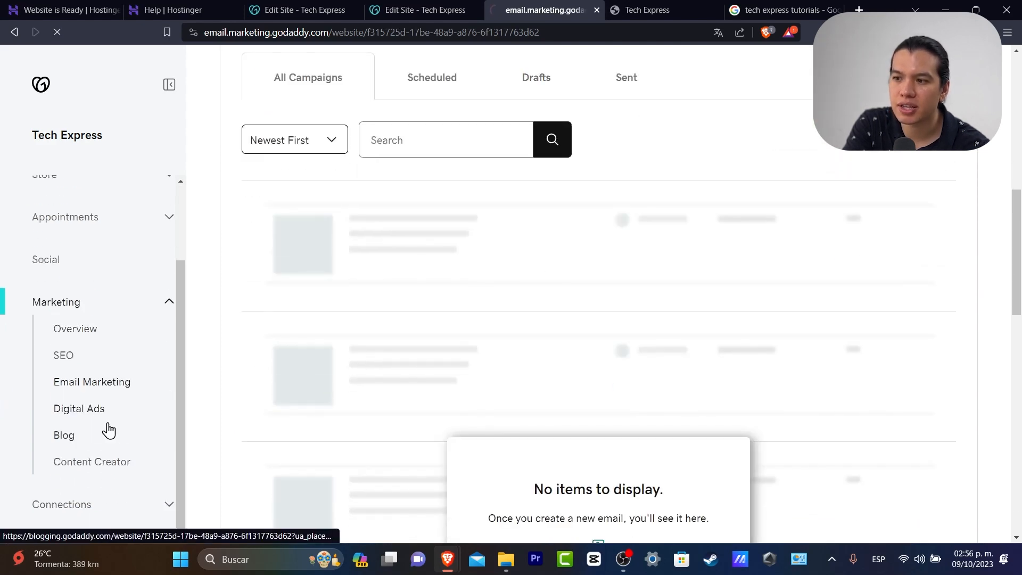
left_click(93, 469)
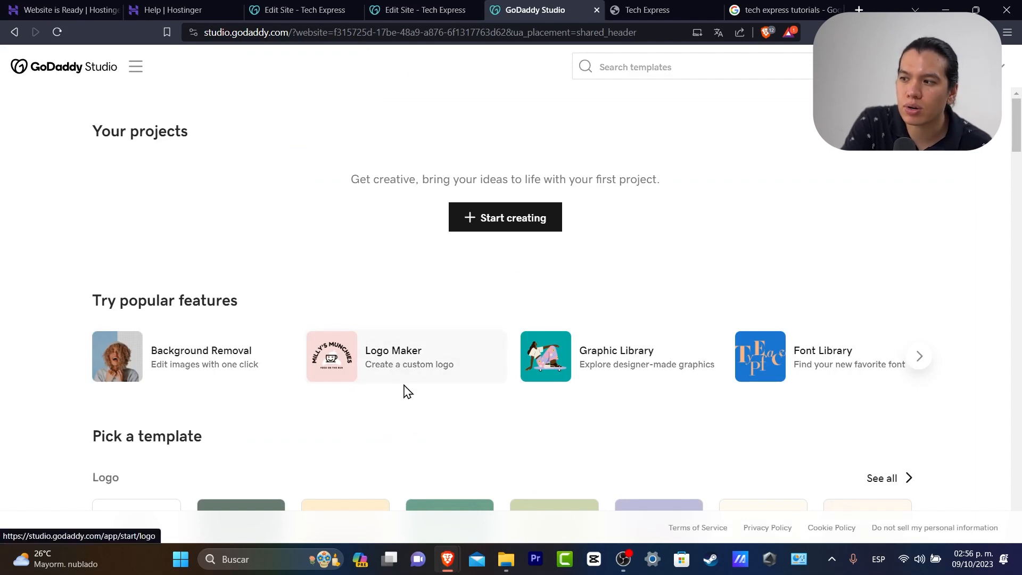
Go to the GoDaddy Studio home page through its menu, then return to the site editor
scroll(405, 388, "down", 5)
scroll(413, 400, "up", 5)
left_click(134, 69)
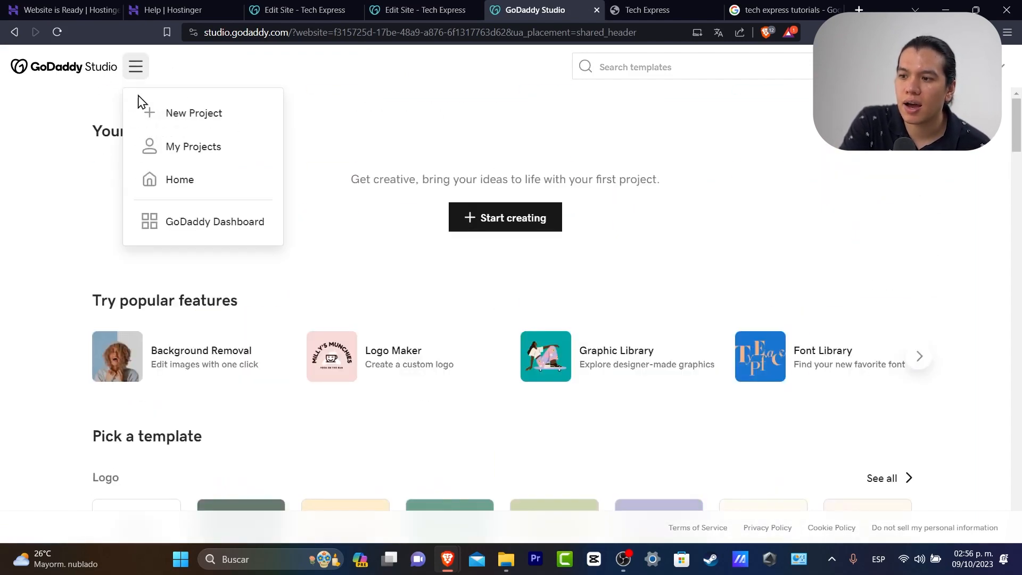
left_click(72, 68)
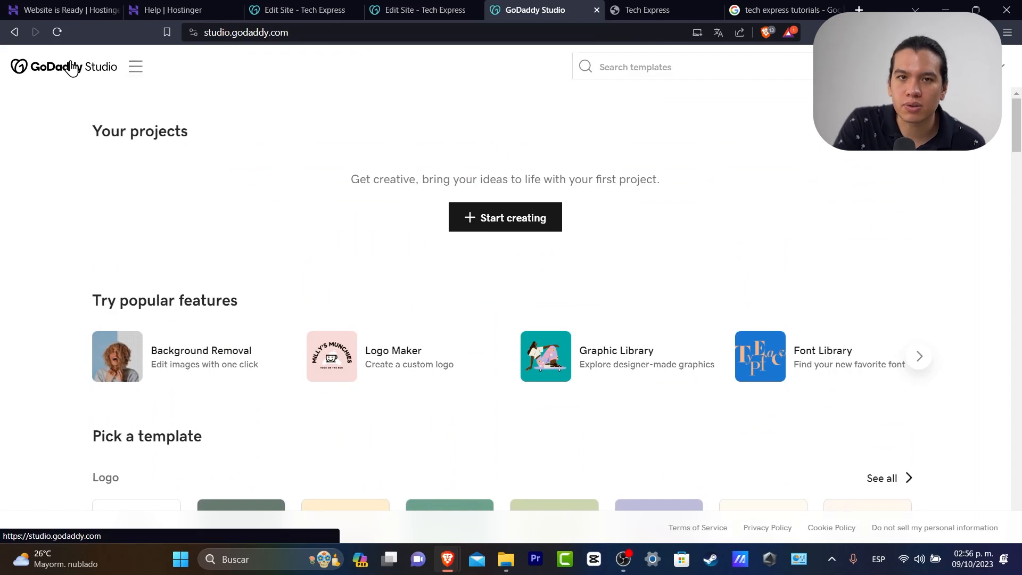
left_click(391, 4)
Switch to the second site editor tab and open the Tech Express Dashboard
left_click(288, 5)
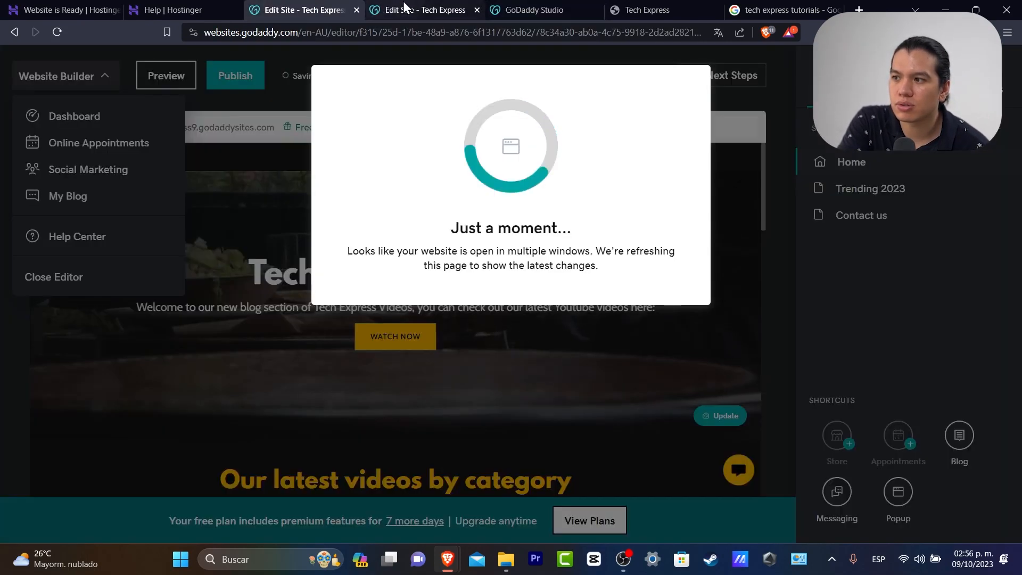
left_click(421, 10)
left_click(98, 85)
left_click(98, 84)
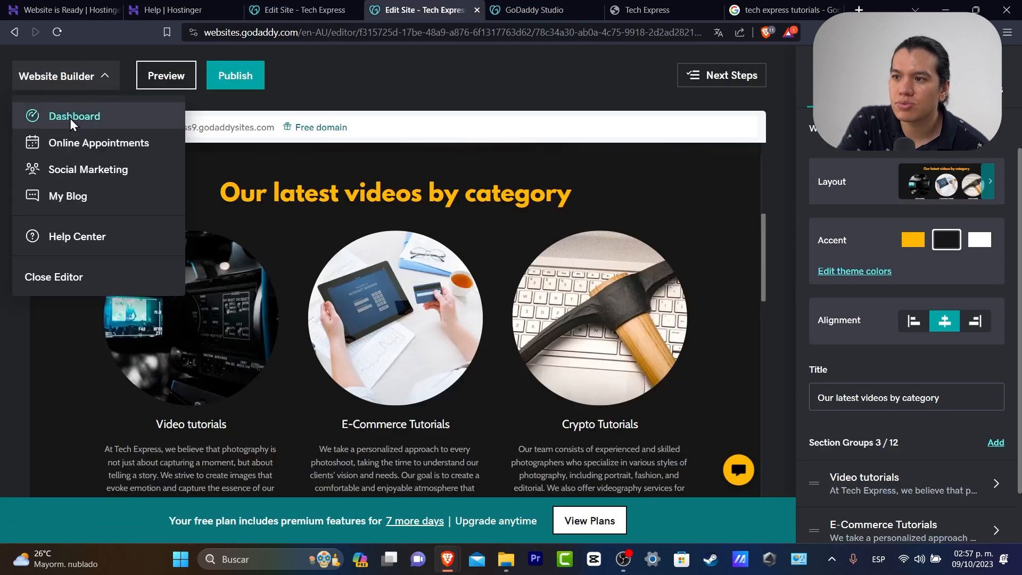
left_click(75, 120)
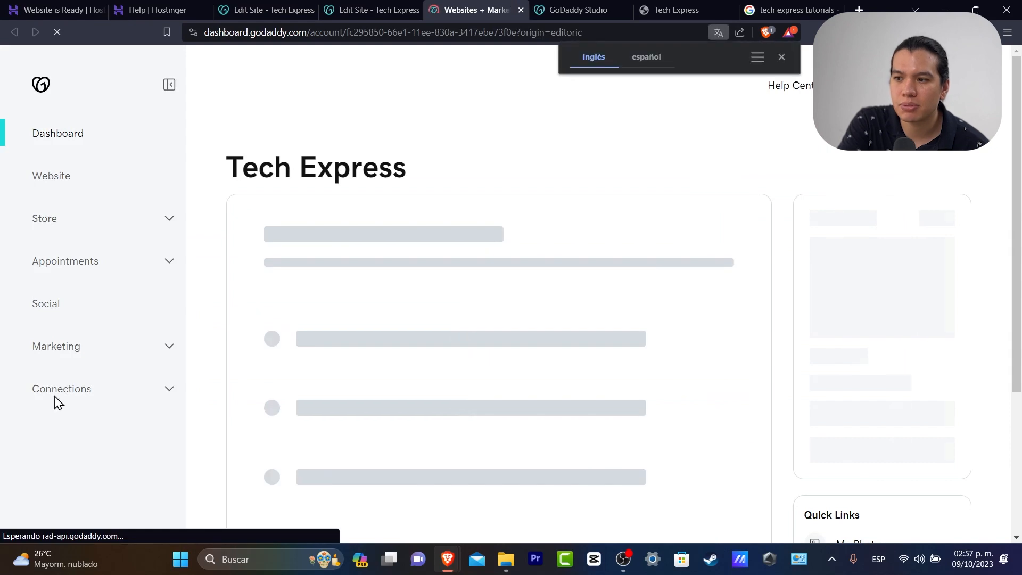
Expand Marketing and Connections in the sidebar and show all connections
left_click(66, 400)
scroll(2, 420, "down", 2)
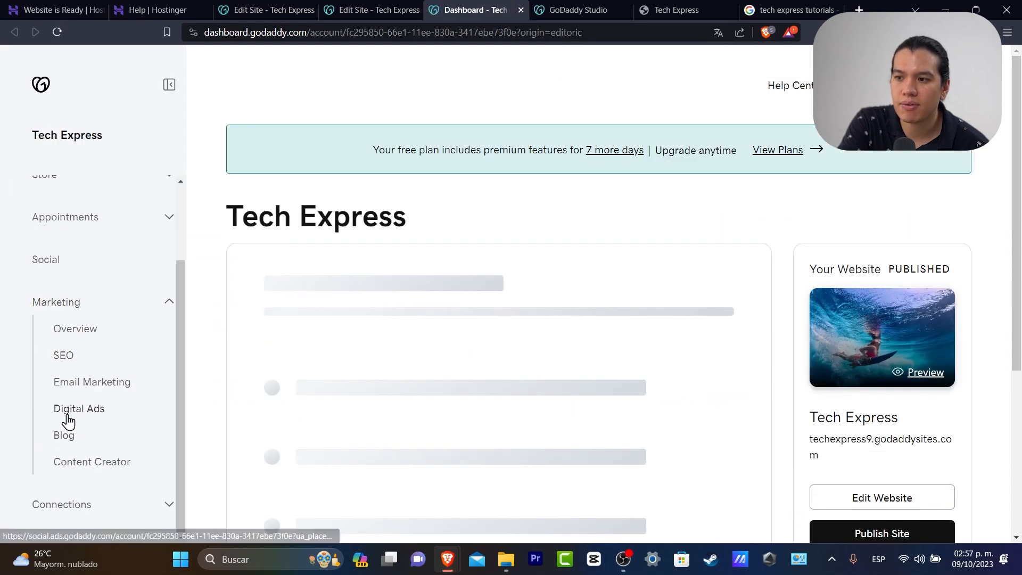
left_click(85, 504)
scroll(137, 441, "down", 3)
left_click(116, 374)
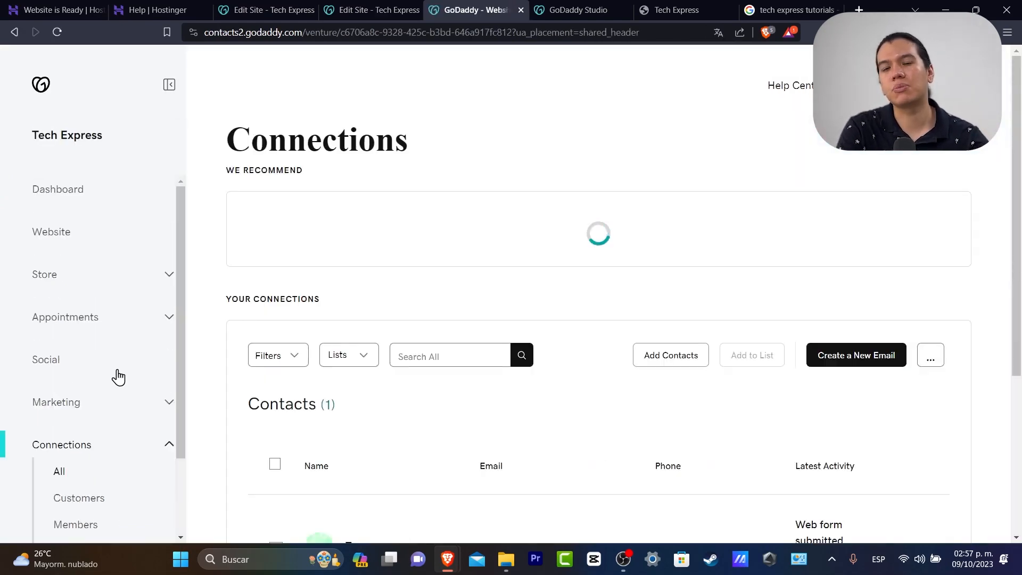
Open the web-form contact's details, check its Notes, then return to its Activity log
scroll(580, 409, "down", 5)
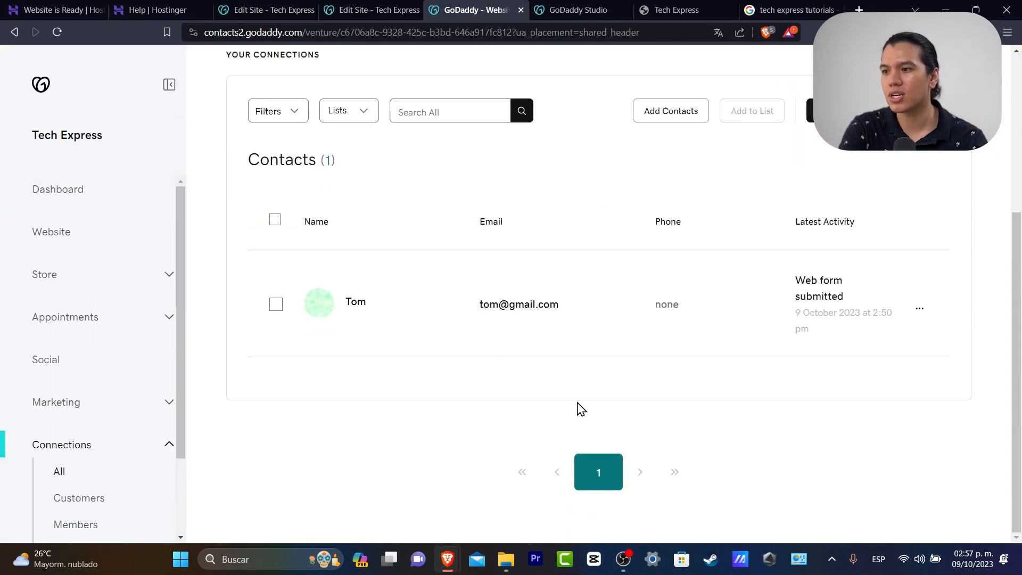
scroll(91, 481, "down", 2)
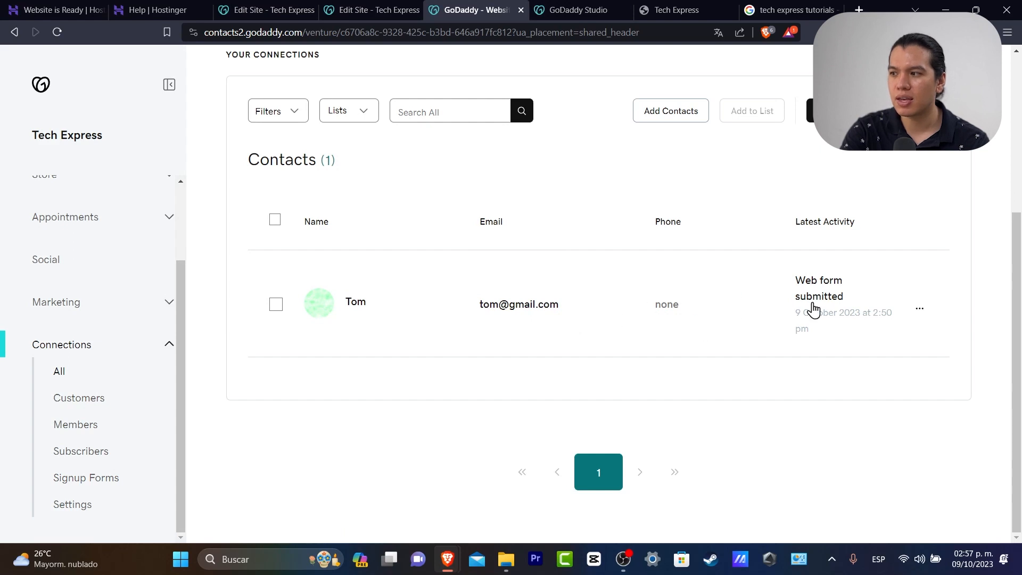
left_click(725, 314)
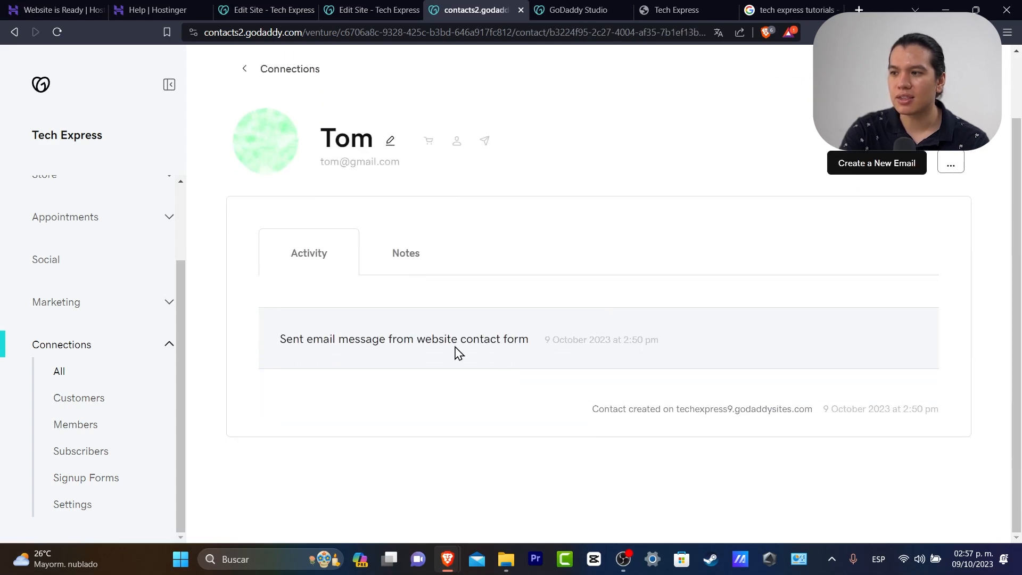
left_click(431, 266)
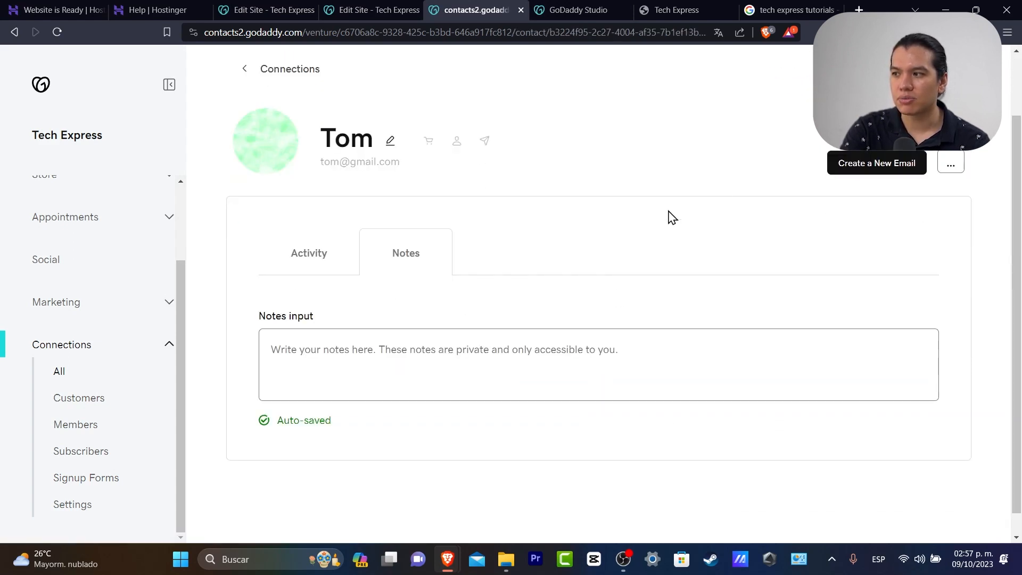
left_click(335, 258)
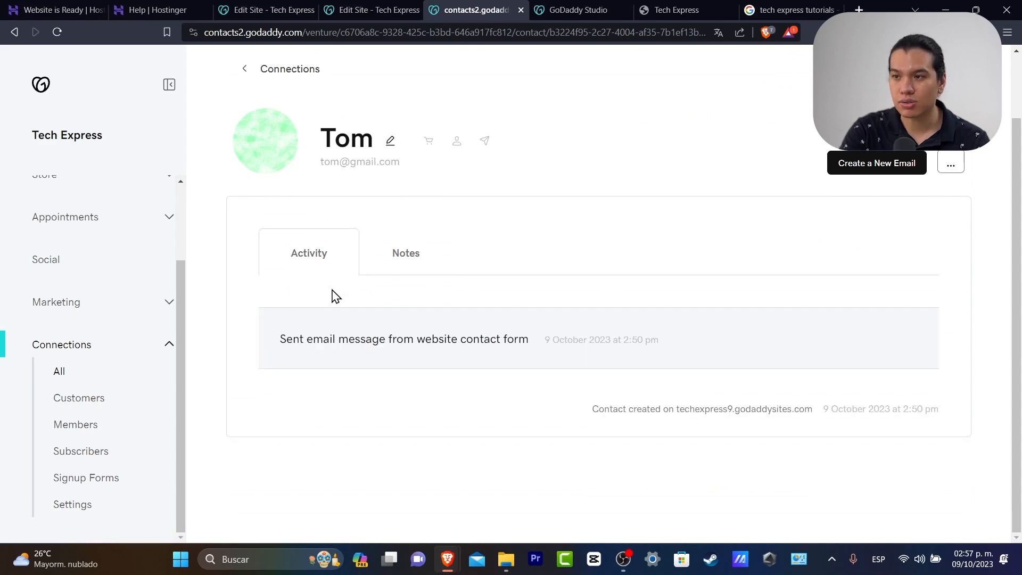